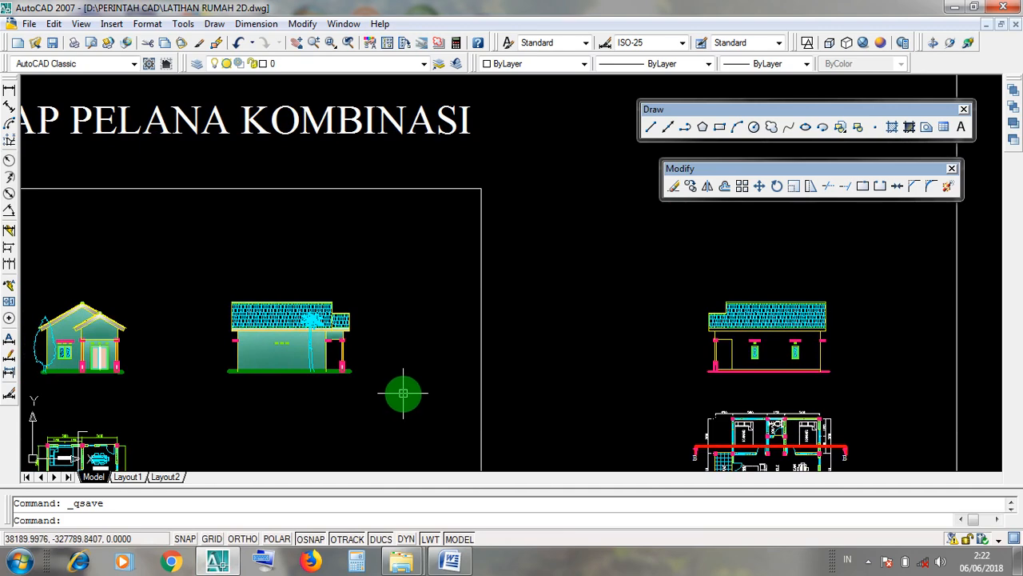
# Examine the coloured front, side and rear elevations of the house and the uncoloured side elevation outside the frame
pyautogui.moveTo(422, 383); pyautogui.dragTo(495, 399, button='middle')
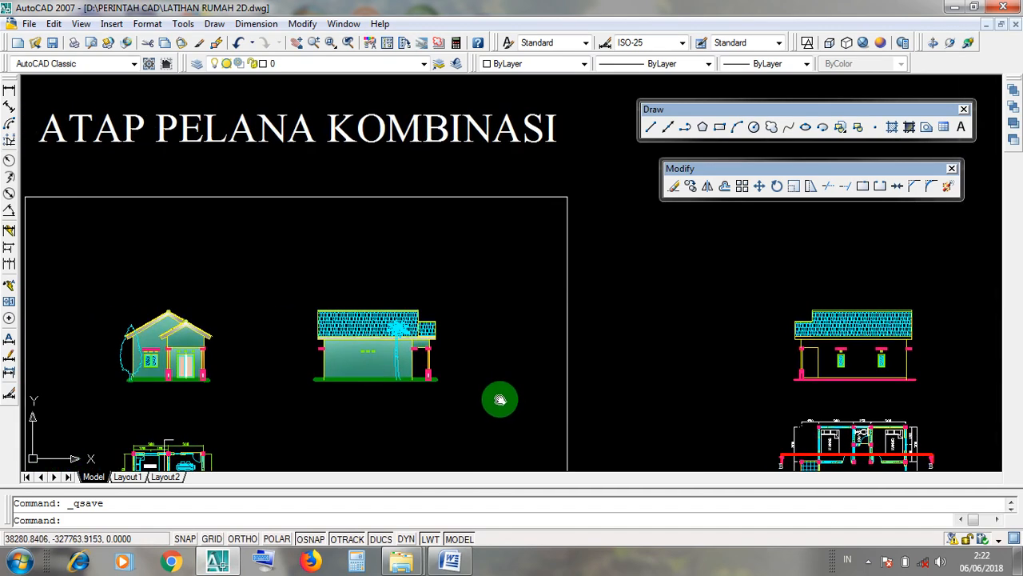
pyautogui.scroll(5, 395, 354)
pyautogui.moveTo(452, 366); pyautogui.dragTo(545, 370)
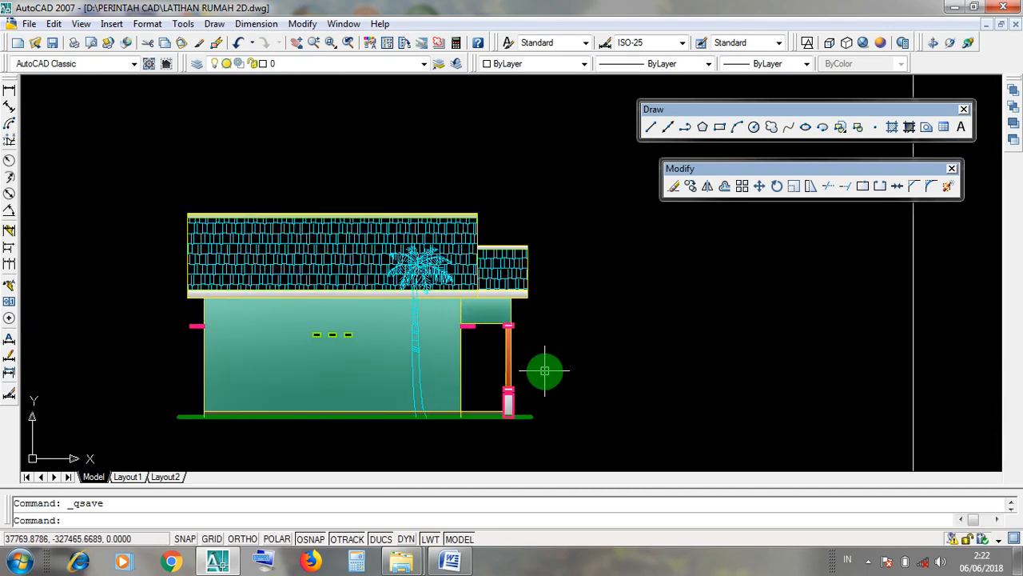
pyautogui.scroll(-4, 544, 370)
pyautogui.moveTo(335, 397); pyautogui.dragTo(518, 391, button='middle')
pyautogui.scroll(3, 451, 377)
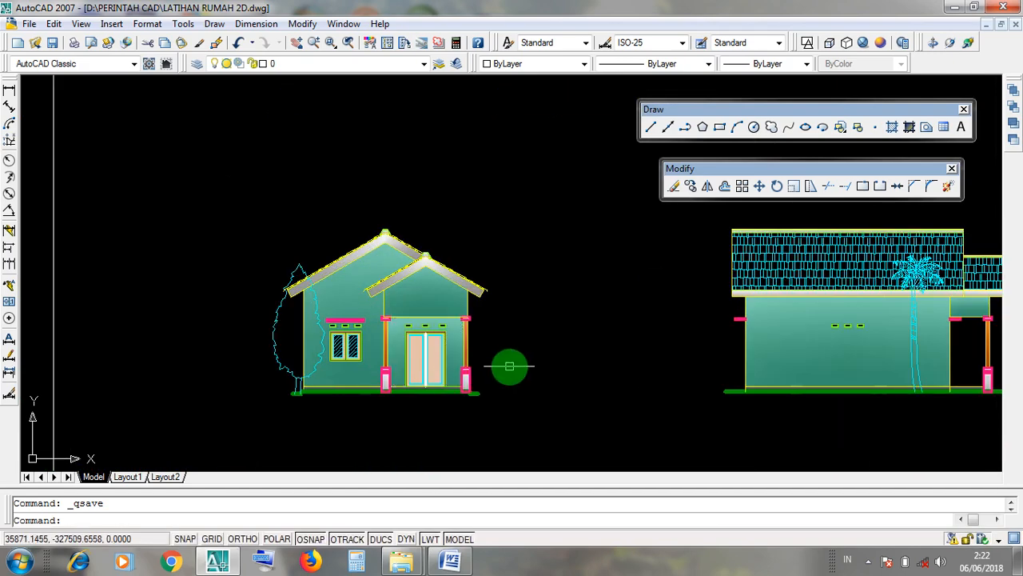
pyautogui.scroll(-4, 509, 366)
pyautogui.moveTo(418, 376); pyautogui.dragTo(607, 381, button='middle')
pyautogui.scroll(5, 273, 369)
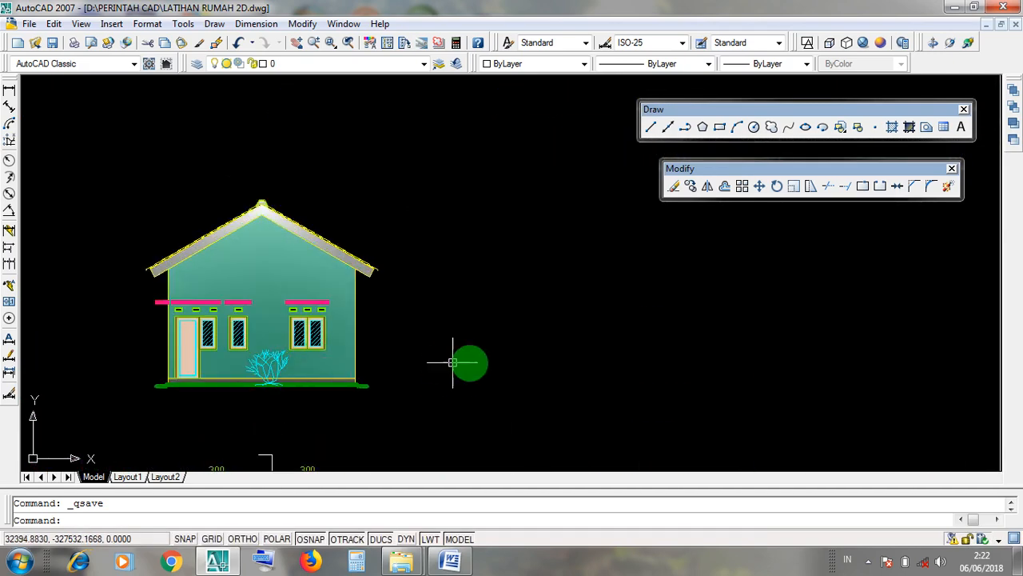
pyautogui.scroll(-5, 471, 363)
pyautogui.moveTo(545, 372); pyautogui.dragTo(139, 380, button='middle')
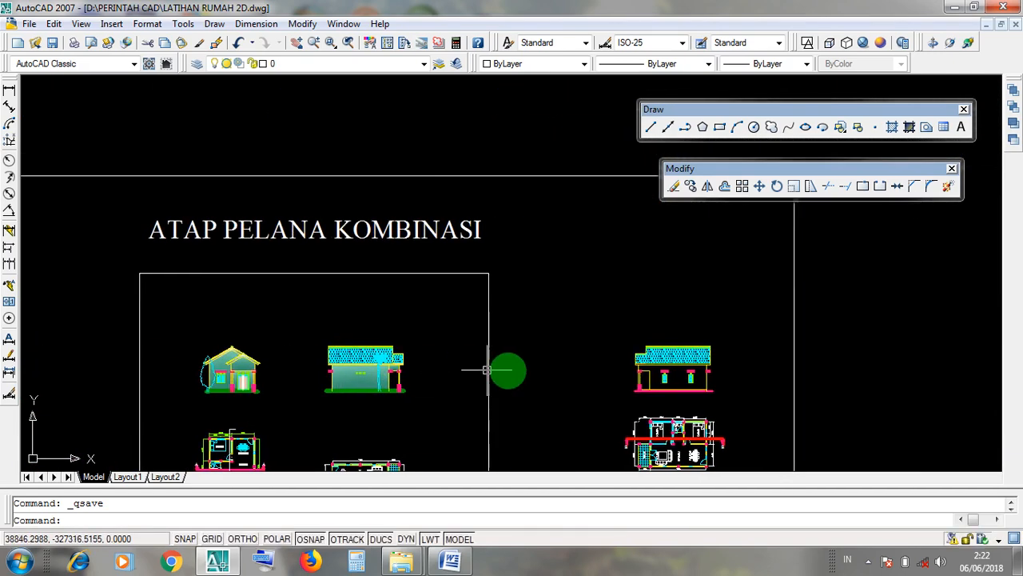
pyautogui.scroll(3, 700, 391)
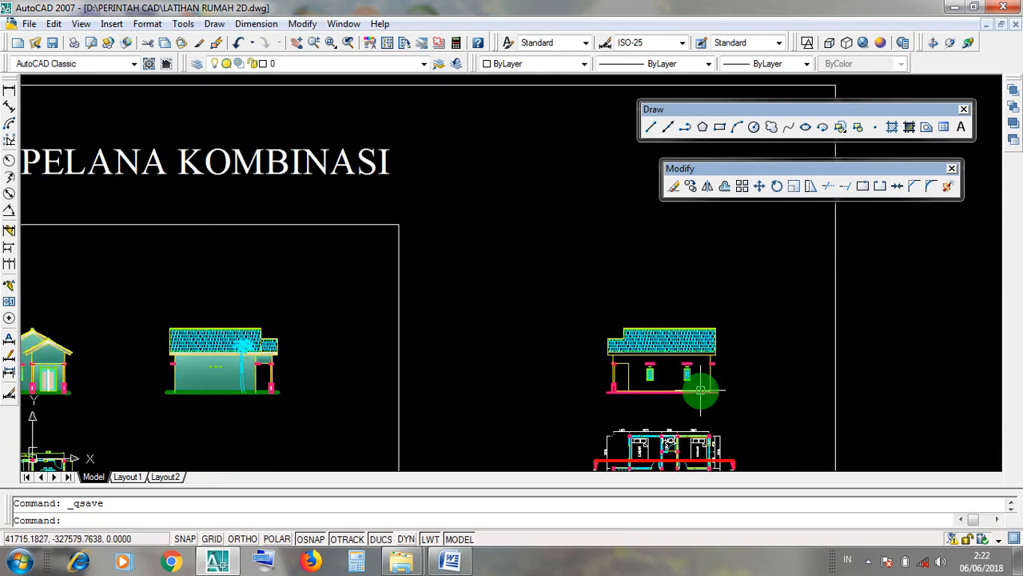
pyautogui.moveTo(394, 371); pyautogui.dragTo(500, 388, button='middle')
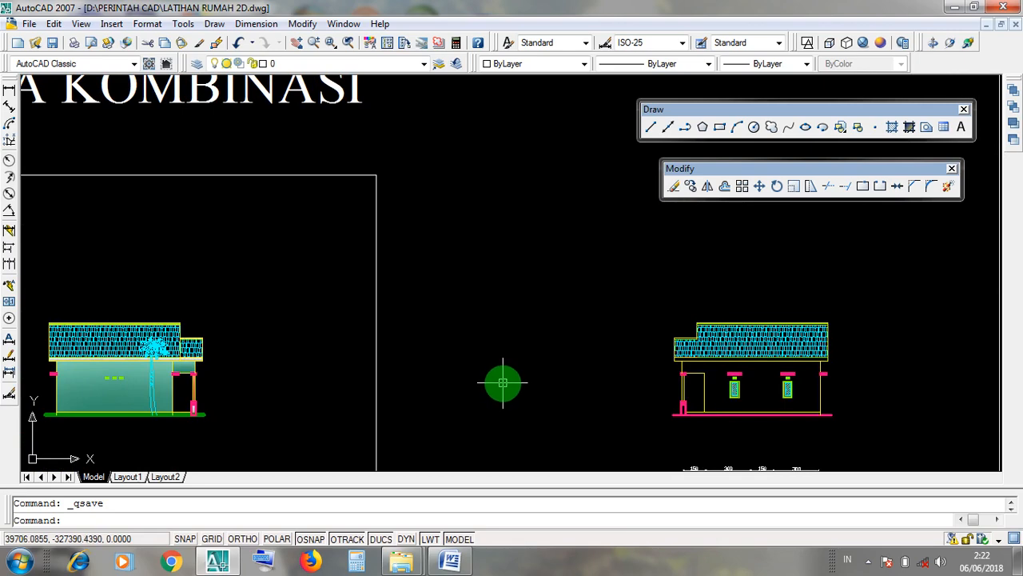
pyautogui.moveTo(403, 377); pyautogui.dragTo(451, 357, button='middle')
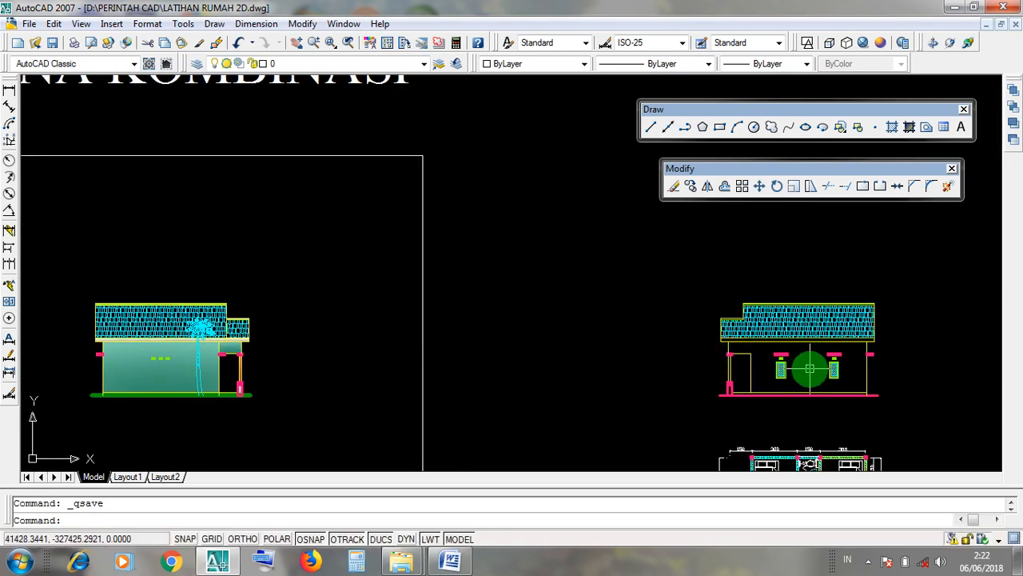
pyautogui.click(809, 369)
pyautogui.click(807, 354)
pyautogui.moveTo(252, 330)
pyautogui.mouseDown(button='middle')
pyautogui.moveTo(372, 331)
pyautogui.moveTo(388, 315)
pyautogui.mouseUp(button='middle')
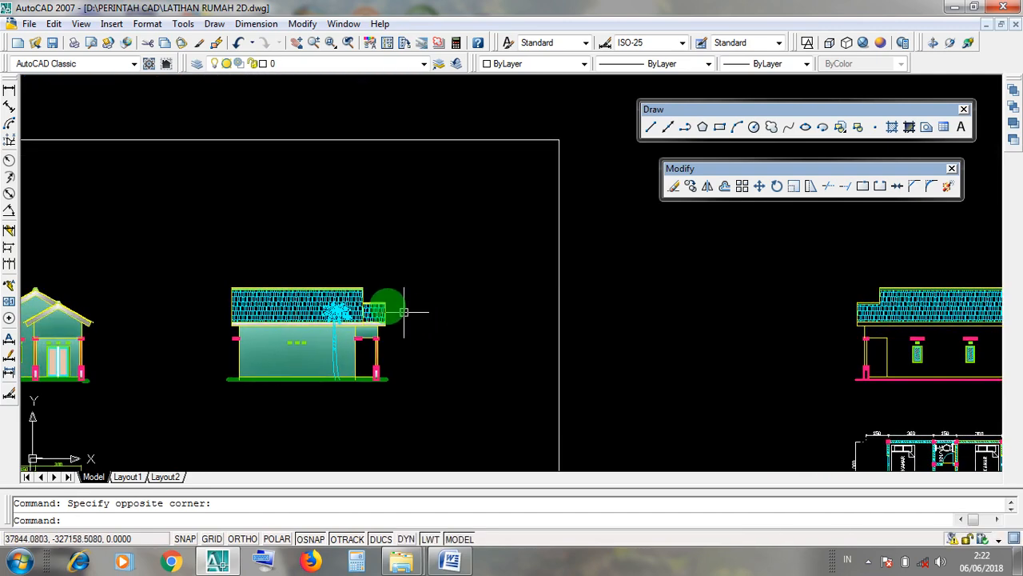
pyautogui.click(80, 25)
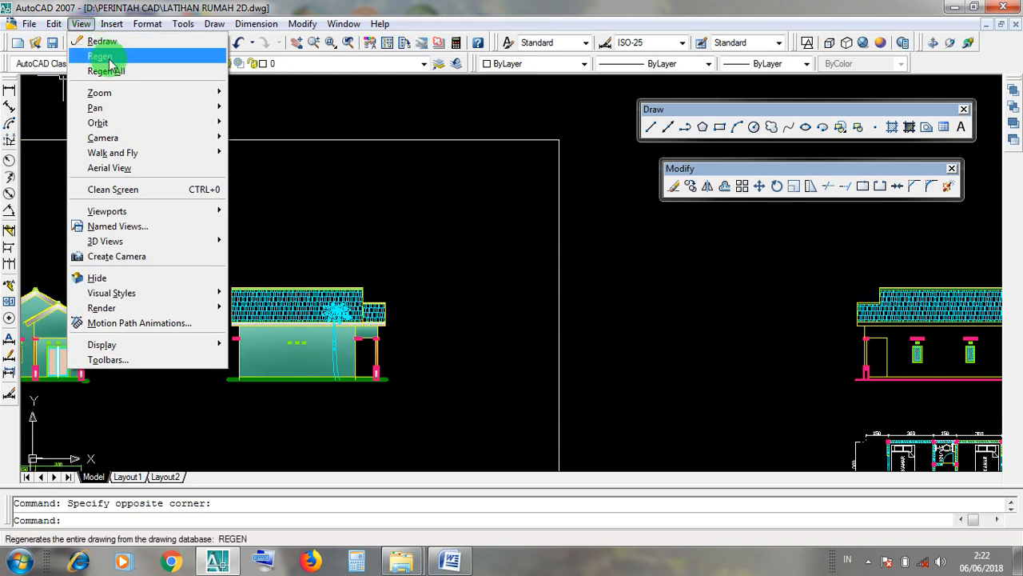
pyautogui.click(395, 429)
pyautogui.click(359, 408)
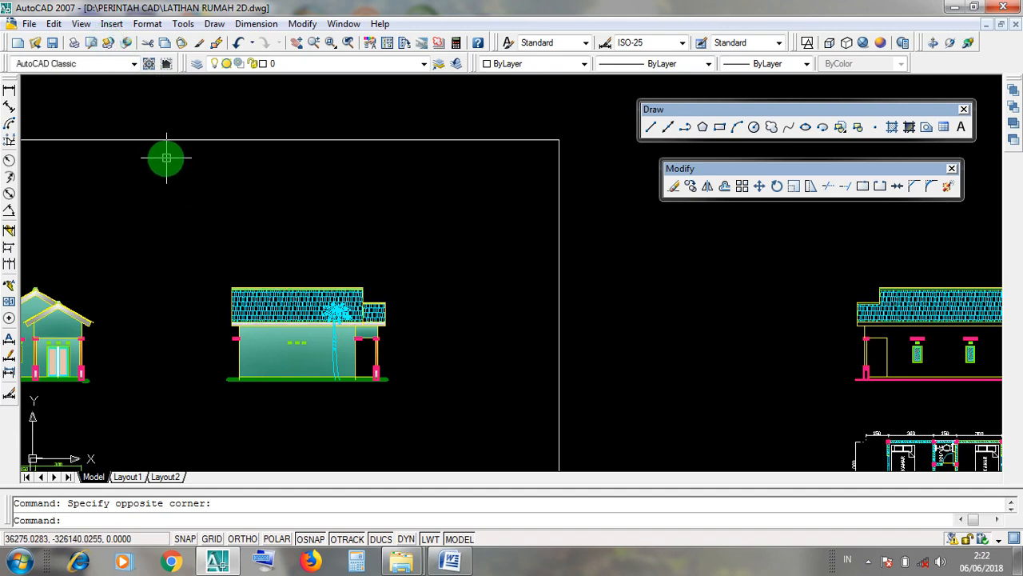
# Regenerate the drawing with the Regen command
pyautogui.click(81, 24)
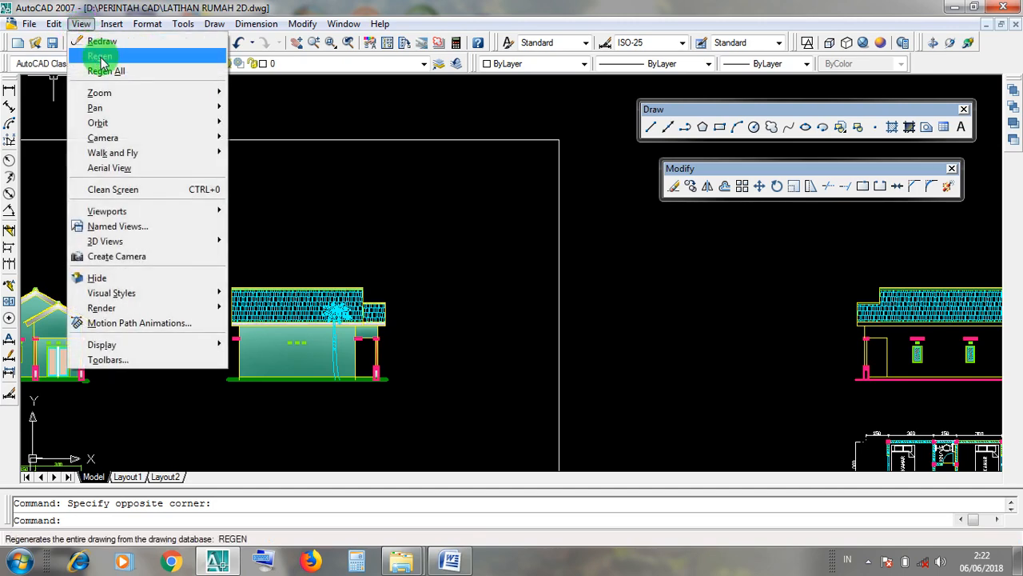
pyautogui.click(102, 57)
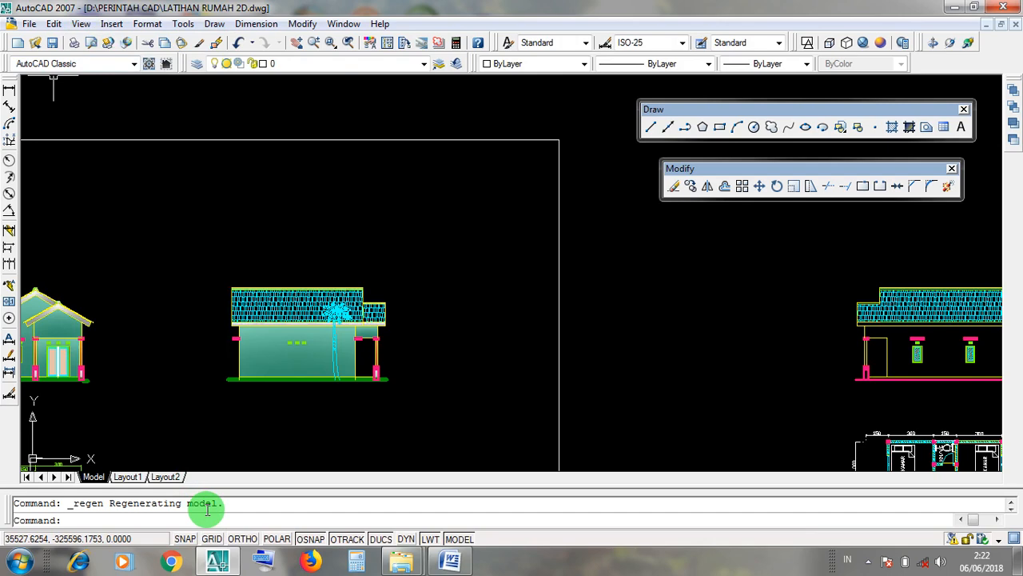
# Regenerate the drawing once more using the RE command alias
pyautogui.scroll(-4, 247, 413)
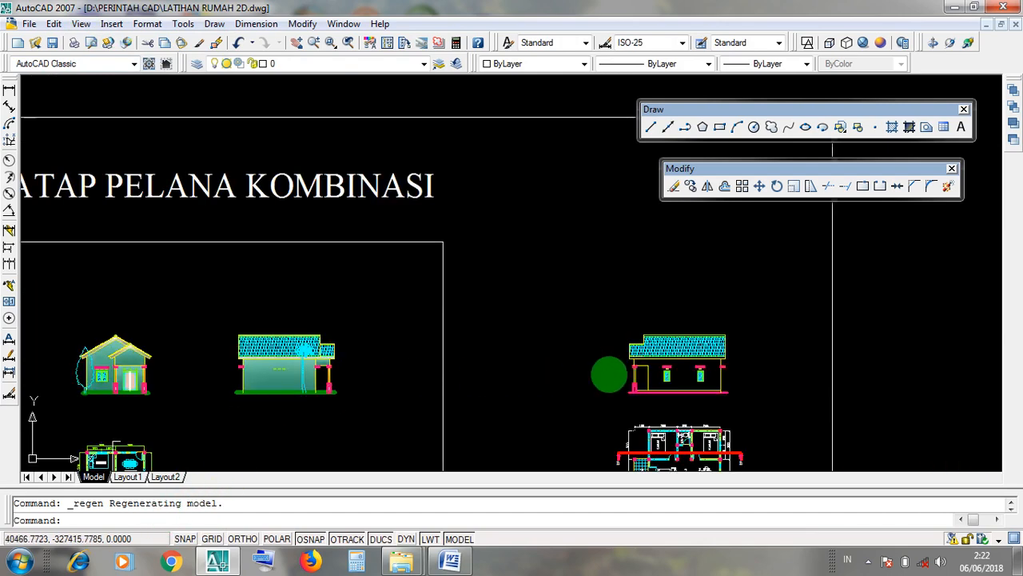
pyautogui.scroll(5, 605, 372)
pyautogui.scroll(3, 632, 373)
pyautogui.scroll(-8, 552, 379)
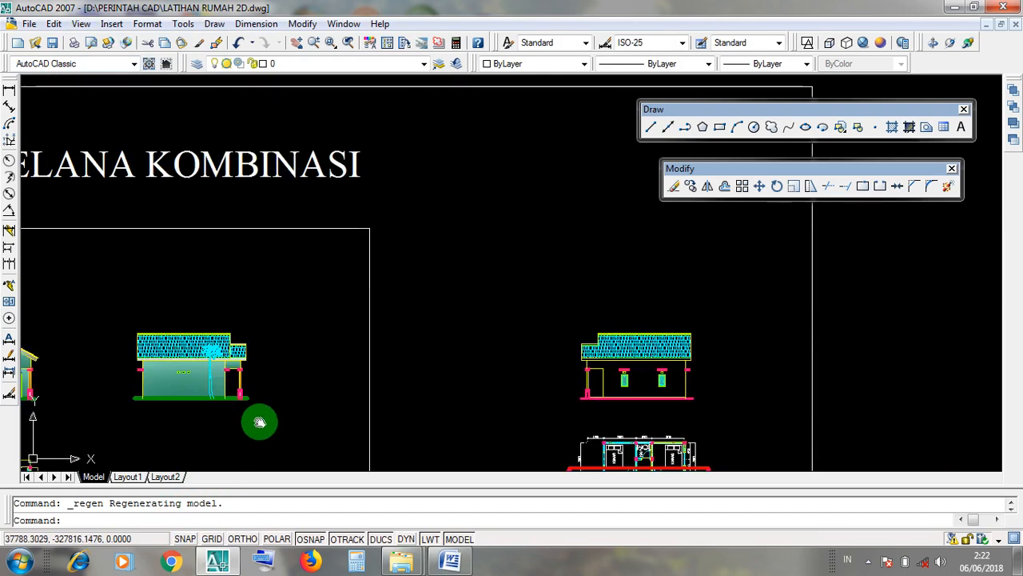
pyautogui.moveTo(259, 421); pyautogui.dragTo(360, 409, button='middle')
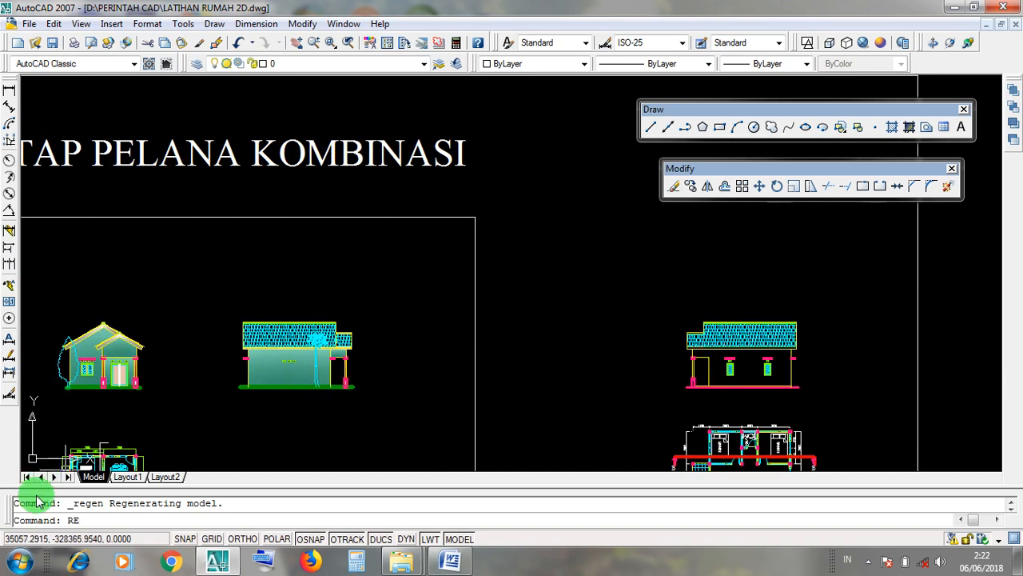
pyautogui.press('Return')
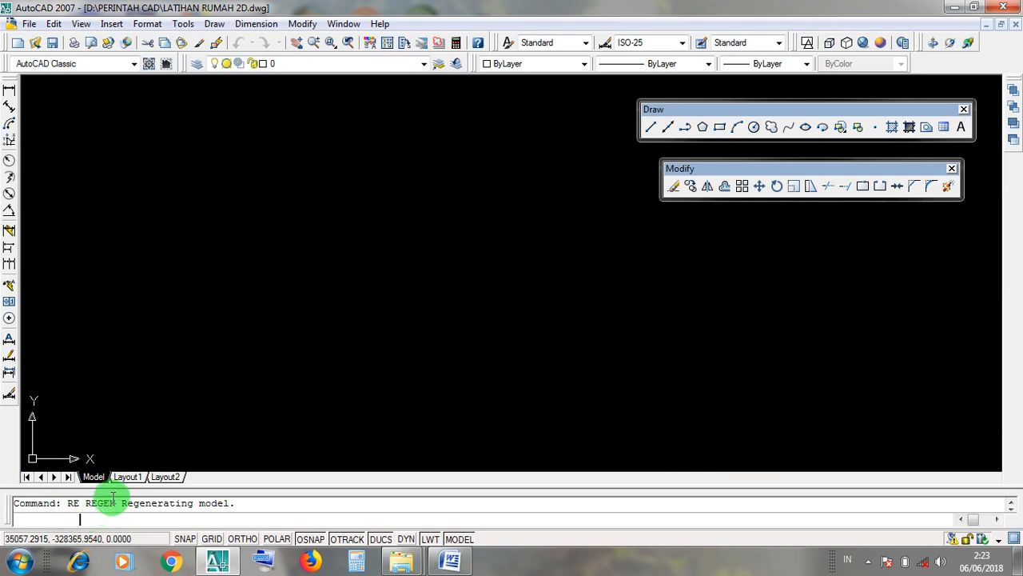
pyautogui.scroll(3, 650, 378)
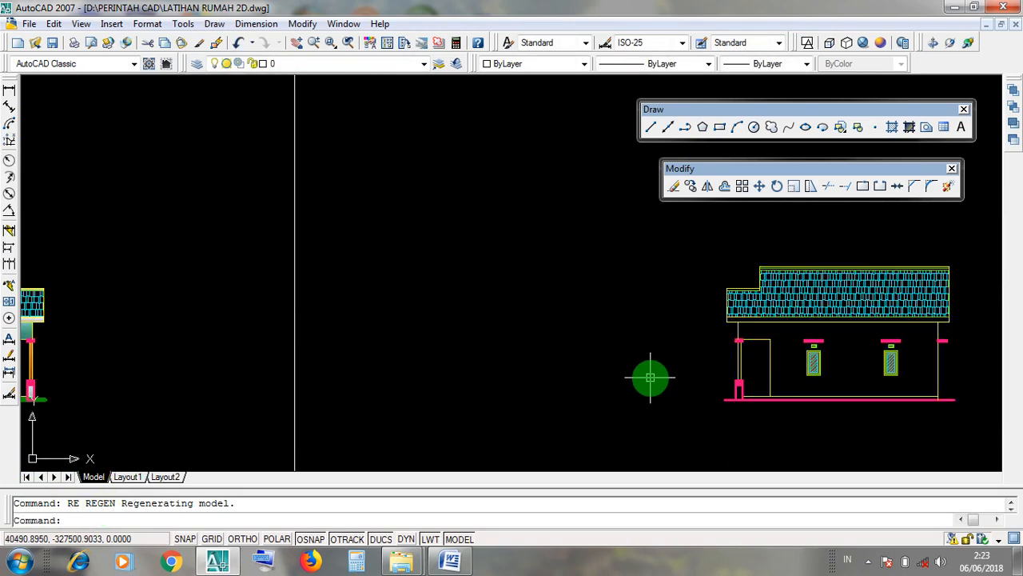
pyautogui.scroll(-2, 550, 360)
pyautogui.scroll(-2, 549, 360)
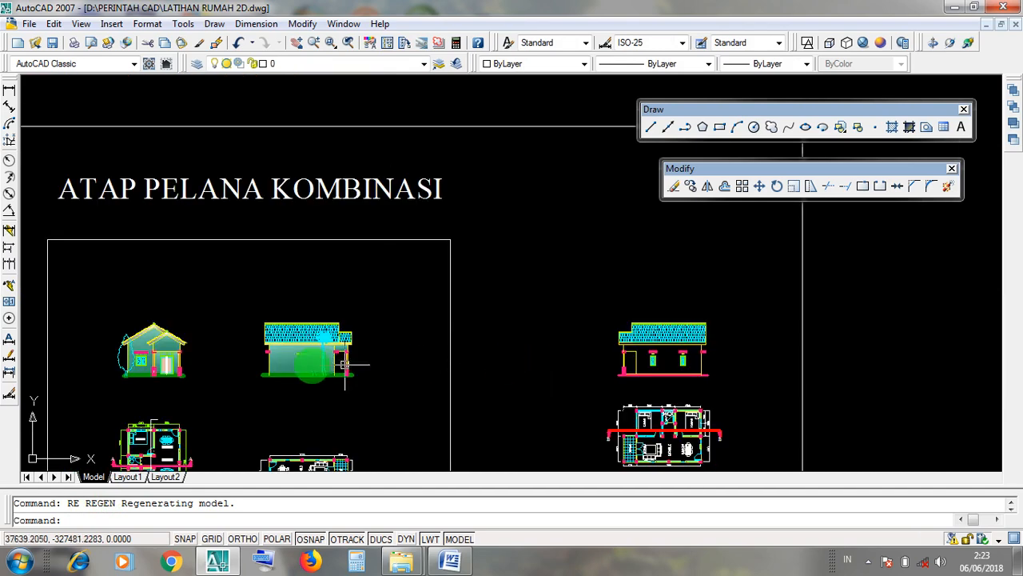
pyautogui.moveTo(343, 358)
pyautogui.mouseDown(button='middle')
pyautogui.moveTo(422, 359)
pyautogui.moveTo(472, 346)
pyautogui.mouseUp(button='middle')
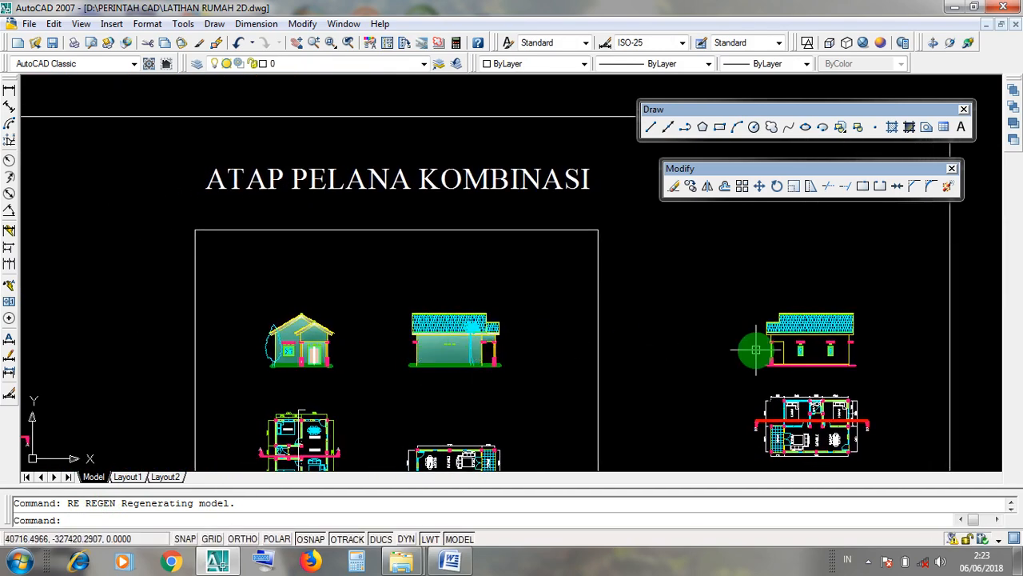
pyautogui.moveTo(749, 354); pyautogui.dragTo(635, 360, button='middle')
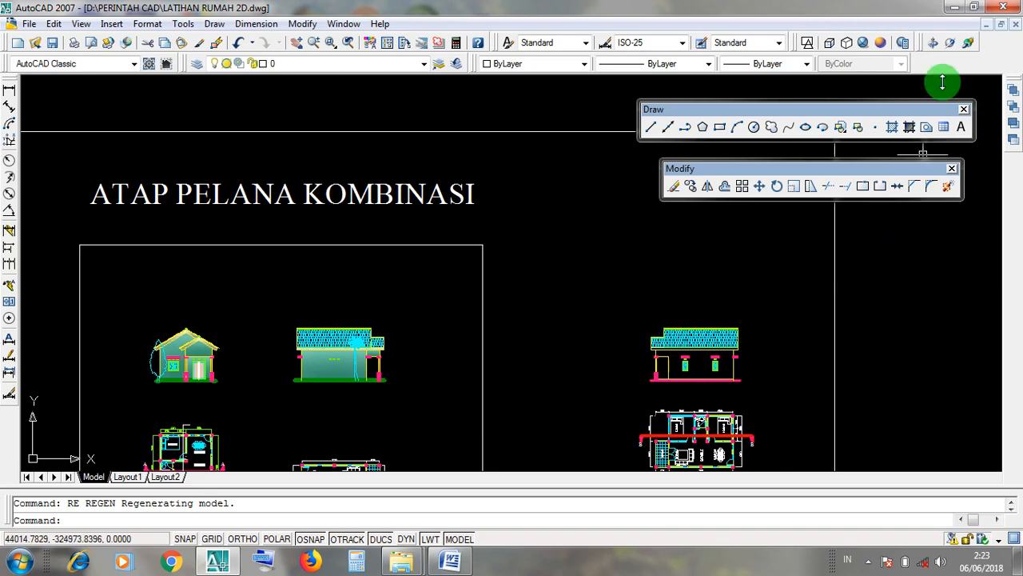
pyautogui.click(954, 10)
pyautogui.click(867, 562)
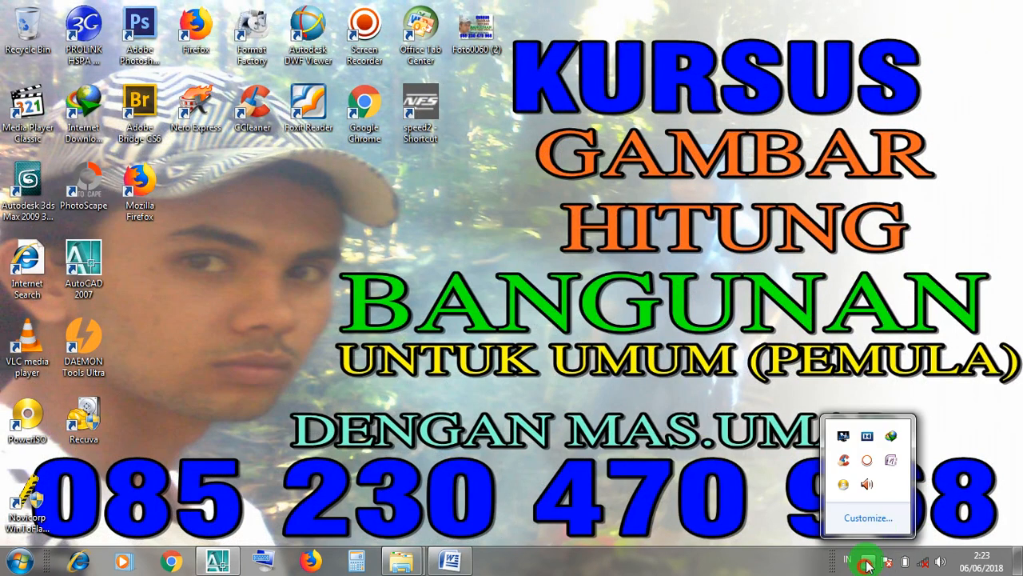
pyautogui.rightClick(868, 484)
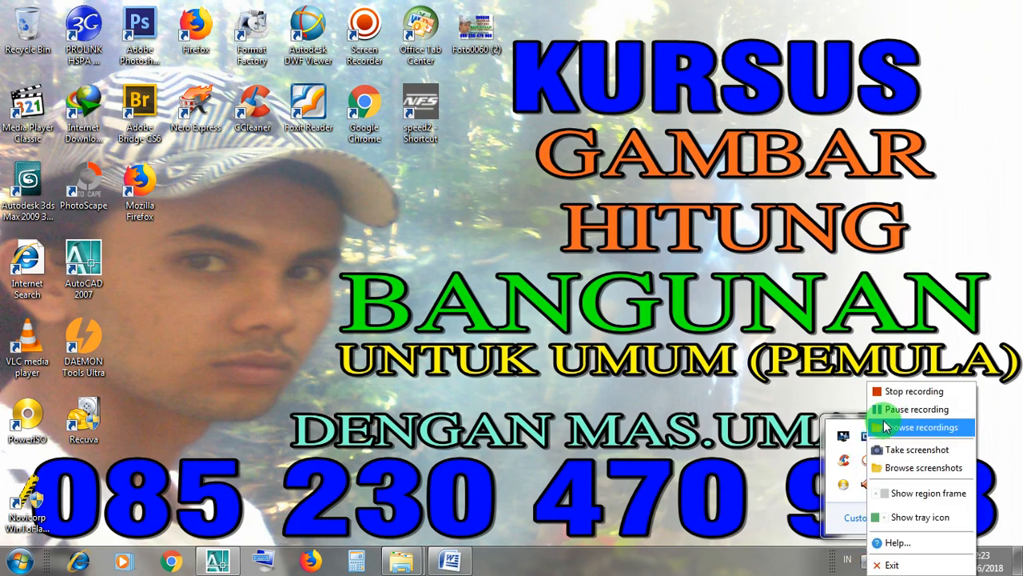
pyautogui.click(889, 409)
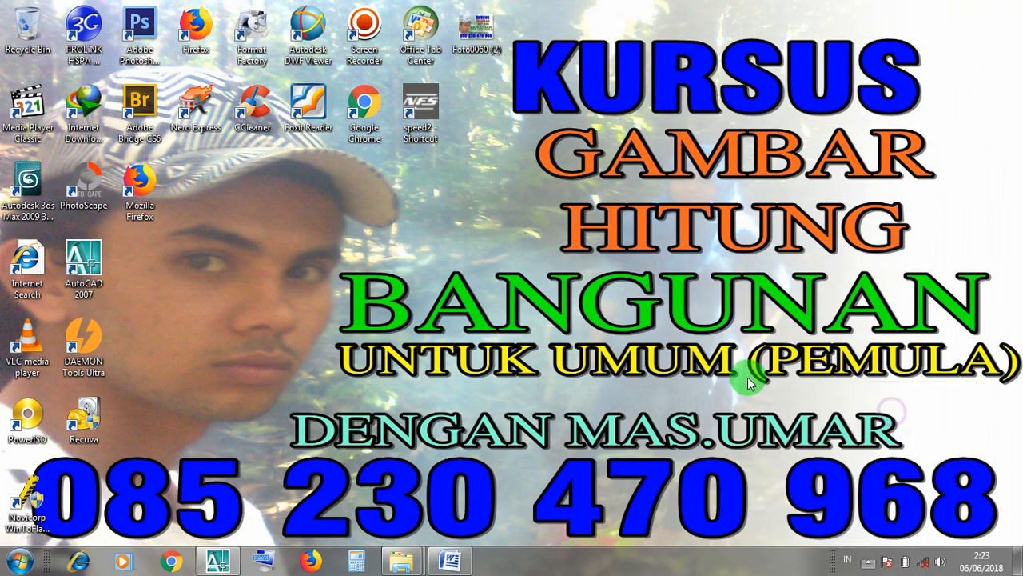
# Switch back to AutoCAD and examine the two brown-framed windows with hatched glass in the uncoloured side elevation
pyautogui.click(218, 562)
pyautogui.scroll(3, 838, 398)
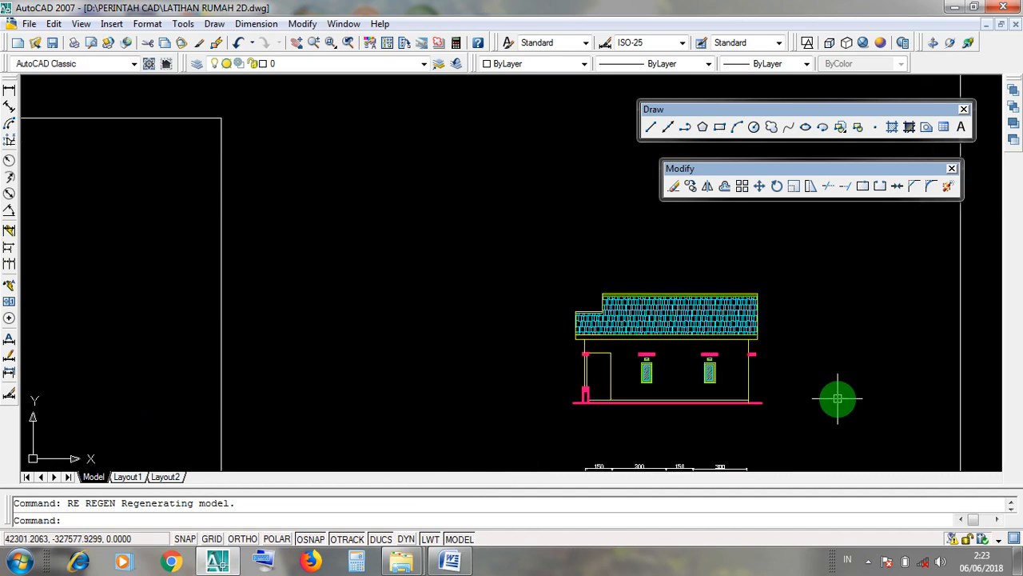
pyautogui.scroll(5, 803, 386)
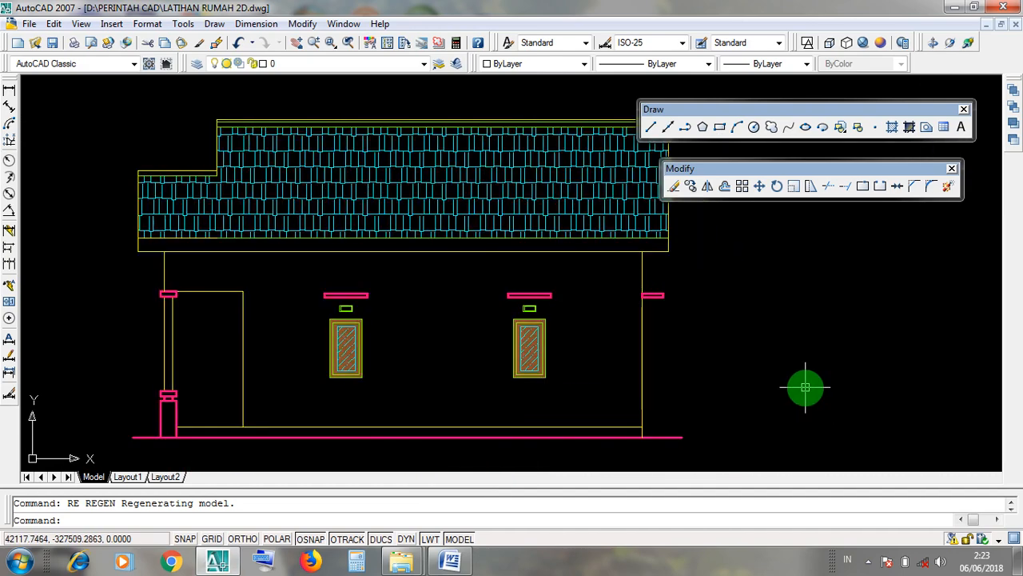
pyautogui.moveTo(561, 366)
pyautogui.mouseDown(button='middle')
pyautogui.moveTo(600, 403)
pyautogui.moveTo(584, 371)
pyautogui.moveTo(591, 361)
pyautogui.mouseUp(button='middle')
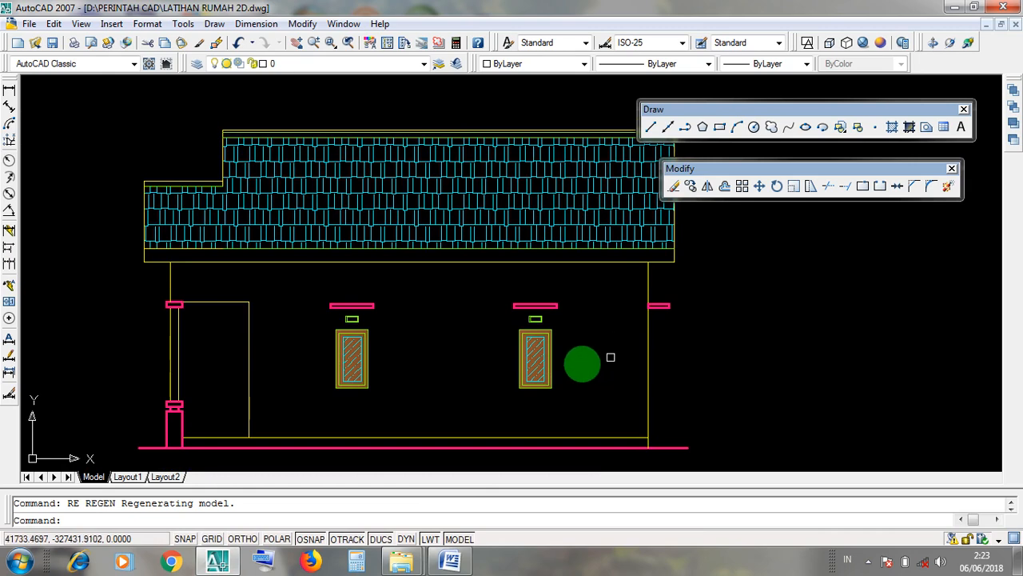
pyautogui.scroll(3, 554, 366)
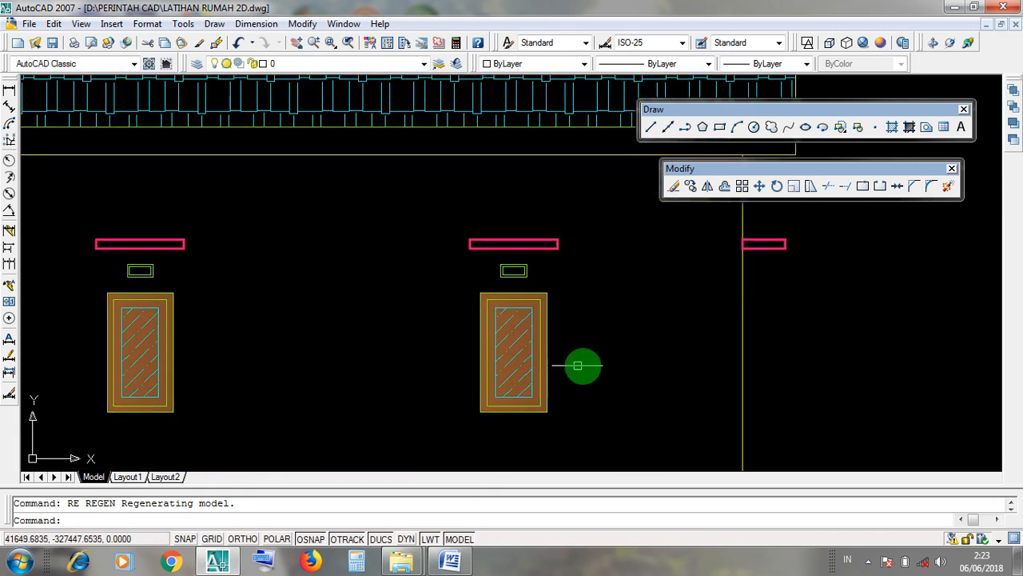
pyautogui.scroll(-4, 590, 364)
pyautogui.scroll(5, 591, 365)
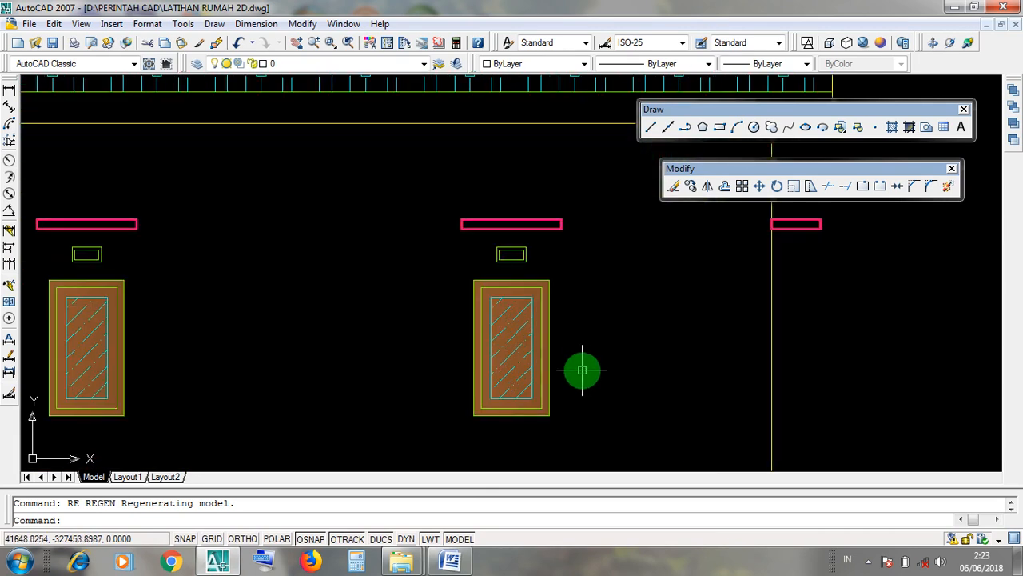
pyautogui.moveTo(581, 369)
pyautogui.mouseDown(button='middle')
pyautogui.moveTo(643, 412)
pyautogui.moveTo(674, 418)
pyautogui.moveTo(670, 399)
pyautogui.mouseUp(button='middle')
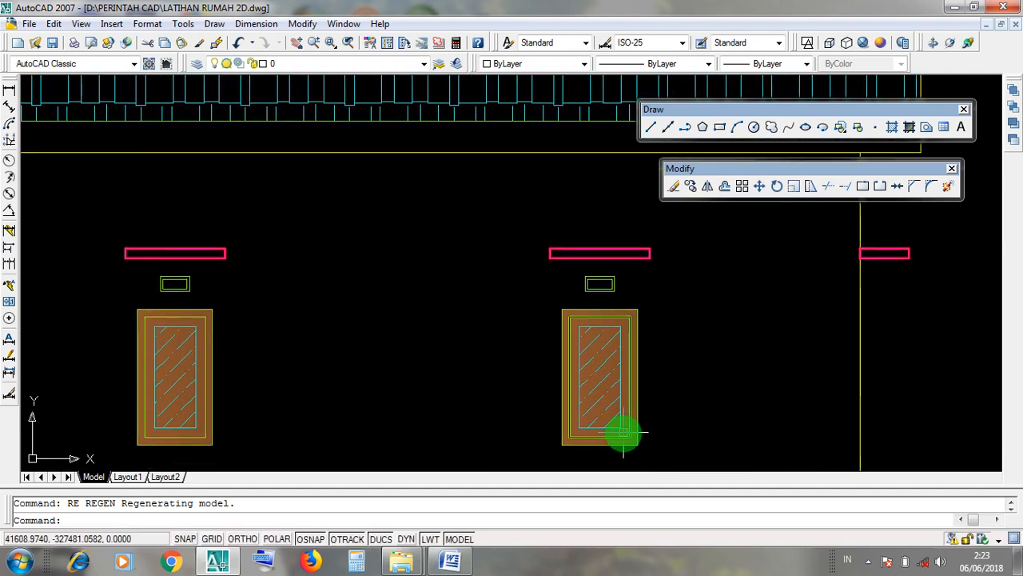
pyautogui.scroll(2, 623, 433)
pyautogui.scroll(2, 673, 396)
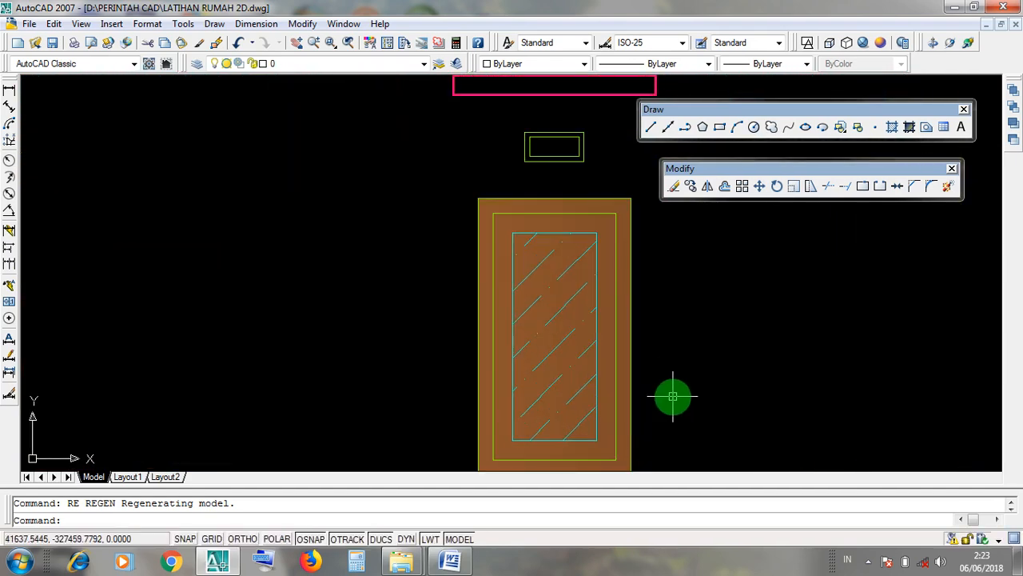
pyautogui.scroll(-2, 673, 394)
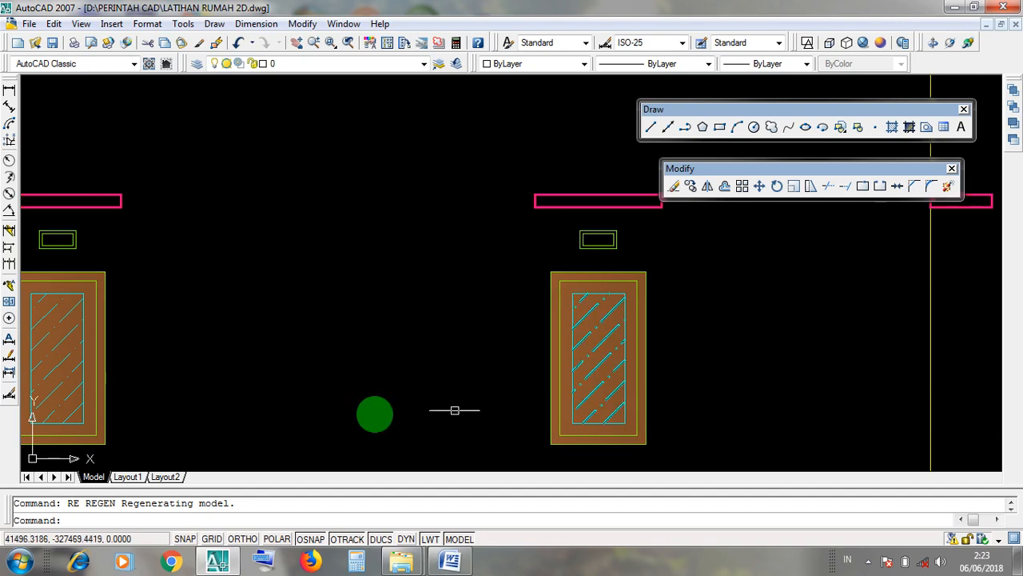
pyautogui.moveTo(300, 414); pyautogui.dragTo(487, 403, button='middle')
pyautogui.moveTo(628, 382); pyautogui.dragTo(450, 376, button='middle')
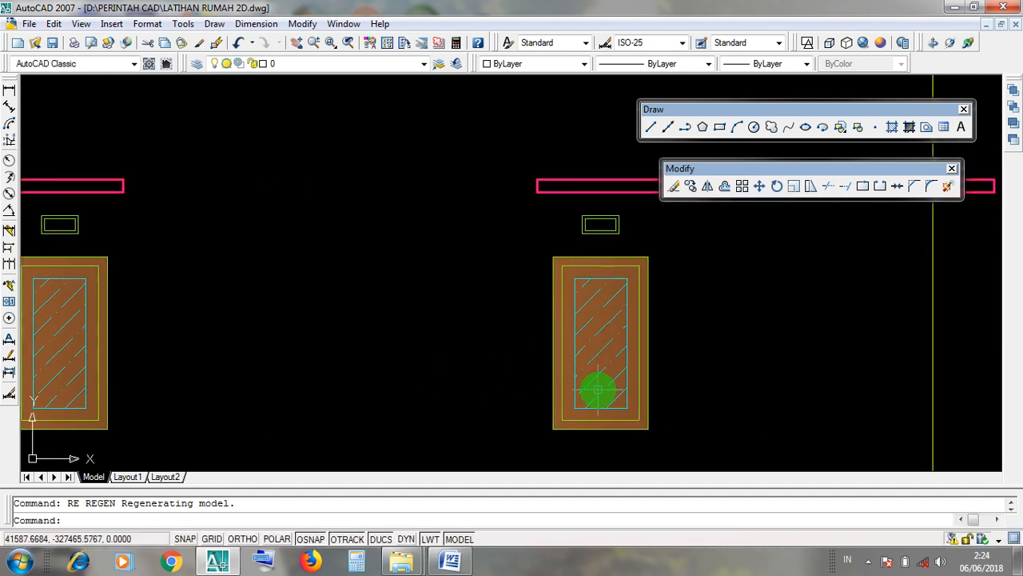
pyautogui.scroll(1, 670, 413)
pyautogui.moveTo(670, 414); pyautogui.dragTo(599, 405, button='middle')
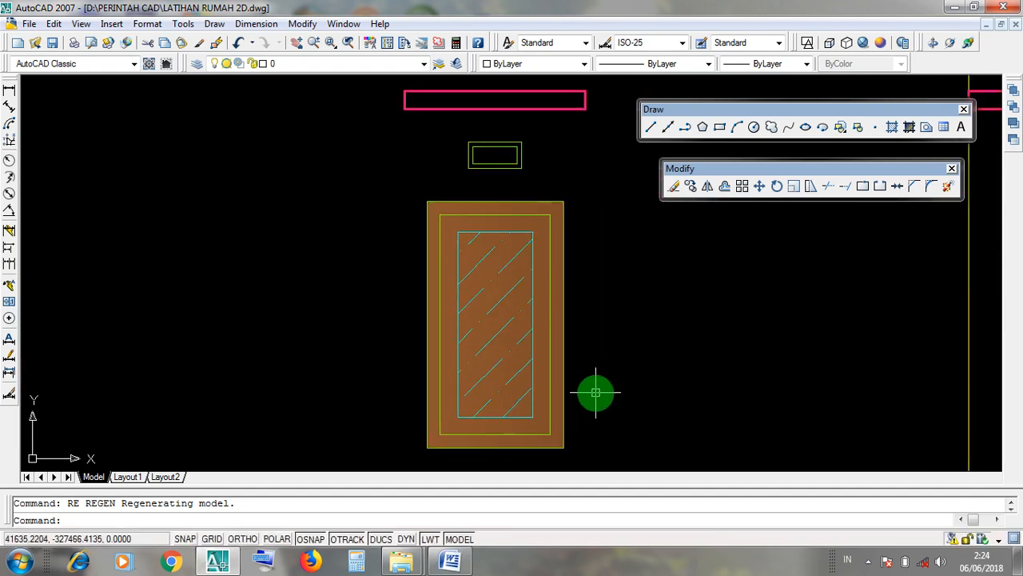
pyautogui.scroll(-2, 595, 392)
pyautogui.scroll(1, 274, 411)
pyautogui.scroll(1, 308, 395)
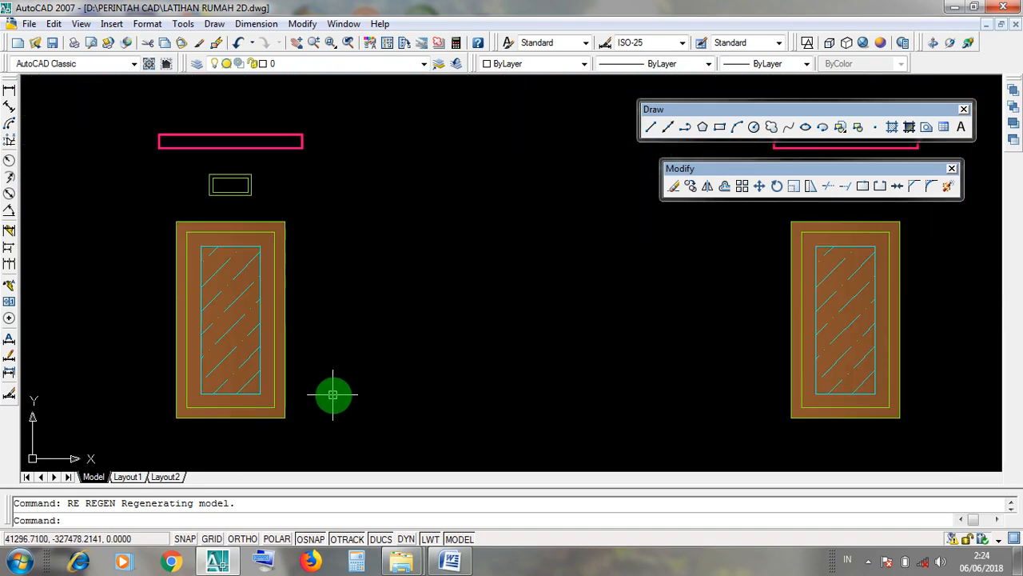
# Delete the brown fill covering the left-hand window of the uncoloured side elevation and inspect its exposed frame gap
pyautogui.moveTo(346, 372); pyautogui.dragTo(369, 397, button='middle')
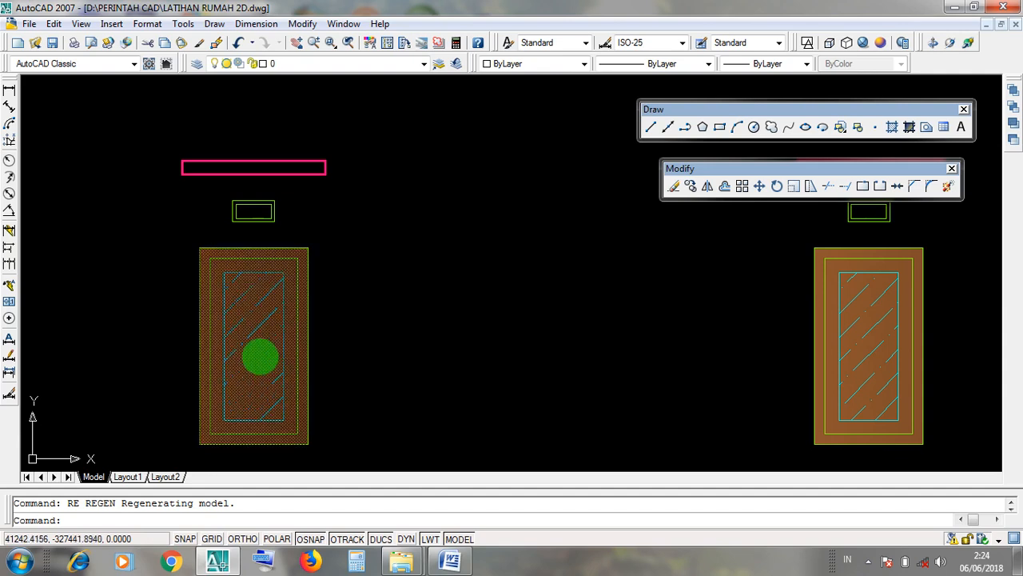
pyautogui.click(260, 356)
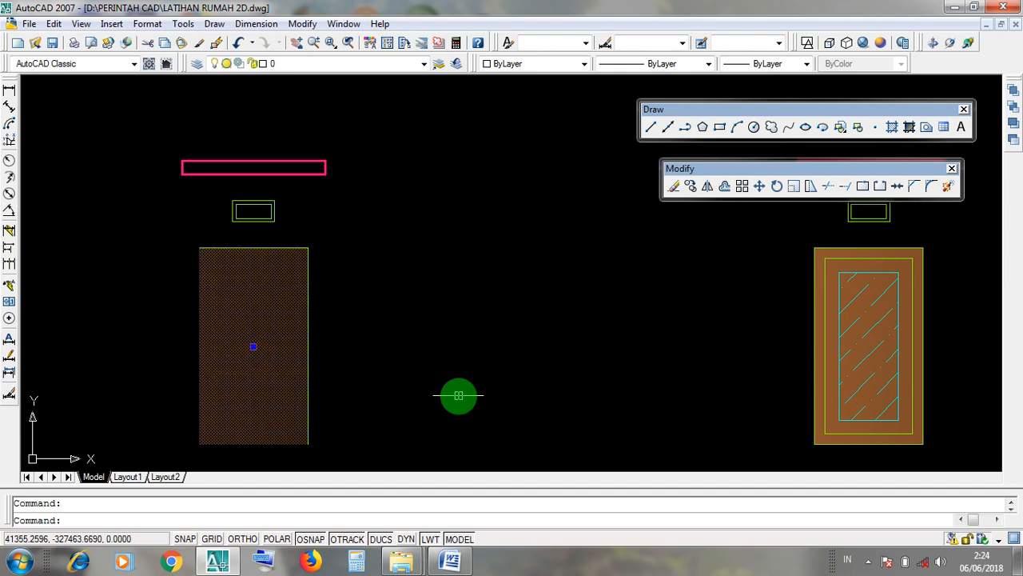
pyautogui.press('Delete')
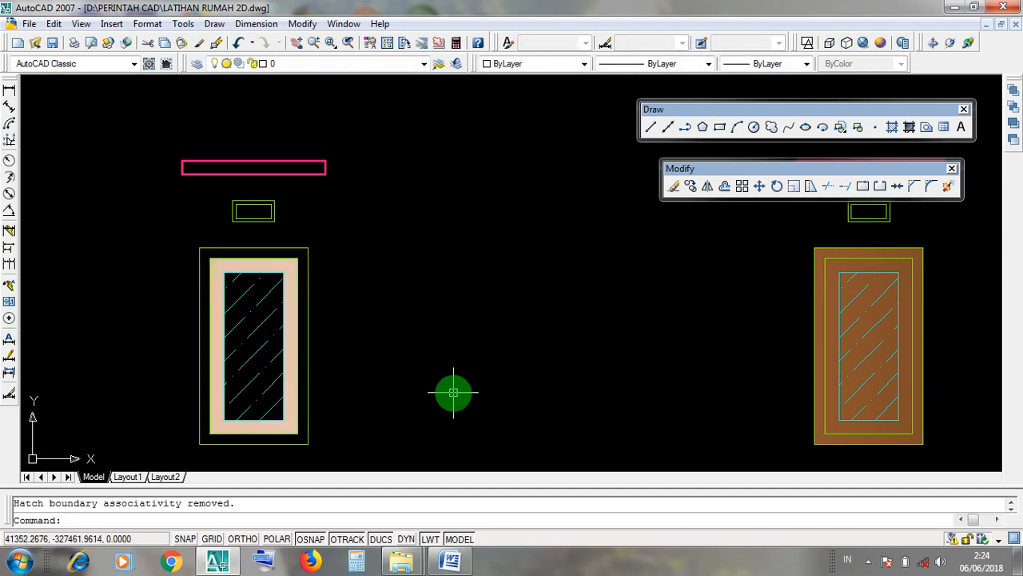
pyautogui.scroll(2, 247, 454)
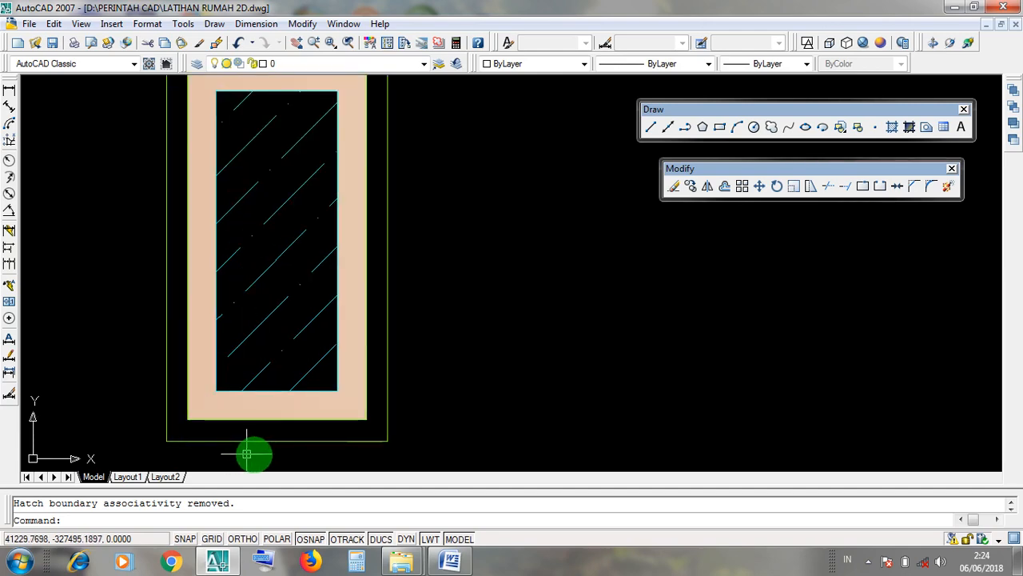
pyautogui.click(299, 424)
pyautogui.click(240, 424)
pyautogui.scroll(-1, 298, 452)
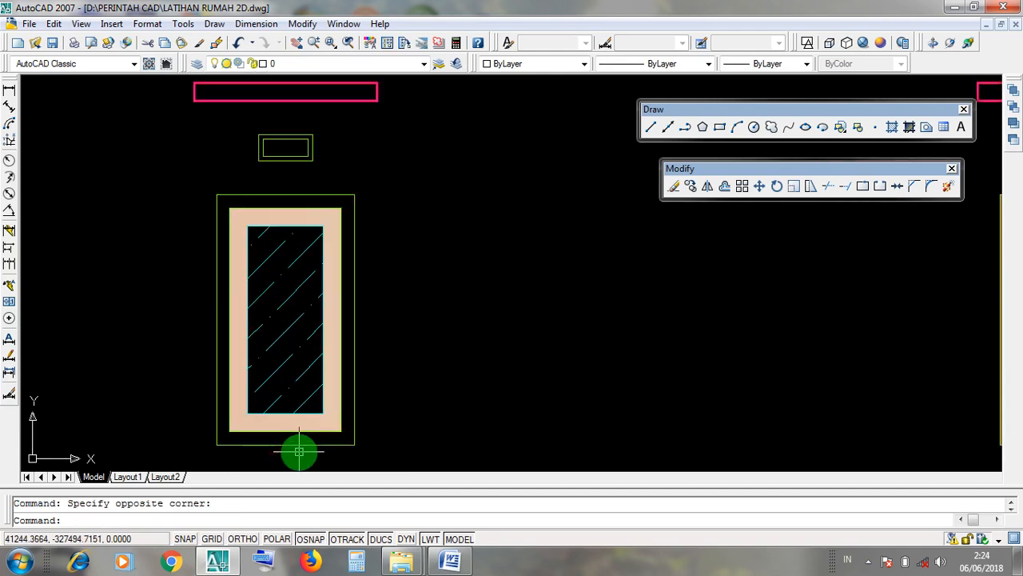
pyautogui.scroll(-3, 427, 393)
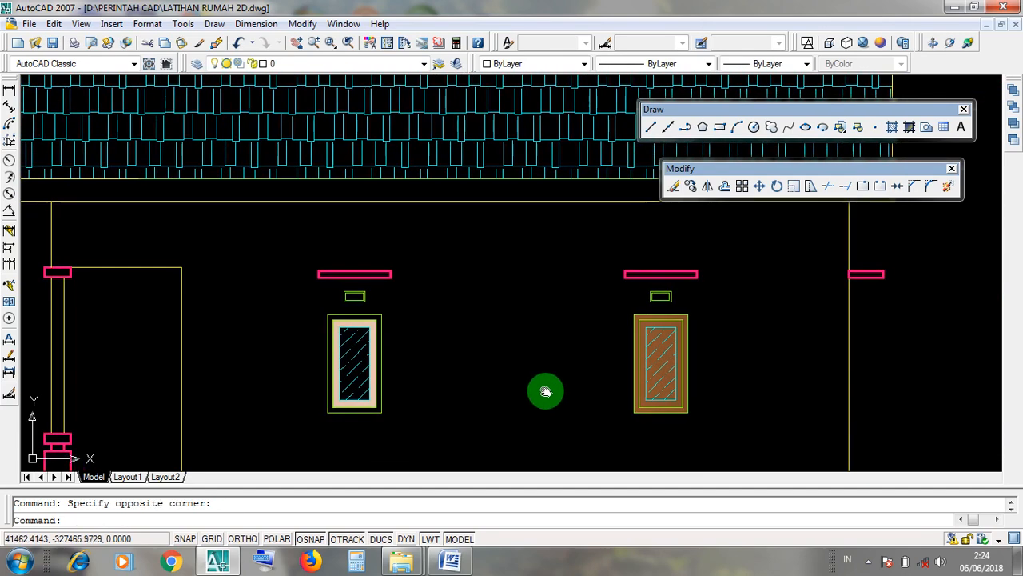
# Delete the brown fill covering the right-hand window of the uncoloured side elevation
pyautogui.moveTo(545, 391); pyautogui.dragTo(491, 384, button='middle')
pyautogui.scroll(1, 623, 392)
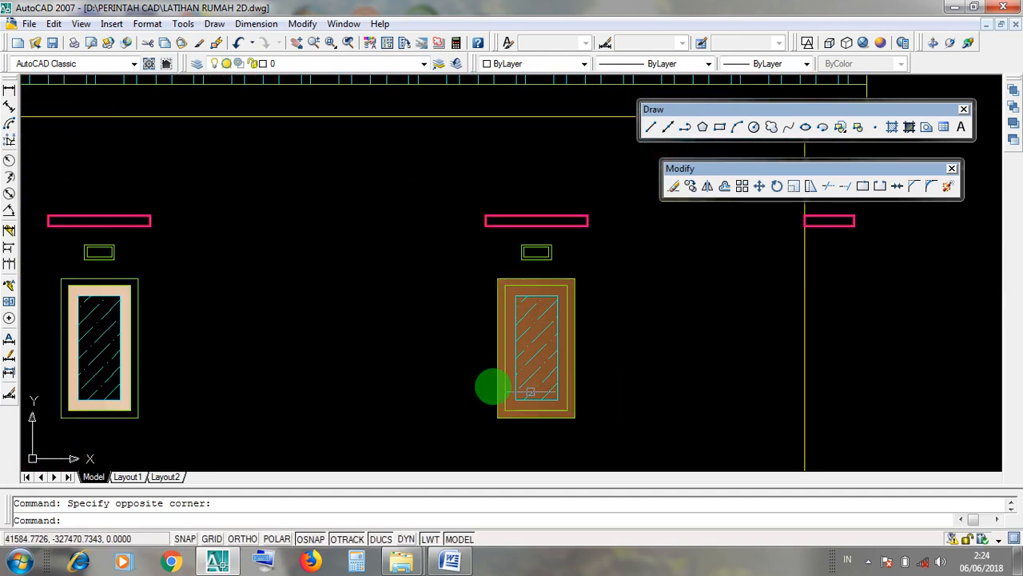
pyautogui.scroll(1, 609, 372)
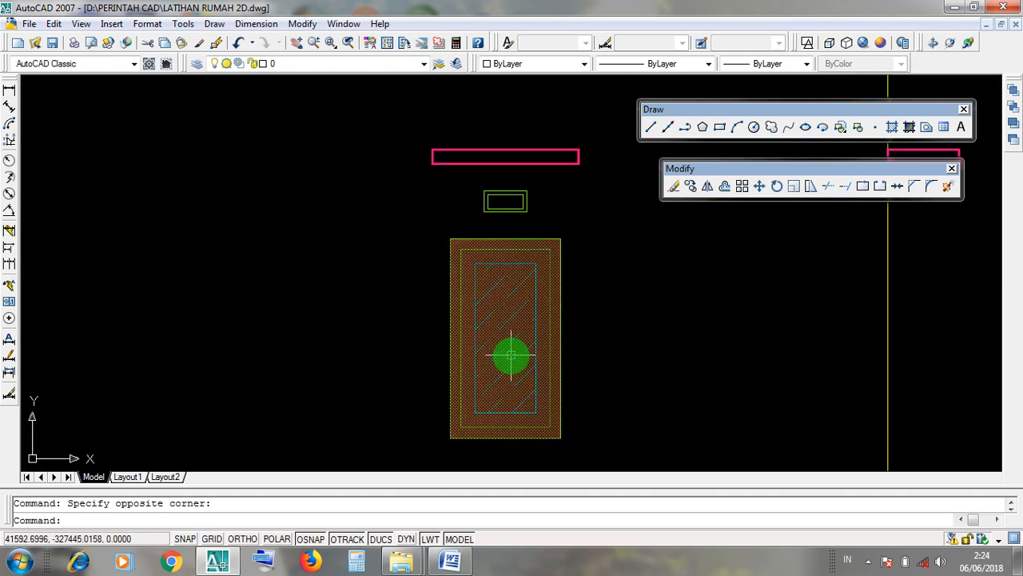
pyautogui.click(510, 355)
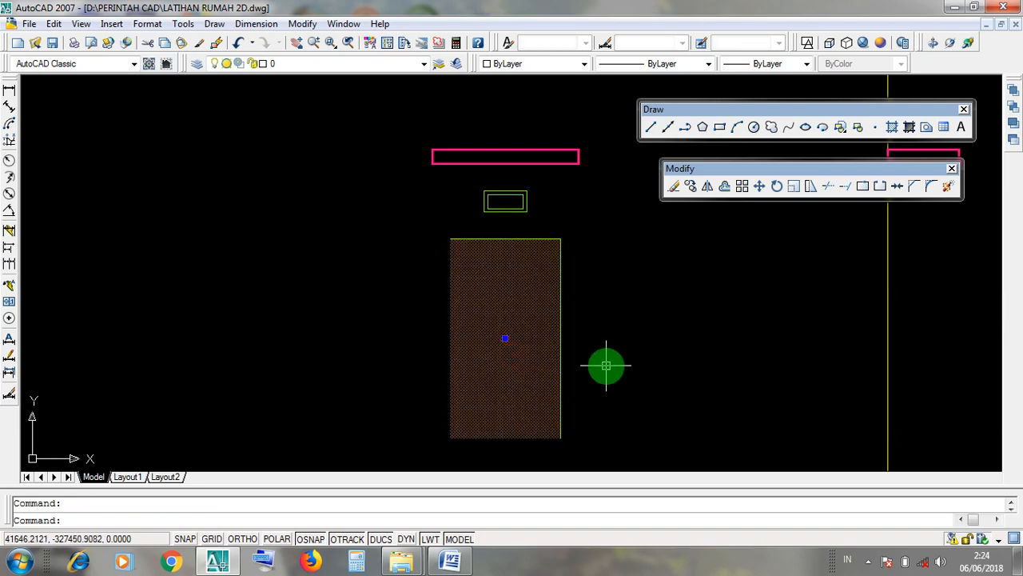
pyautogui.press('Delete')
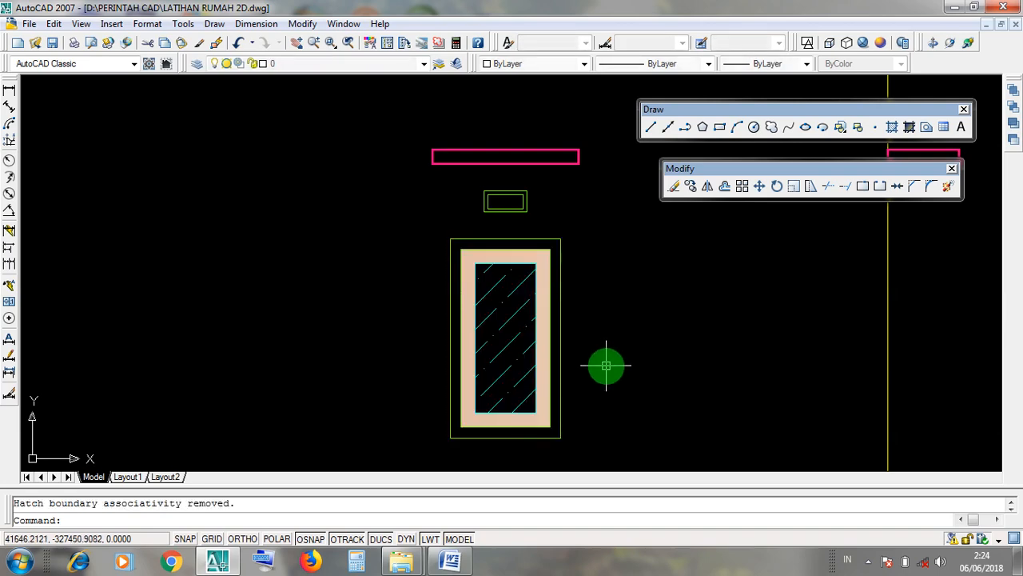
pyautogui.scroll(-4, 640, 342)
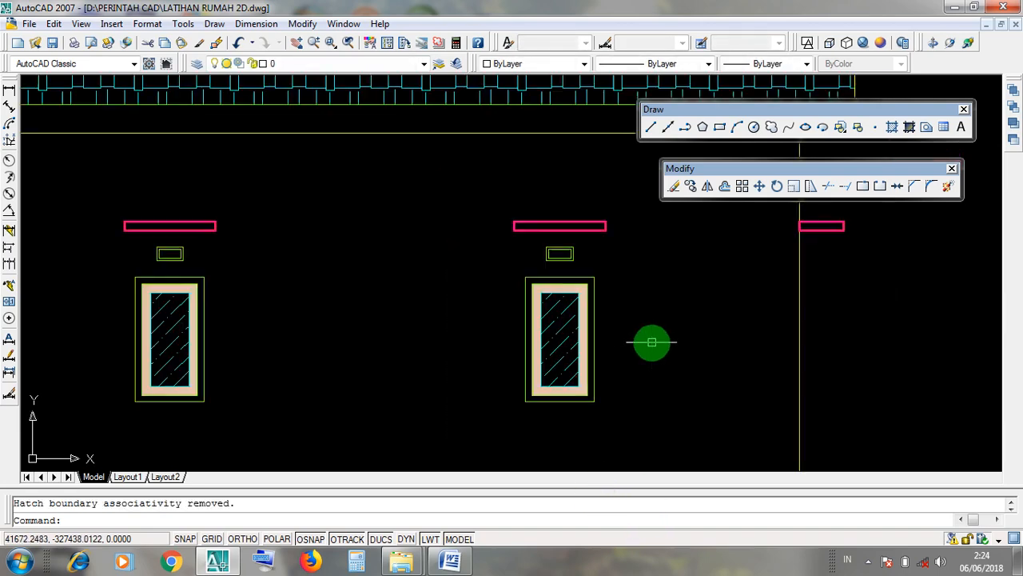
# Examine the unfilled gaps between the outer frame and the sash on both side-elevation windows
pyautogui.scroll(3, 440, 372)
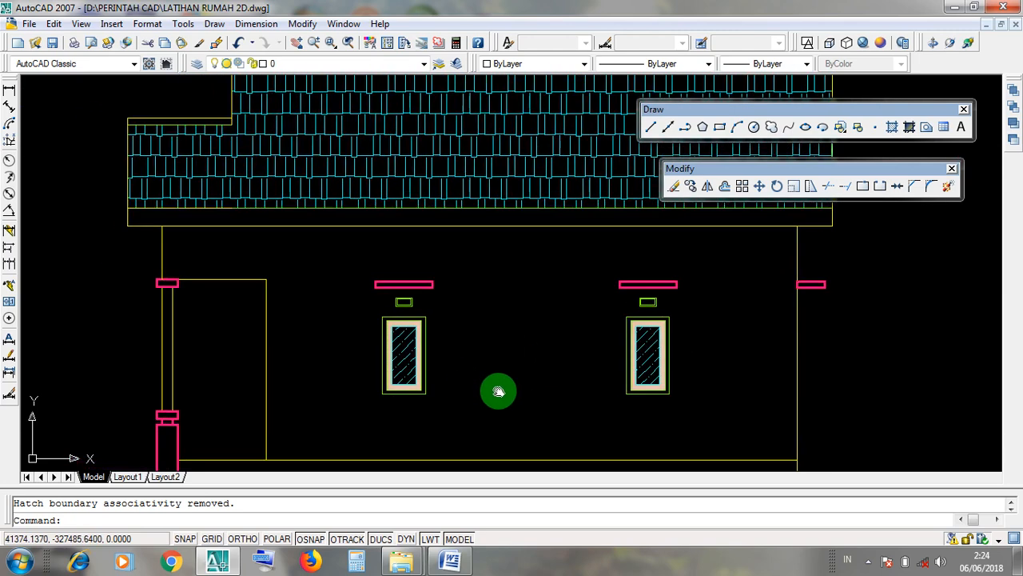
pyautogui.scroll(3, 474, 400)
pyautogui.click(426, 410)
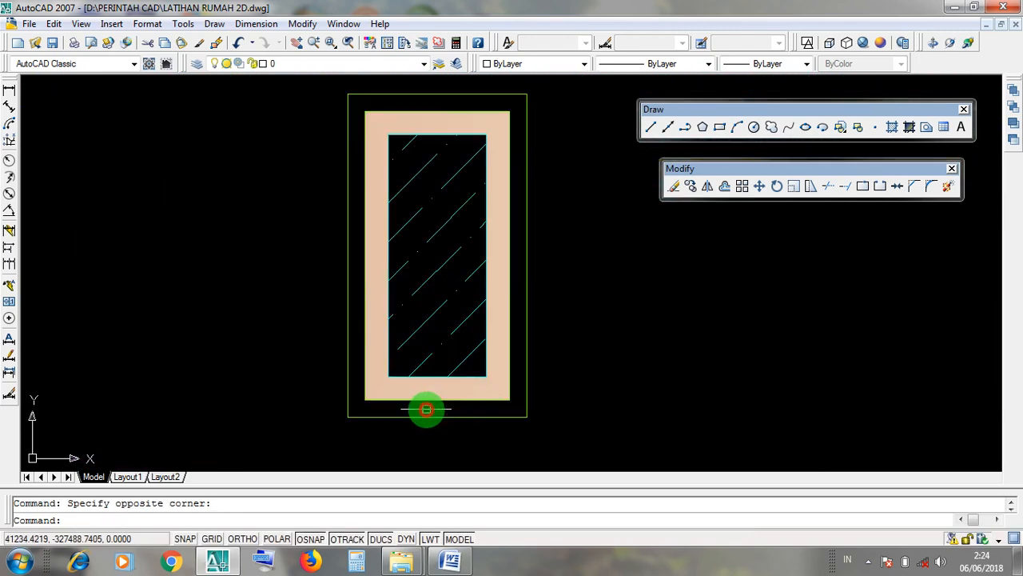
pyautogui.scroll(-5, 441, 412)
pyautogui.scroll(3, 834, 411)
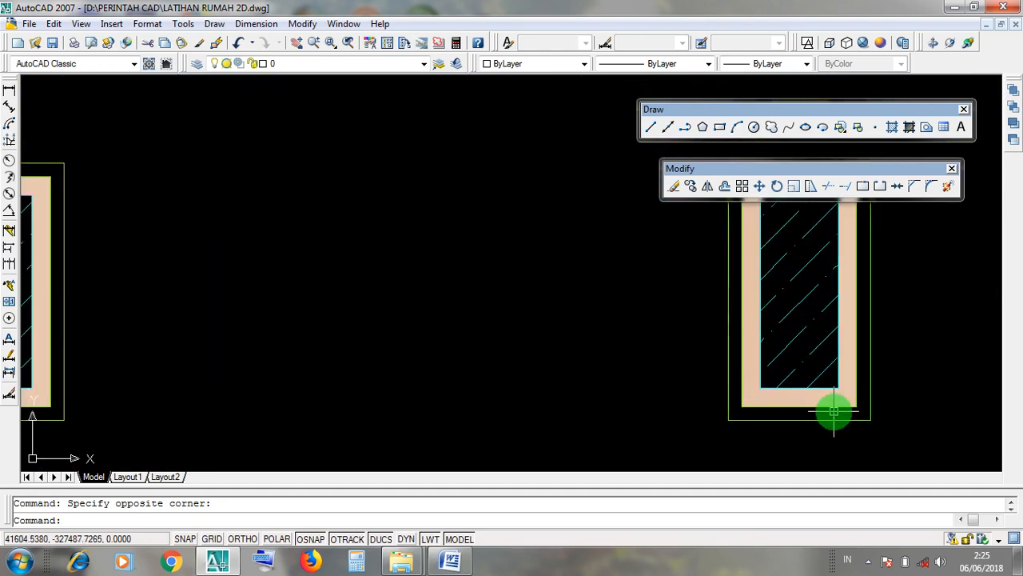
pyautogui.scroll(-5, 817, 413)
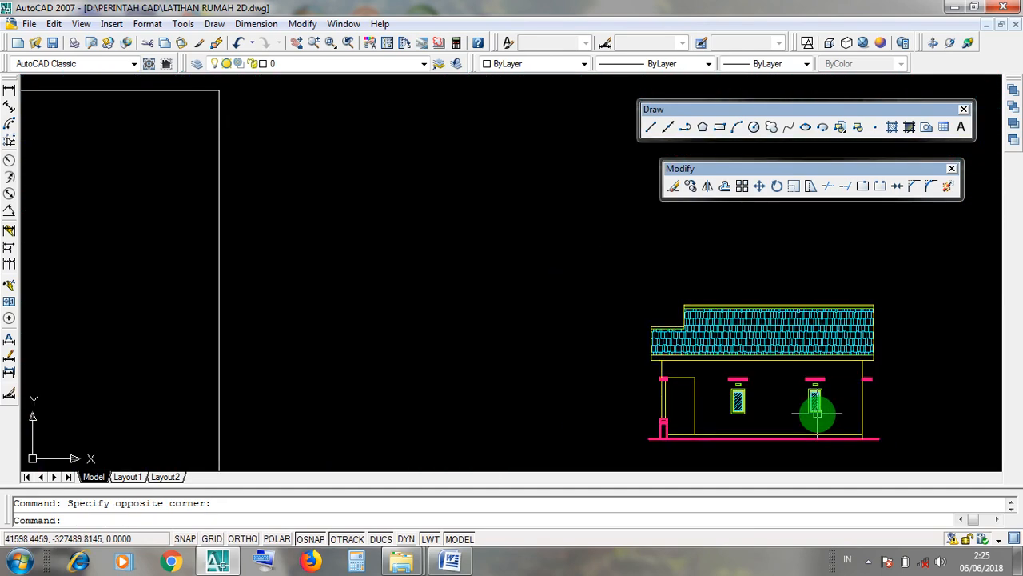
pyautogui.scroll(-2, 814, 412)
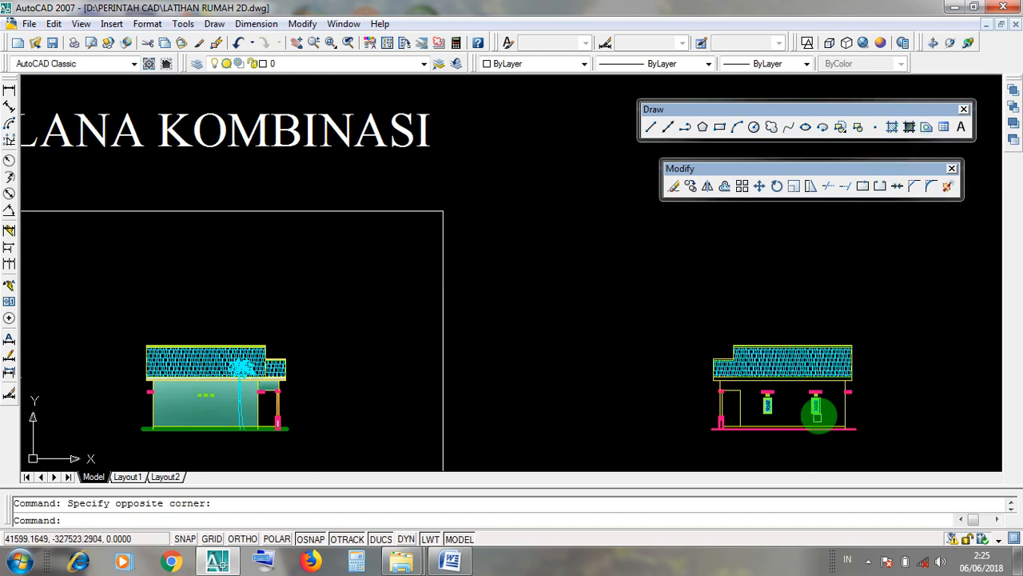
pyautogui.scroll(7, 819, 411)
pyautogui.scroll(4, 823, 411)
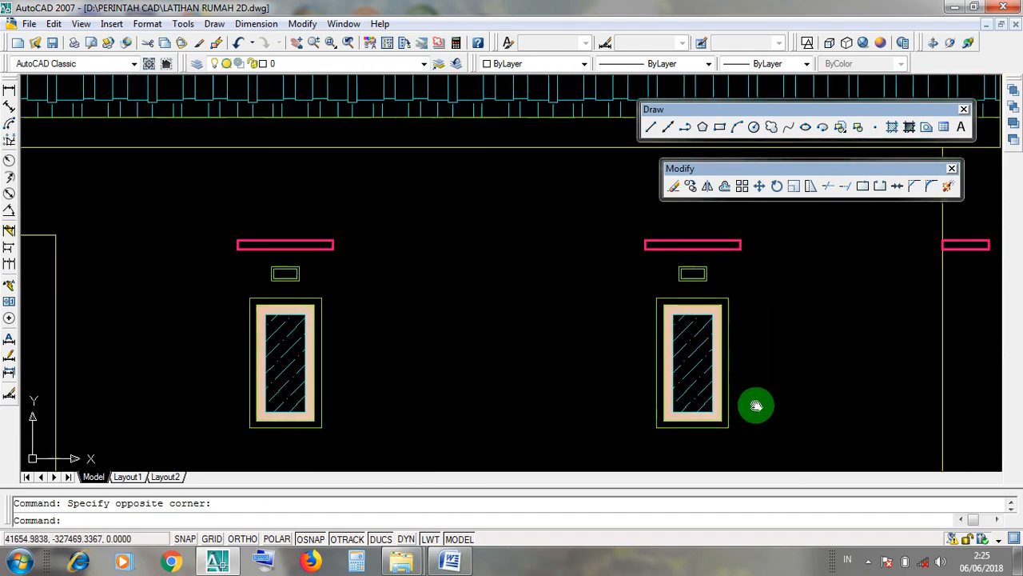
pyautogui.scroll(2, 730, 410)
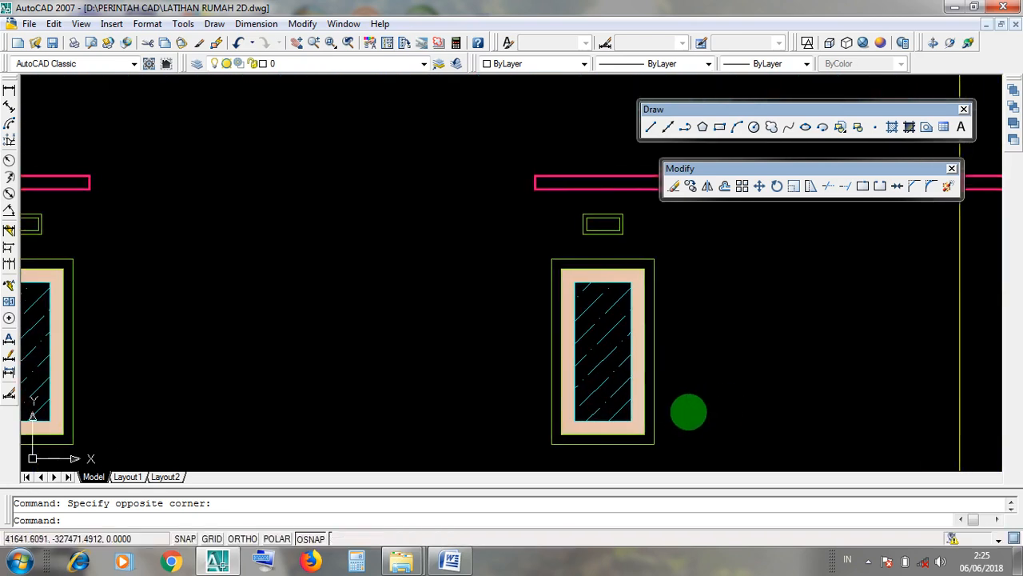
pyautogui.scroll(2, 669, 418)
# Highlight the outer and inner frame rectangles of both side-elevation windows to check them, and clear the selection
pyautogui.click(649, 401)
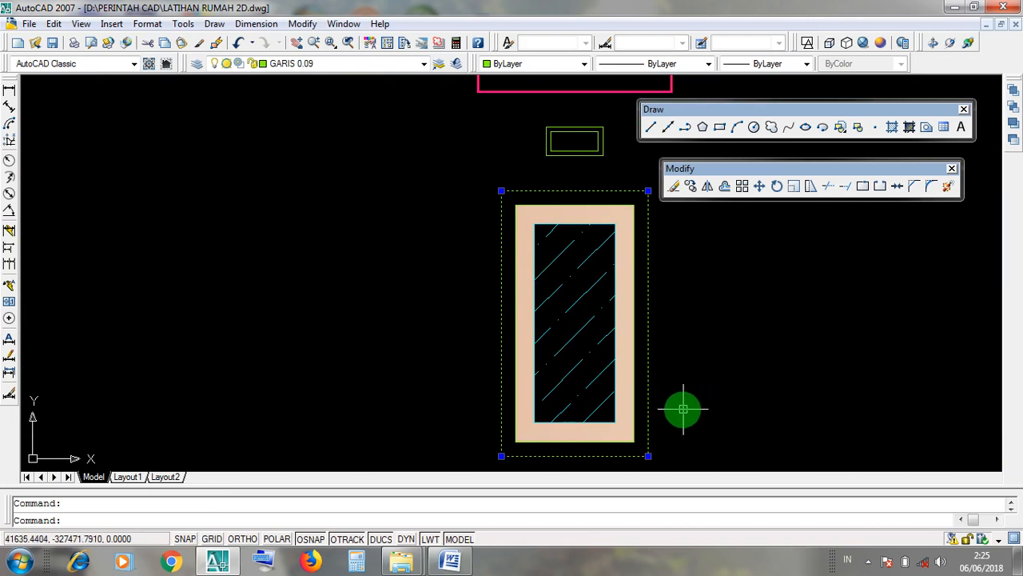
pyautogui.click(637, 393)
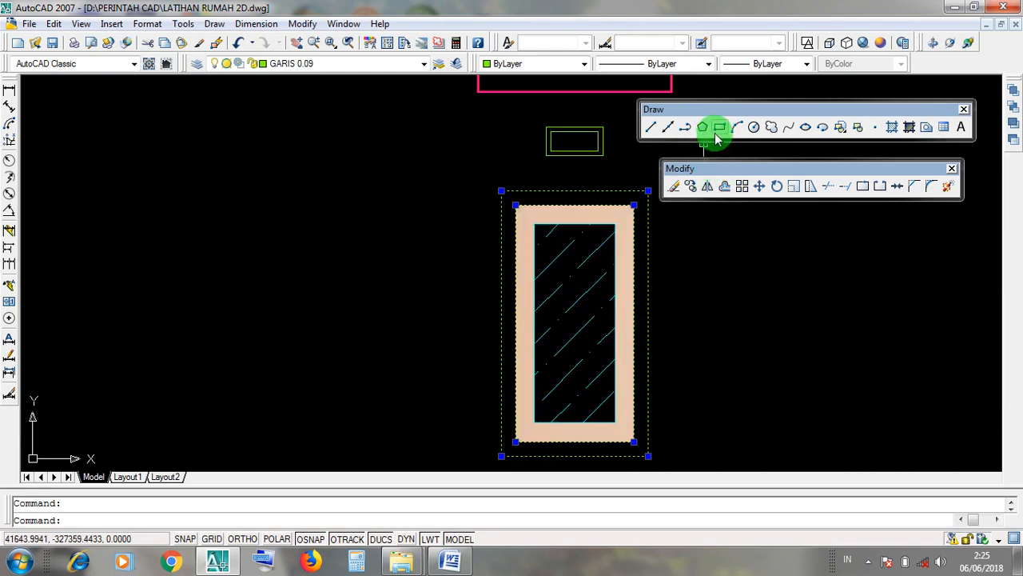
pyautogui.scroll(-4, 754, 339)
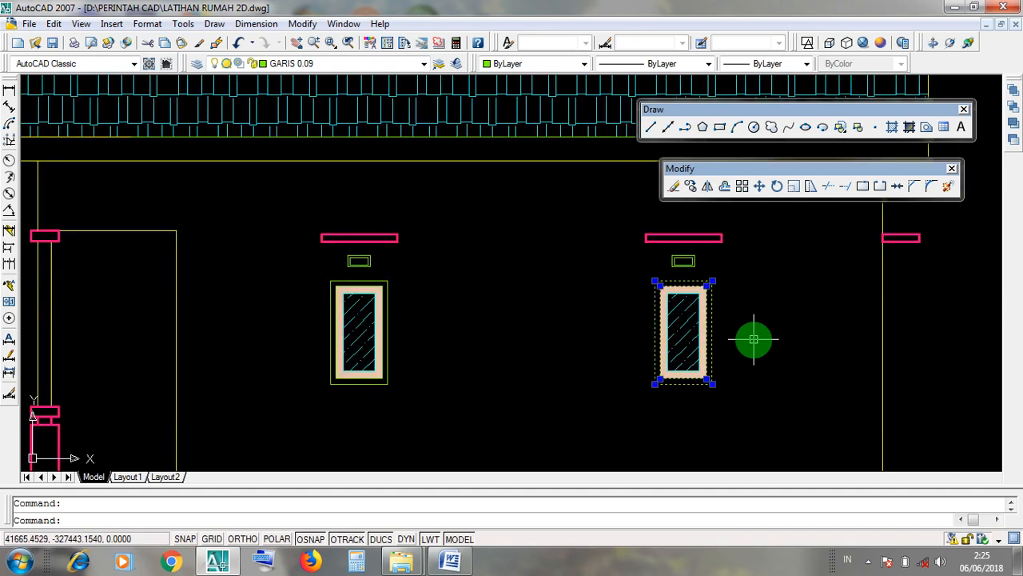
pyautogui.scroll(2, 338, 361)
pyautogui.click(381, 391)
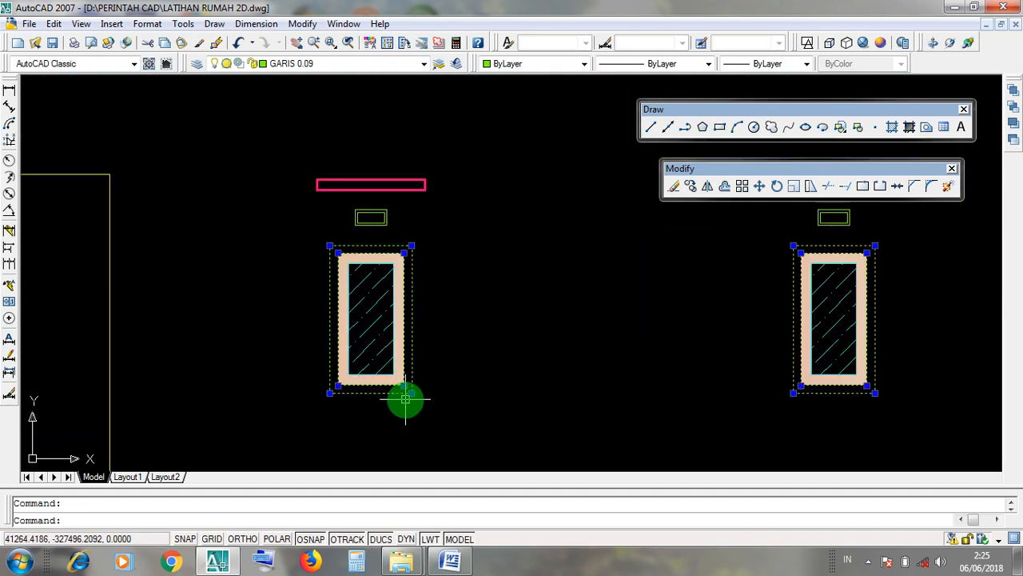
pyautogui.scroll(3, 385, 392)
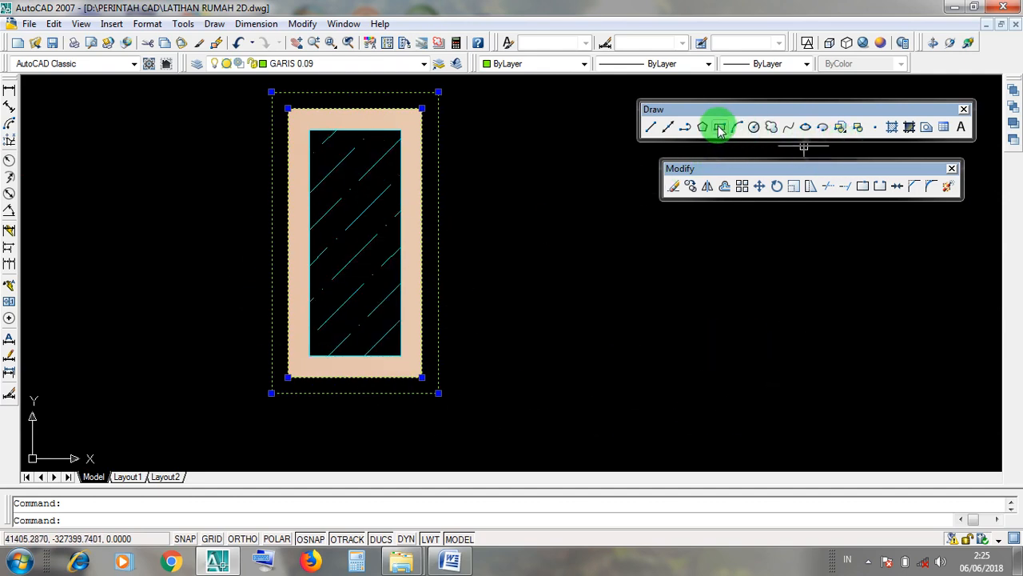
pyautogui.scroll(-2, 495, 410)
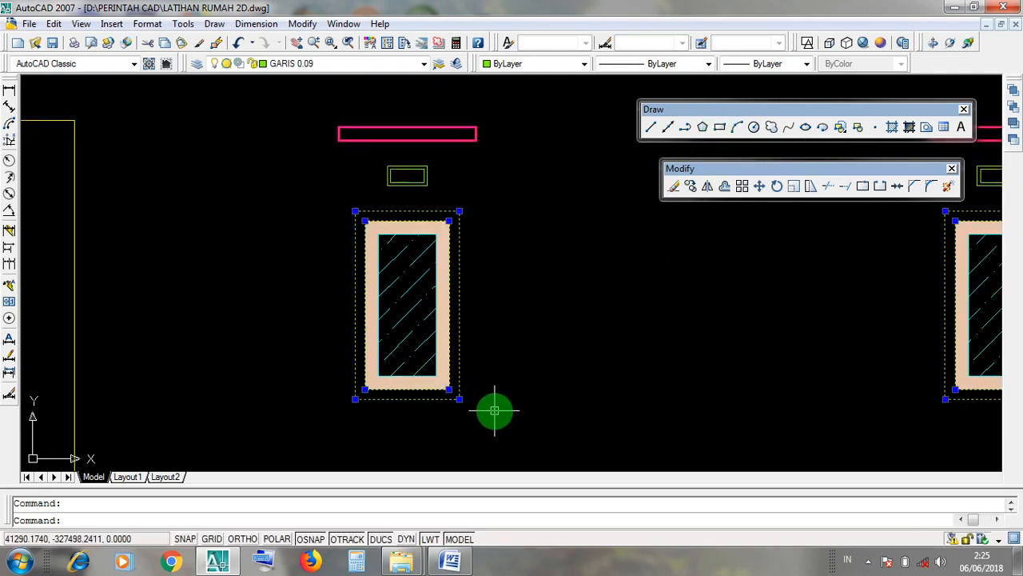
pyautogui.press('Escape')
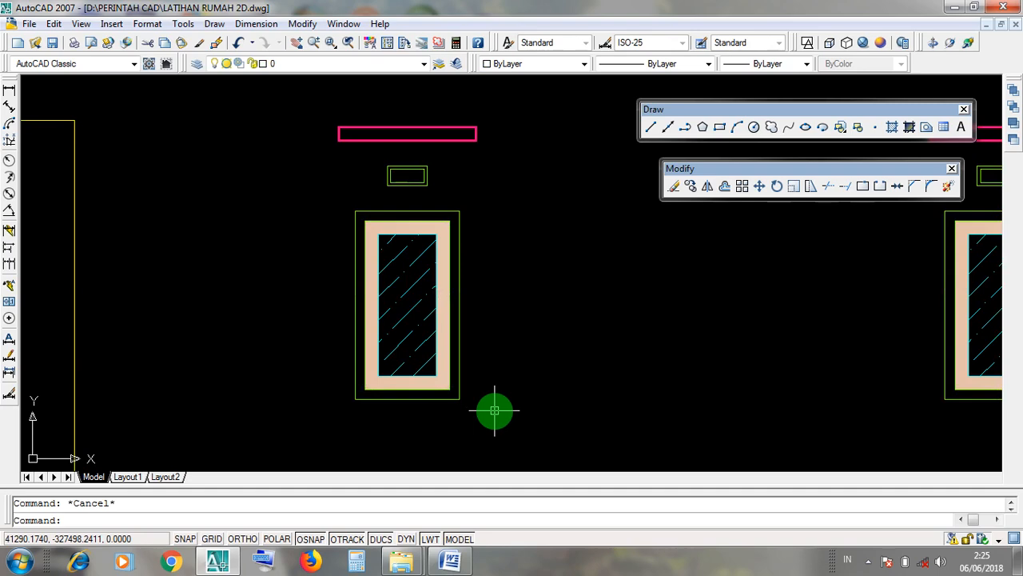
# Compare the side elevation with the coloured front elevation and examine the front window's frame colours
pyautogui.scroll(-3, 714, 348)
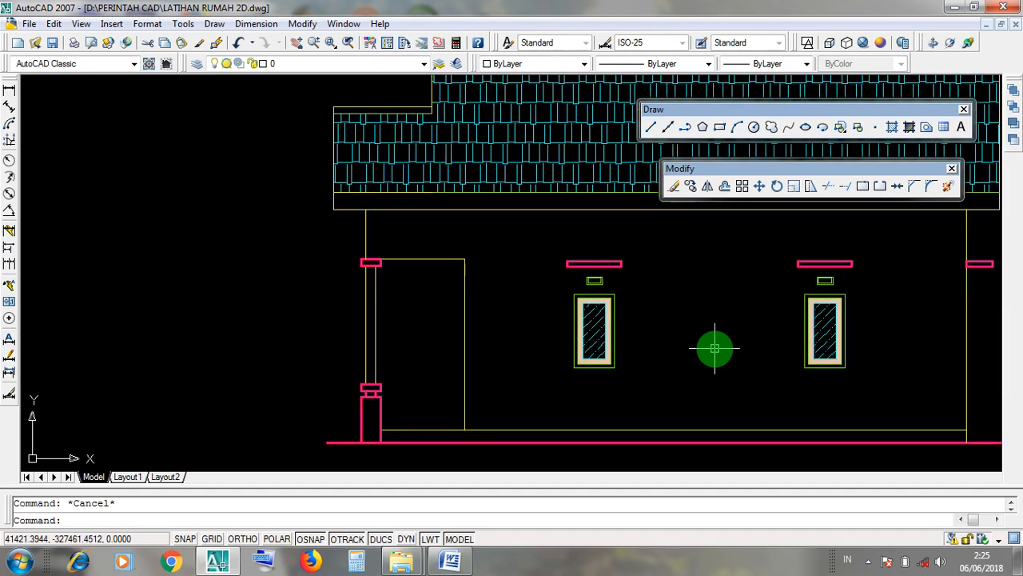
pyautogui.scroll(-4, 714, 348)
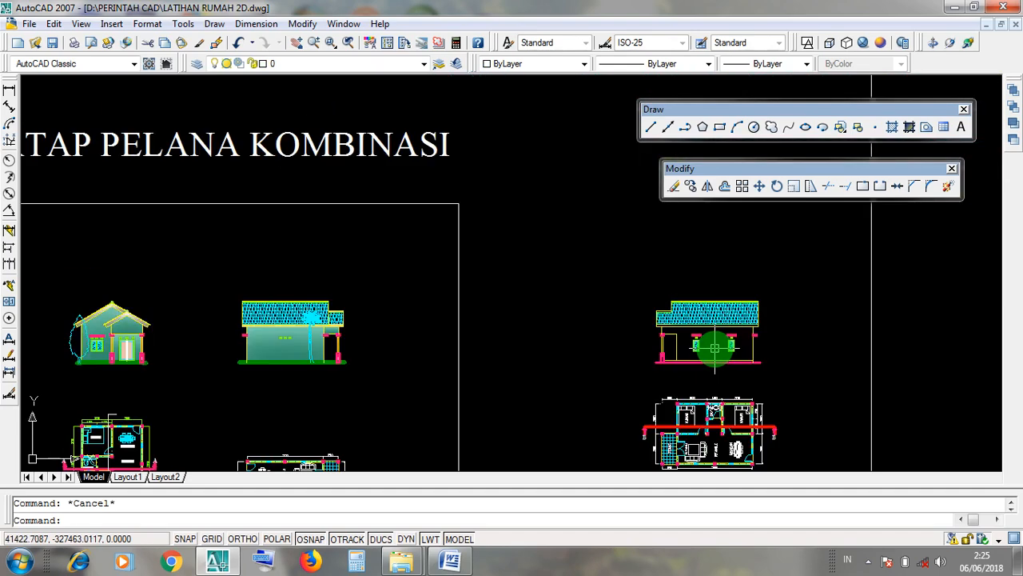
pyautogui.scroll(5, 731, 347)
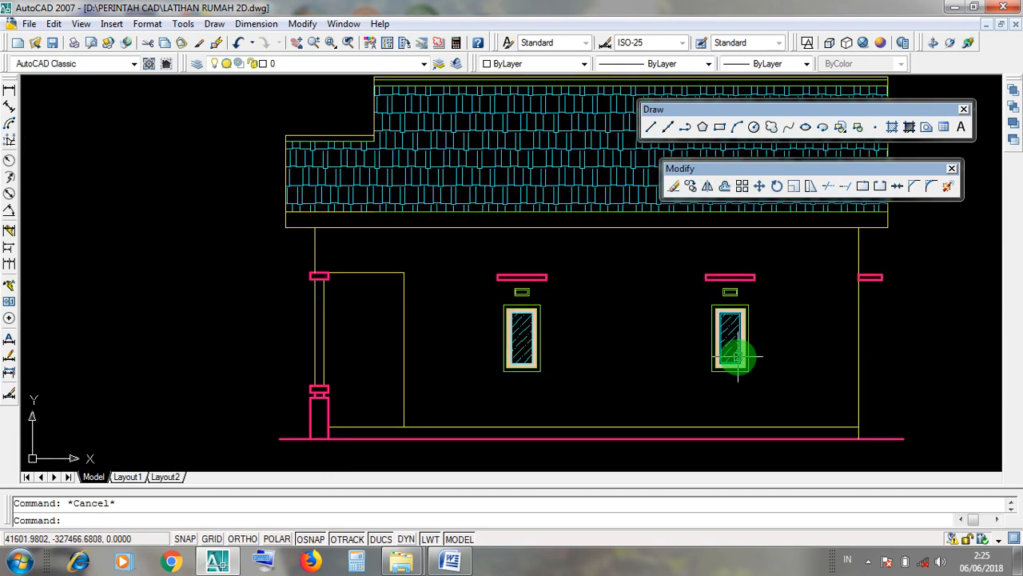
pyautogui.scroll(-5, 737, 358)
pyautogui.moveTo(160, 297); pyautogui.dragTo(733, 310, button='middle')
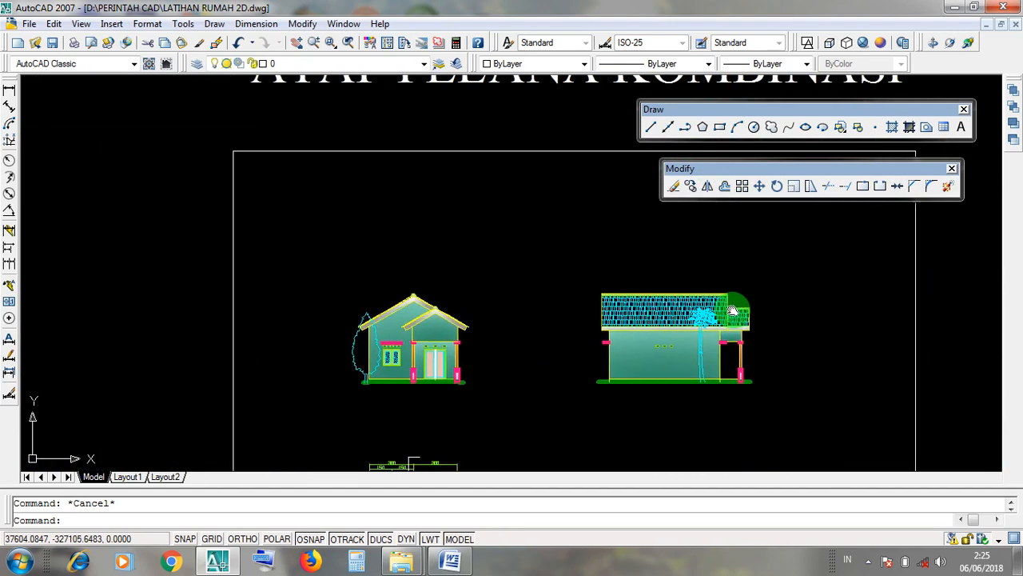
pyautogui.scroll(5, 395, 361)
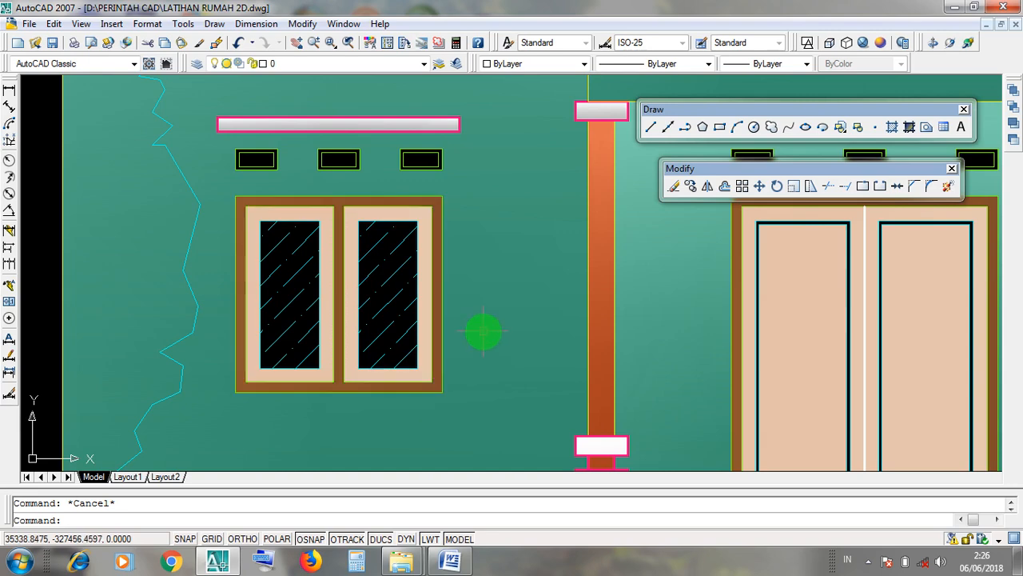
pyautogui.scroll(-4, 484, 328)
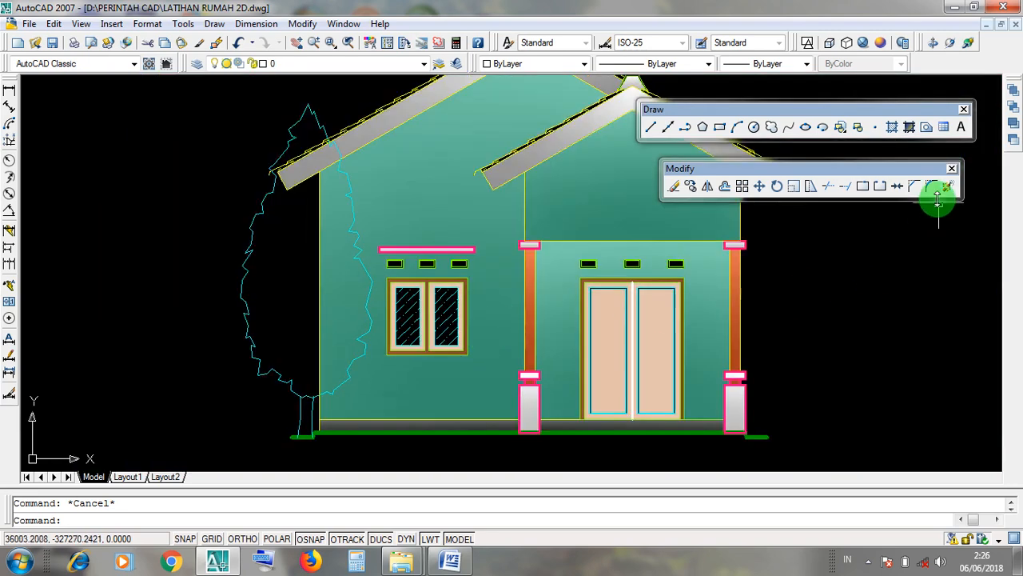
# View the one-colour Gradient settings without applying them, and inspect the brown frame fill around the front elevation's double window
pyautogui.click(909, 128)
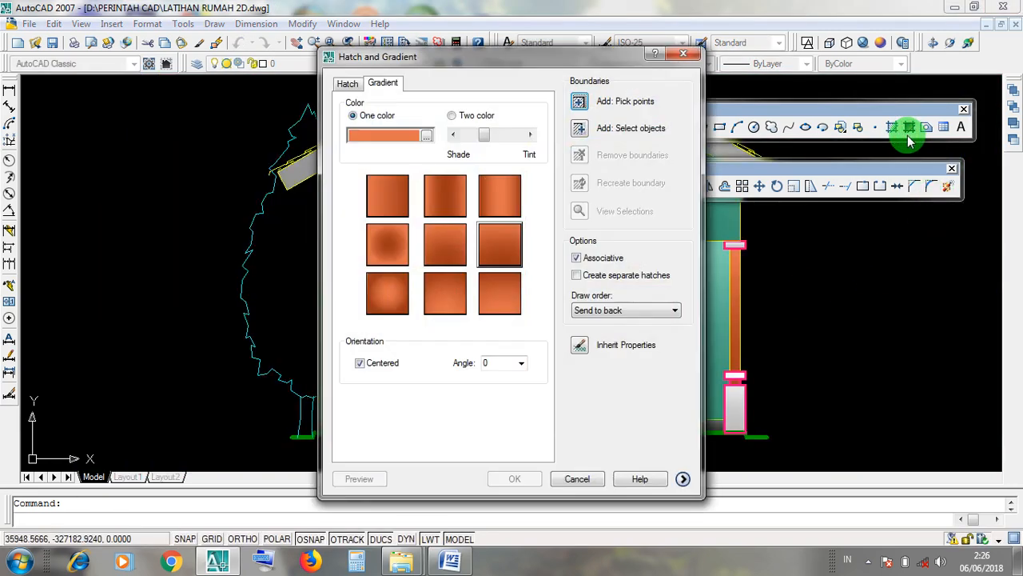
pyautogui.click(577, 478)
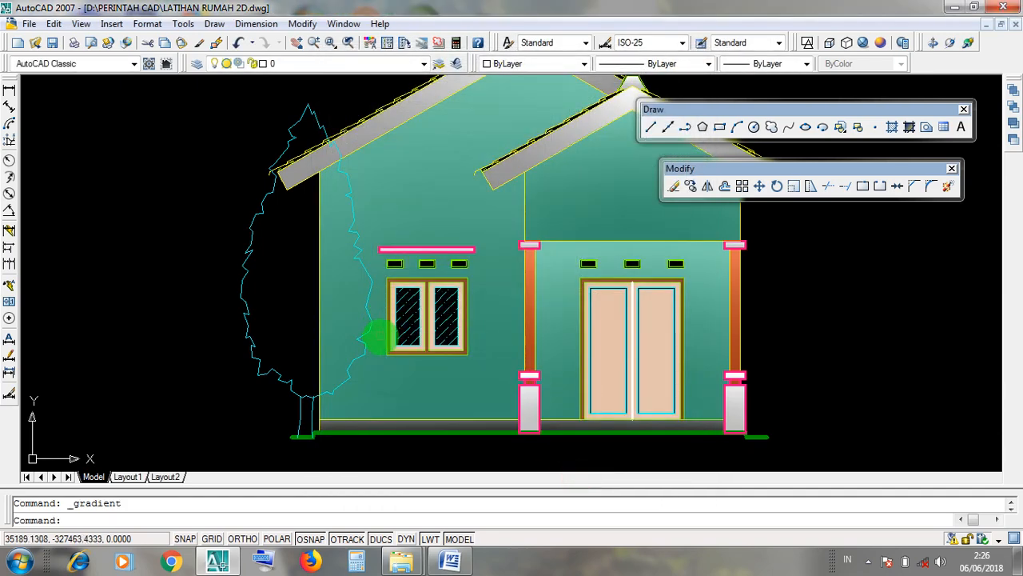
pyautogui.scroll(4, 376, 320)
pyautogui.scroll(-4, 431, 402)
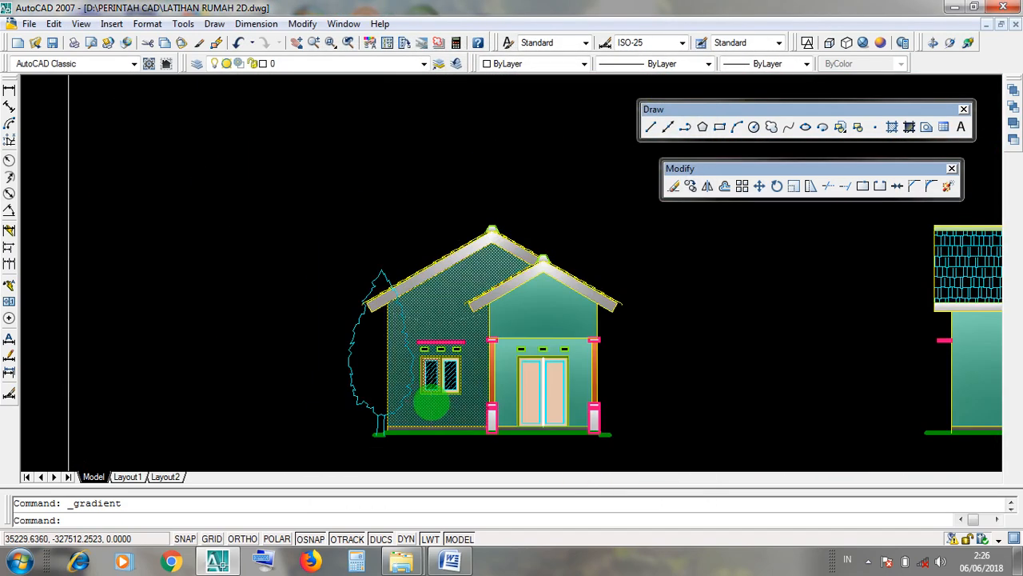
pyautogui.scroll(4, 433, 403)
pyautogui.scroll(2, 460, 378)
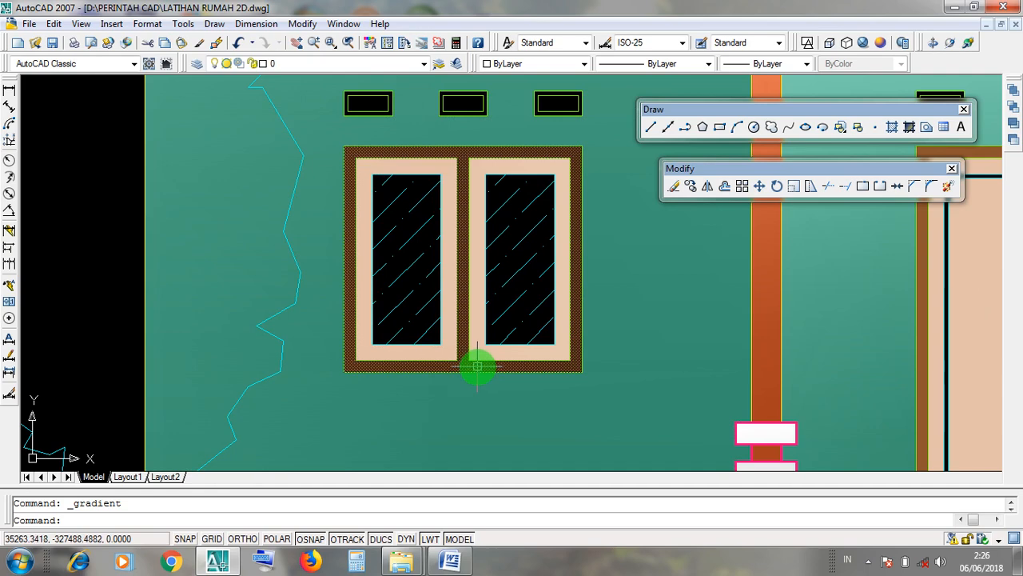
# View the hatch settings of the brown frame fill around the front elevation's double window without changing them
pyautogui.doubleClick(478, 366)
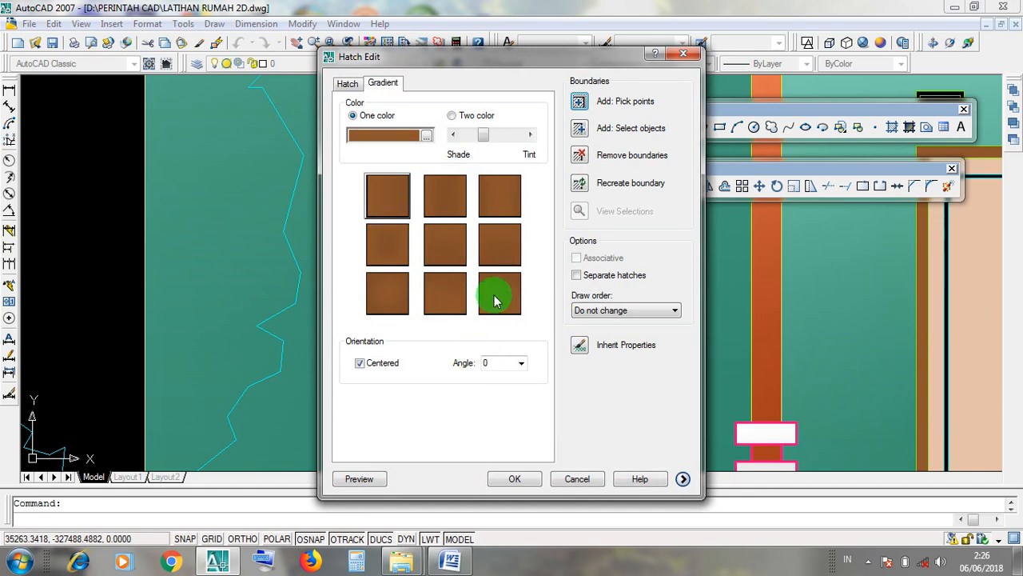
pyautogui.click(577, 478)
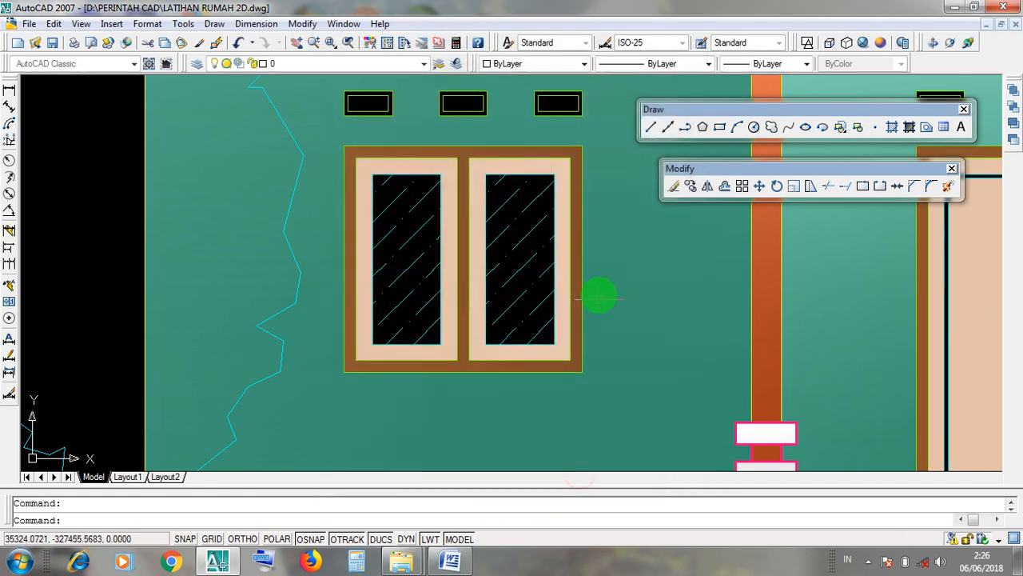
# Set up a one-colour brown Gradient with the first pattern and draw order Send to back for the side-elevation windows
pyautogui.scroll(-6, 560, 342)
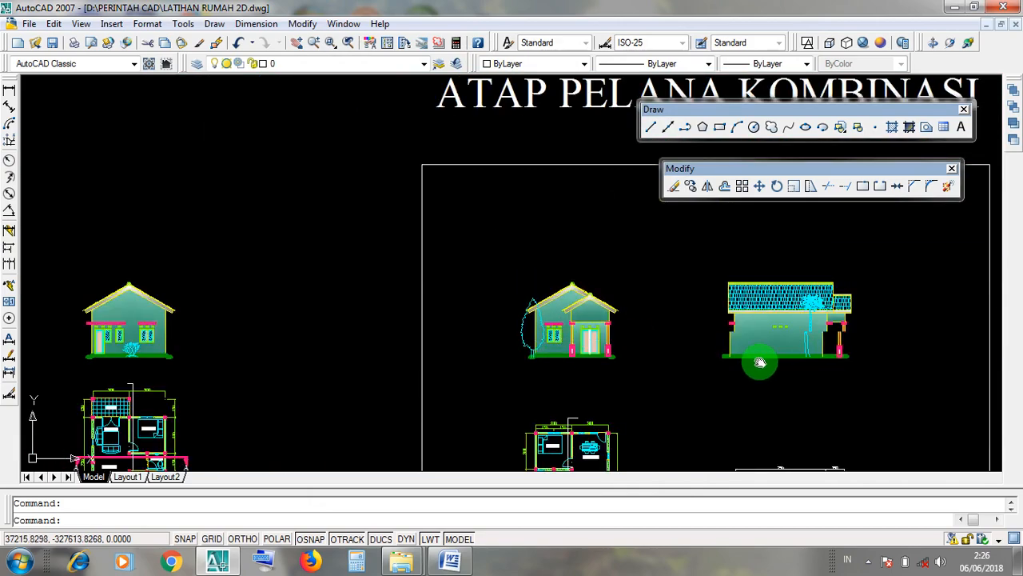
pyautogui.scroll(2, 733, 362)
pyautogui.scroll(-2, 767, 358)
pyautogui.moveTo(829, 354); pyautogui.dragTo(473, 341, button='middle')
pyautogui.scroll(5, 628, 354)
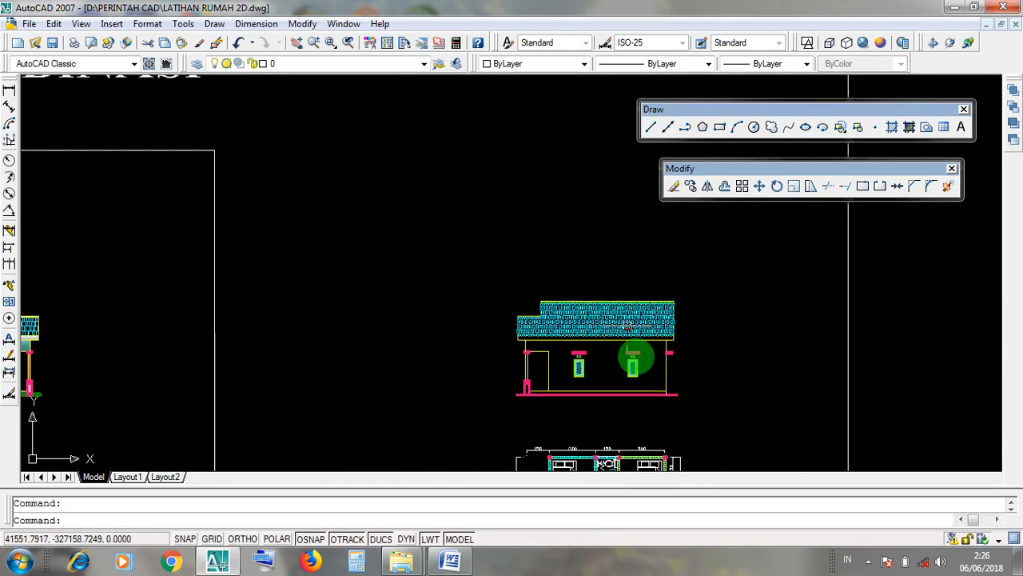
pyautogui.scroll(3, 628, 362)
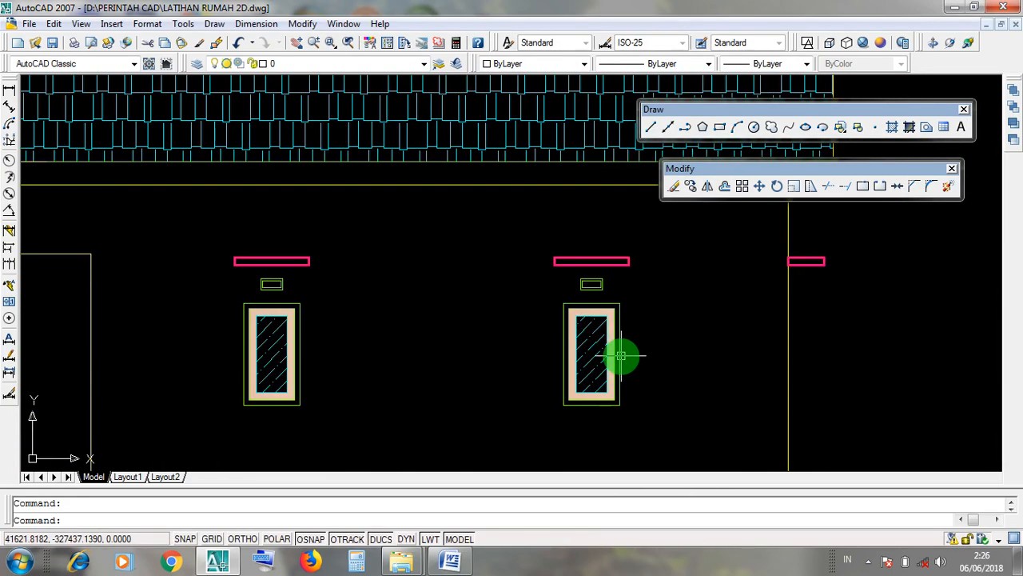
pyautogui.click(909, 128)
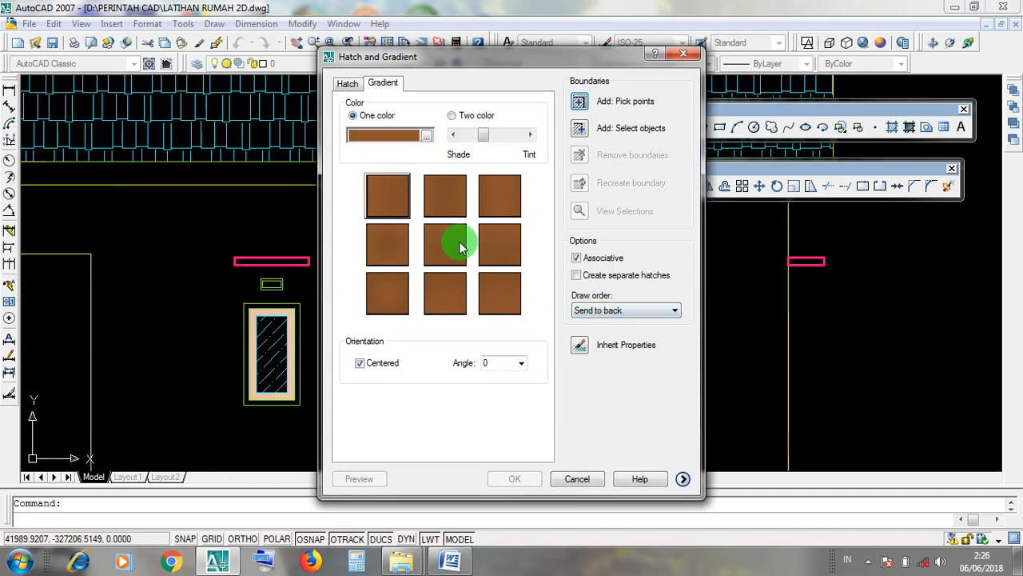
pyautogui.click(502, 257)
pyautogui.click(386, 203)
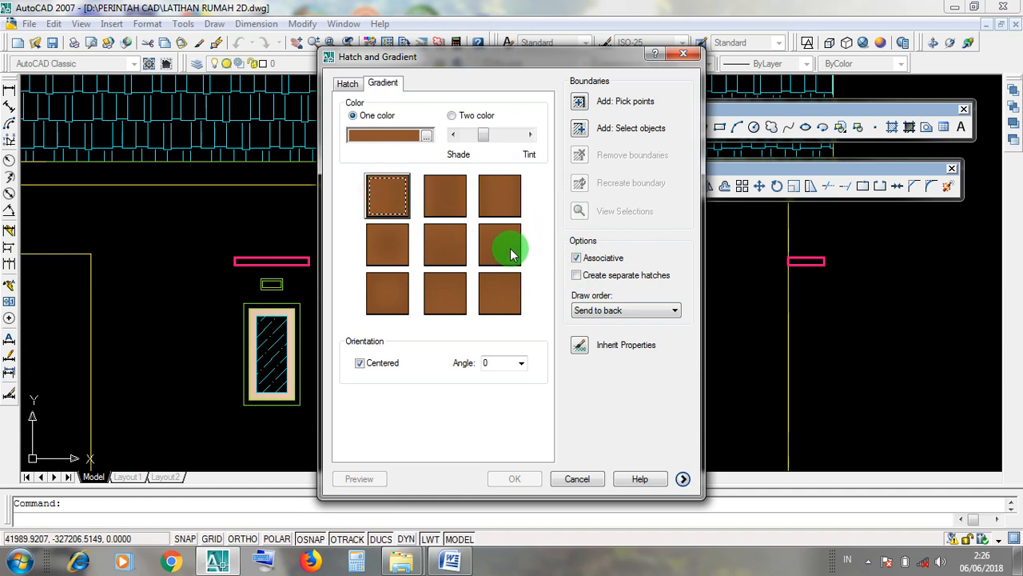
pyautogui.click(592, 311)
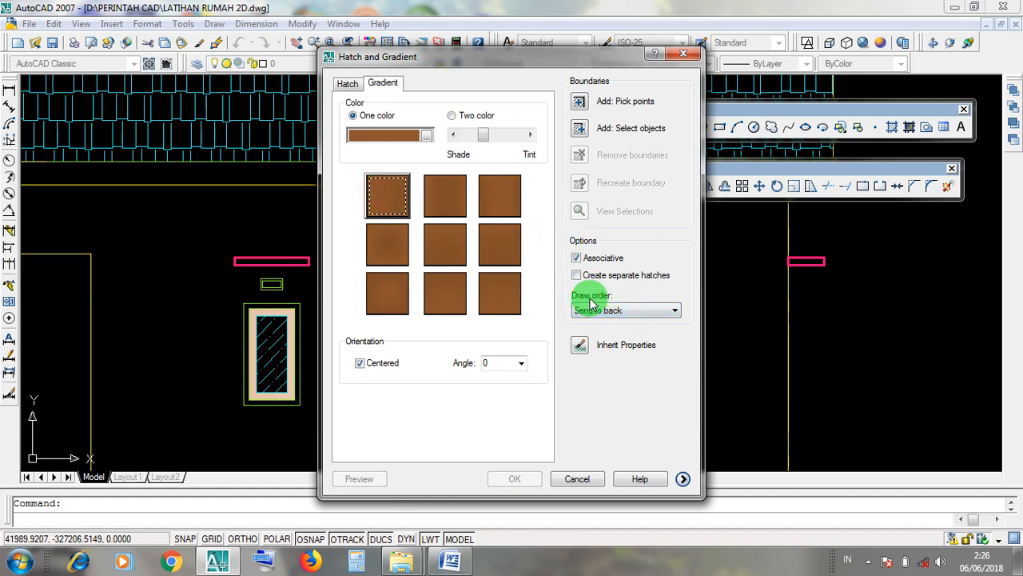
pyautogui.click(605, 313)
pyautogui.click(612, 334)
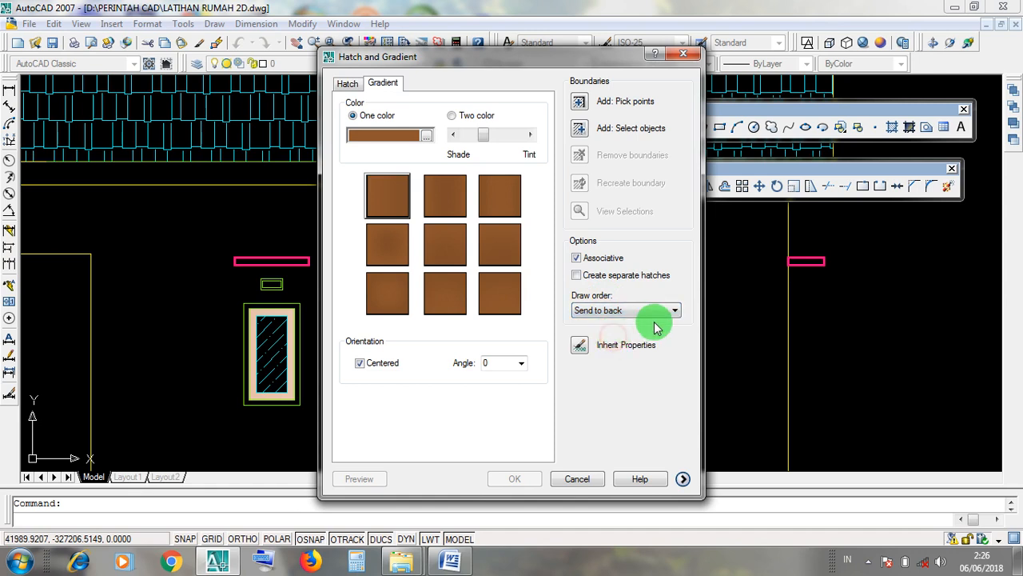
# Fill the right side-elevation window's outer frame with the brown gradient, using its outer and inner frame rectangles as boundaries
pyautogui.click(580, 130)
pyautogui.scroll(3, 631, 382)
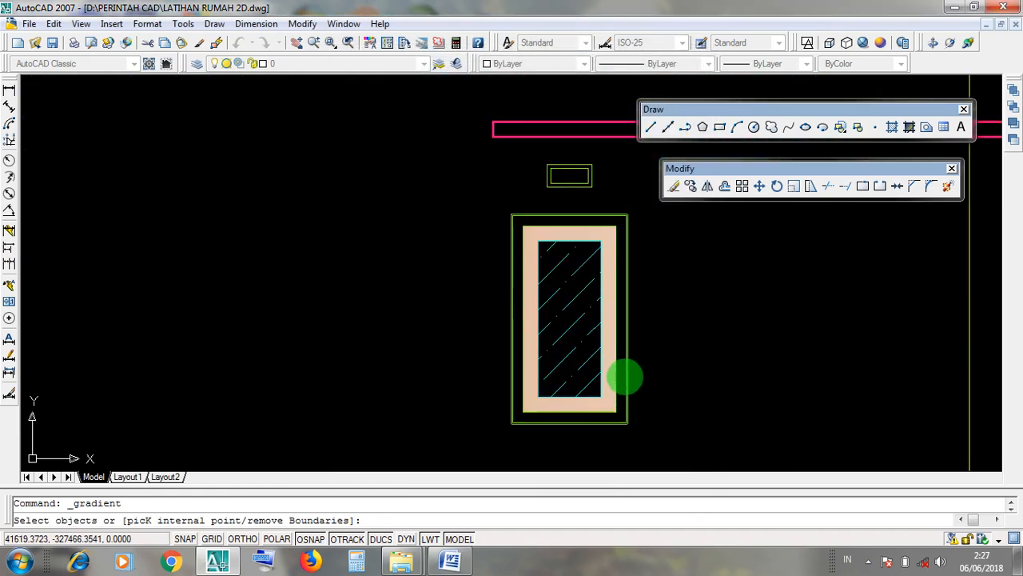
pyautogui.click(624, 376)
pyautogui.click(617, 373)
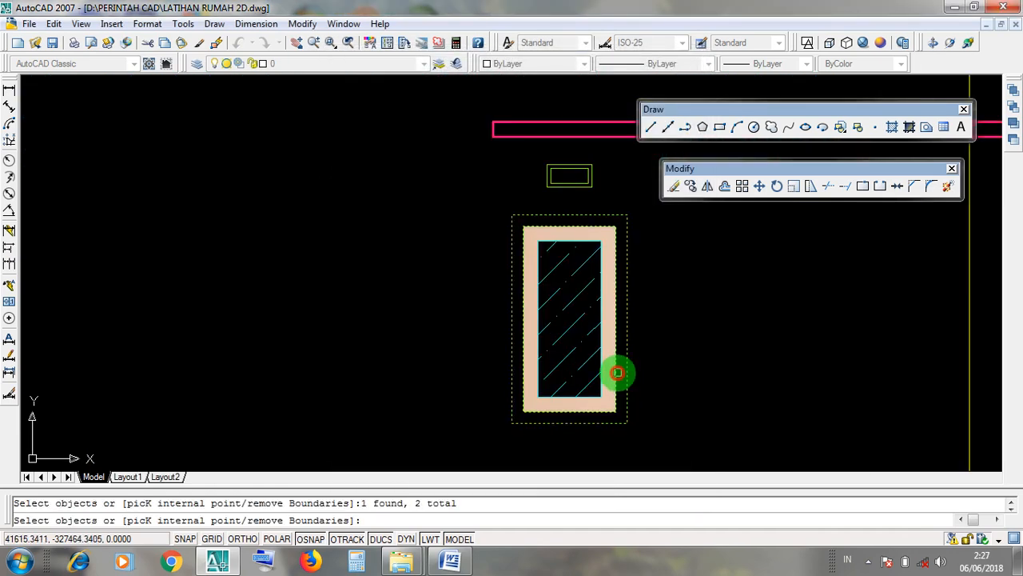
pyautogui.scroll(2, 635, 376)
pyautogui.click(622, 376)
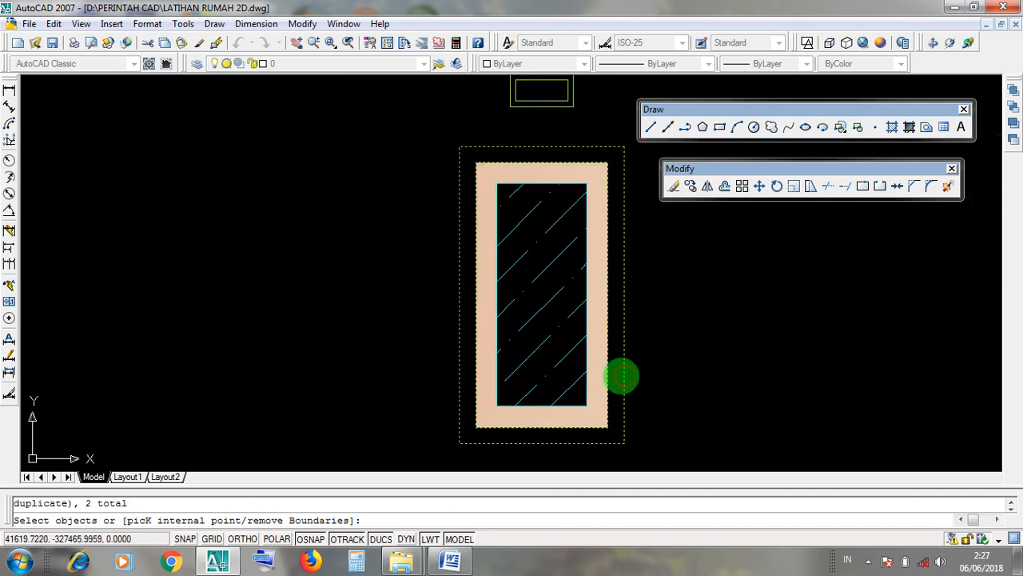
pyautogui.scroll(-2, 653, 380)
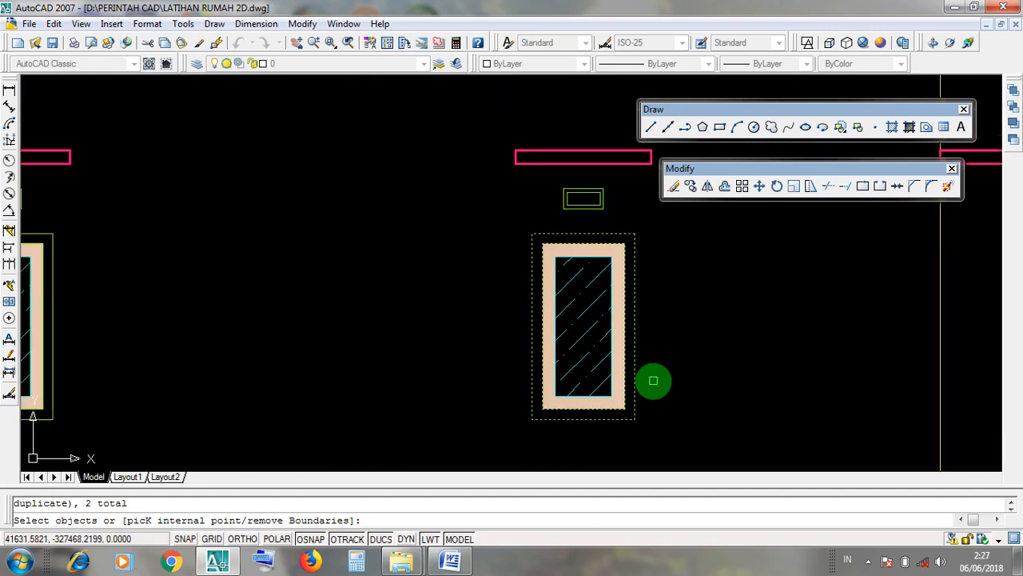
pyautogui.rightClick(666, 373)
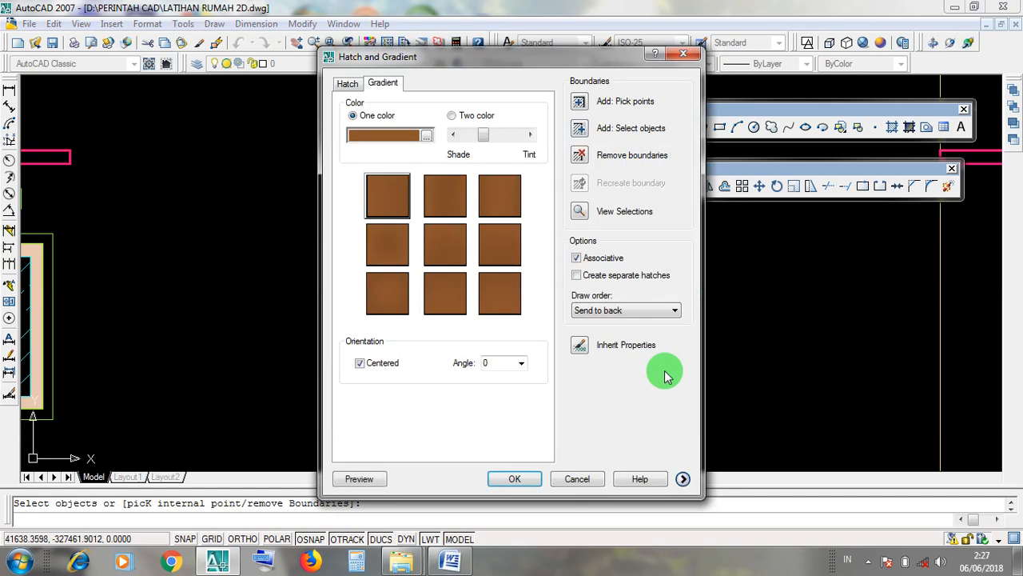
pyautogui.click(514, 478)
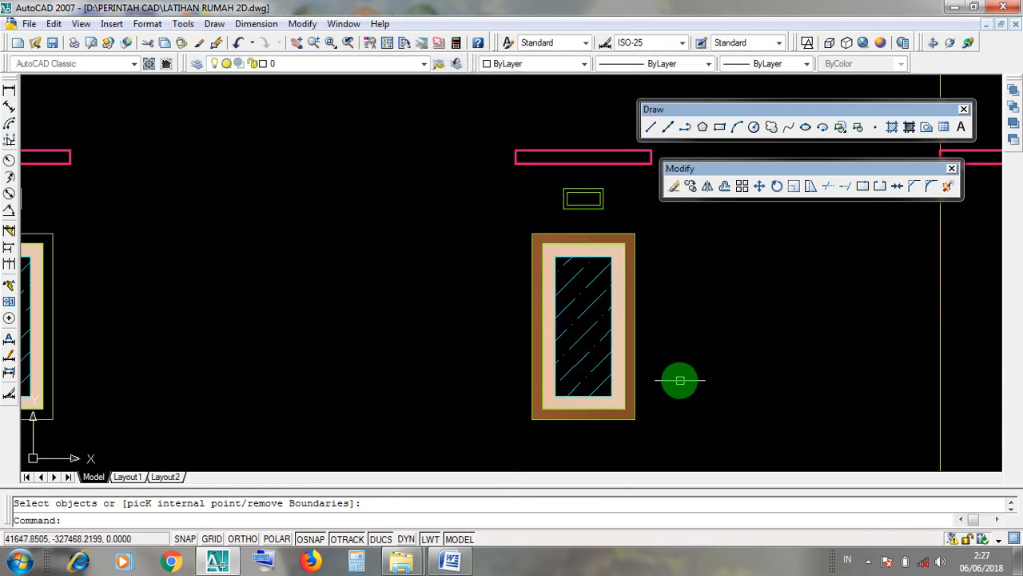
# Set up another one-colour brown Gradient with draw order Send to back for the left side-elevation window
pyautogui.scroll(2, 632, 354)
pyautogui.scroll(-3, 664, 409)
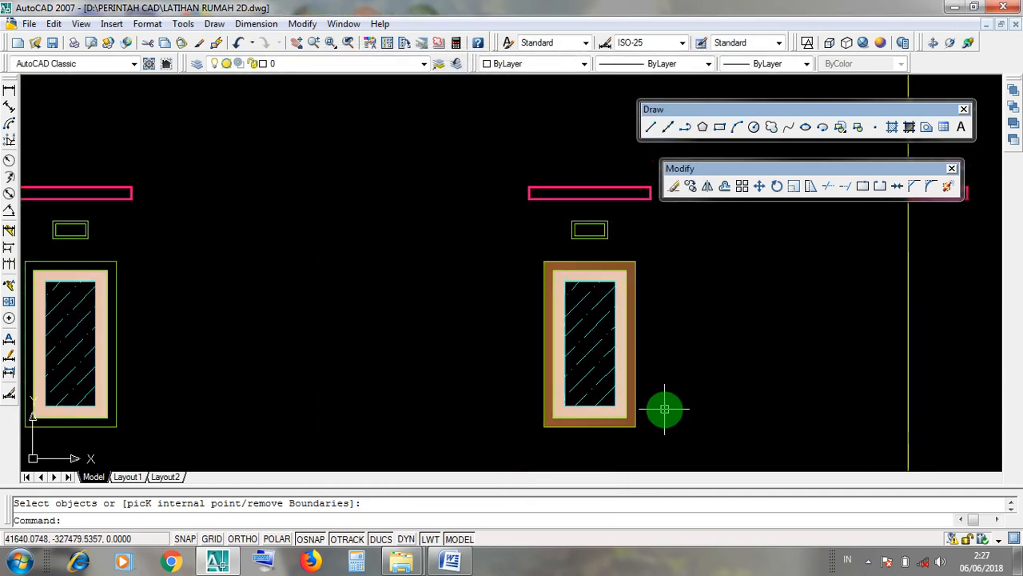
pyautogui.scroll(-2, 663, 407)
pyautogui.scroll(3, 495, 418)
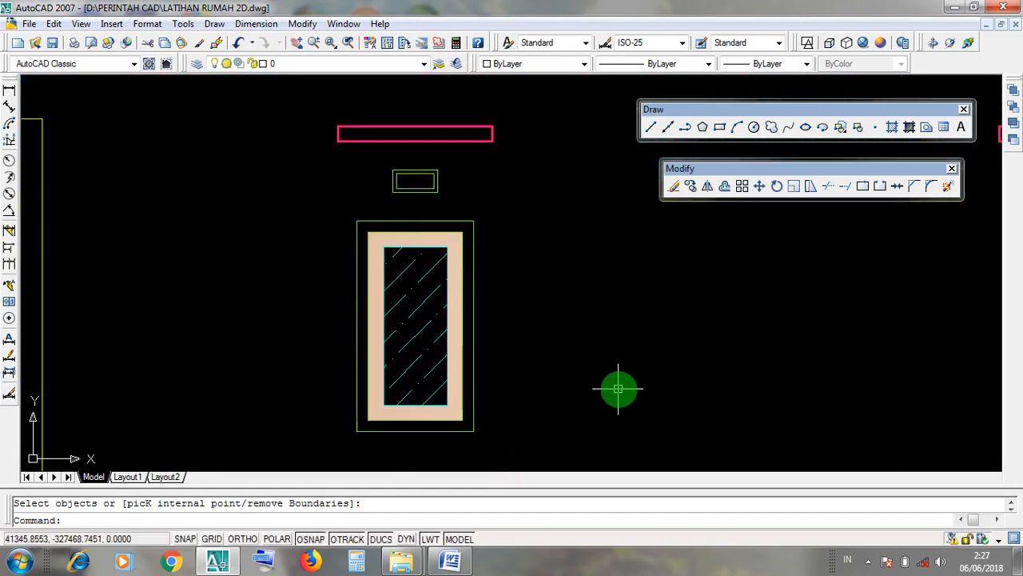
pyautogui.click(914, 132)
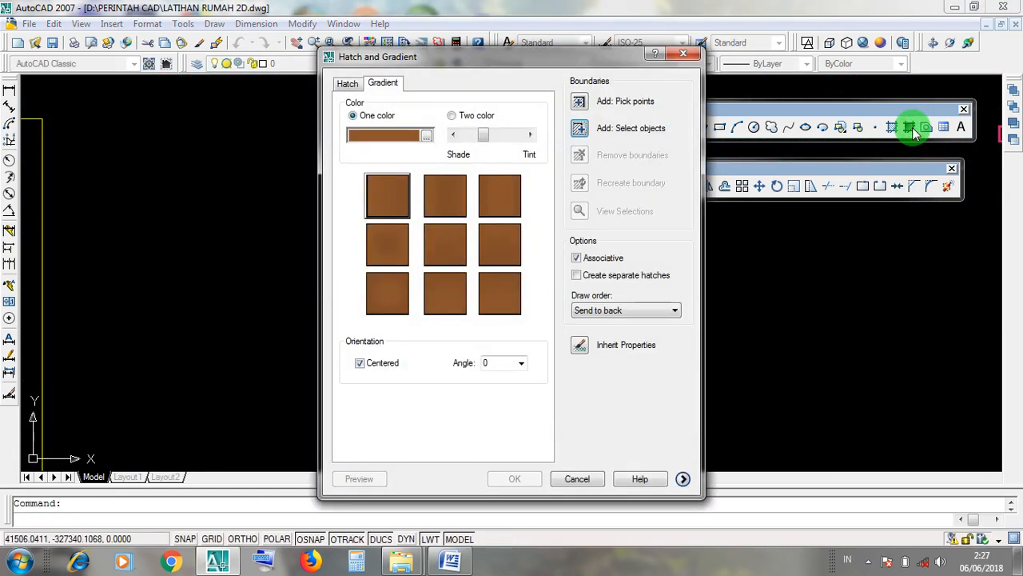
pyautogui.click(599, 309)
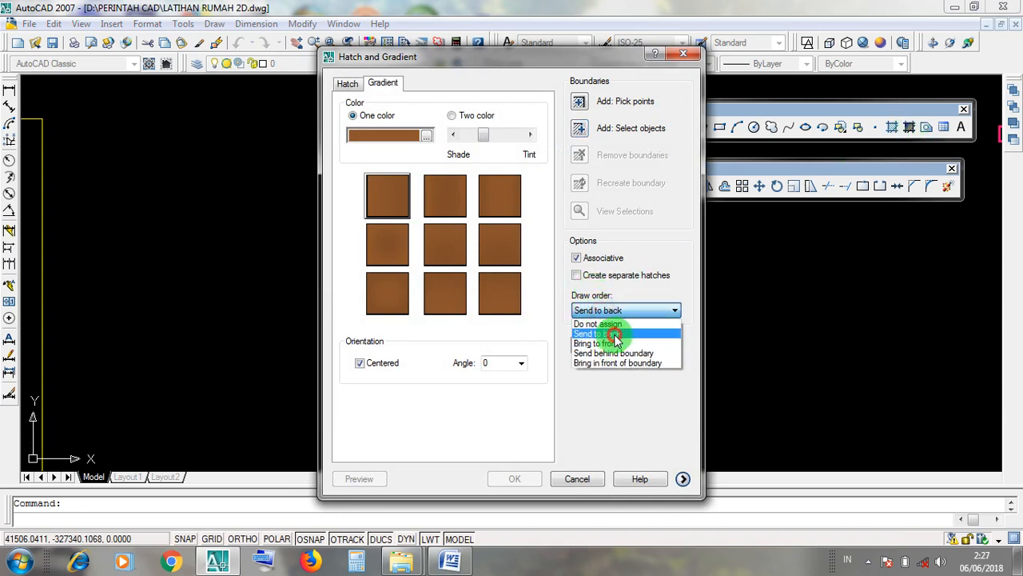
pyautogui.click(613, 334)
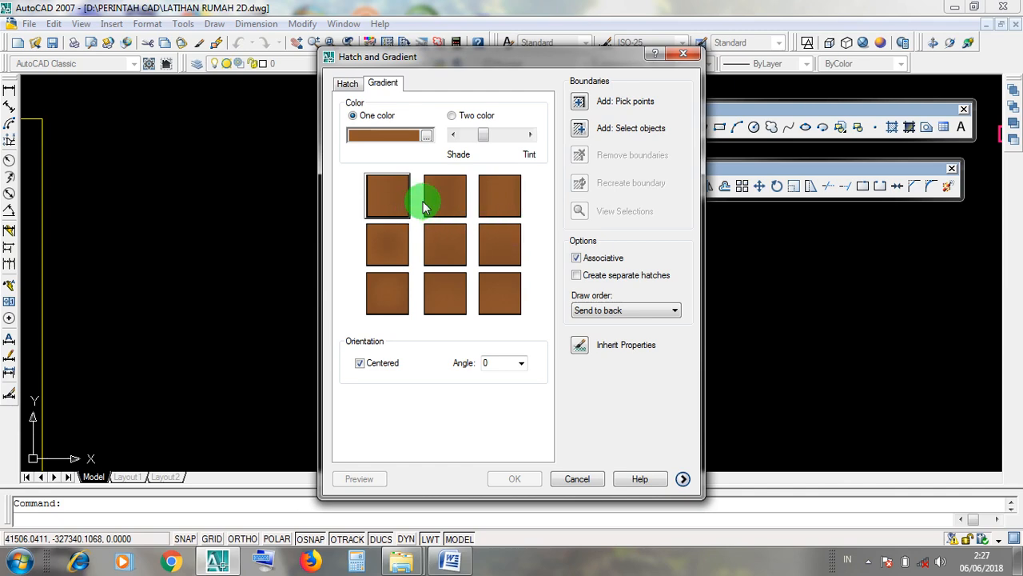
# Select the left side-elevation window's outer and inner frame rectangles as boundaries and apply the brown gradient between them
pyautogui.click(581, 131)
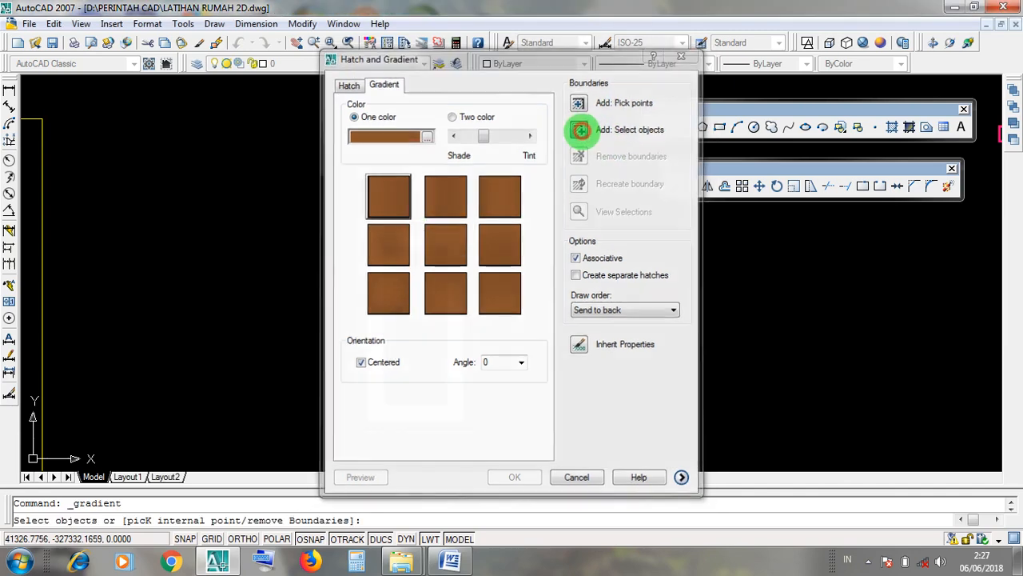
pyautogui.scroll(2, 482, 397)
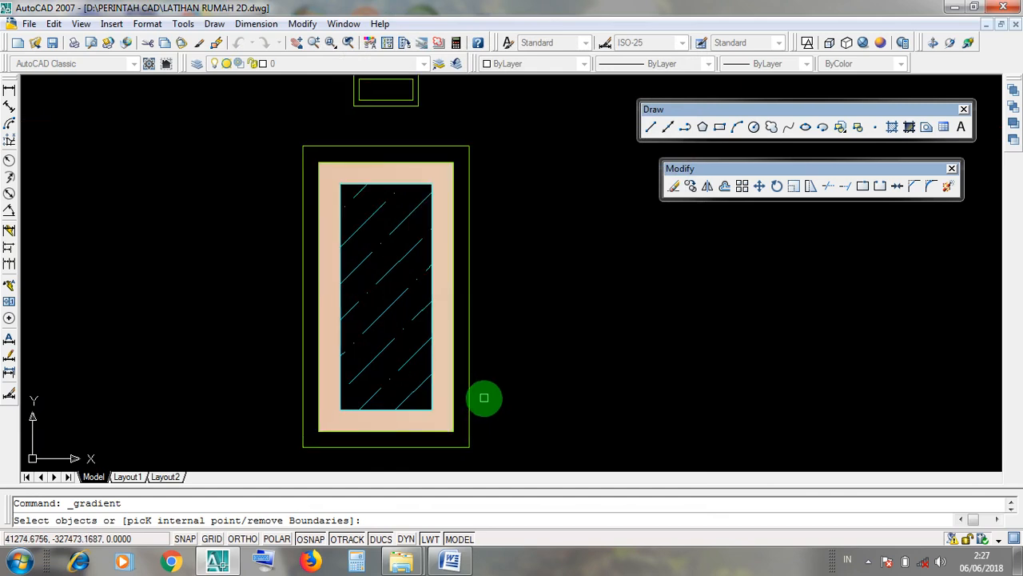
pyautogui.click(470, 384)
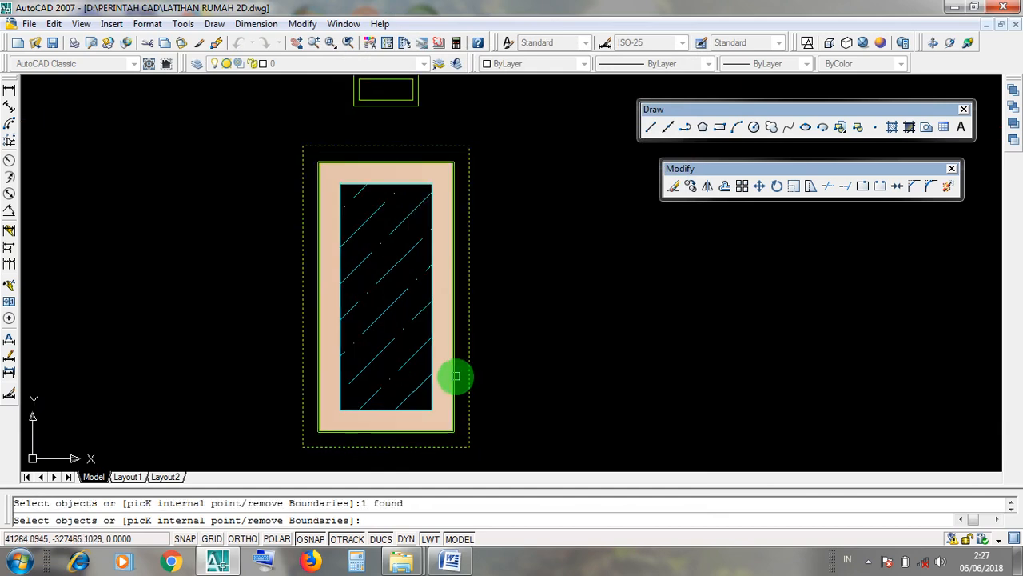
pyautogui.click(455, 375)
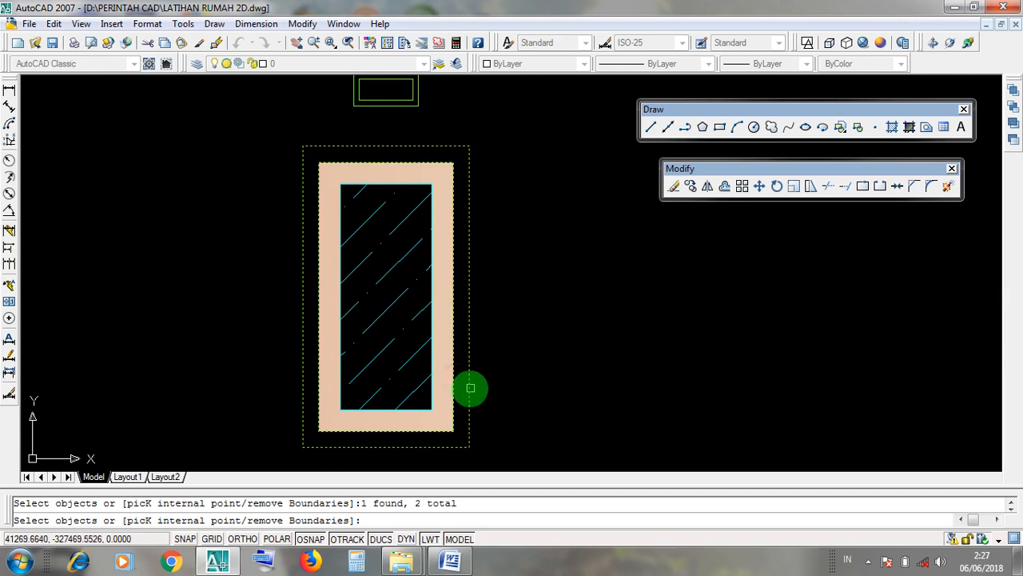
pyautogui.click(469, 387)
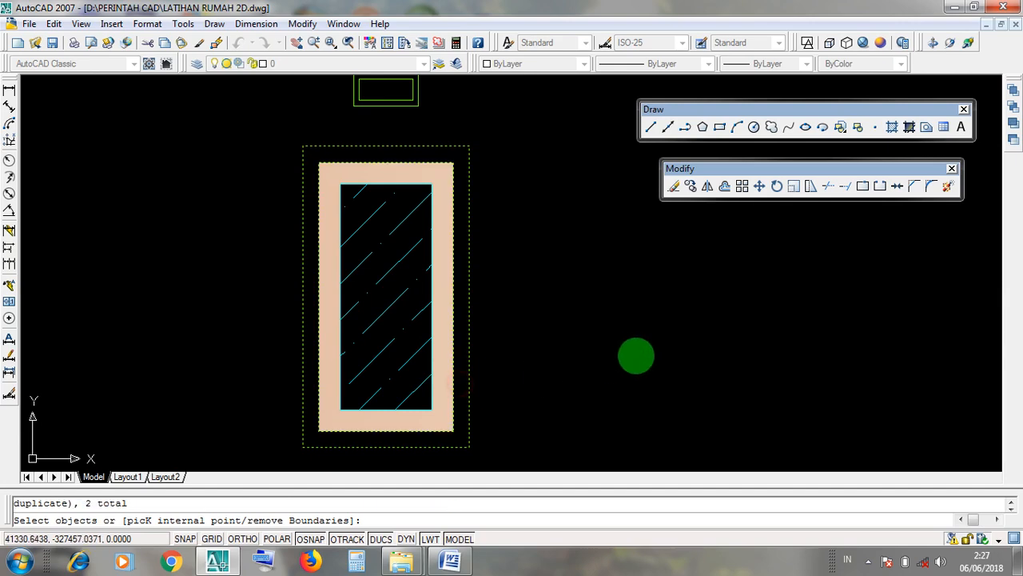
pyautogui.press('Return')
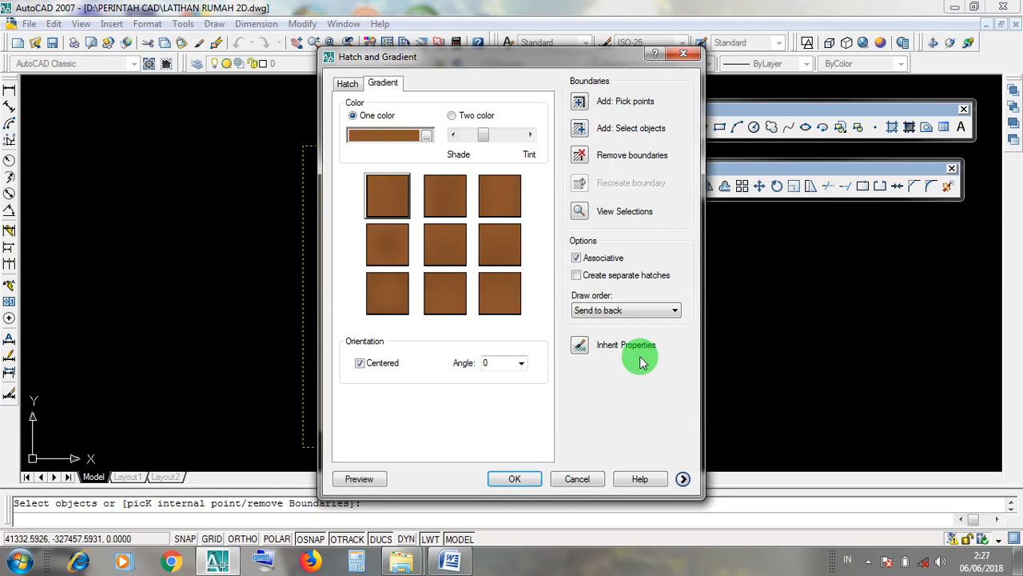
pyautogui.click(516, 478)
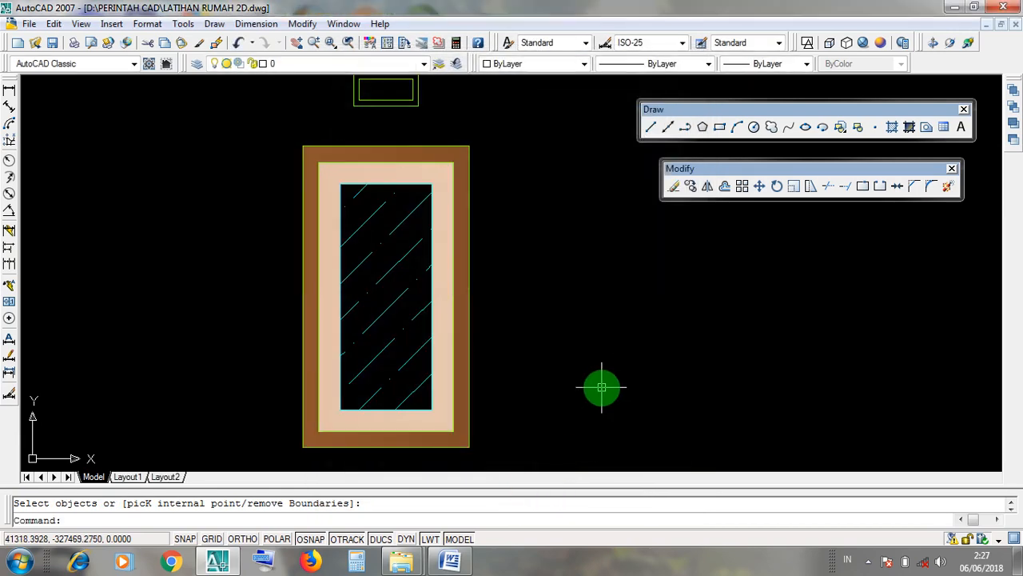
pyautogui.scroll(-5, 603, 387)
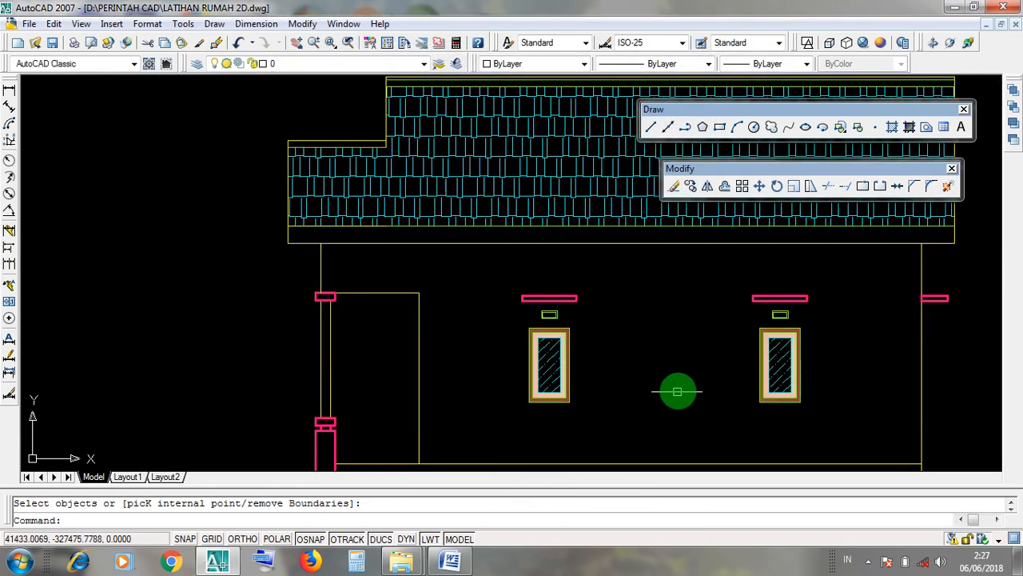
pyautogui.scroll(-2, 678, 391)
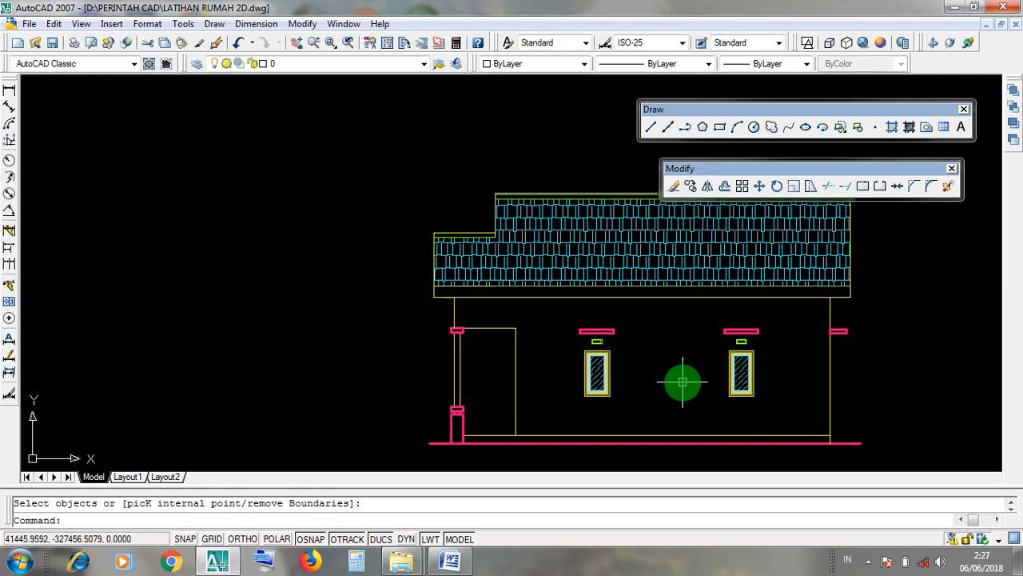
pyautogui.click(683, 389)
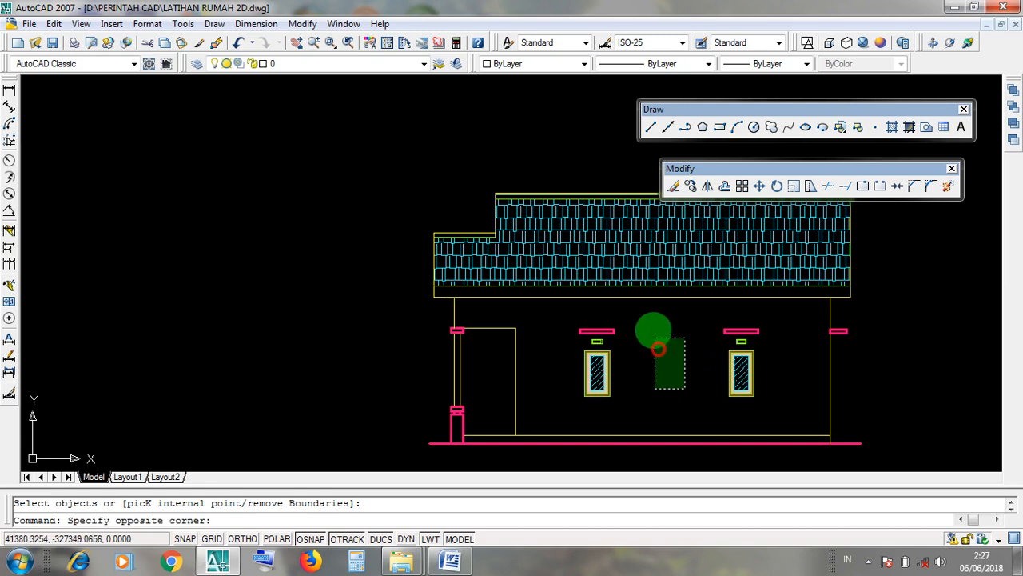
pyautogui.click(653, 324)
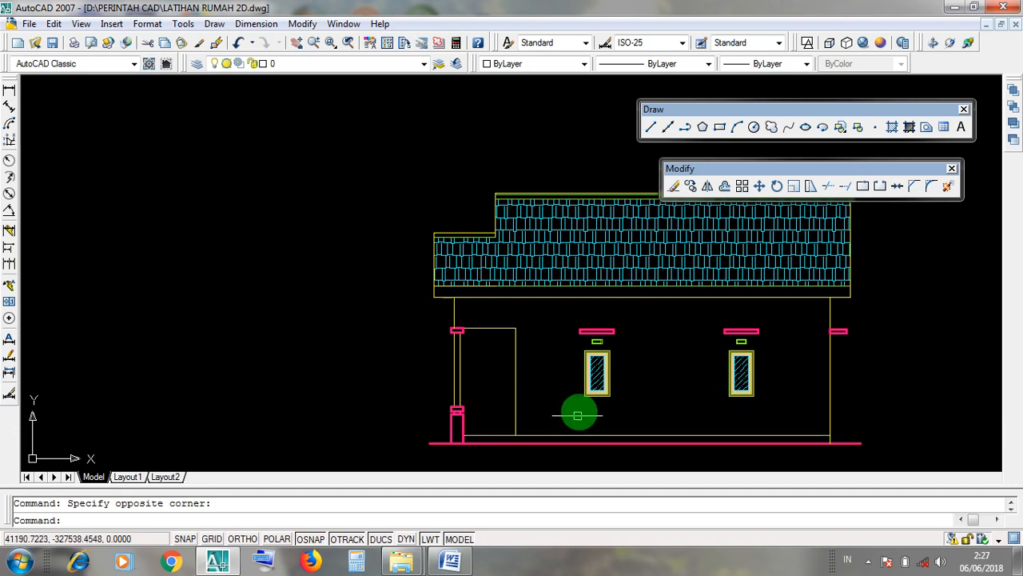
# Stretch the lower end of the side elevation's vertical wall line beside the porch up off the floor line, leaving a small gap
pyautogui.scroll(8, 512, 436)
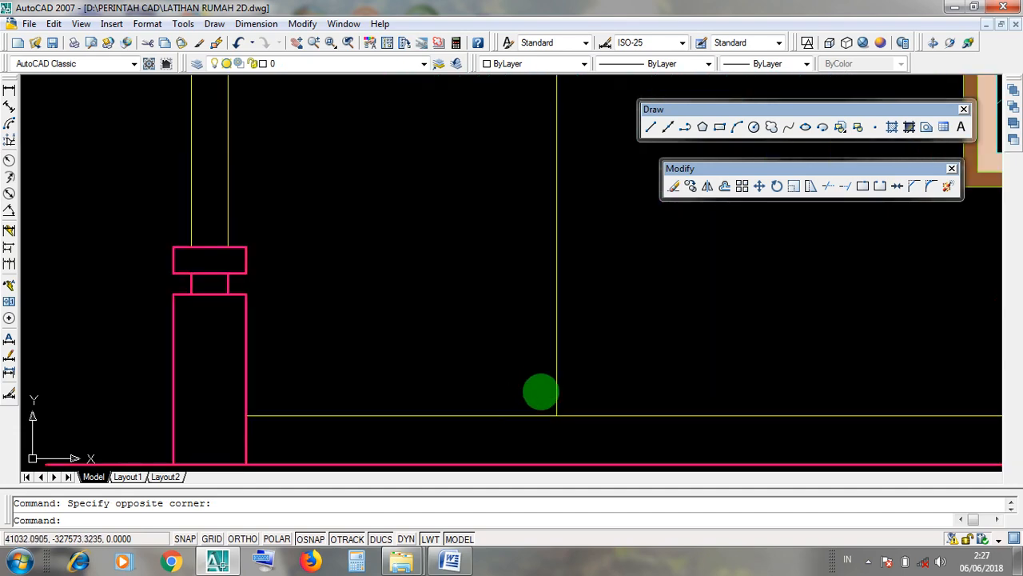
pyautogui.scroll(2, 541, 391)
pyautogui.click(564, 386)
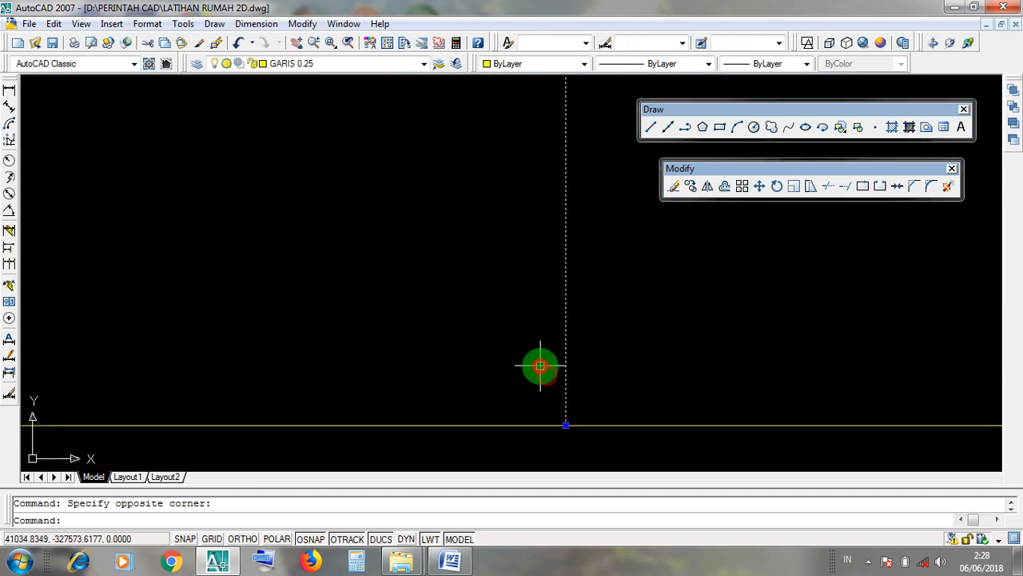
pyautogui.click(564, 425)
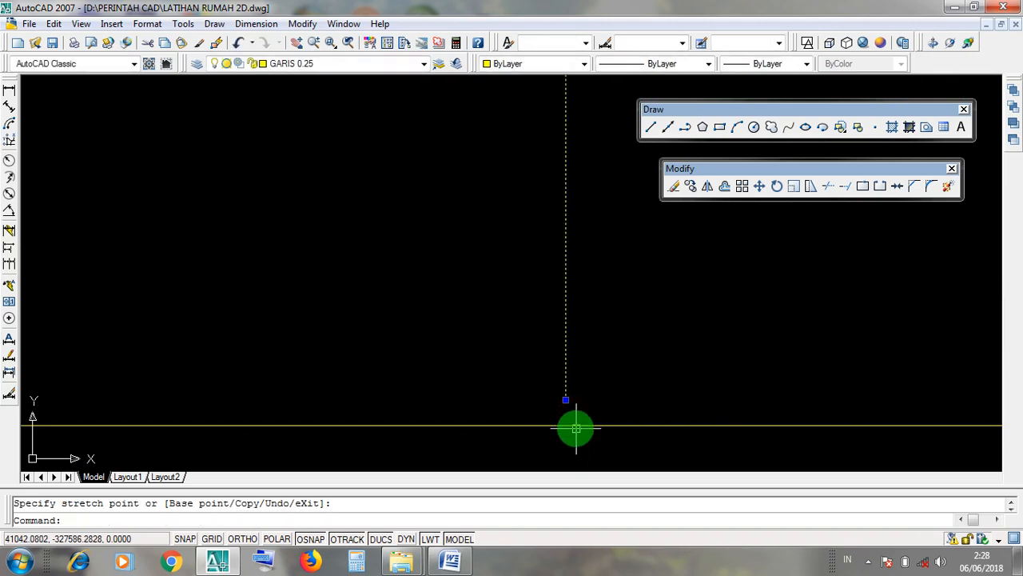
pyautogui.scroll(-2, 573, 427)
pyautogui.scroll(2, 573, 425)
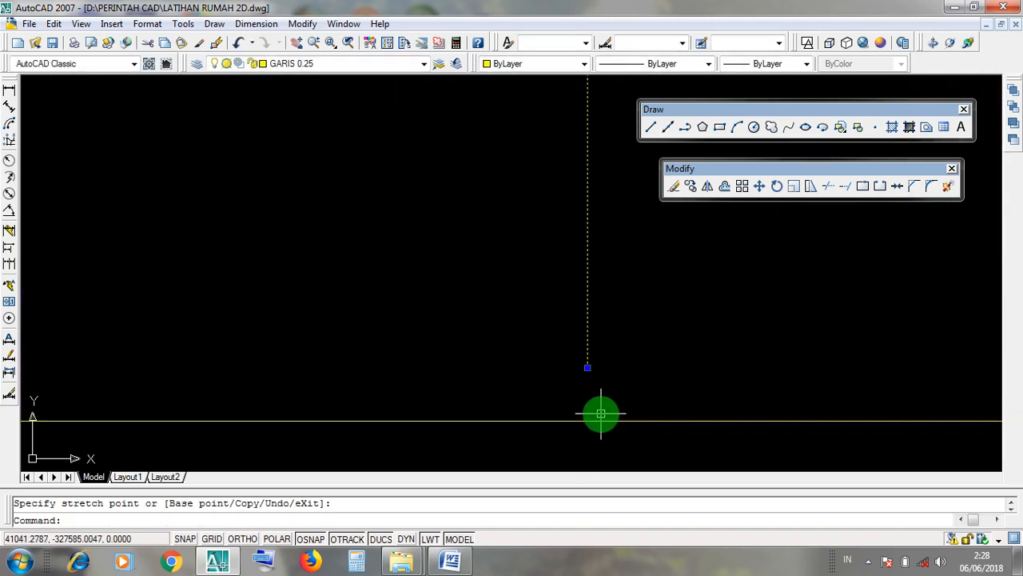
# Examine the gap between the lower end of the side elevation's vertical wall line and the floor line
pyautogui.click(601, 413)
pyautogui.click(560, 395)
pyautogui.scroll(-6, 584, 409)
pyautogui.press('Escape')
pyautogui.scroll(-3, 609, 420)
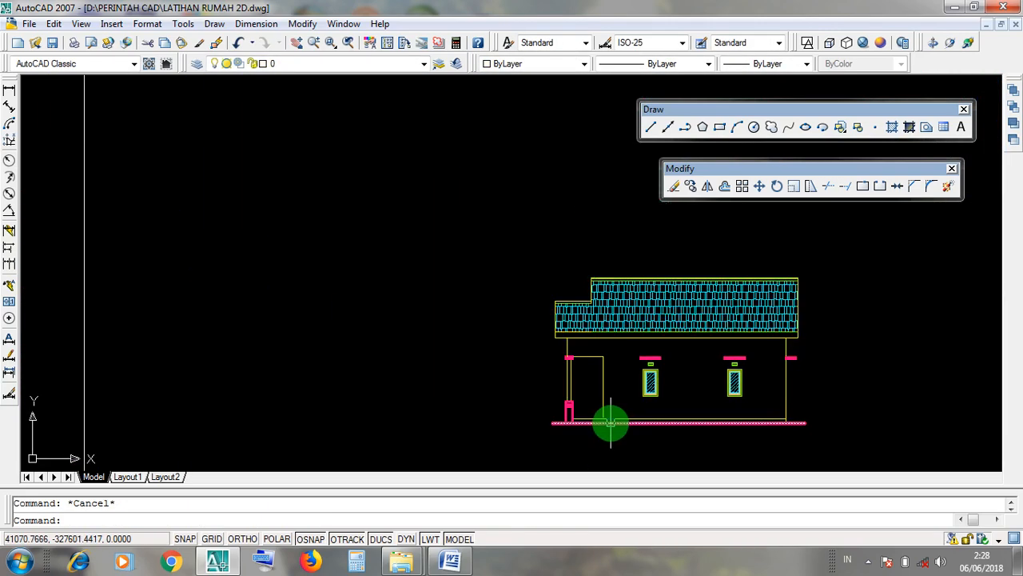
pyautogui.scroll(6, 607, 418)
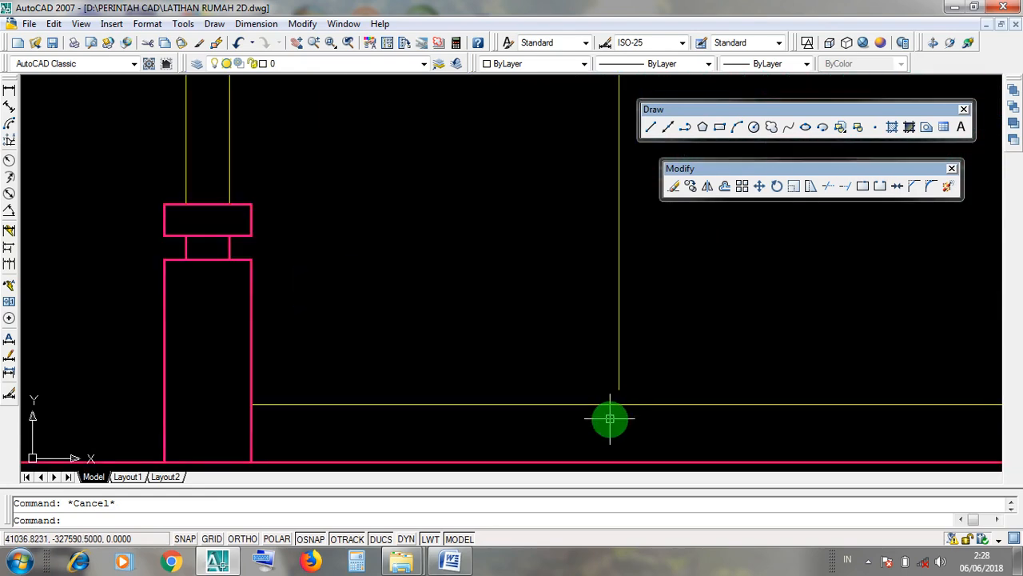
pyautogui.click(610, 384)
pyautogui.click(594, 370)
pyautogui.scroll(-2, 553, 405)
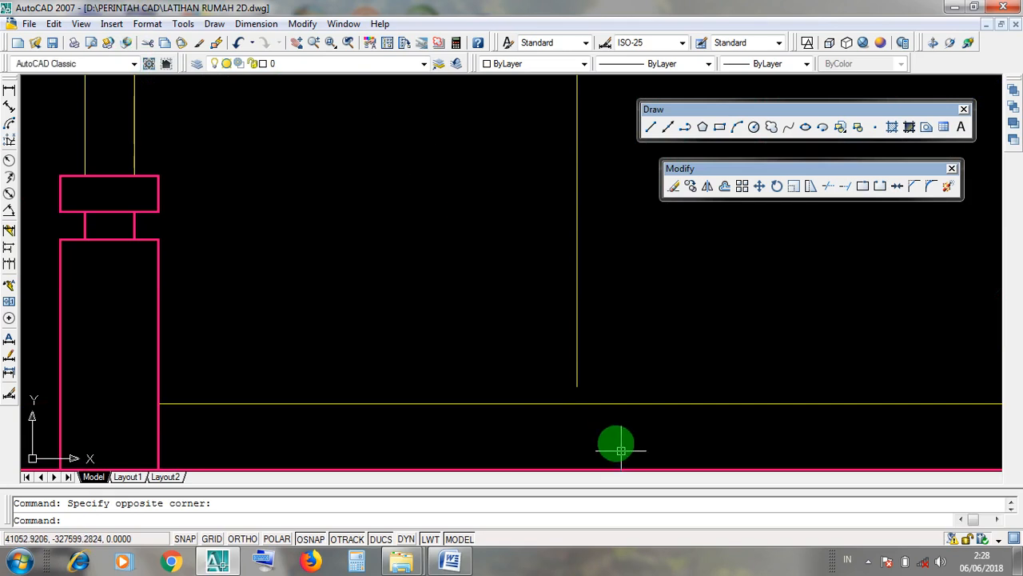
pyautogui.click(594, 403)
pyautogui.press('Escape')
pyautogui.click(583, 359)
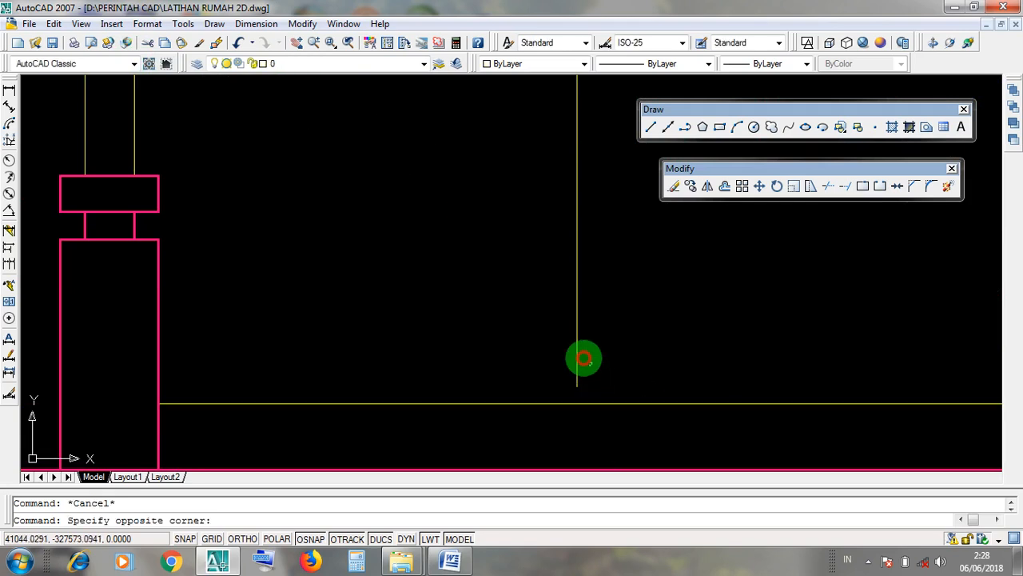
pyautogui.click(561, 335)
pyautogui.press('Escape')
pyautogui.click(597, 403)
pyautogui.press('Escape')
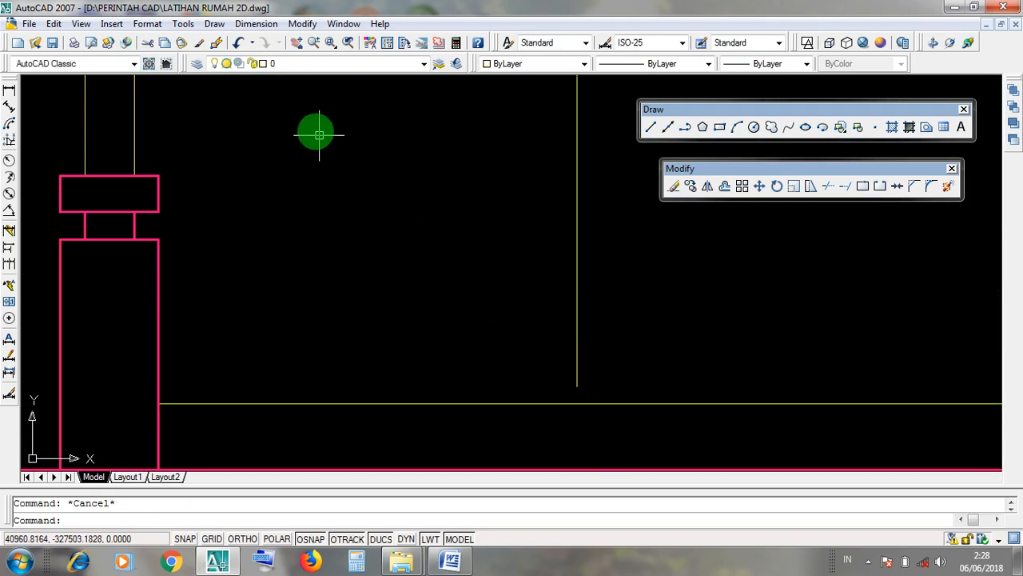
# Undo the stretch of the vertical wall line beside the porch
pyautogui.click(240, 45)
pyautogui.click(240, 44)
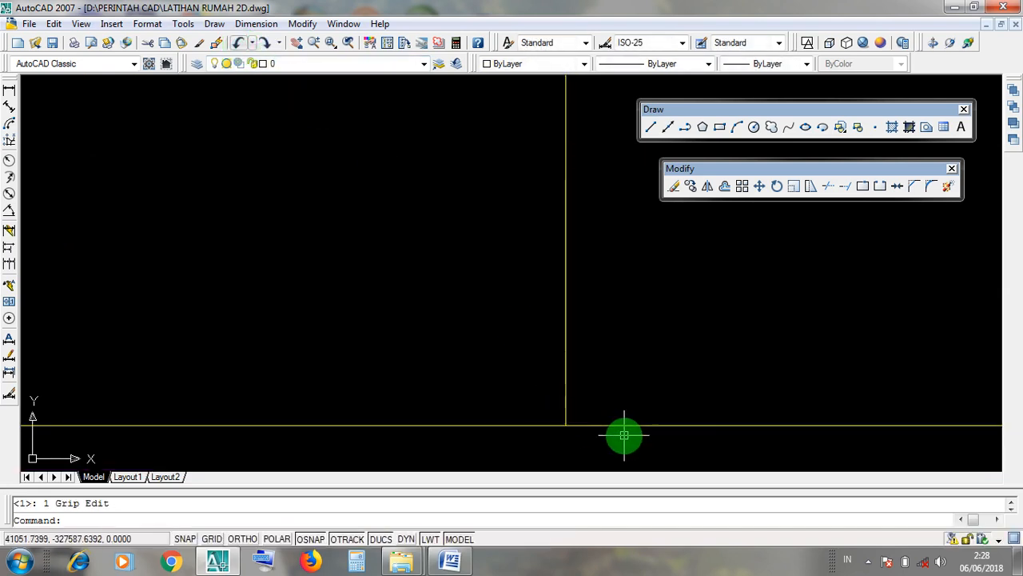
pyautogui.scroll(-5, 623, 436)
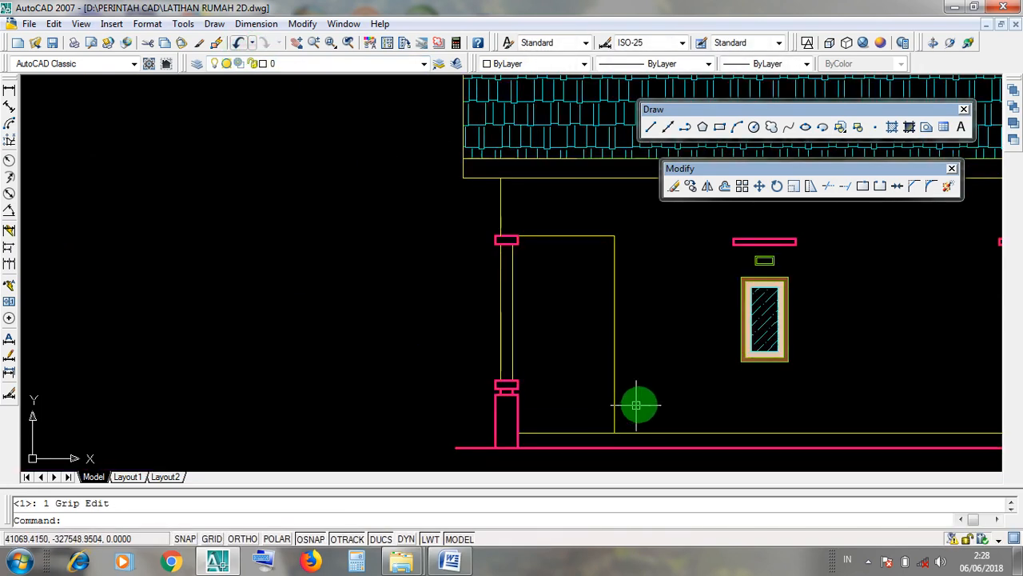
# Check that the side elevation's outer wall lines meet the underside of the roof fascia at both ends
pyautogui.moveTo(635, 404)
pyautogui.mouseDown(button='middle')
pyautogui.moveTo(450, 422)
pyautogui.moveTo(450, 444)
pyautogui.mouseUp(button='middle')
pyautogui.scroll(4, 309, 259)
pyautogui.scroll(3, 279, 226)
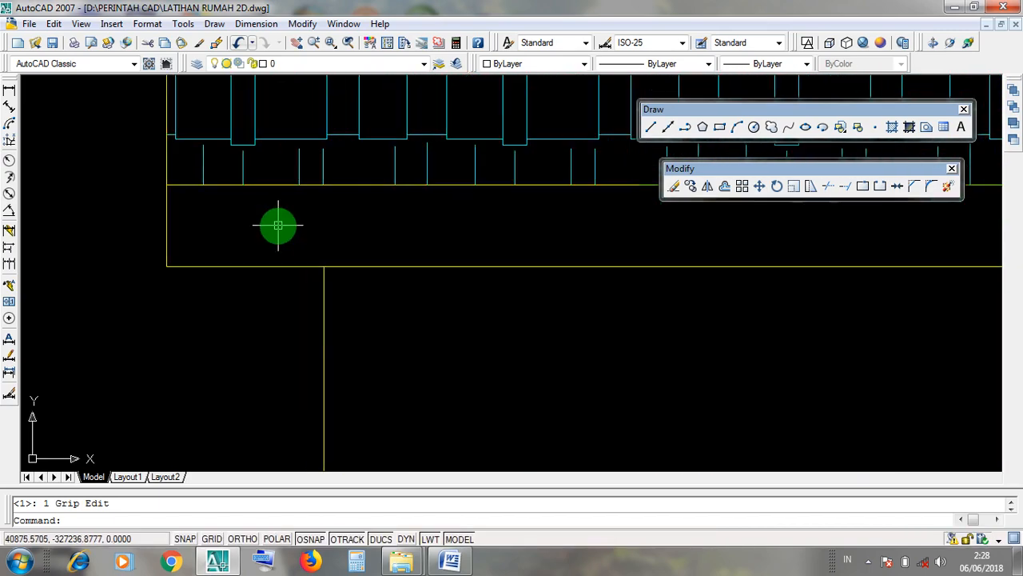
pyautogui.click(288, 232)
pyautogui.click(328, 254)
pyautogui.scroll(-3, 374, 355)
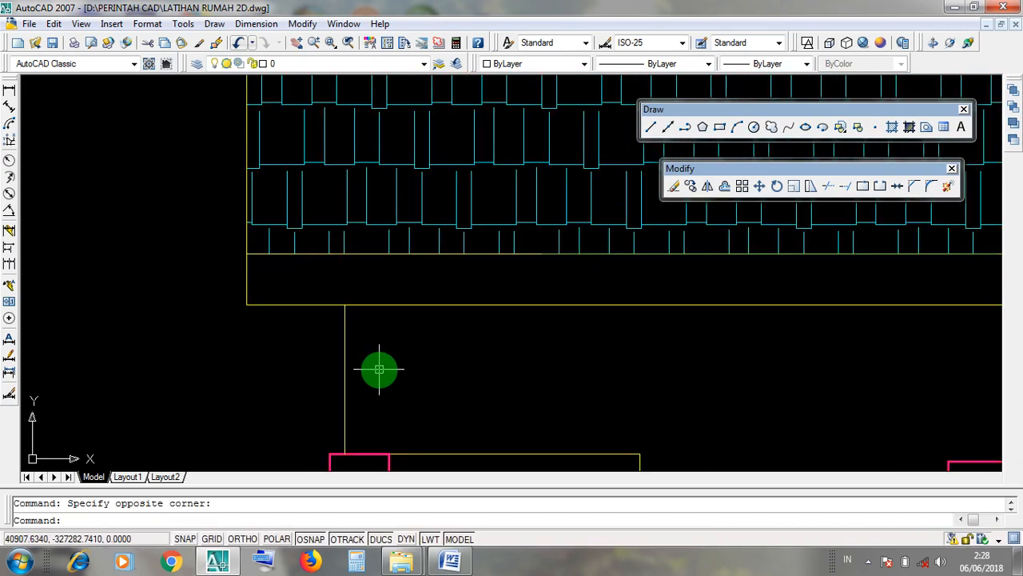
pyautogui.scroll(-3, 541, 395)
pyautogui.moveTo(541, 395); pyautogui.dragTo(171, 352, button='middle')
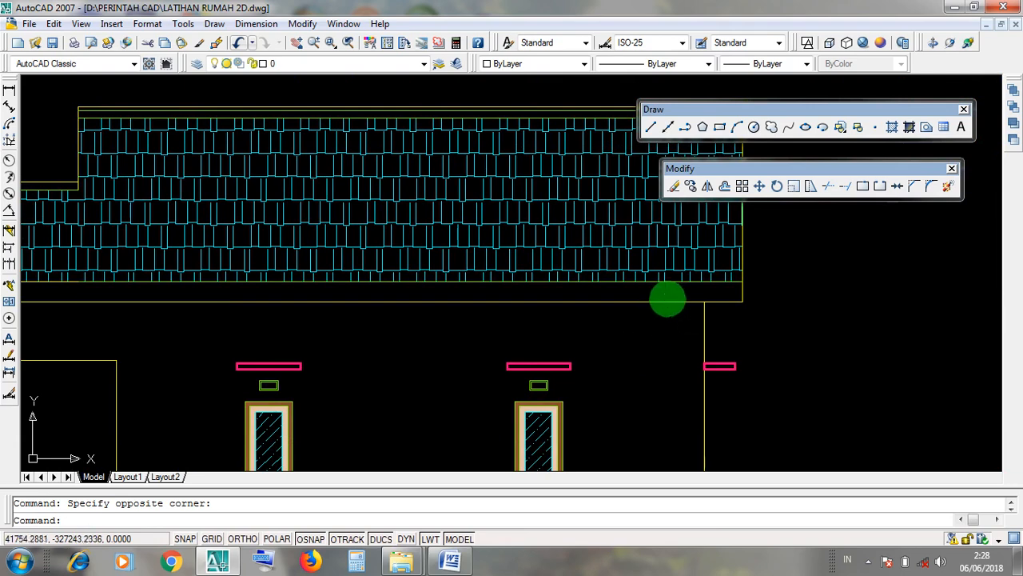
pyautogui.scroll(3, 694, 297)
pyautogui.click(702, 300)
pyautogui.click(702, 305)
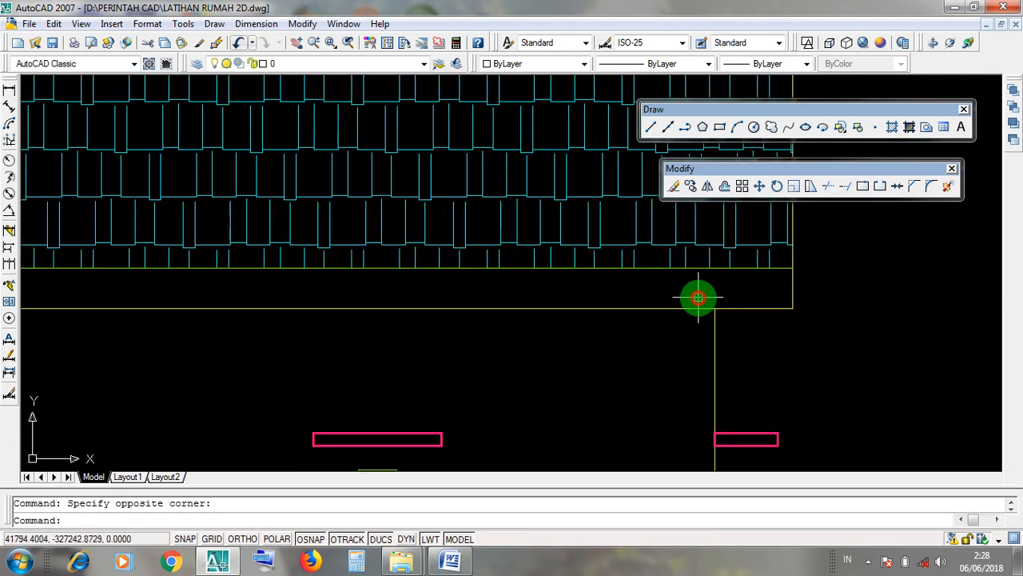
pyautogui.scroll(-4, 696, 297)
pyautogui.scroll(3, 611, 402)
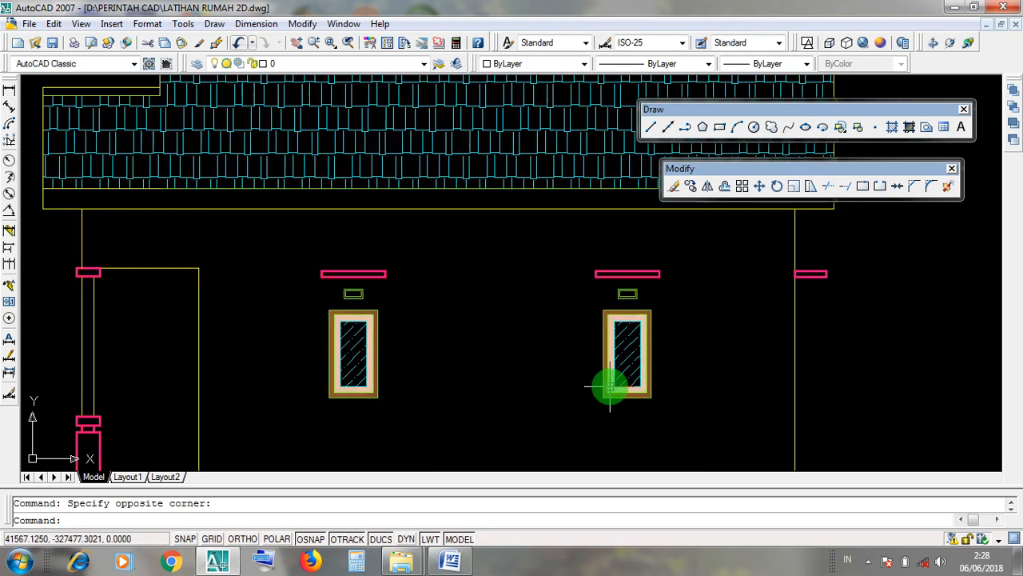
# Select the right window's outer frame, vent outline and pink canopy to mark the wall's openings
pyautogui.scroll(2, 486, 413)
pyautogui.click(607, 257)
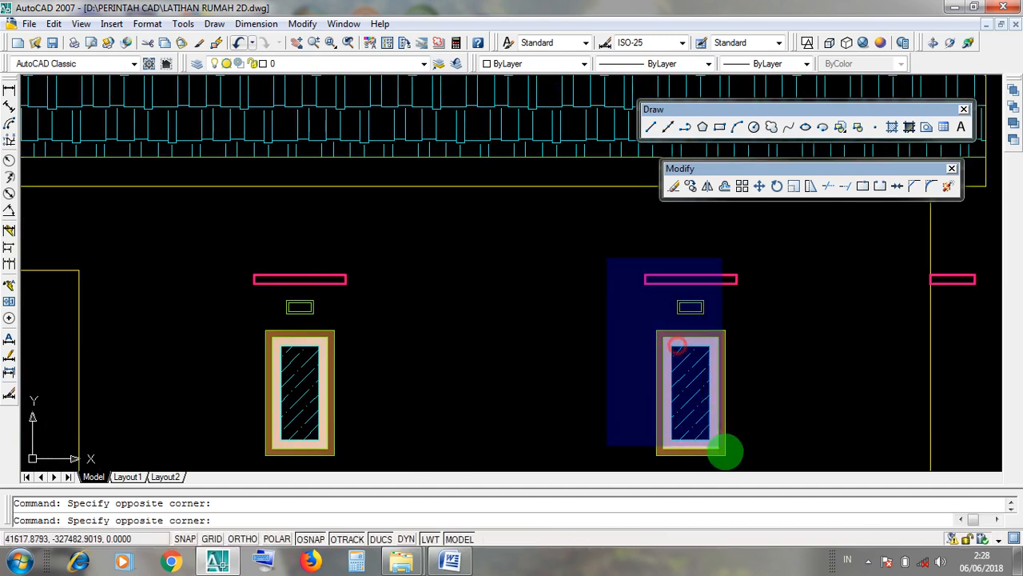
pyautogui.click(543, 305)
pyautogui.click(214, 248)
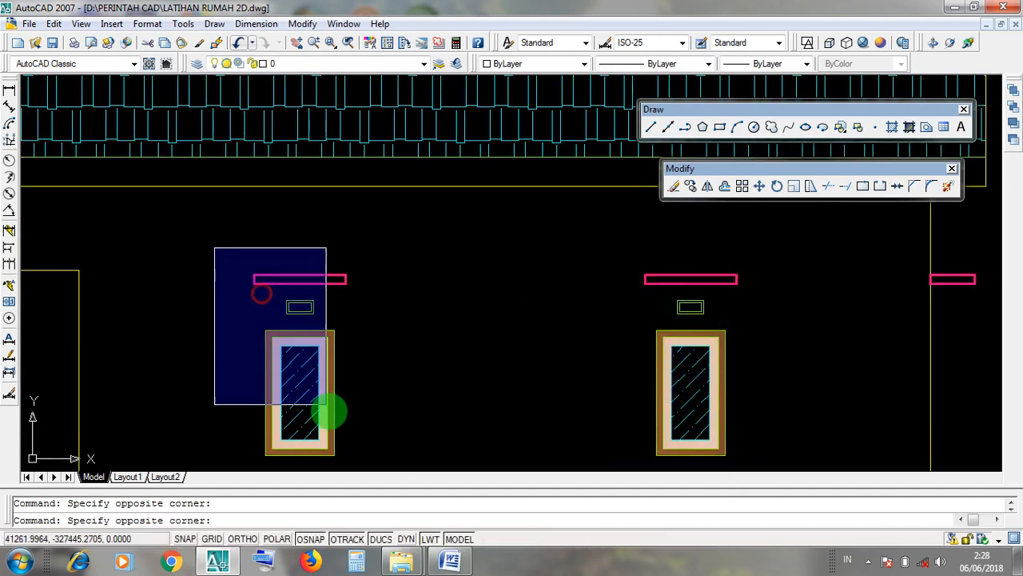
pyautogui.click(238, 232)
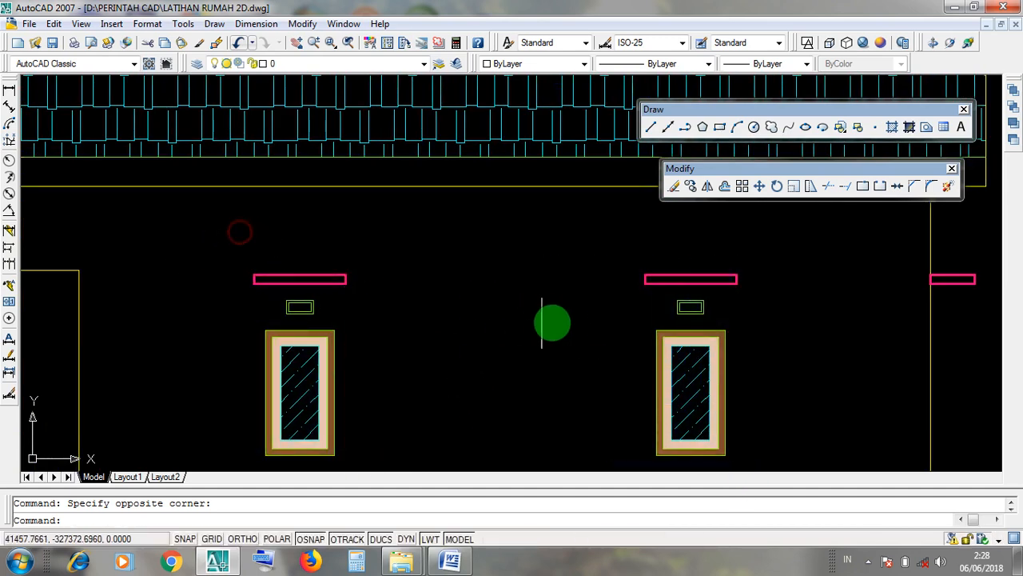
pyautogui.click(671, 329)
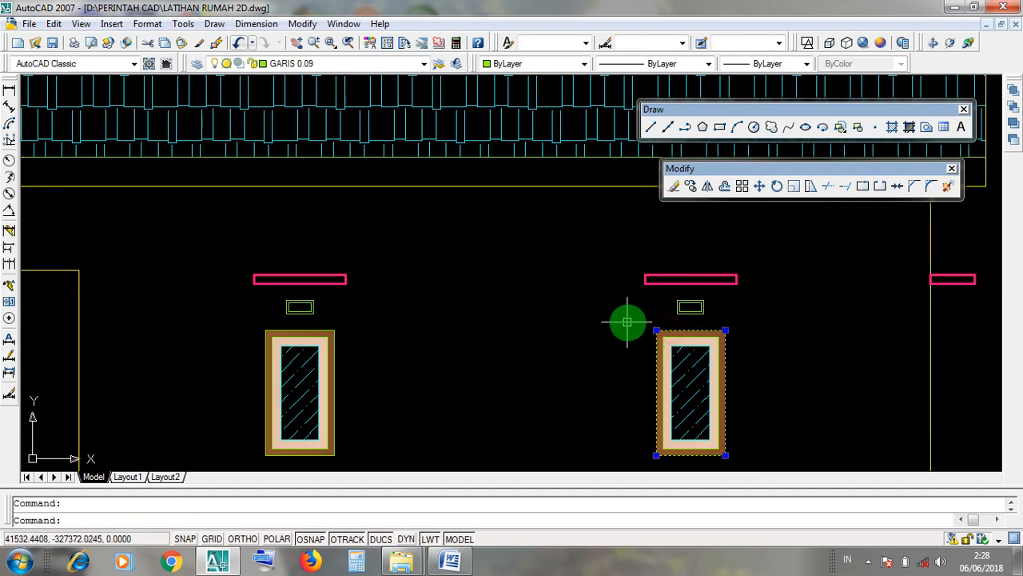
pyautogui.scroll(5, 732, 470)
pyautogui.scroll(-4, 676, 442)
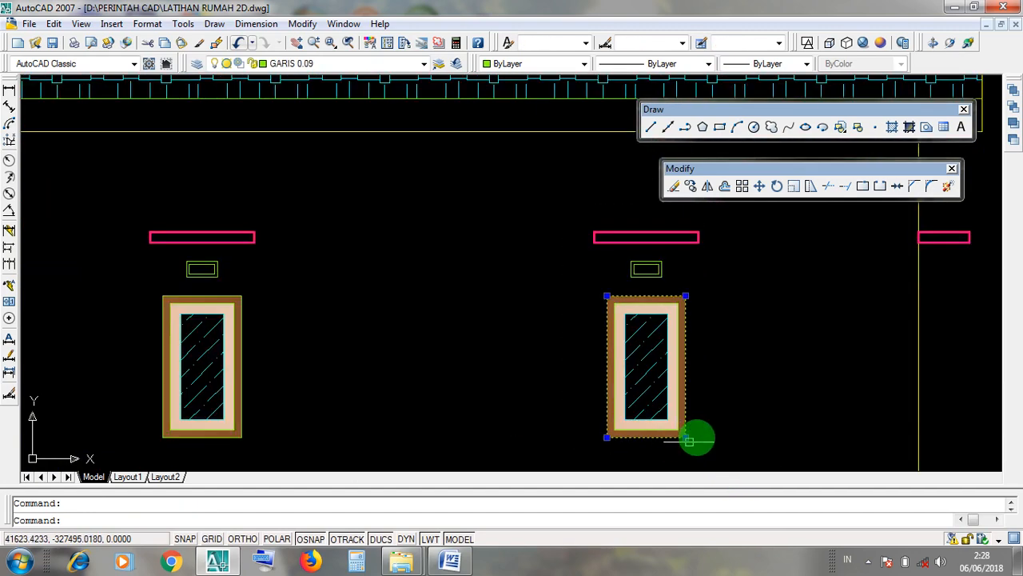
pyautogui.scroll(3, 667, 250)
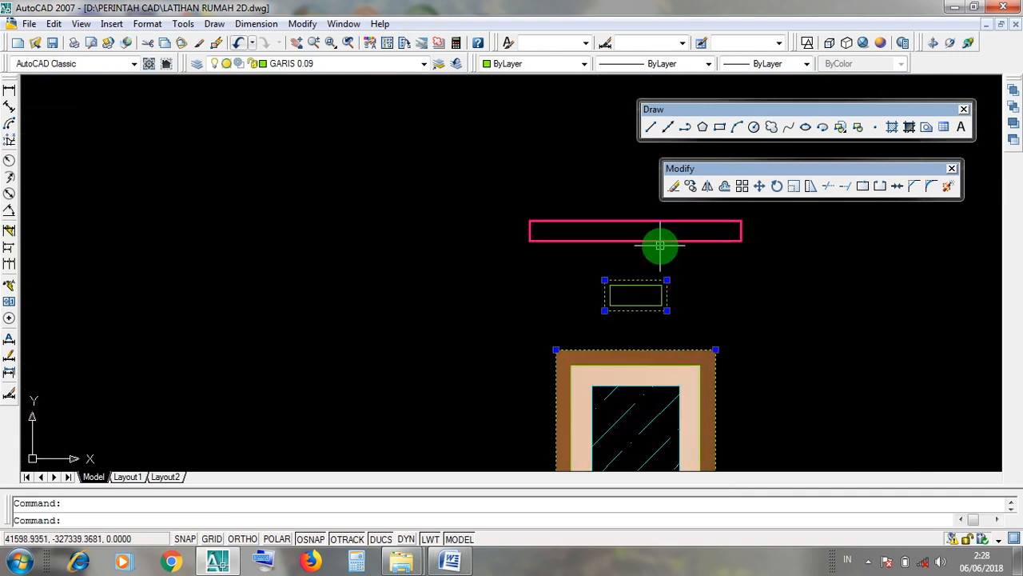
pyautogui.click(659, 239)
pyautogui.scroll(3, 651, 277)
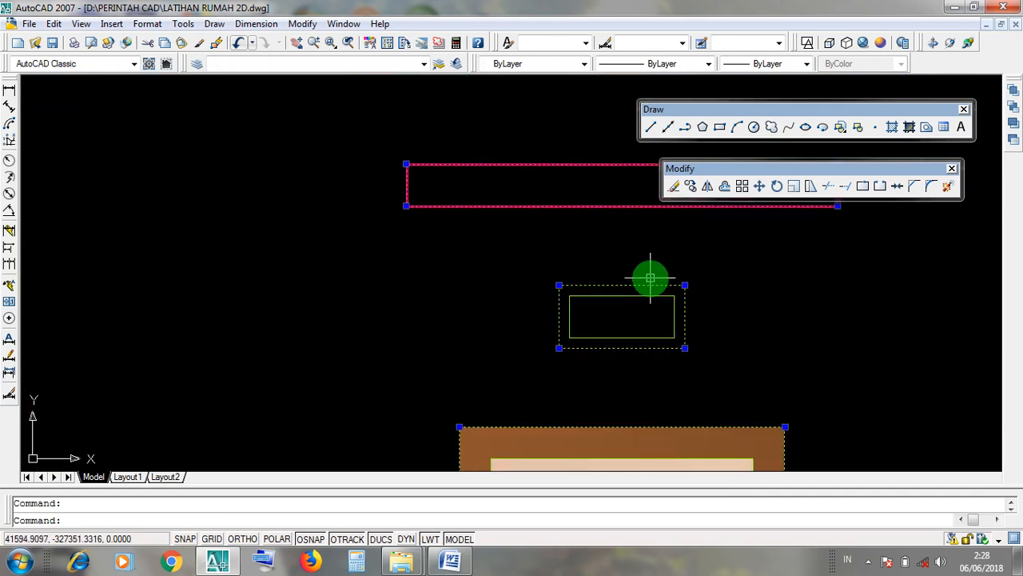
pyautogui.scroll(-2, 649, 283)
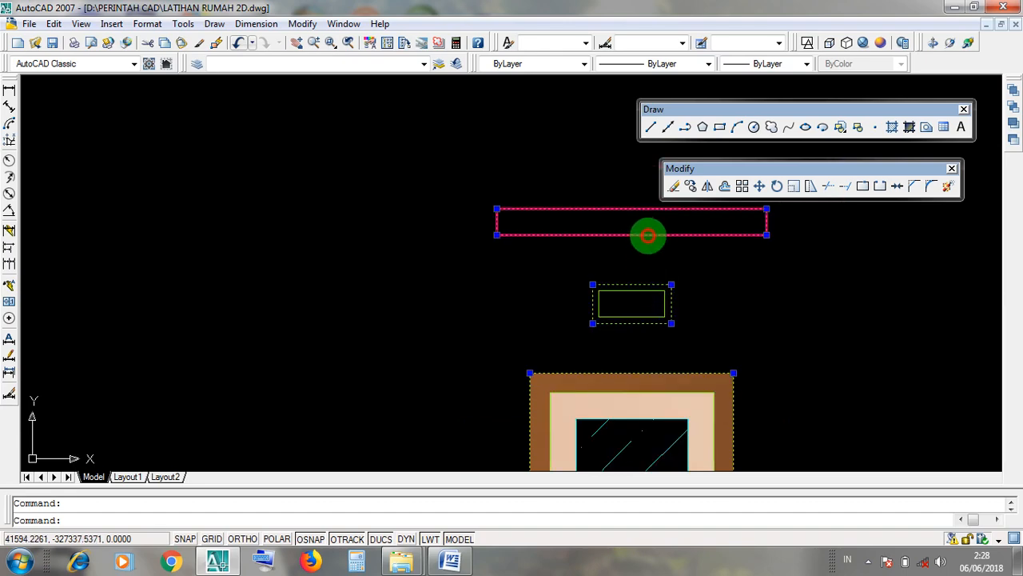
pyautogui.scroll(-3, 663, 367)
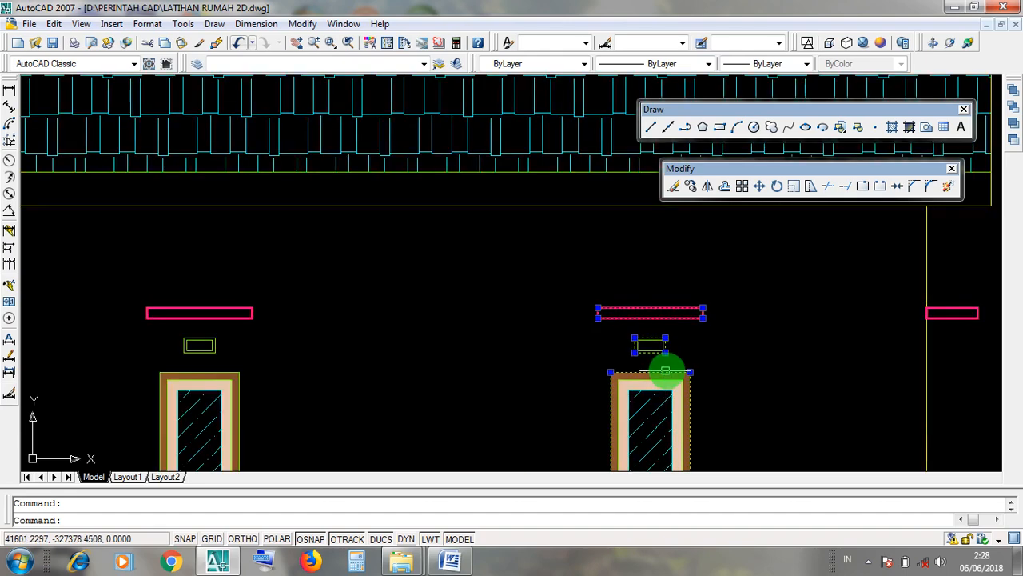
# Add the left window's outer frame, vent outline and pink canopy to the selection, review all openings, and clear the selection
pyautogui.moveTo(663, 361); pyautogui.dragTo(682, 269, button='middle')
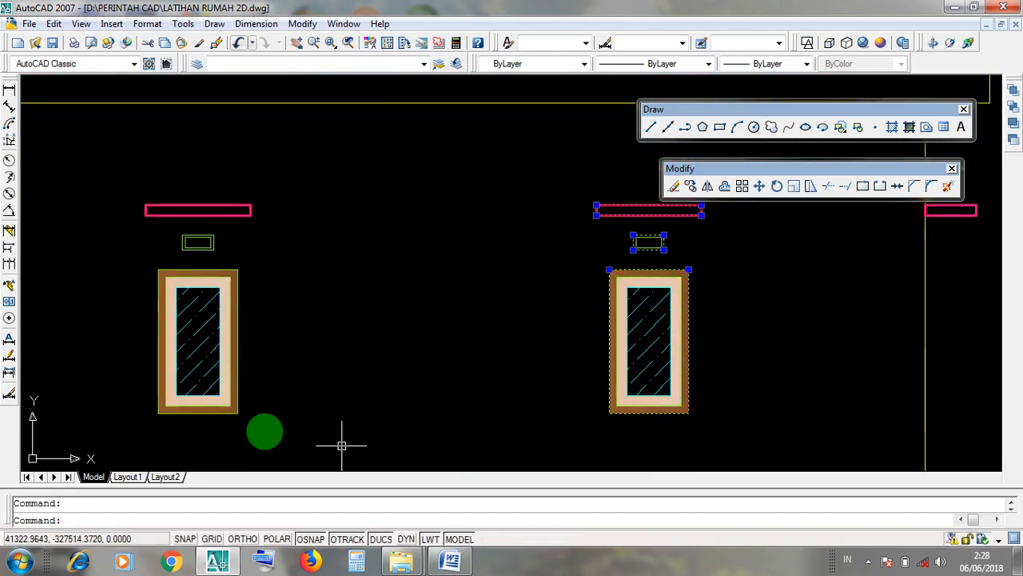
pyautogui.scroll(2, 132, 383)
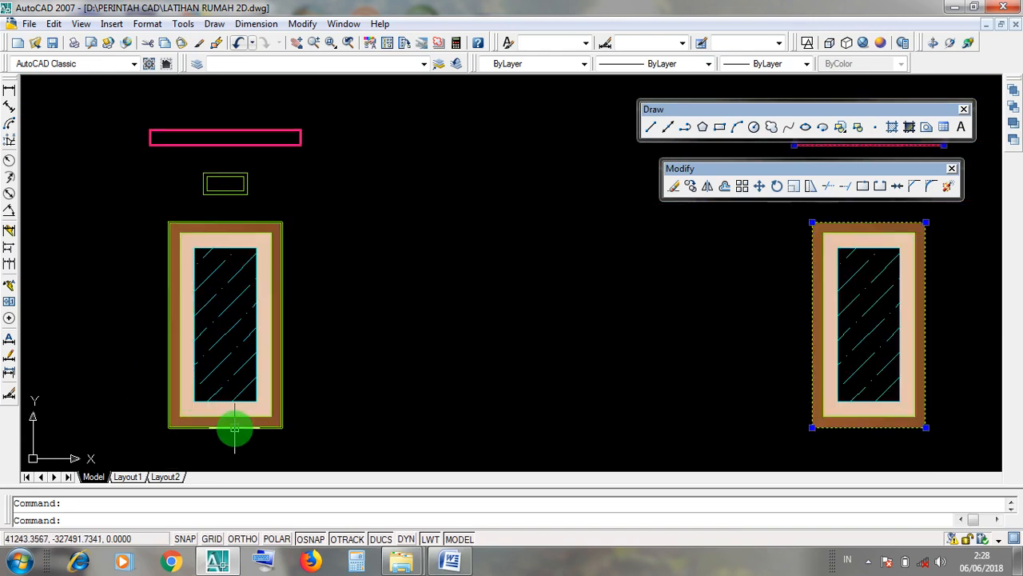
pyautogui.click(233, 428)
pyautogui.scroll(2, 291, 321)
pyautogui.moveTo(292, 321); pyautogui.dragTo(406, 441, button='middle')
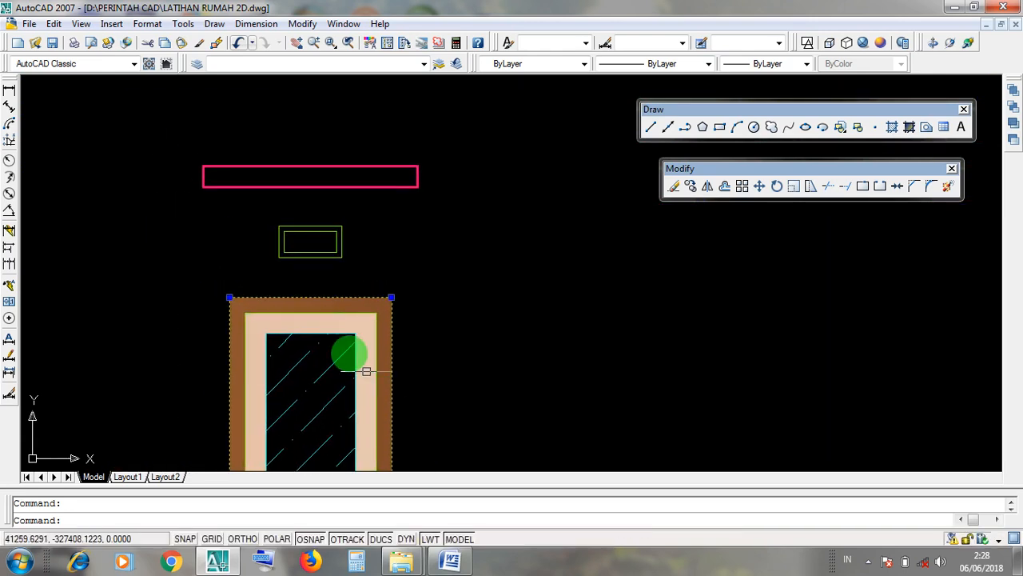
pyautogui.click(309, 260)
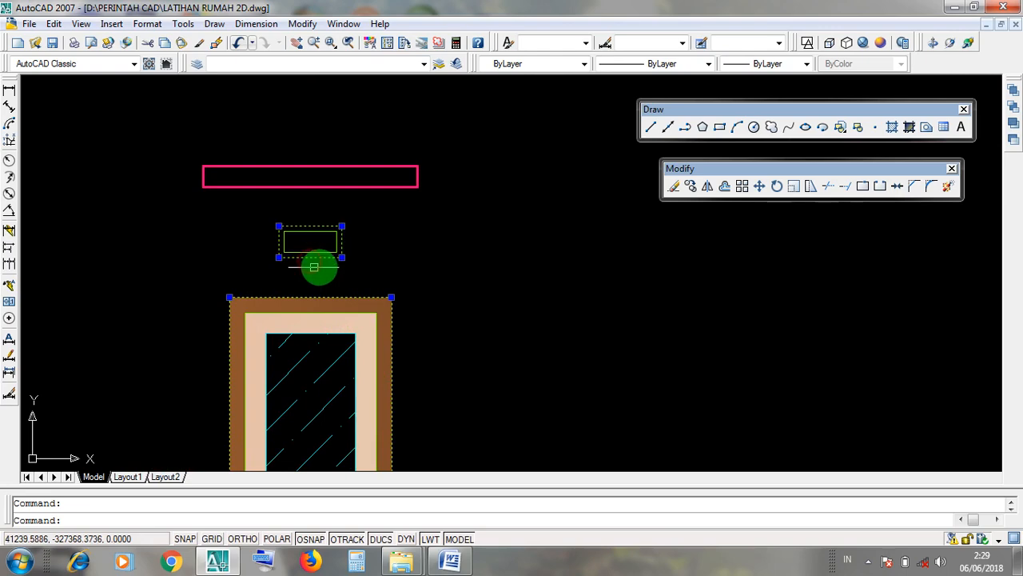
pyautogui.moveTo(336, 268); pyautogui.dragTo(382, 348, button='middle')
pyautogui.scroll(-5, 462, 294)
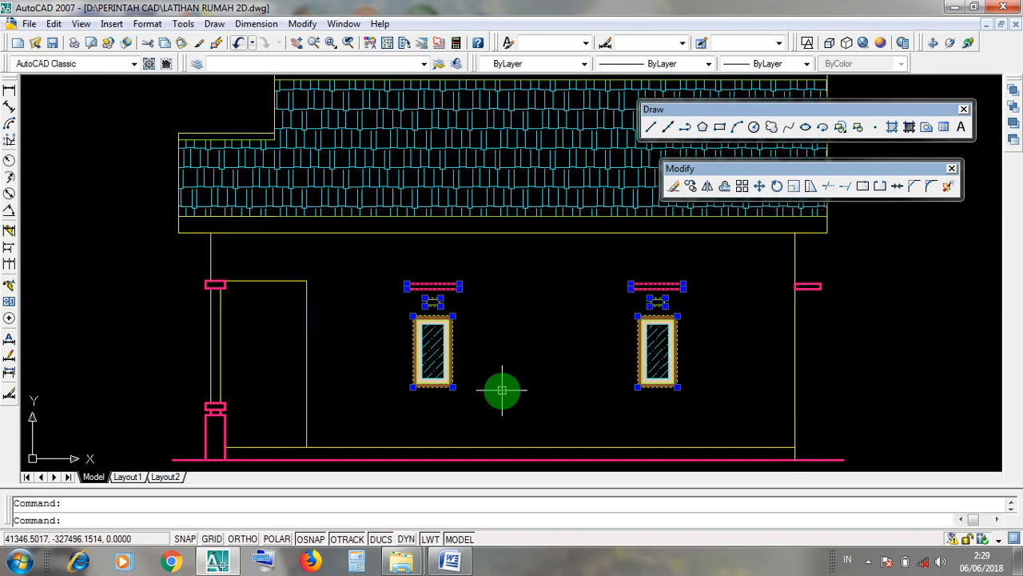
pyautogui.press('Escape')
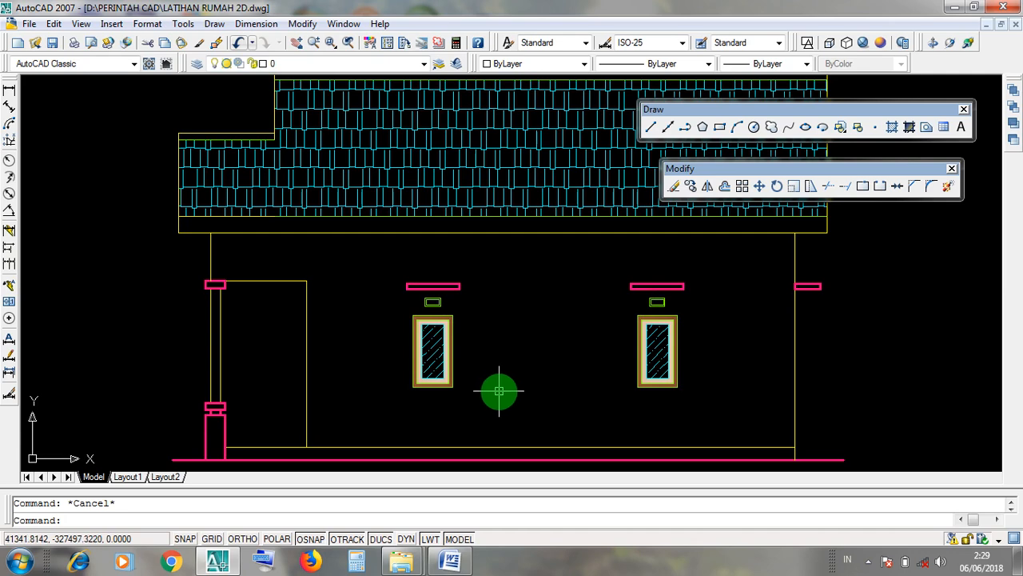
# Examine the green wall fill on the finished side elevation and check the current Gradient settings without applying them
pyautogui.scroll(-8, 502, 390)
pyautogui.moveTo(160, 436); pyautogui.dragTo(285, 445, button='middle')
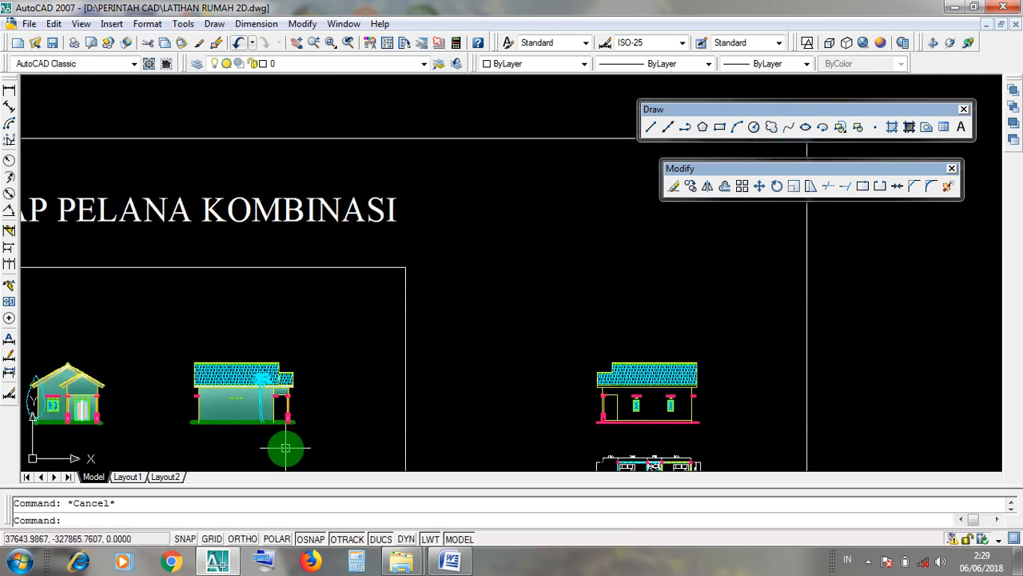
pyautogui.scroll(3, 248, 422)
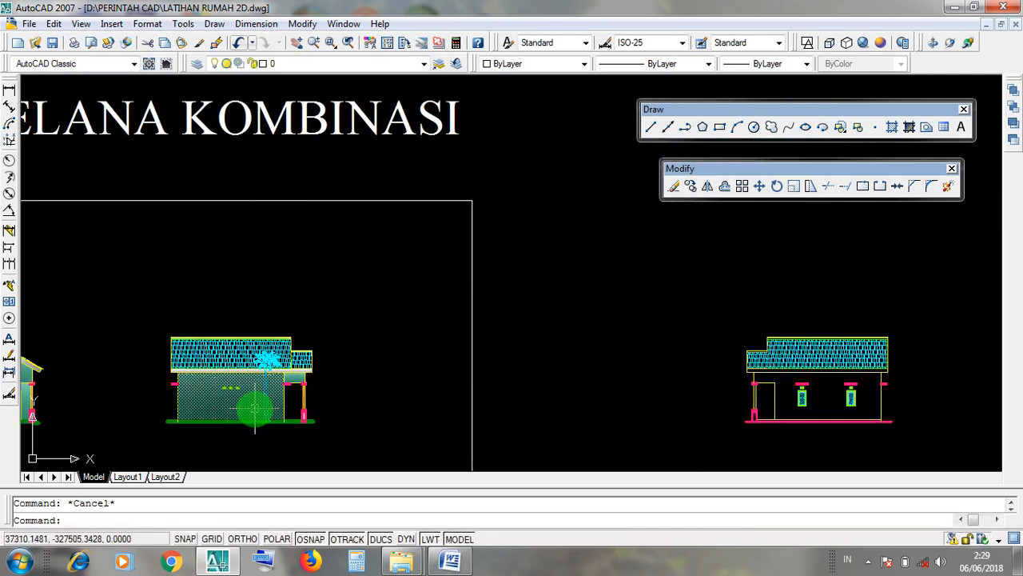
pyautogui.scroll(3, 255, 409)
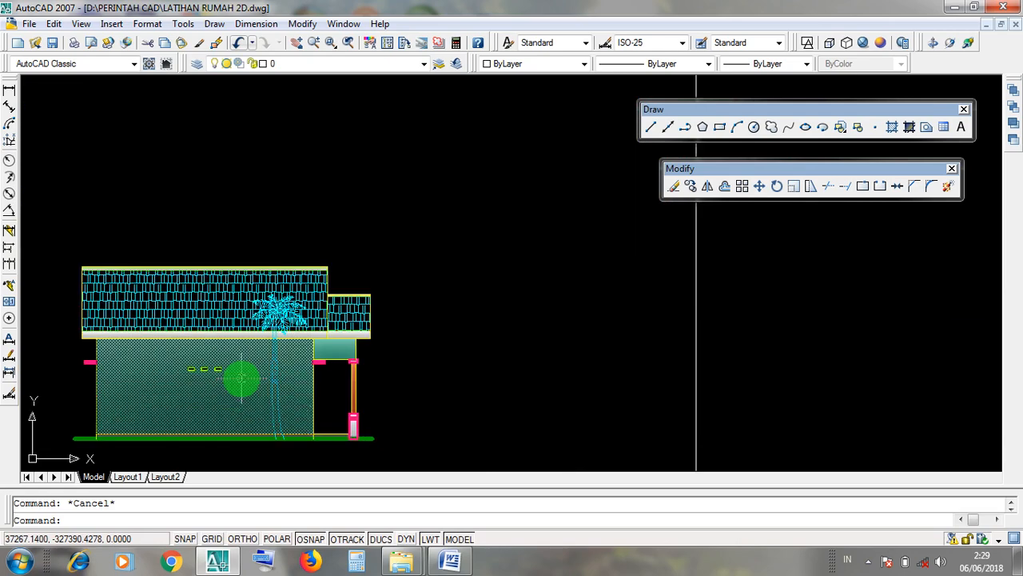
pyautogui.moveTo(242, 378); pyautogui.dragTo(444, 416)
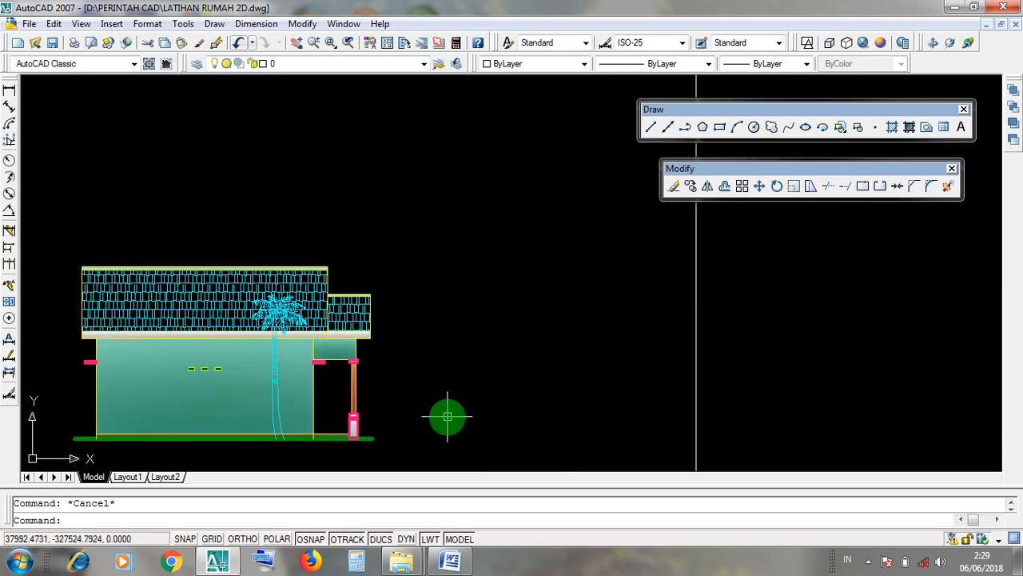
pyautogui.click(909, 128)
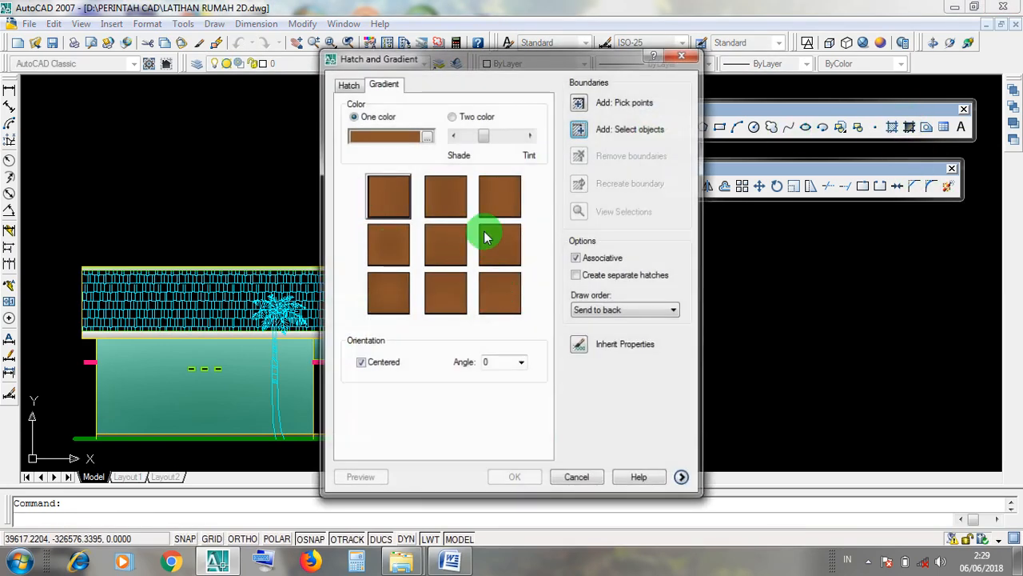
pyautogui.click(594, 479)
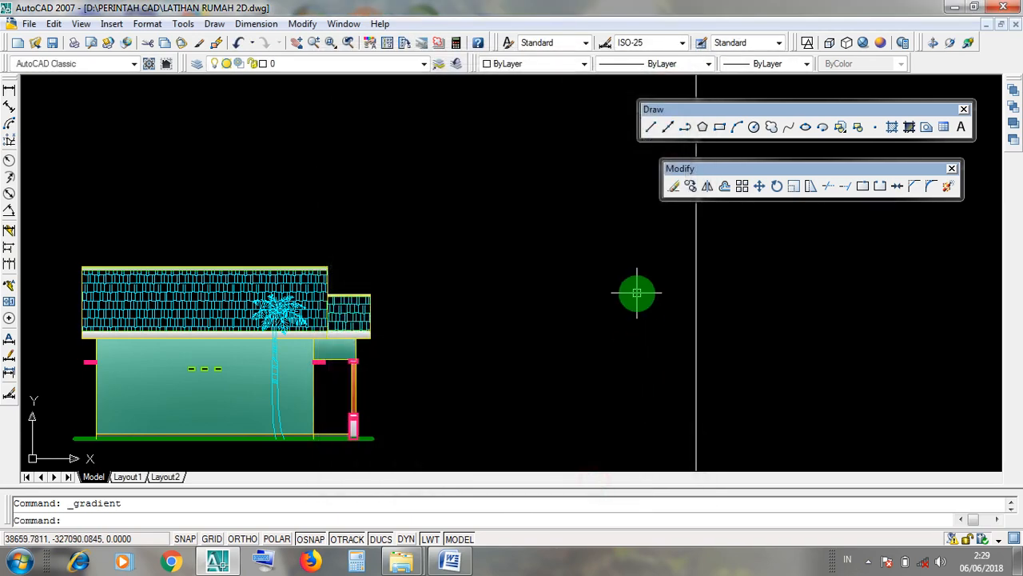
# Examine the gradient settings of the green wall fill on the finished side elevation and close them without changes
pyautogui.scroll(-3, 480, 299)
pyautogui.scroll(2, 403, 302)
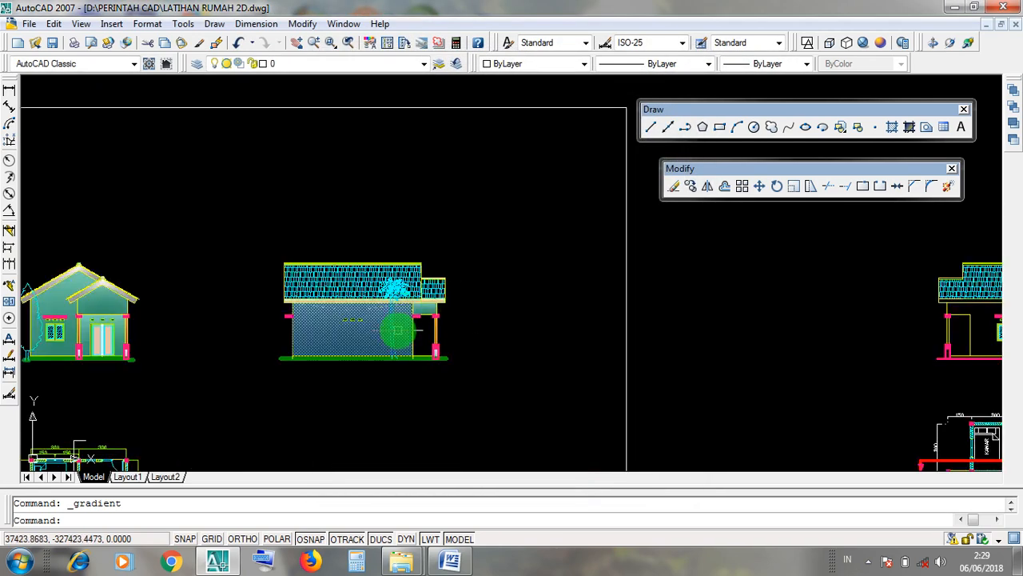
pyautogui.scroll(2, 400, 328)
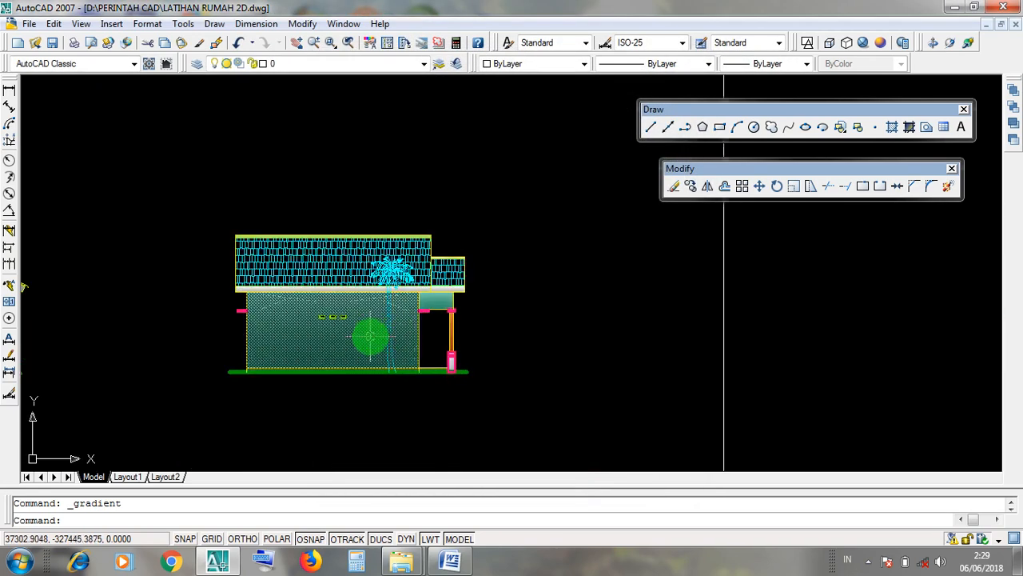
pyautogui.click(370, 335)
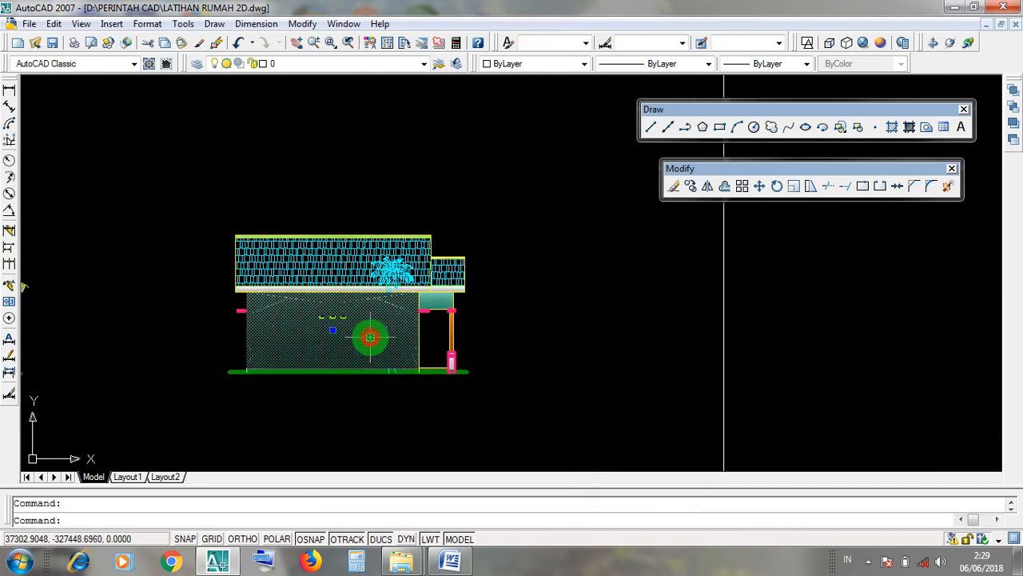
pyautogui.click(364, 337)
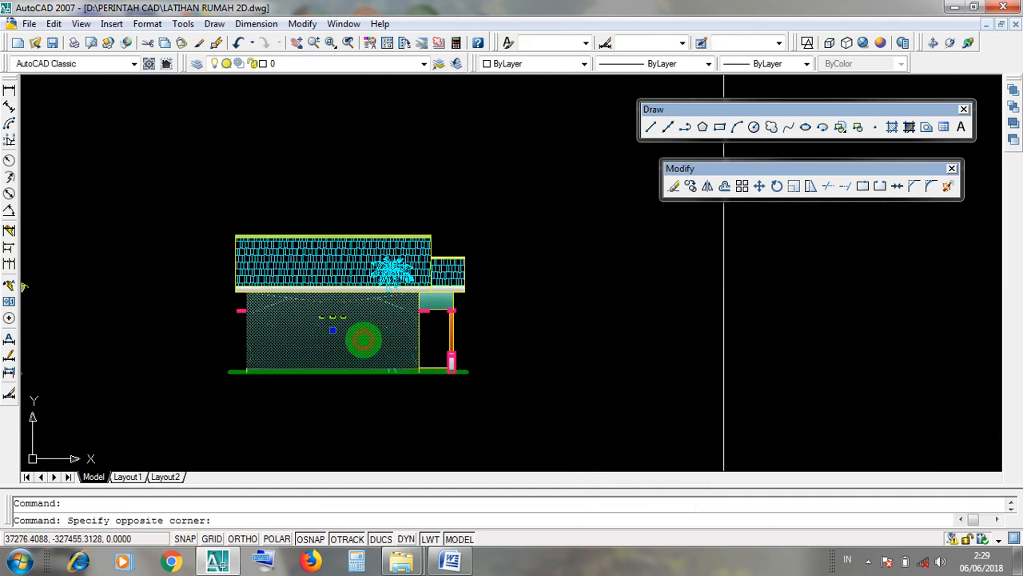
pyautogui.click(364, 335)
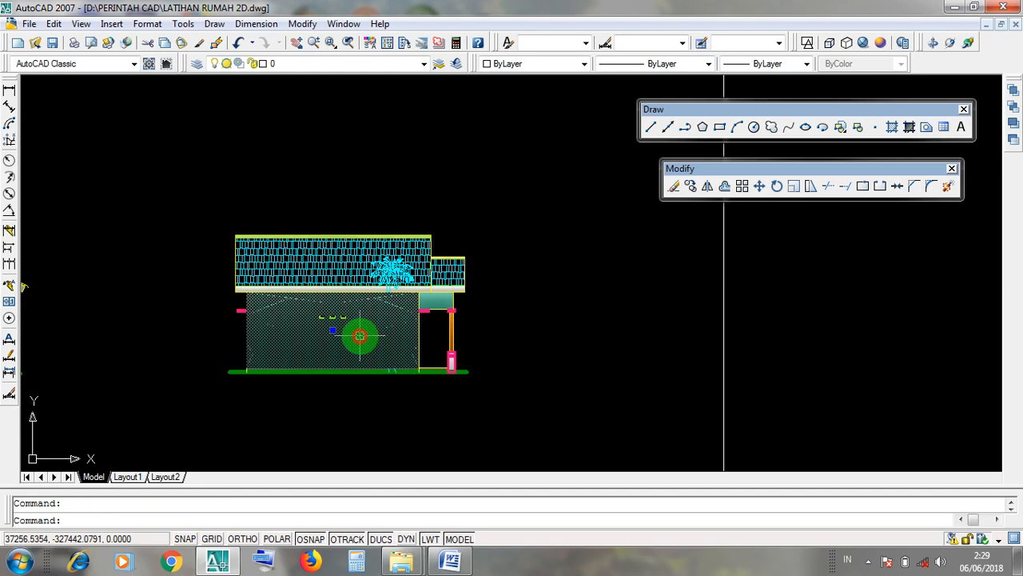
pyautogui.doubleClick(360, 336)
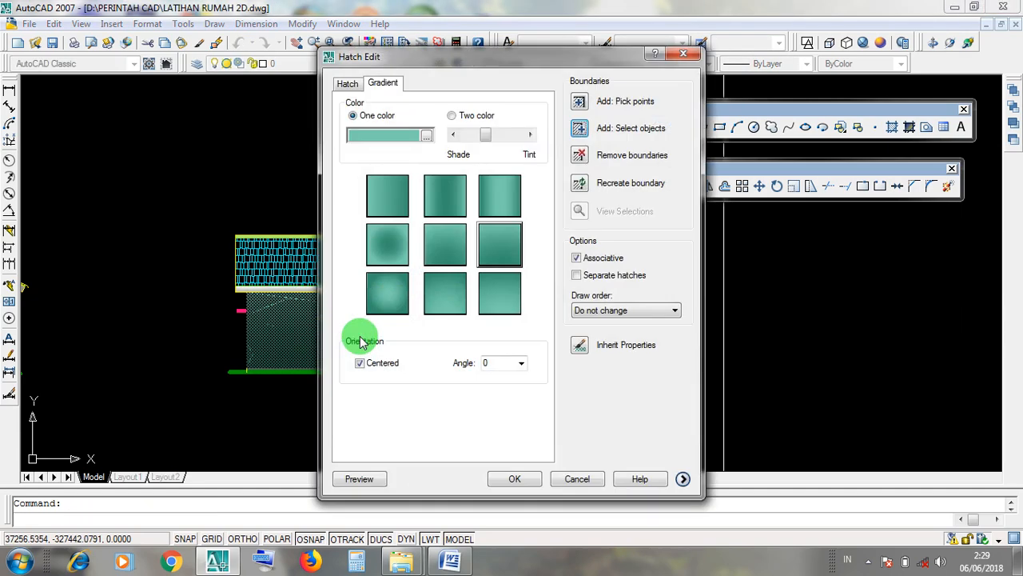
pyautogui.click(572, 479)
pyautogui.scroll(-2, 530, 410)
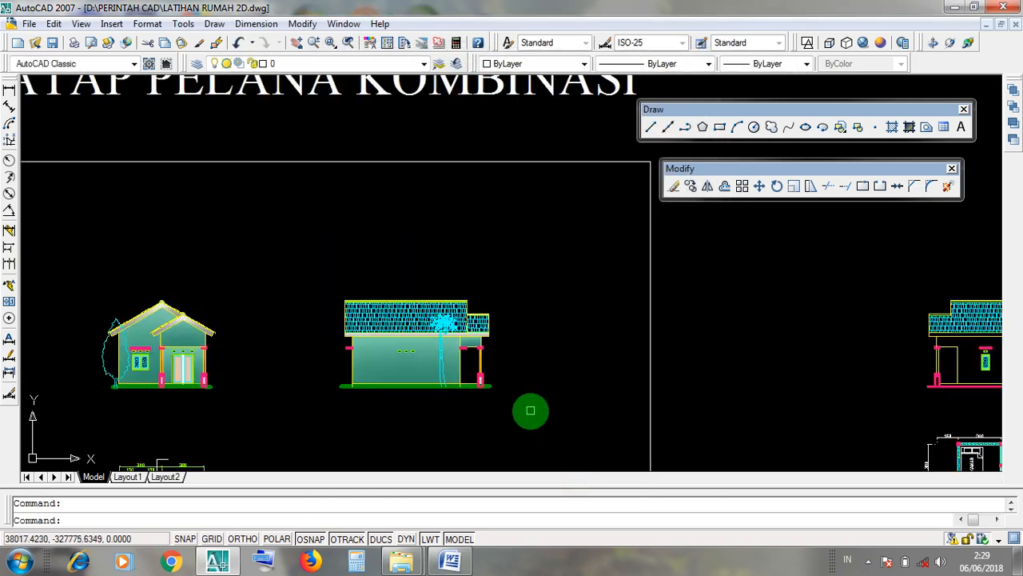
# Fill the unfinished side elevation's wall around the windows with the centered one-color green gradient, angle 0, draw order Send to back
pyautogui.scroll(-3, 530, 411)
pyautogui.scroll(5, 730, 388)
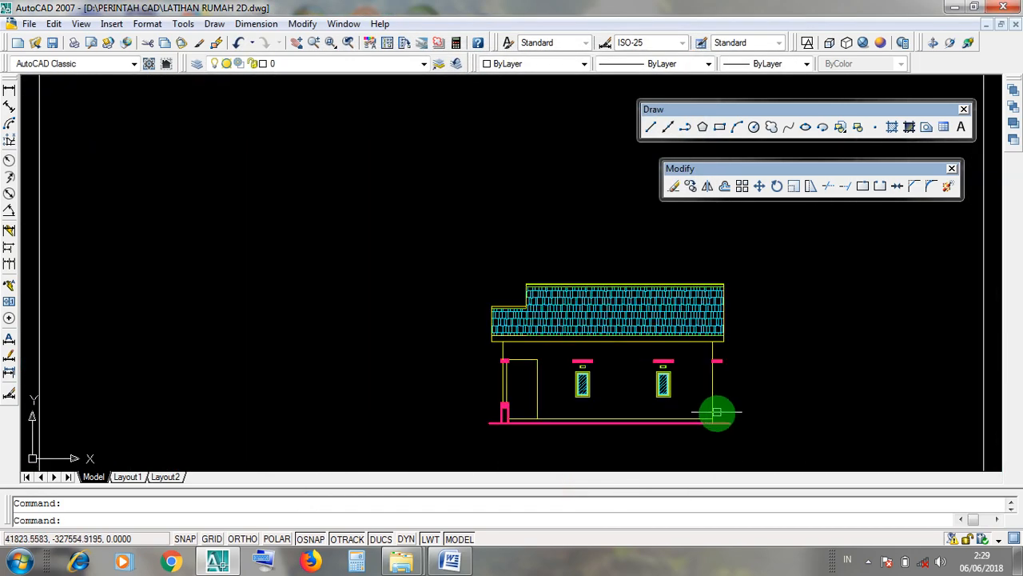
pyautogui.click(911, 130)
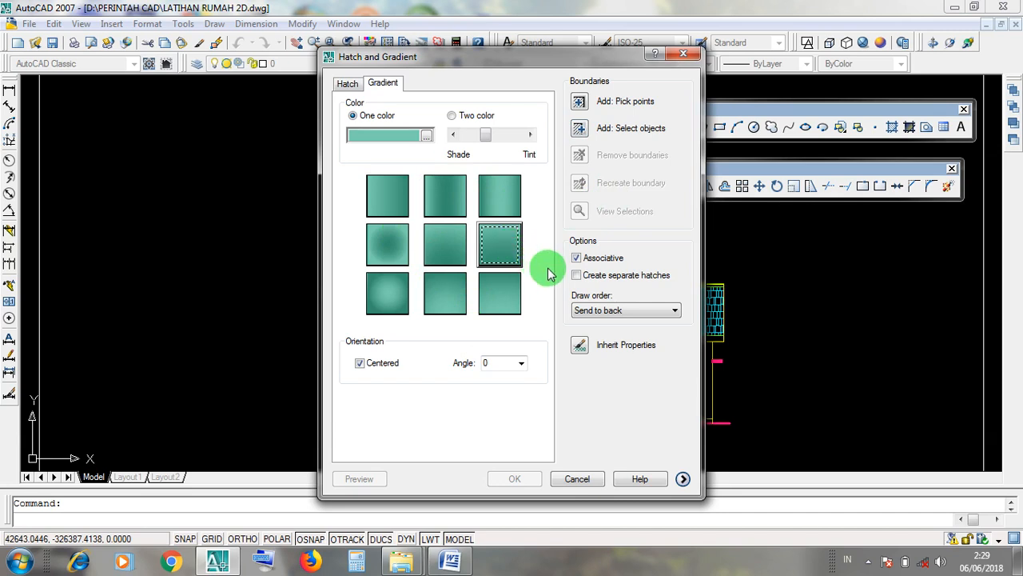
pyautogui.click(591, 310)
pyautogui.click(598, 333)
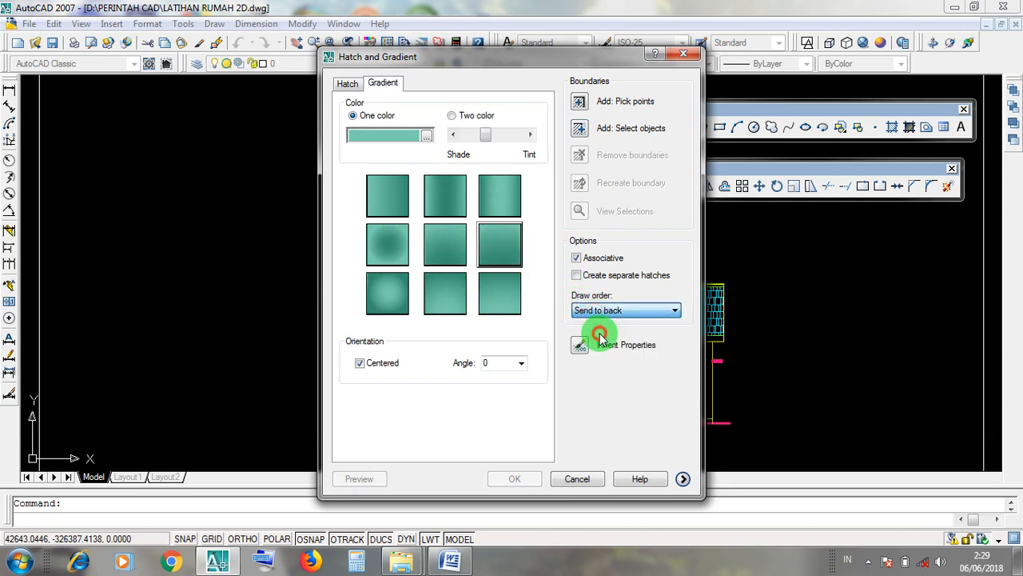
pyautogui.click(579, 104)
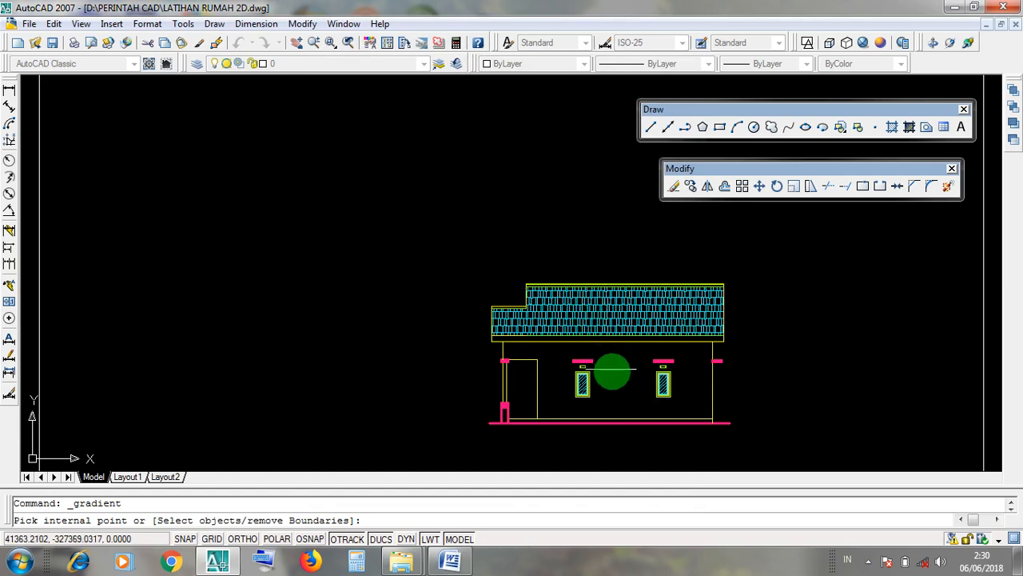
pyautogui.click(622, 385)
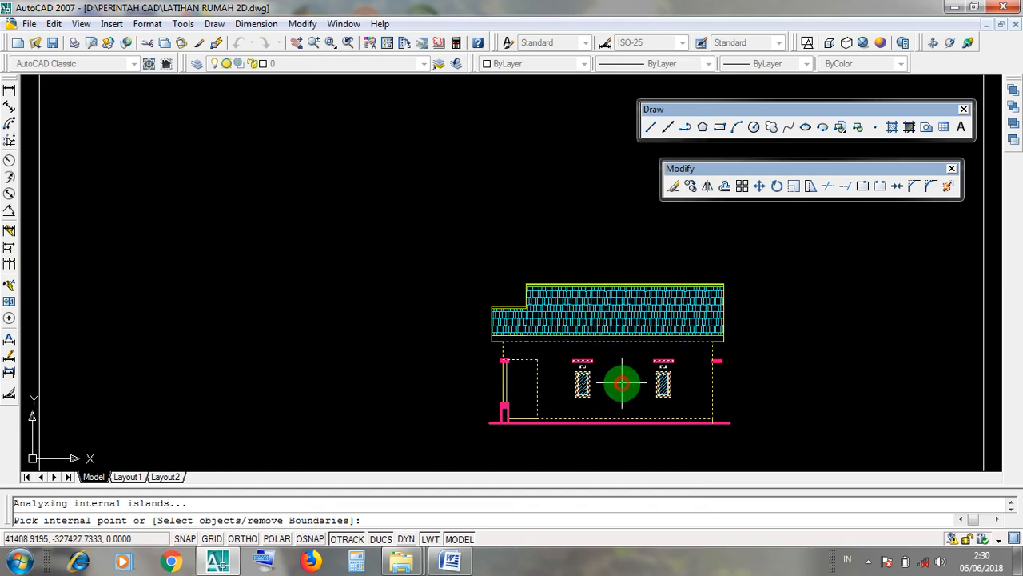
pyautogui.scroll(3, 626, 385)
pyautogui.moveTo(627, 385)
pyautogui.mouseDown(button='middle')
pyautogui.moveTo(187, 276)
pyautogui.moveTo(418, 343)
pyautogui.moveTo(421, 331)
pyautogui.mouseUp(button='middle')
pyautogui.scroll(2, 429, 324)
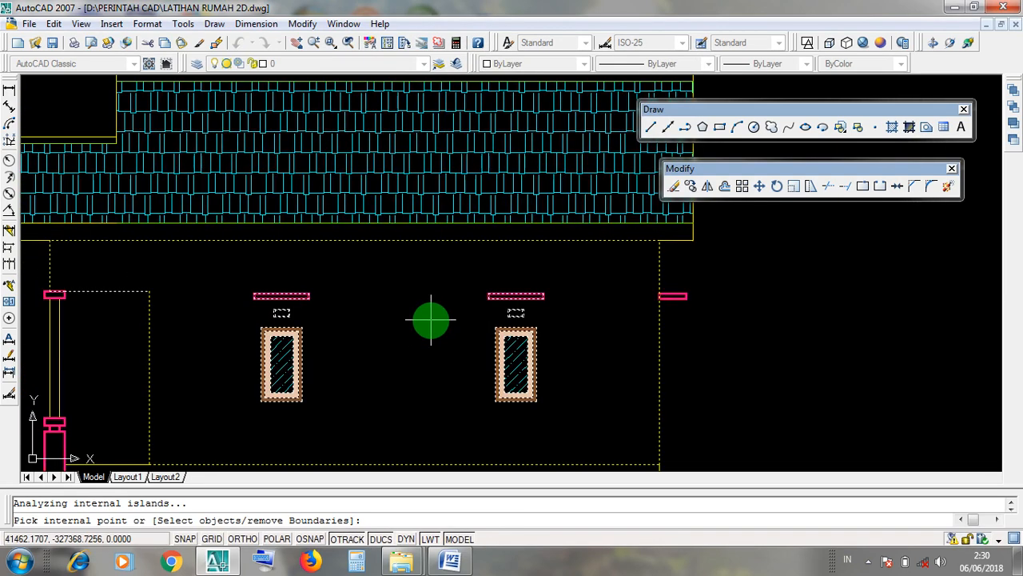
pyautogui.press('Return')
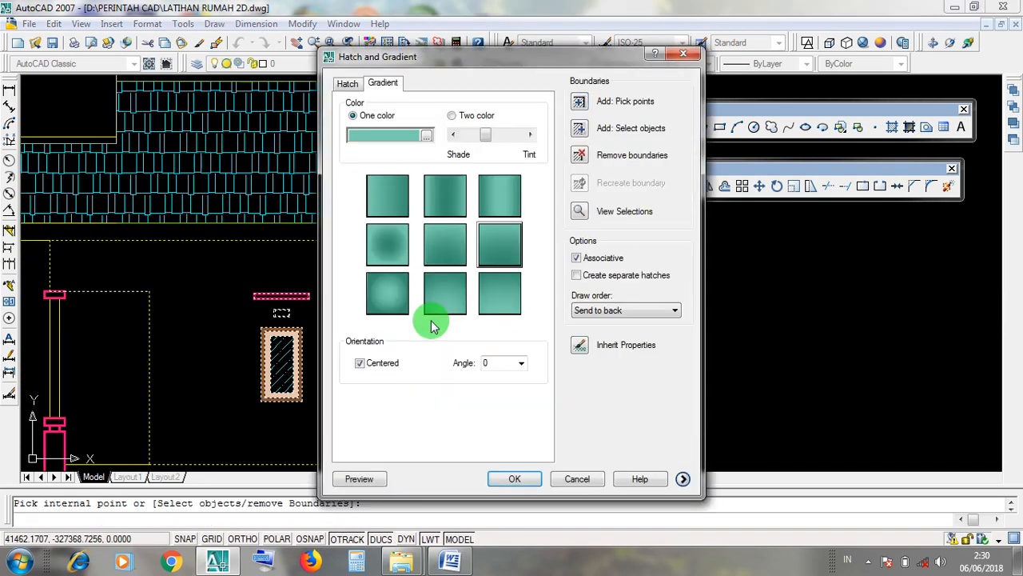
pyautogui.click(520, 478)
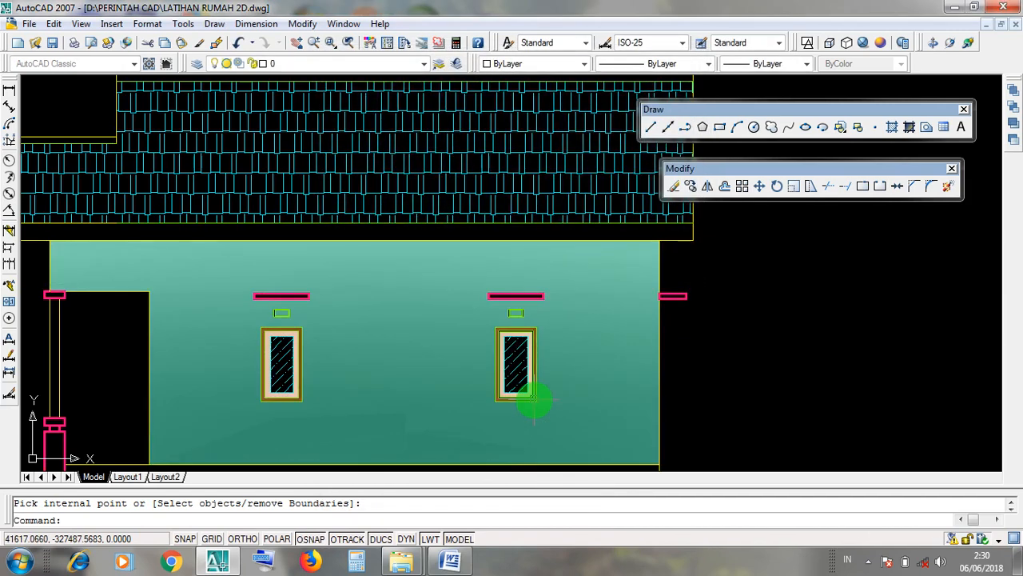
# Examine the green wall fill in and around the small vents above both windows
pyautogui.scroll(-3, 534, 403)
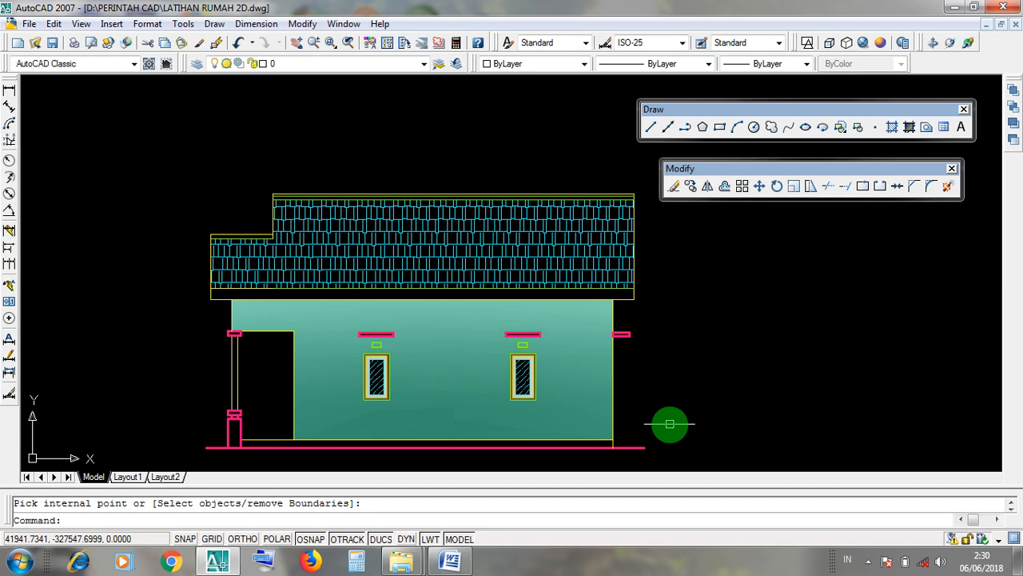
pyautogui.click(582, 329)
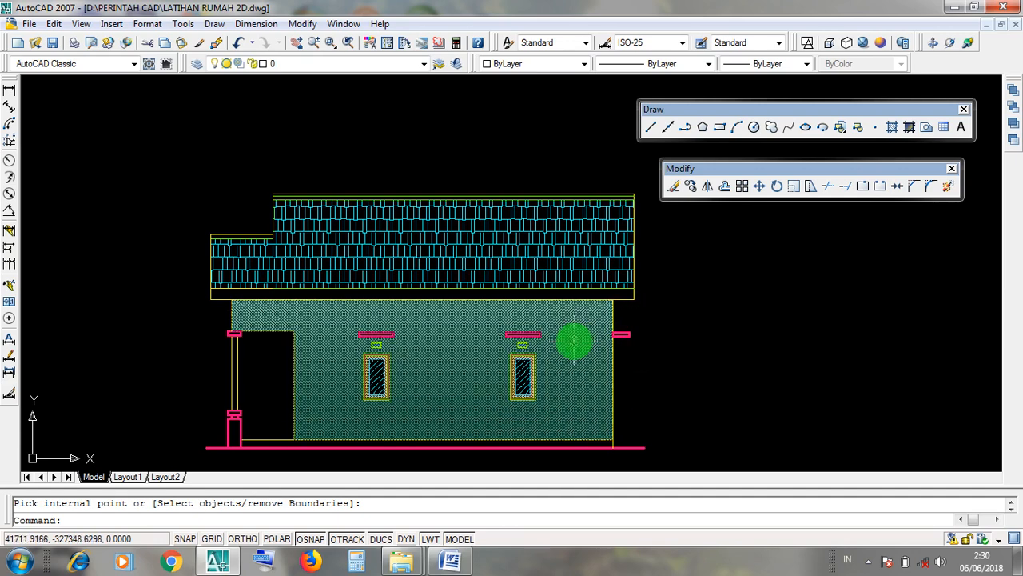
pyautogui.scroll(8, 520, 343)
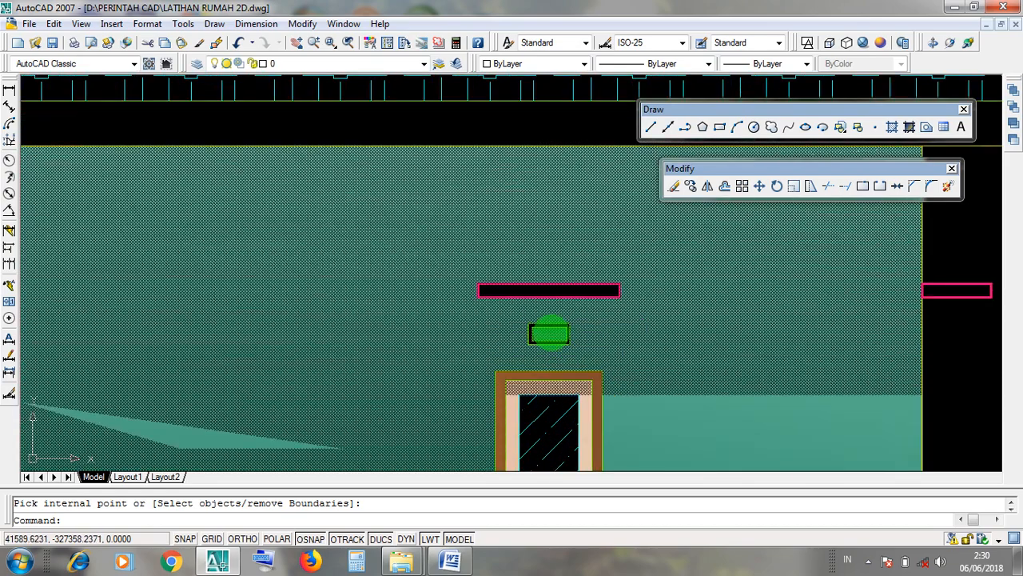
pyautogui.scroll(-8, 589, 336)
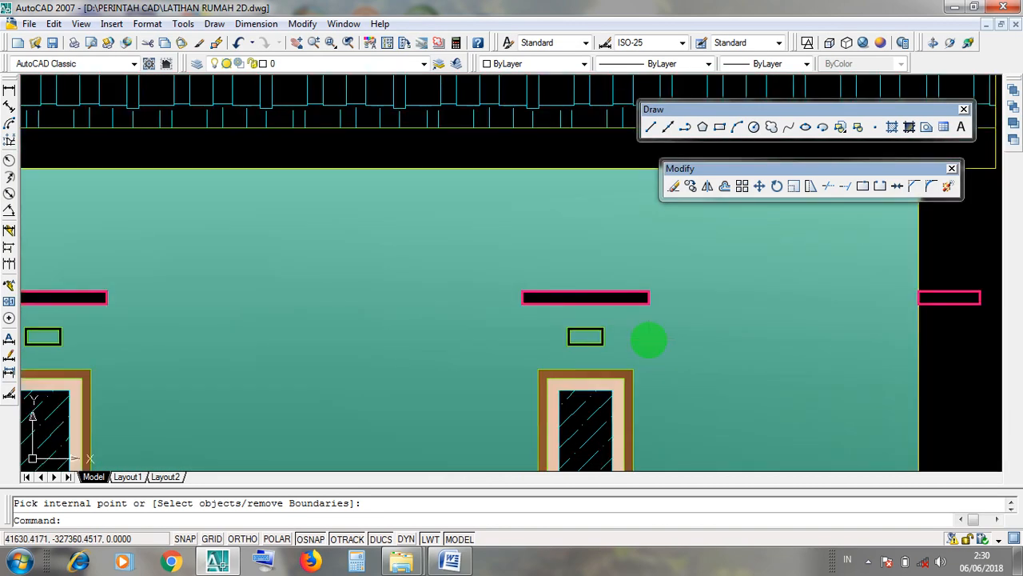
pyautogui.scroll(3, 272, 336)
pyautogui.scroll(2, 277, 349)
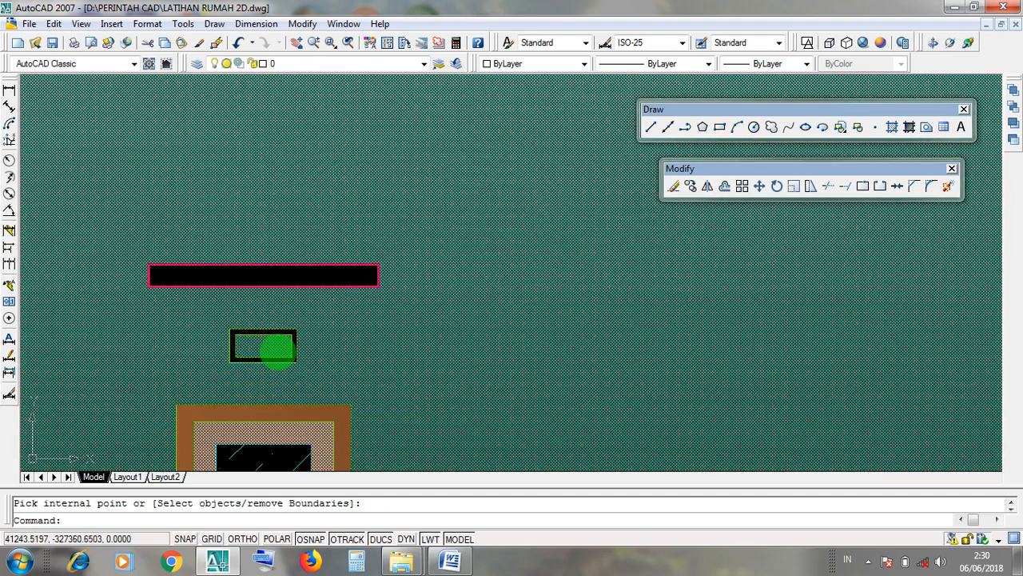
pyautogui.scroll(-4, 721, 284)
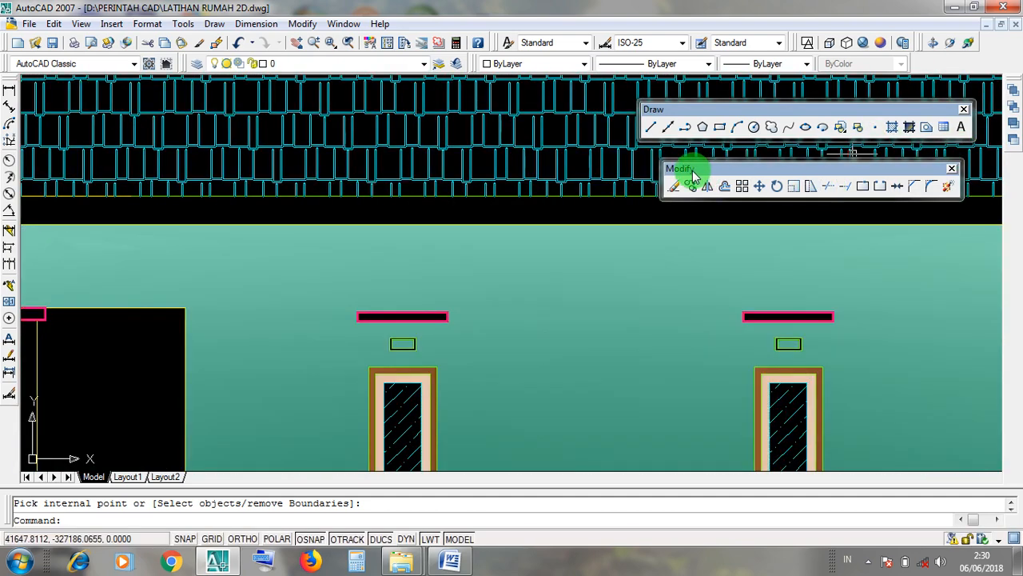
pyautogui.scroll(5, 788, 344)
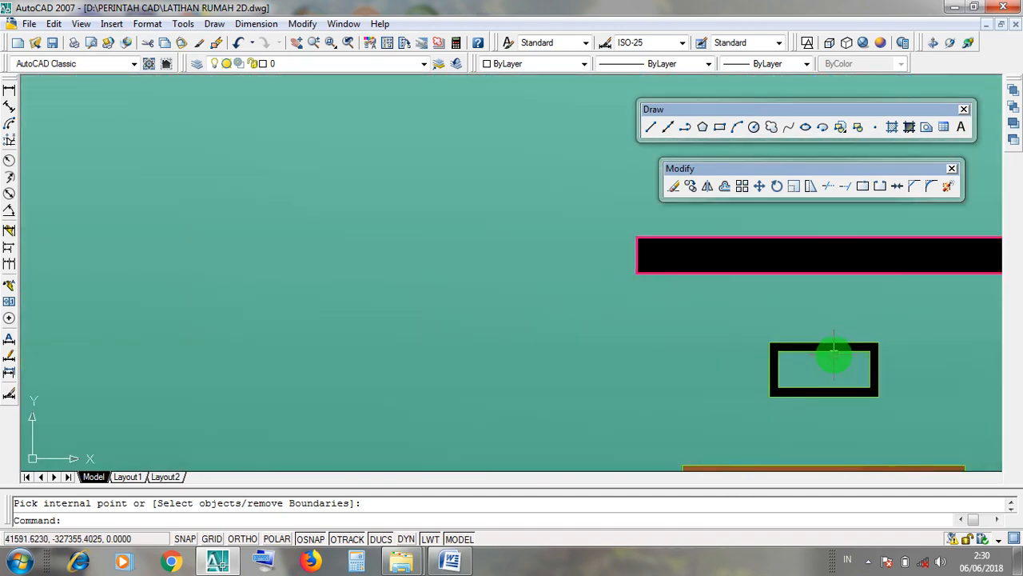
# Trim the green gradient out of both vents above the windows, using the vents' outer outlines as cutting edges
pyautogui.click(836, 346)
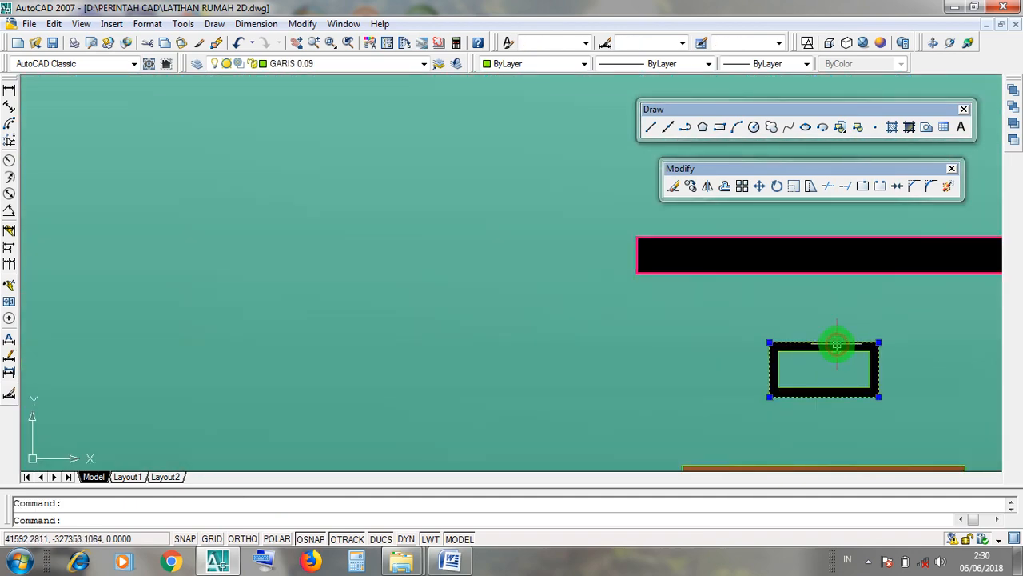
pyautogui.press('F7')
pyautogui.press('F7')
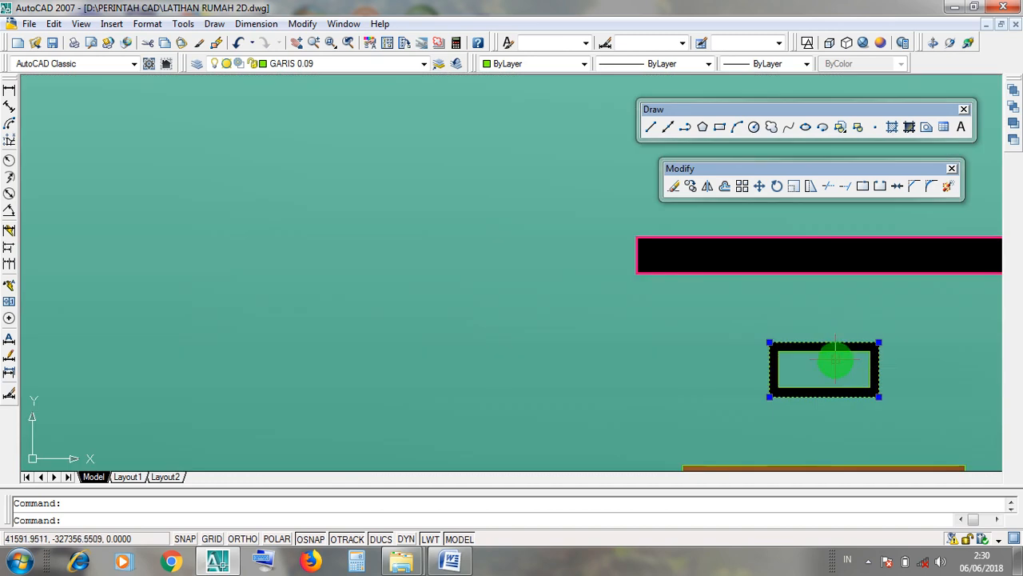
pyautogui.scroll(-2, 845, 346)
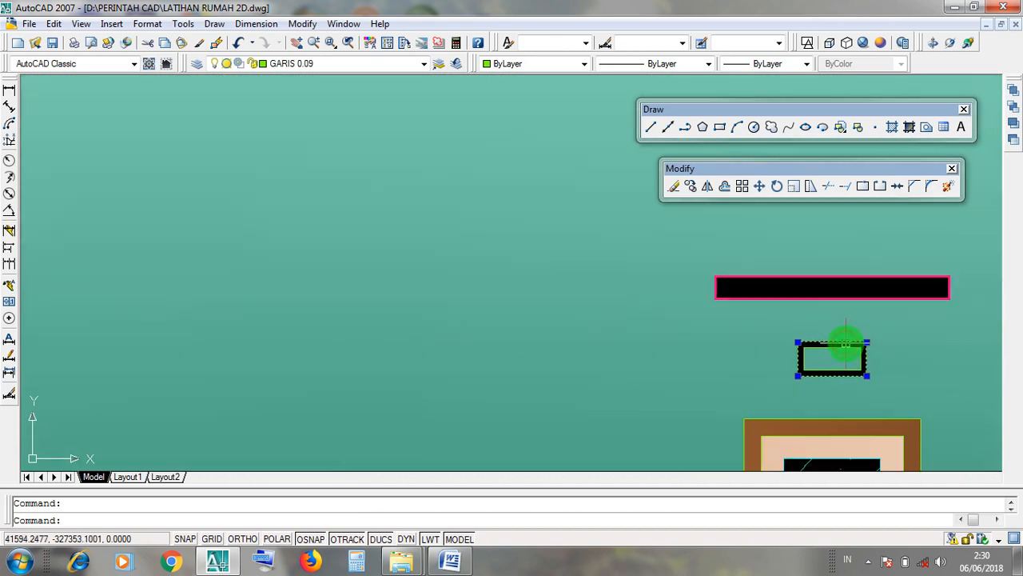
pyautogui.moveTo(845, 343); pyautogui.dragTo(245, 296, button='middle')
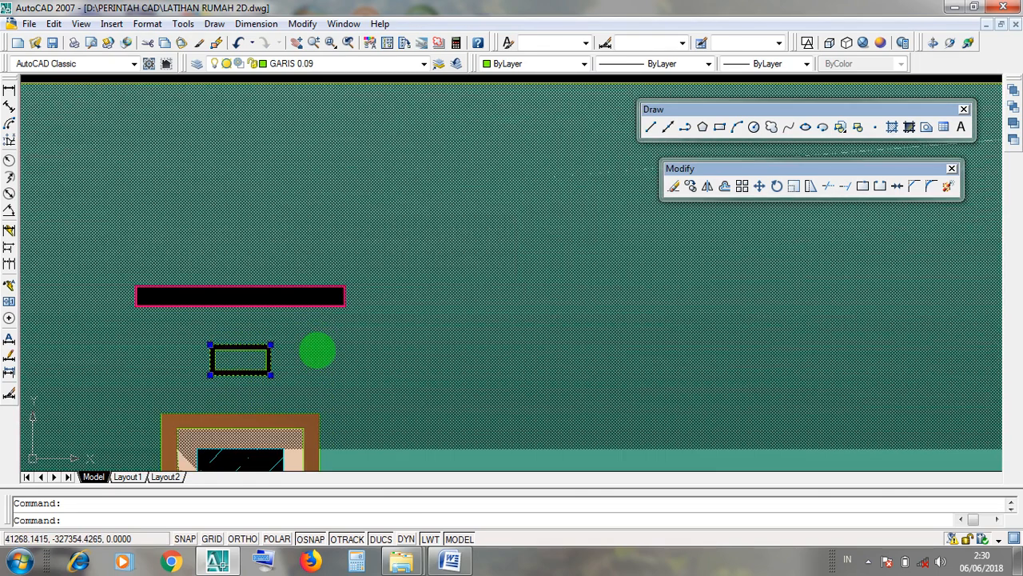
pyautogui.scroll(-1, 317, 349)
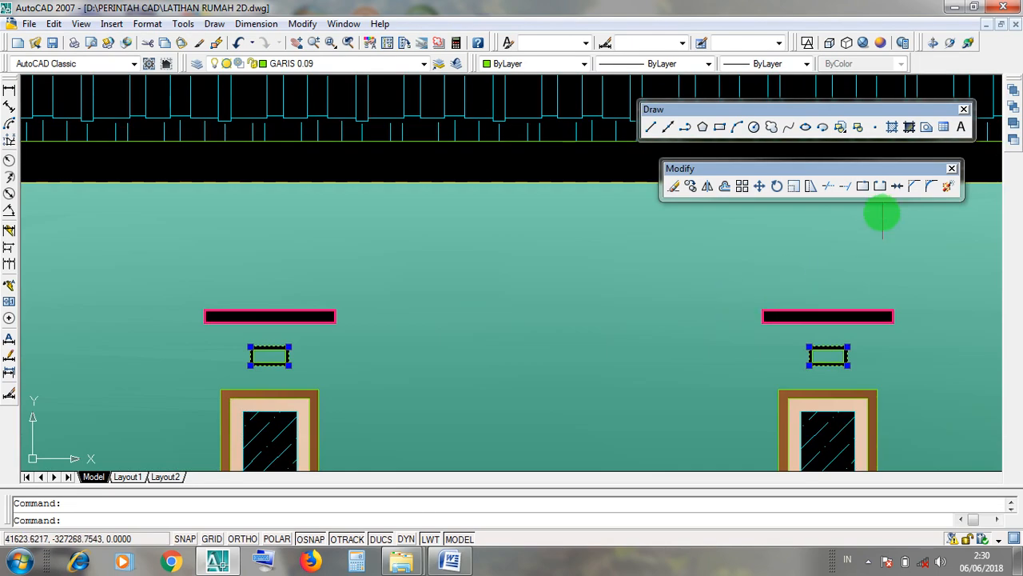
pyautogui.click(829, 188)
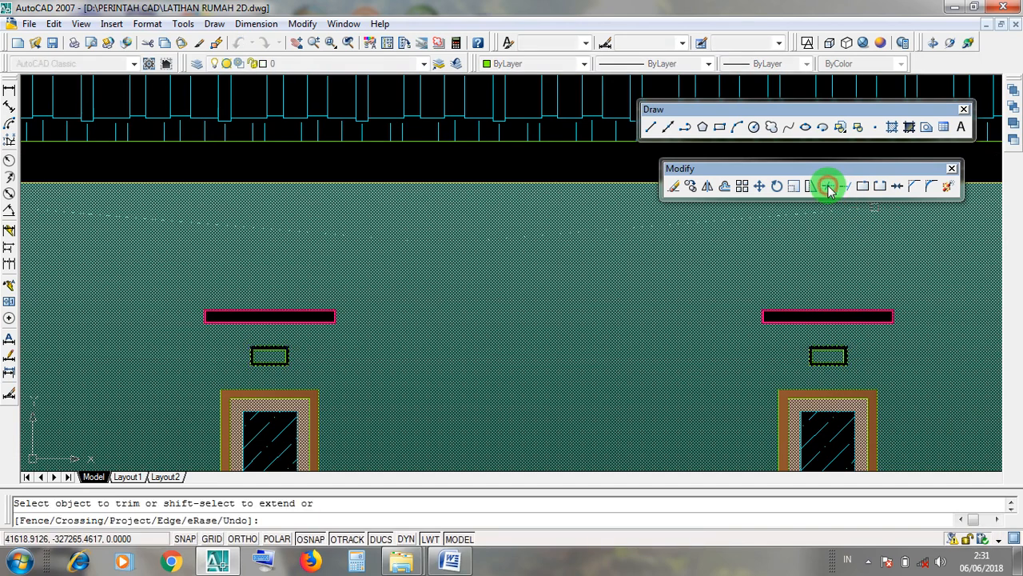
pyautogui.scroll(5, 829, 358)
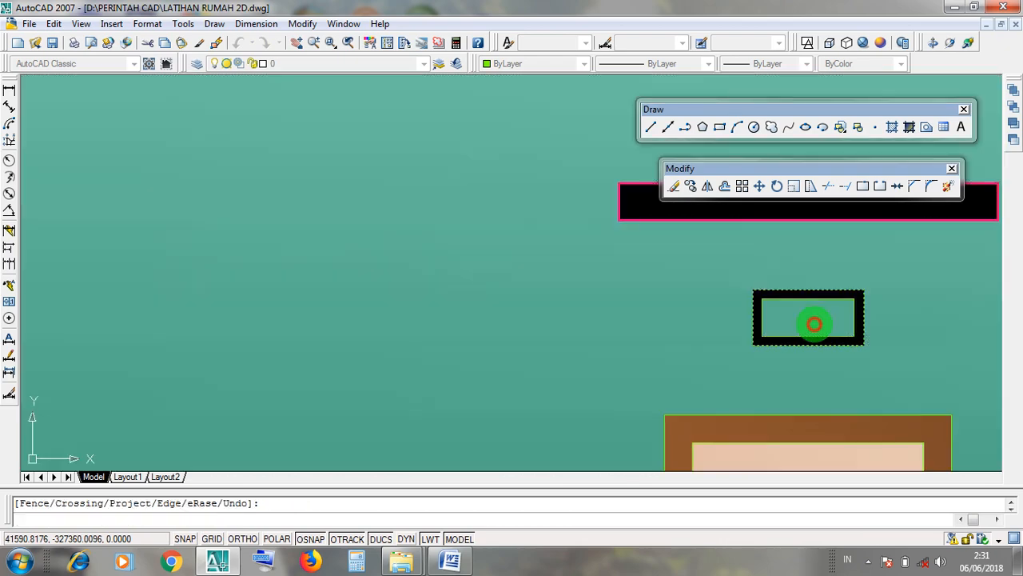
pyautogui.scroll(-4, 814, 324)
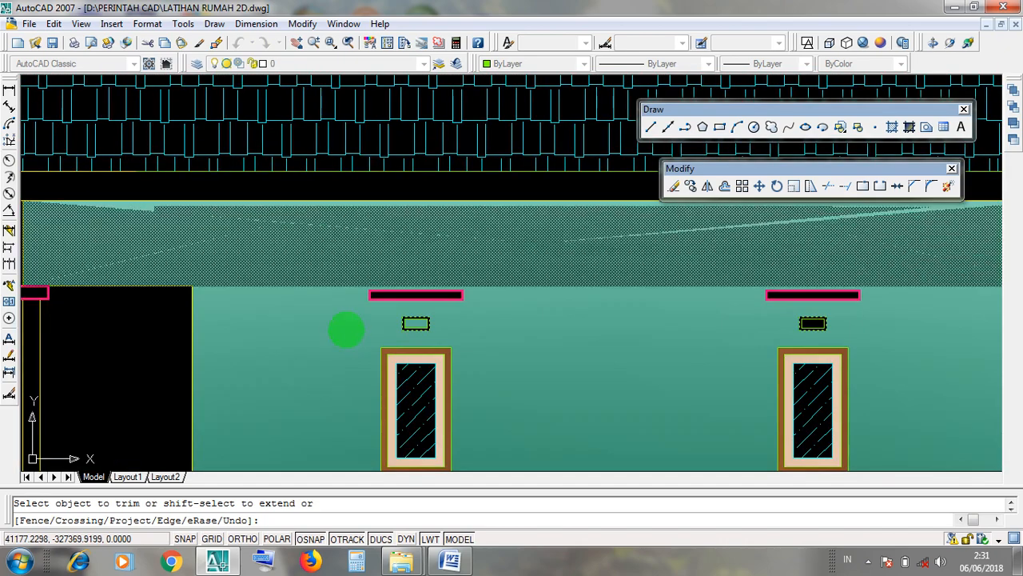
pyautogui.scroll(2, 354, 320)
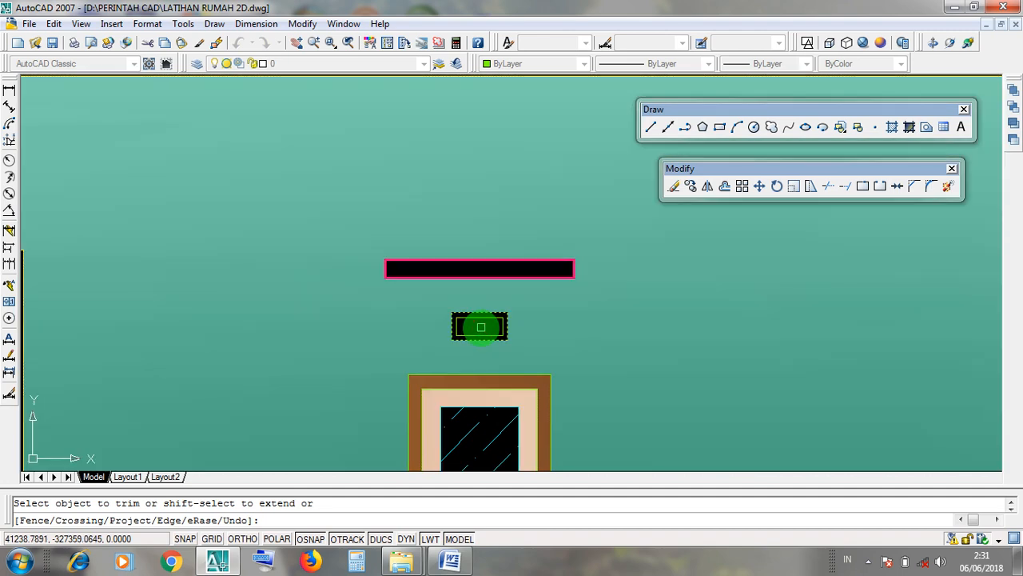
pyautogui.scroll(-4, 480, 326)
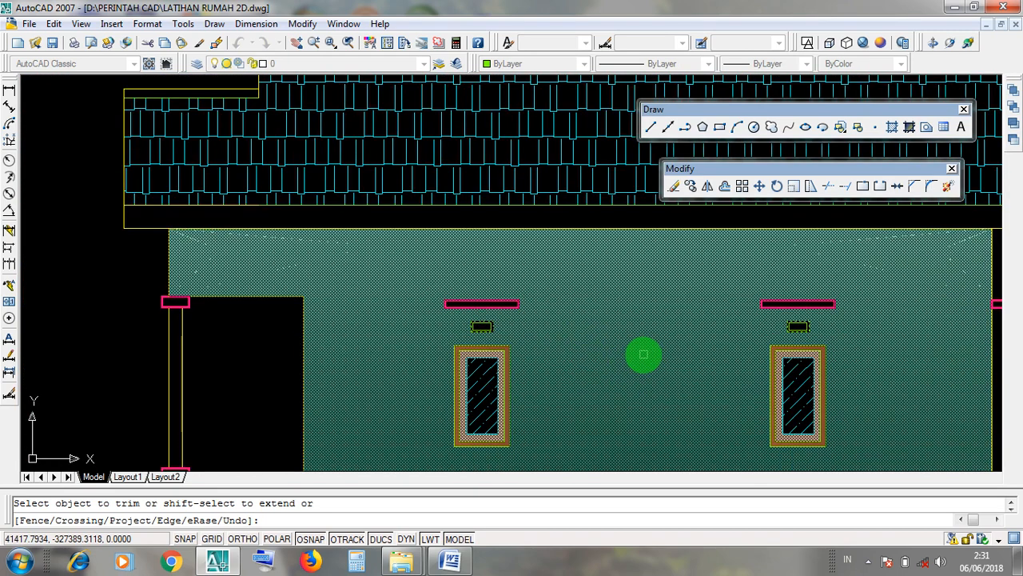
pyautogui.press('Return')
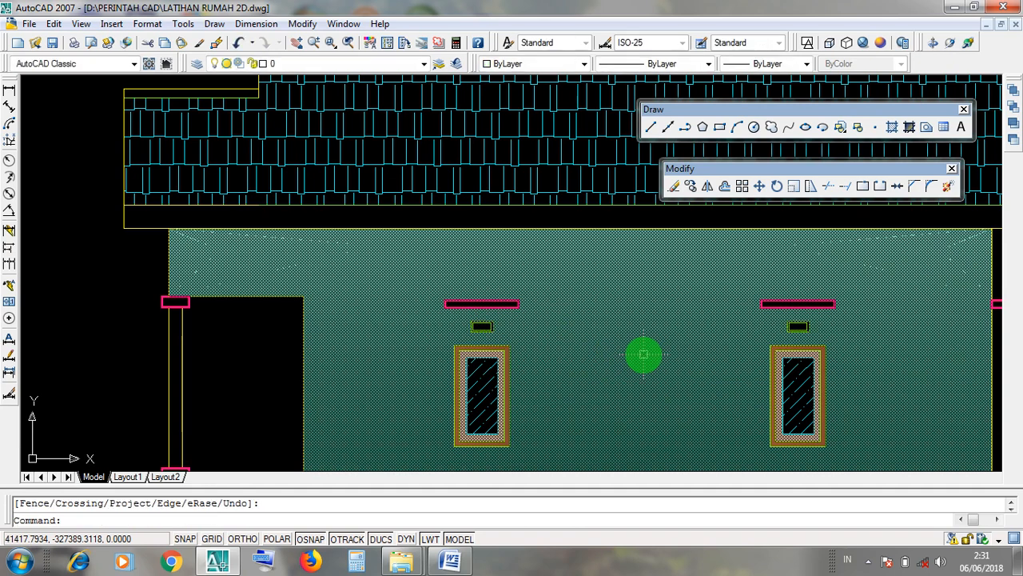
pyautogui.scroll(-4, 676, 326)
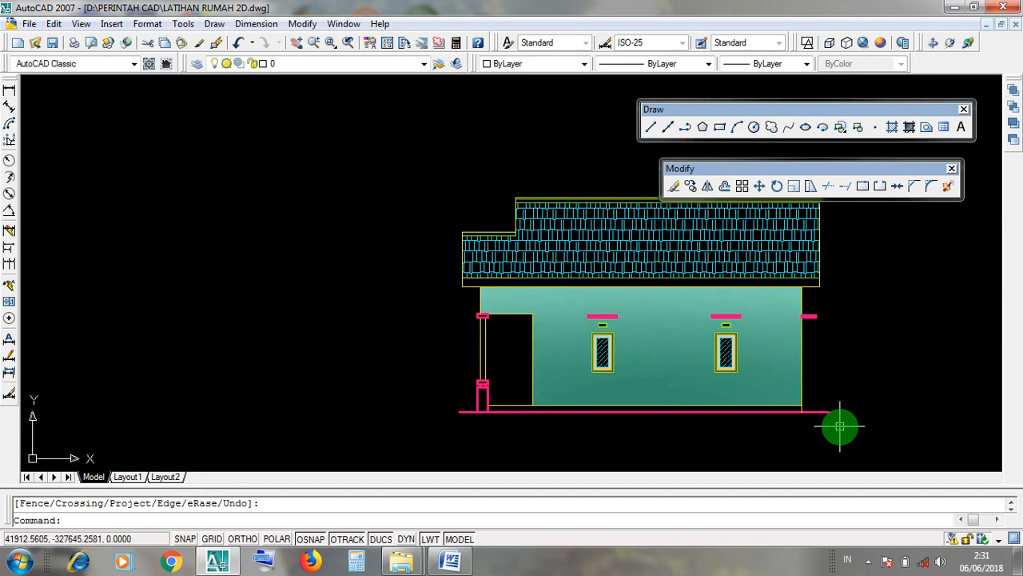
pyautogui.moveTo(859, 369); pyautogui.dragTo(857, 397, button='middle')
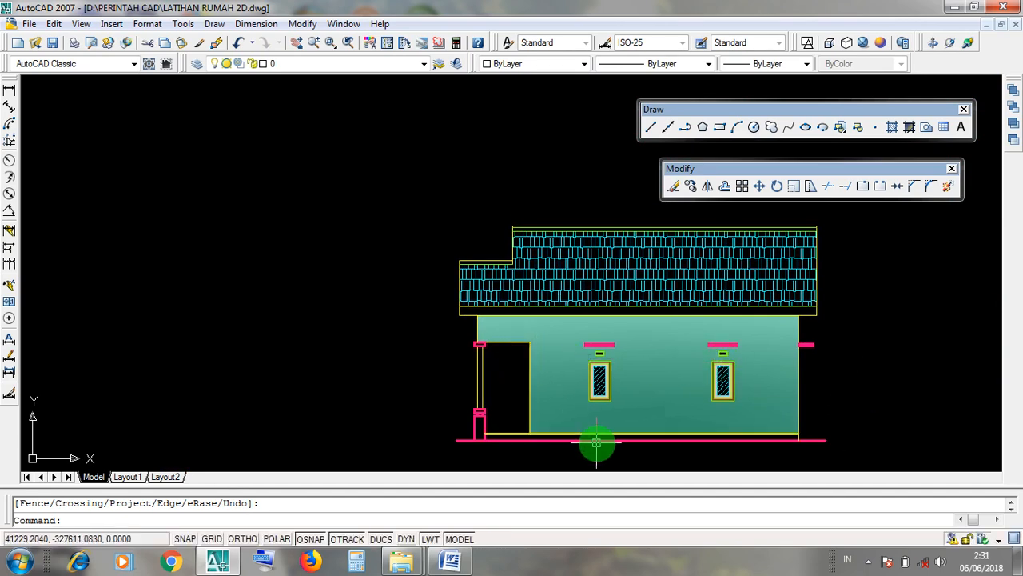
# Examine the gradient settings of the dark grey plinth strip below the wall on the finished side elevation and close them without changes
pyautogui.scroll(3, 676, 444)
pyautogui.click(754, 415)
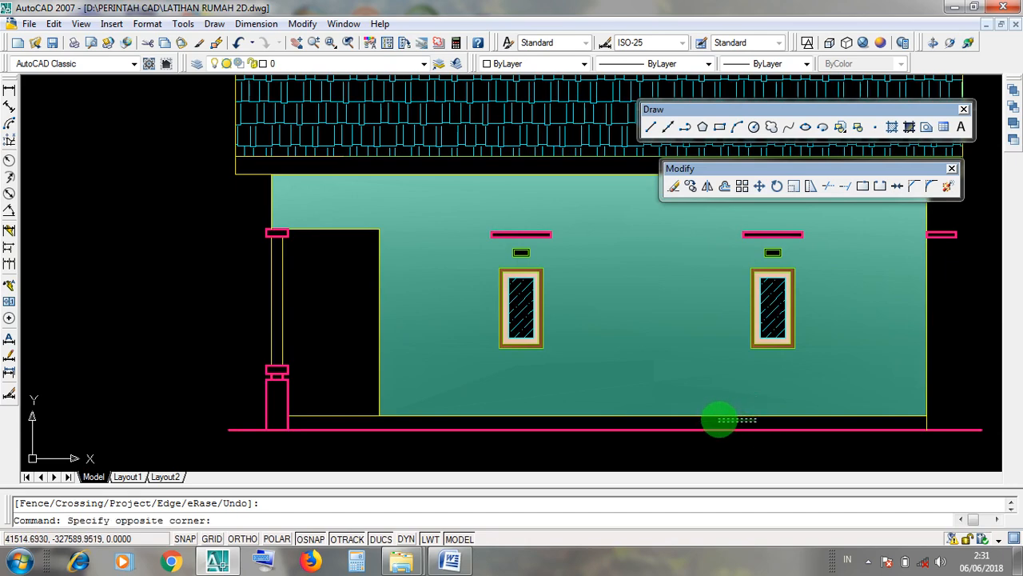
pyautogui.click(720, 420)
pyautogui.scroll(-6, 722, 418)
pyautogui.moveTo(200, 425); pyautogui.dragTo(733, 407, button='middle')
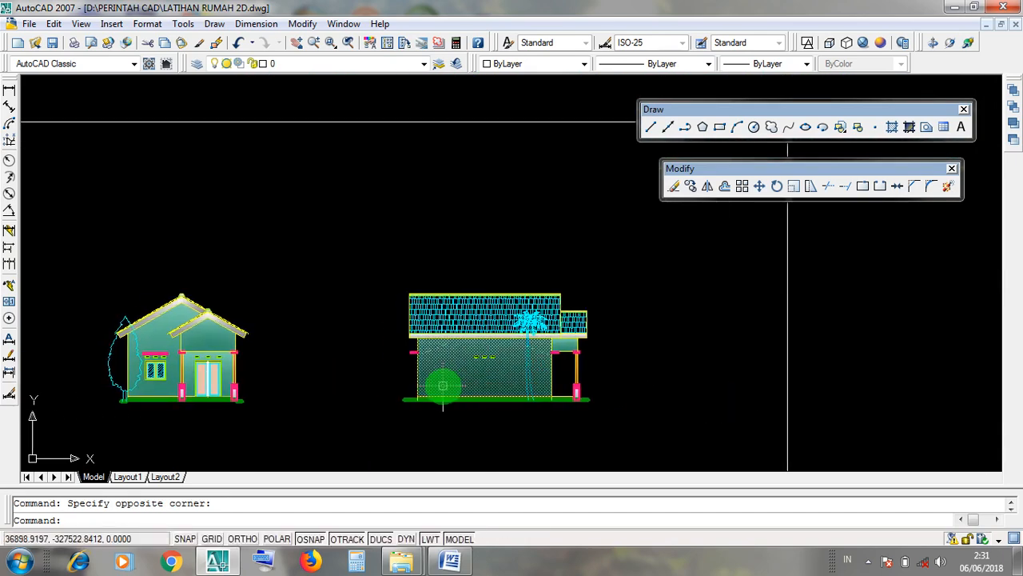
pyautogui.scroll(5, 443, 386)
pyautogui.scroll(-2, 610, 425)
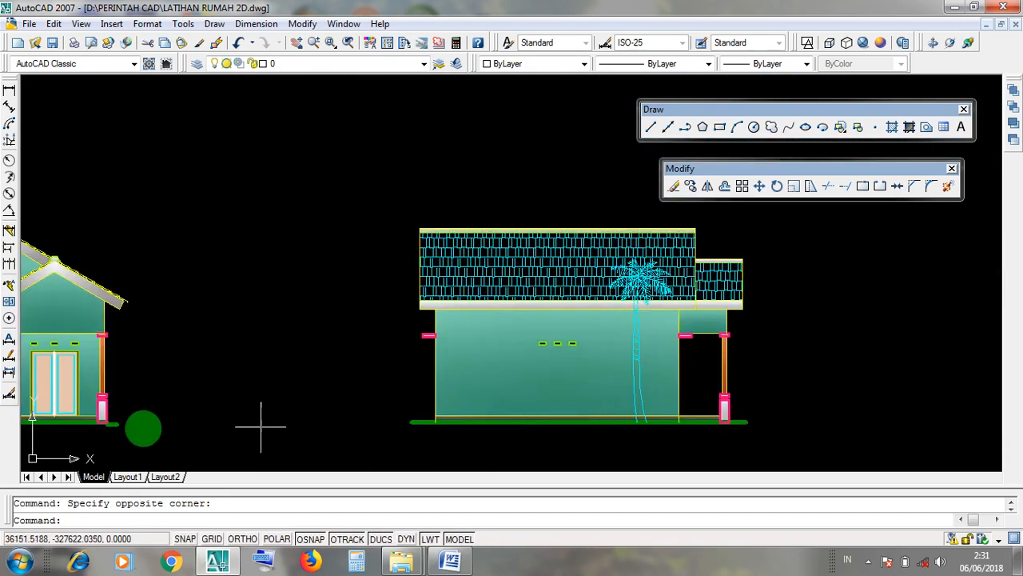
pyautogui.moveTo(260, 426); pyautogui.dragTo(477, 410, button='middle')
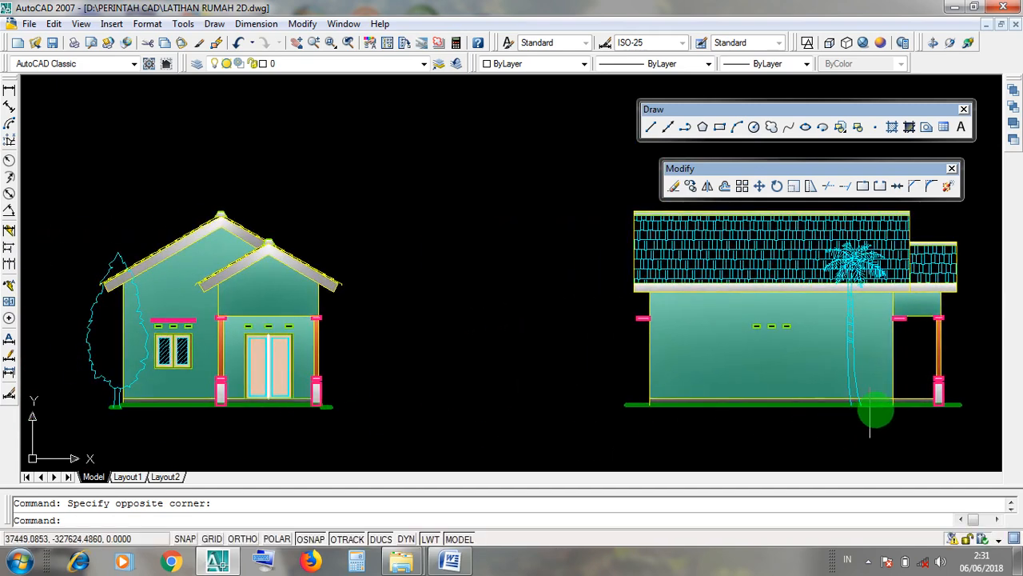
pyautogui.scroll(3, 982, 381)
pyautogui.moveTo(926, 392); pyautogui.dragTo(881, 395, button='middle')
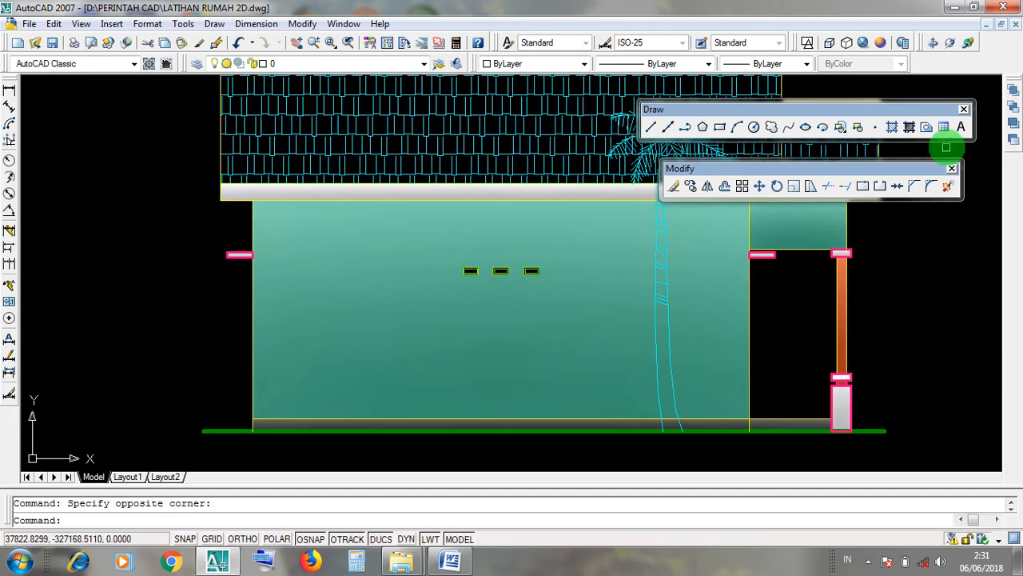
pyautogui.click(911, 128)
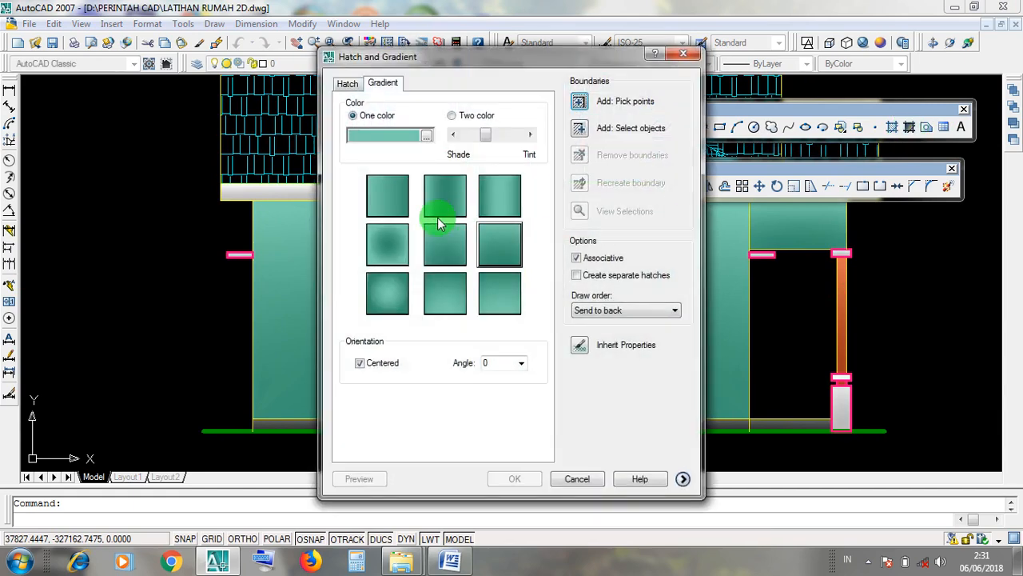
pyautogui.click(577, 479)
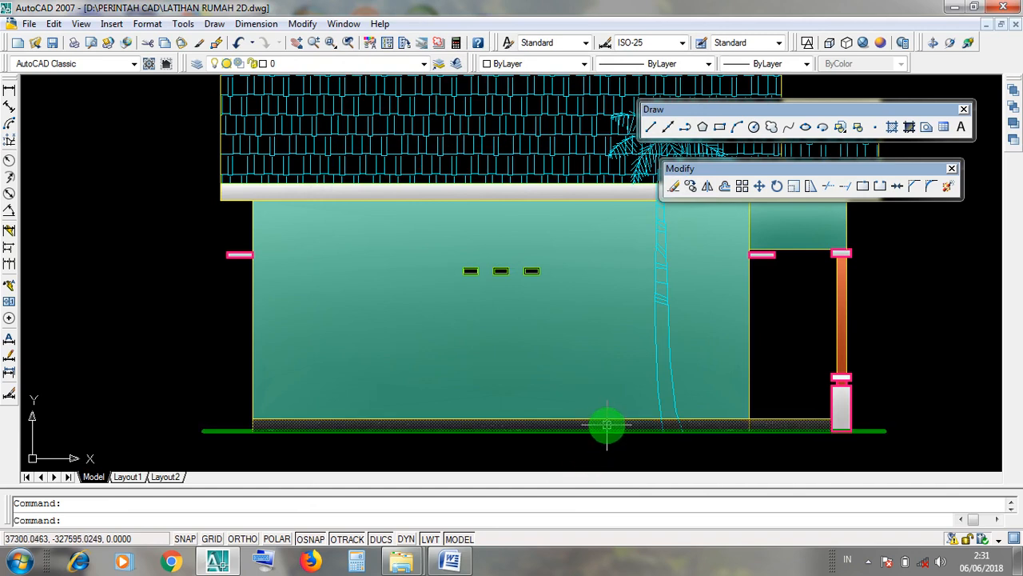
pyautogui.doubleClick(608, 426)
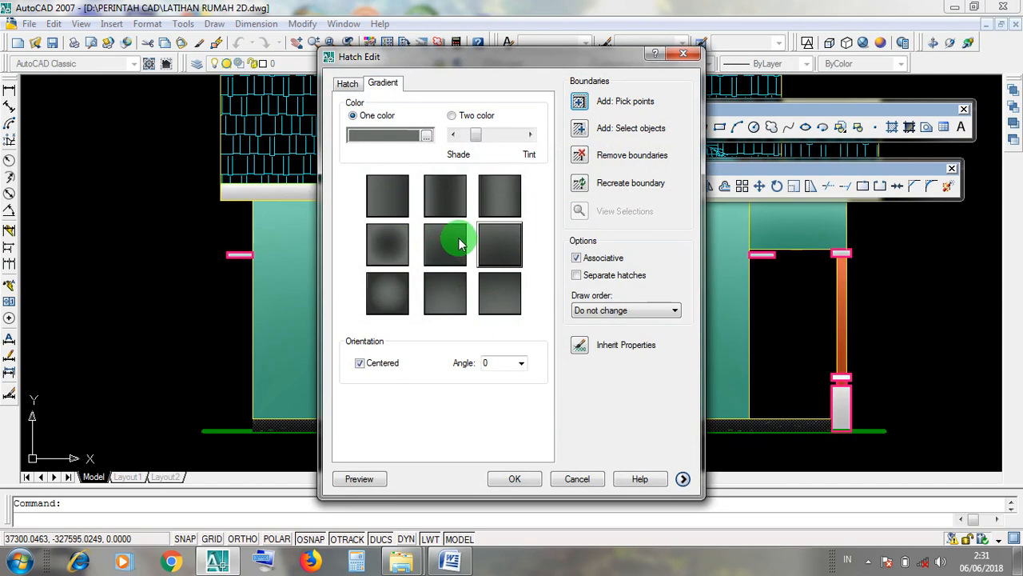
pyautogui.click(575, 477)
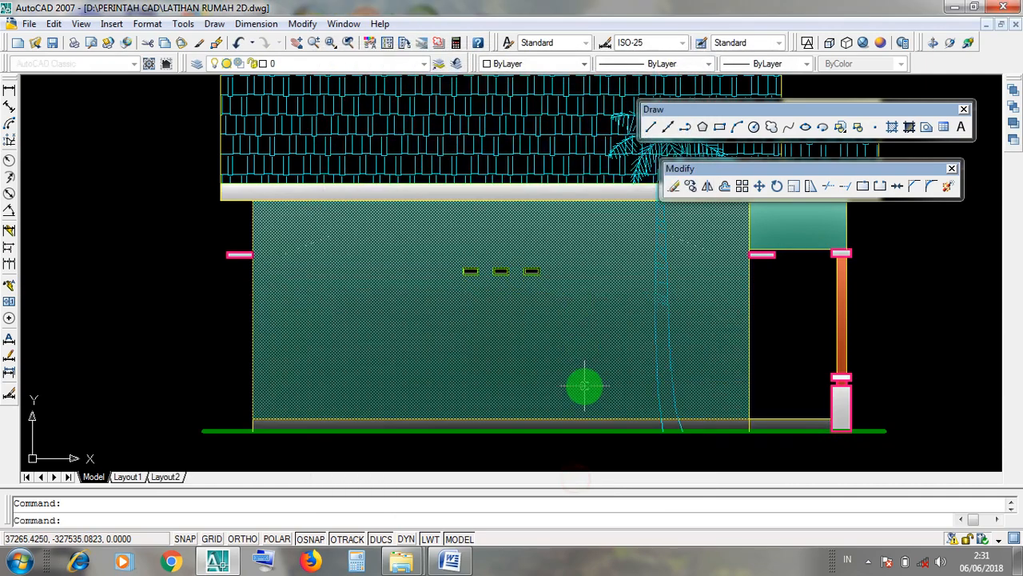
# Examine both ends of the unfilled plinth strip between the green wall and the ground line on the unfinished side elevation
pyautogui.scroll(-5, 584, 386)
pyautogui.scroll(-3, 528, 391)
pyautogui.scroll(8, 735, 408)
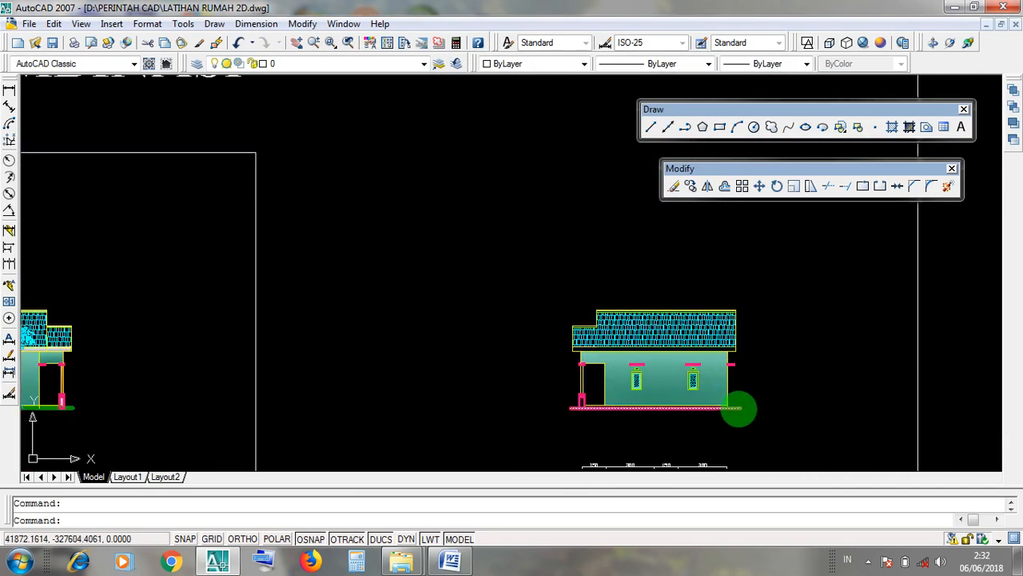
pyautogui.scroll(3, 781, 399)
pyautogui.click(779, 402)
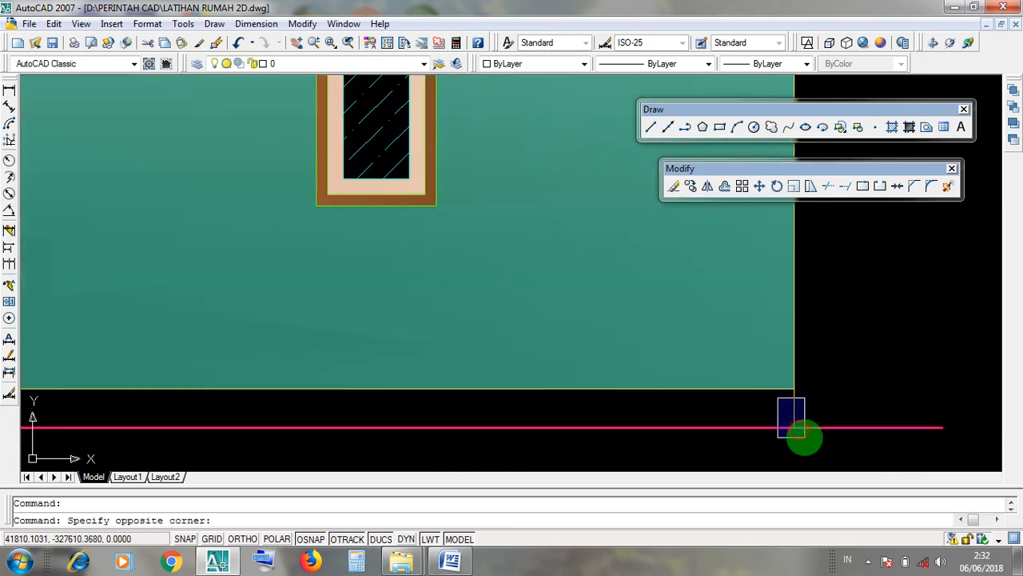
pyautogui.click(783, 415)
pyautogui.scroll(-4, 797, 404)
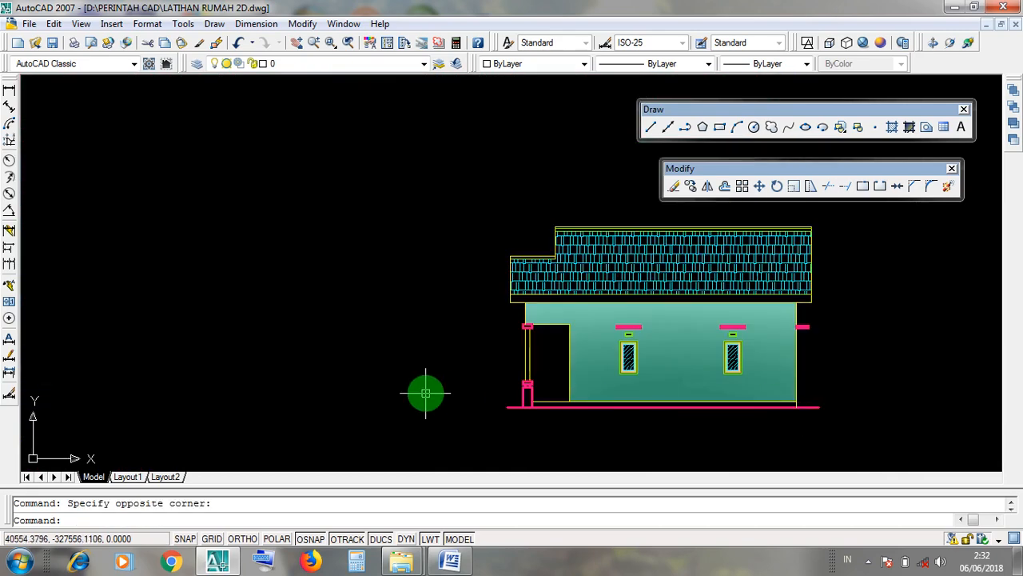
pyautogui.scroll(3, 517, 403)
pyautogui.click(573, 381)
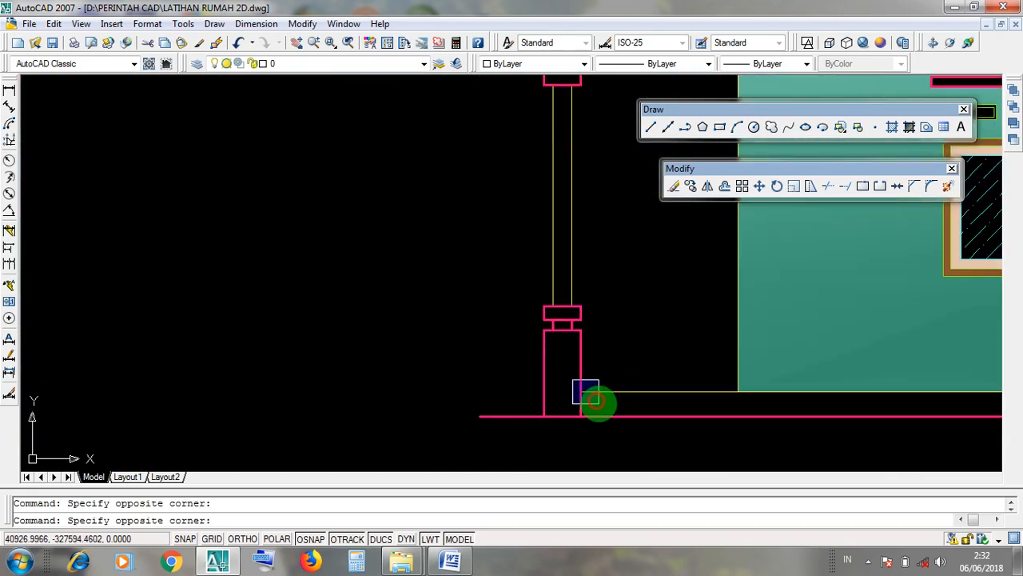
pyautogui.click(737, 416)
pyautogui.scroll(-3, 822, 418)
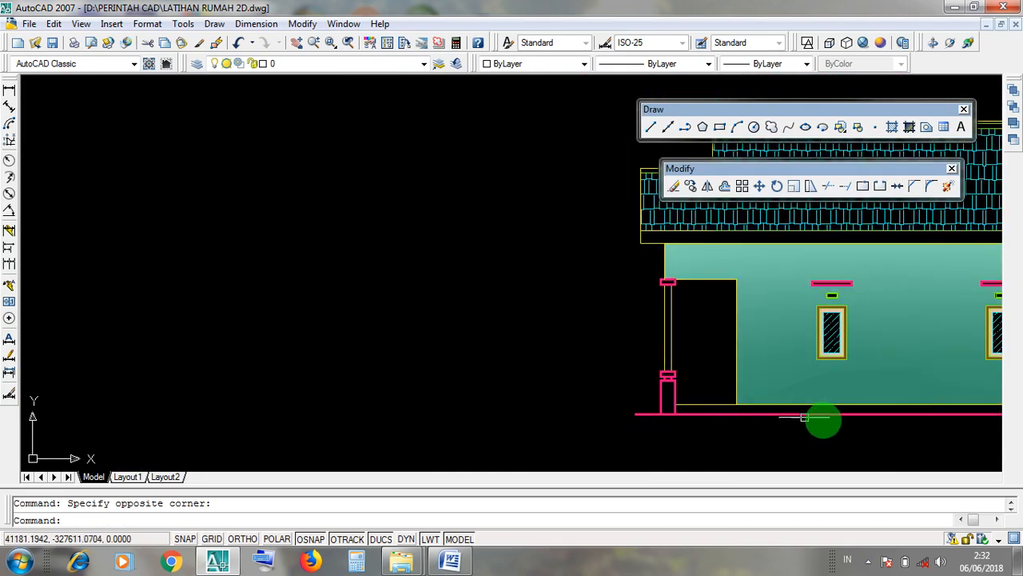
pyautogui.moveTo(823, 418); pyautogui.dragTo(537, 421, button='middle')
# Highlight the ground line, outer wall line and wall base line to check the plinth boundary, dismiss the Windows error, and clear the selection
pyautogui.click(583, 416)
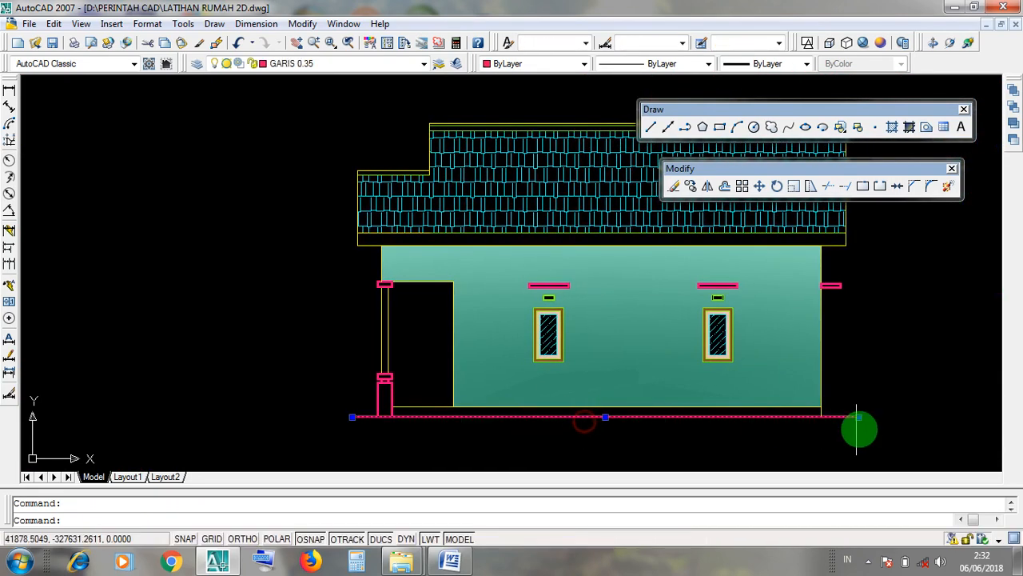
pyautogui.scroll(2, 834, 416)
pyautogui.scroll(2, 834, 416)
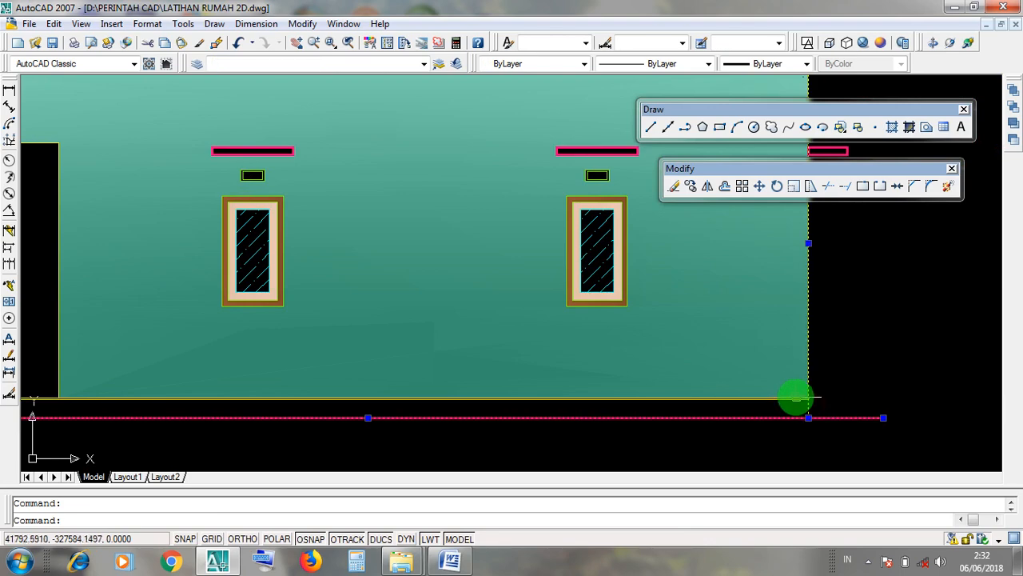
pyautogui.click(795, 397)
pyautogui.scroll(-3, 795, 405)
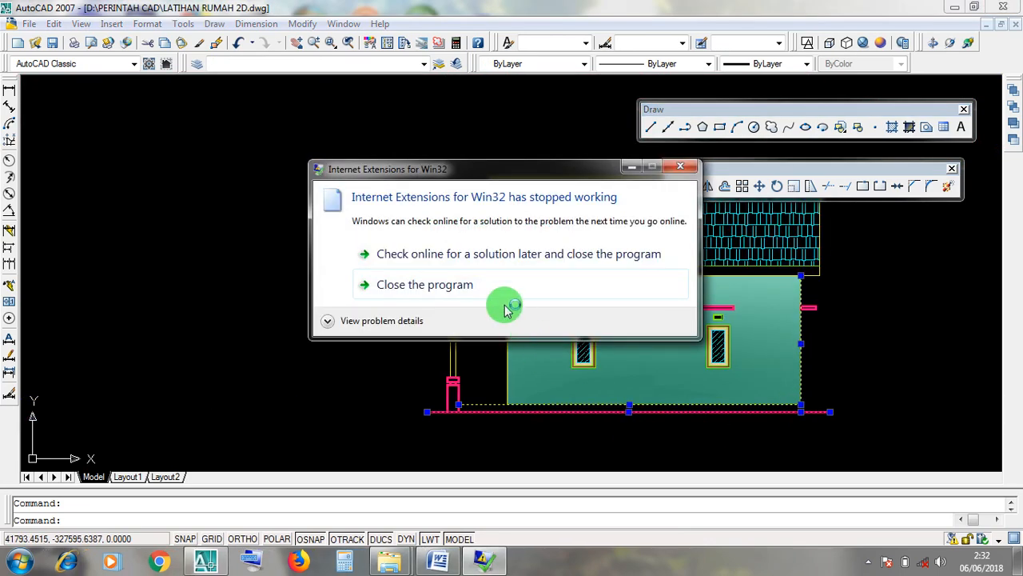
pyautogui.click(503, 288)
pyautogui.scroll(3, 472, 400)
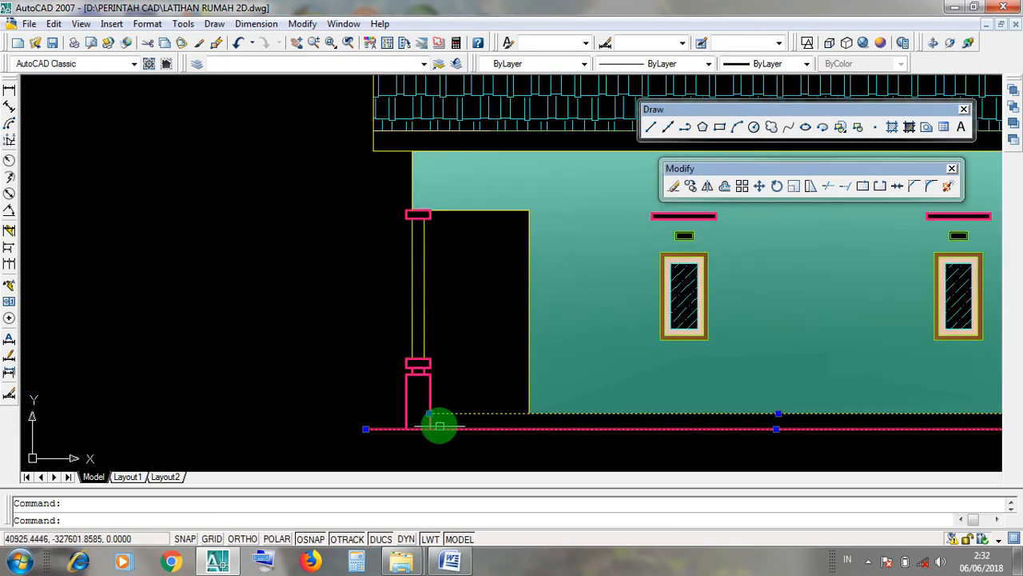
pyautogui.scroll(-4, 513, 426)
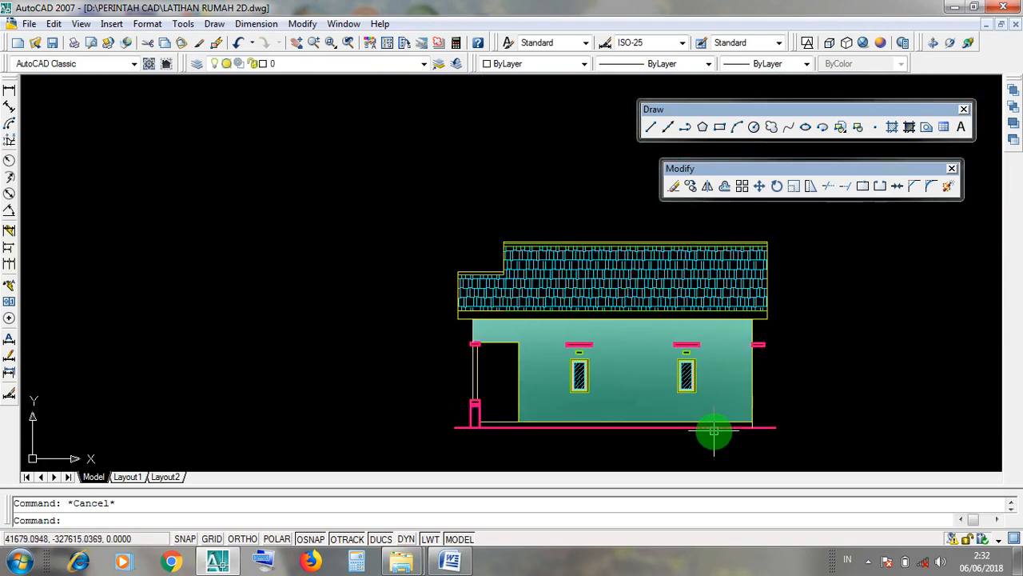
# Examine the outer corner of the plinth strip where the wall edge meets the wall base line and ground line
pyautogui.scroll(3, 704, 438)
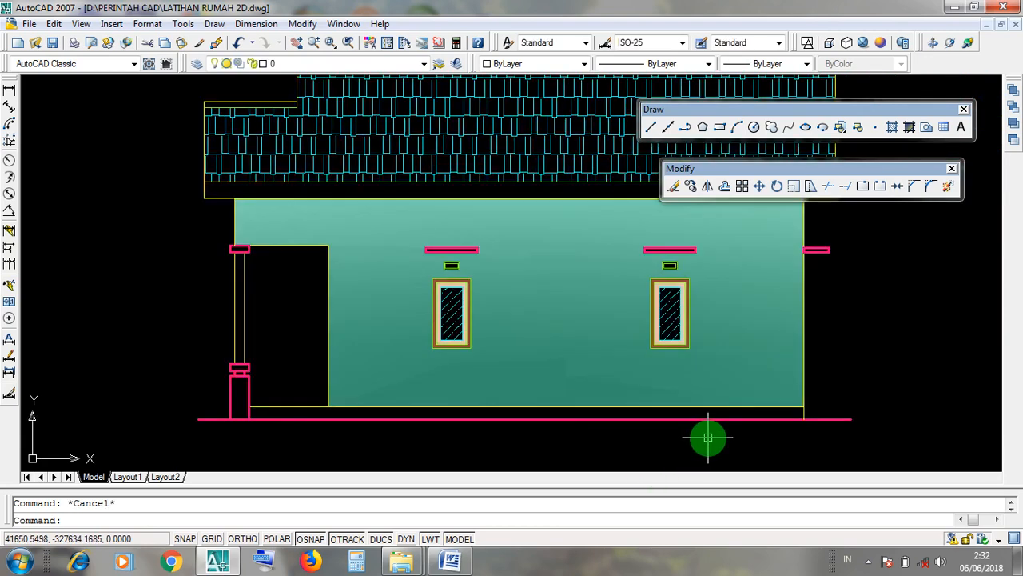
pyautogui.scroll(3, 804, 413)
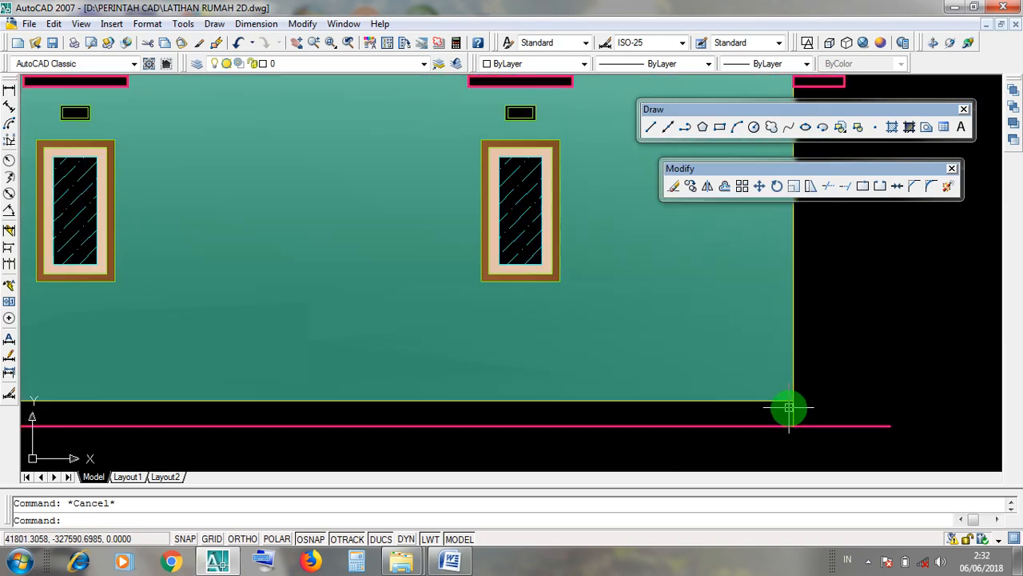
pyautogui.scroll(3, 795, 411)
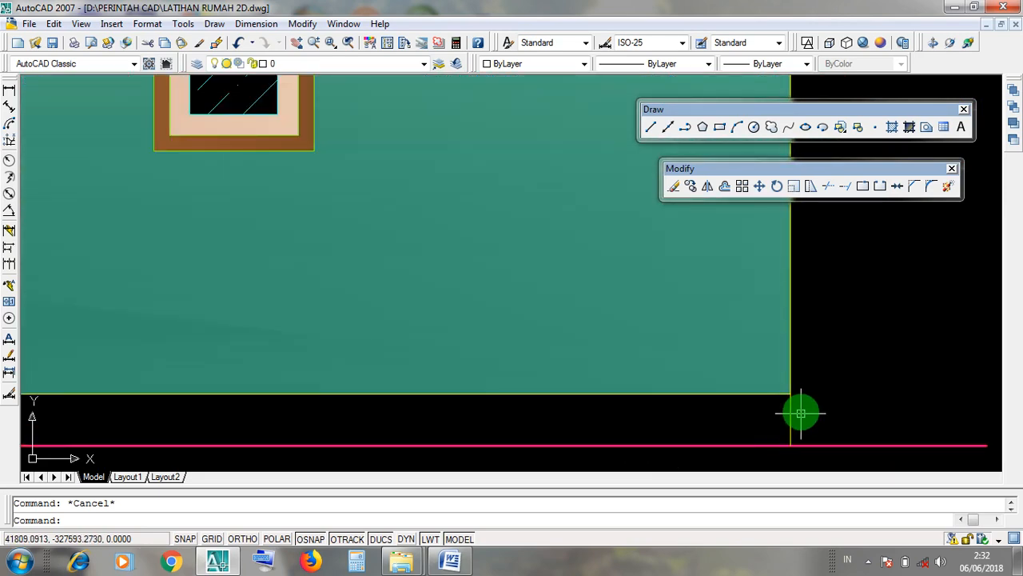
pyautogui.scroll(-4, 780, 424)
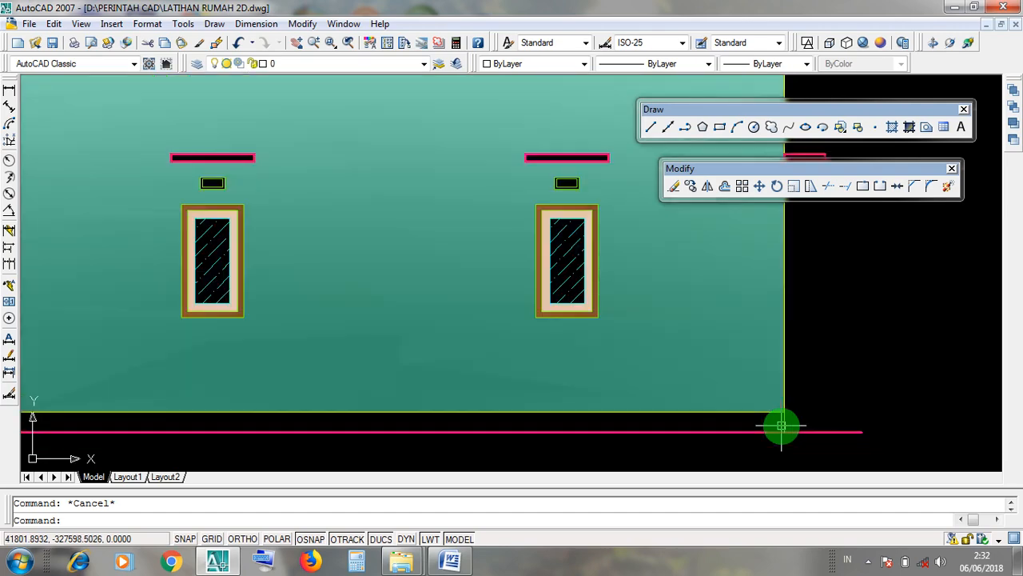
pyautogui.scroll(2, 783, 415)
pyautogui.scroll(2, 786, 411)
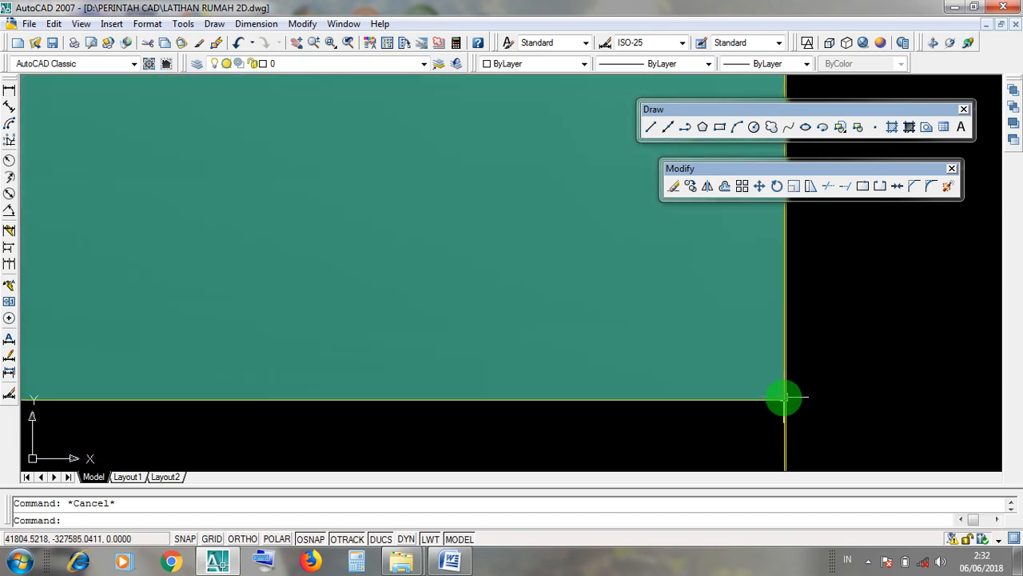
pyautogui.scroll(-2, 799, 412)
pyautogui.scroll(-5, 818, 424)
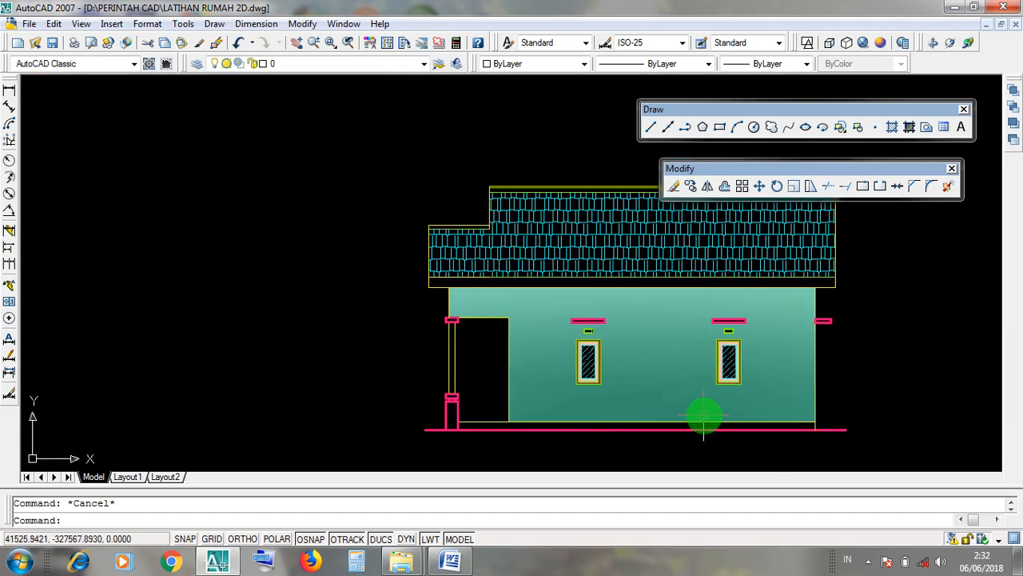
pyautogui.scroll(1, 749, 404)
pyautogui.scroll(2, 778, 402)
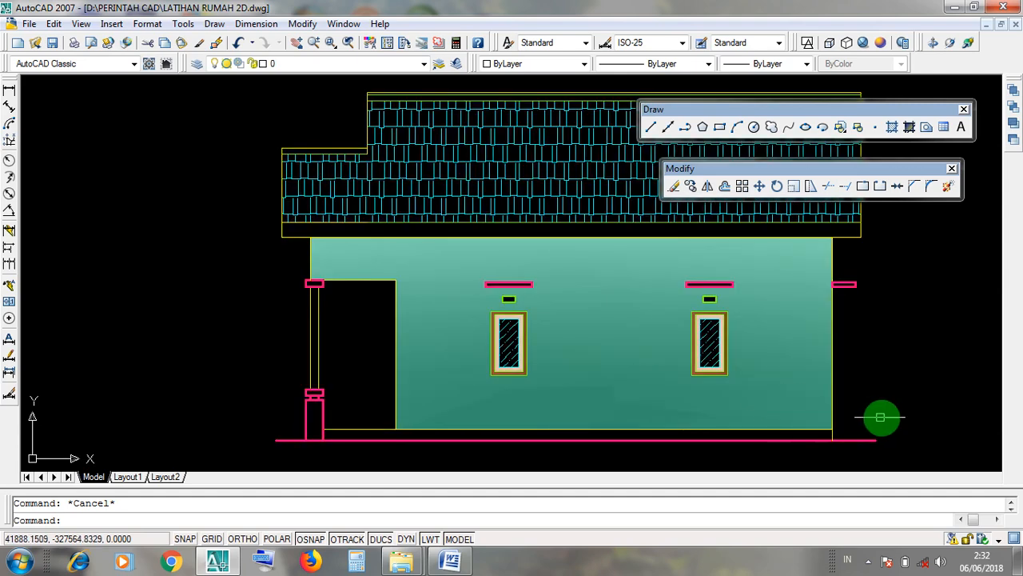
# Configure a one-color dark grey gradient with the third middle-row pattern, centered at angle 0, and draw order Send to back
pyautogui.click(910, 128)
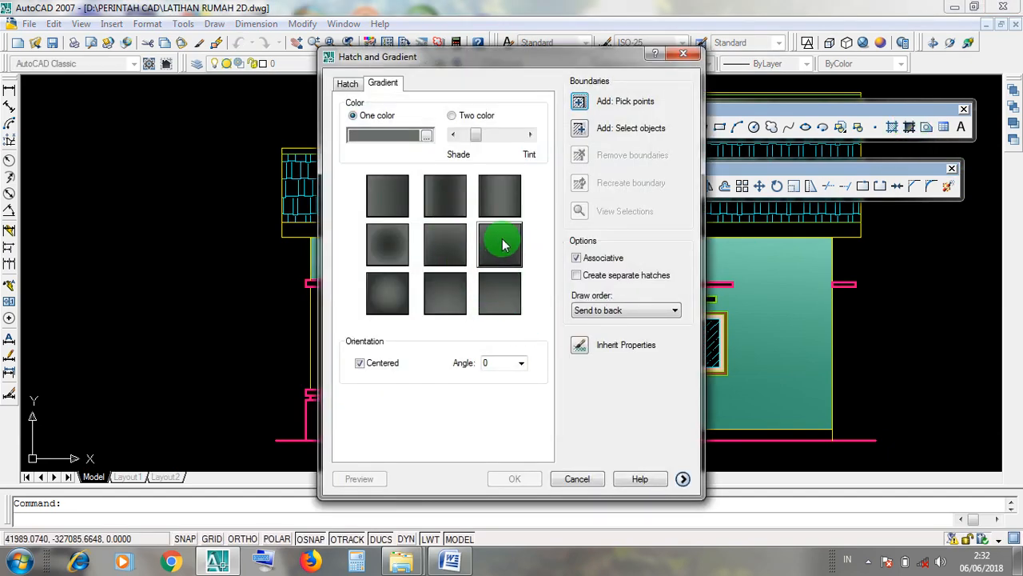
pyautogui.click(502, 243)
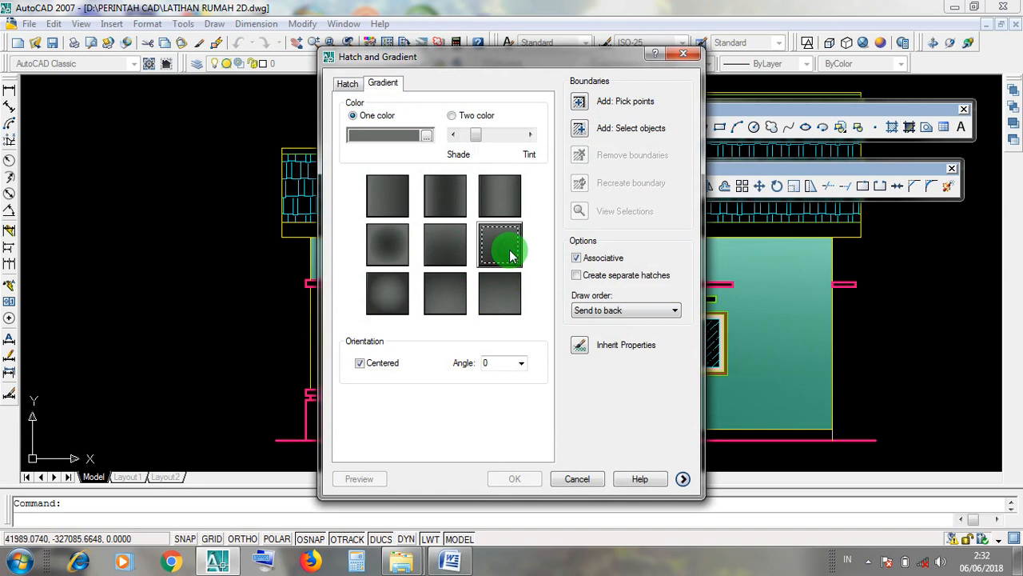
pyautogui.click(498, 249)
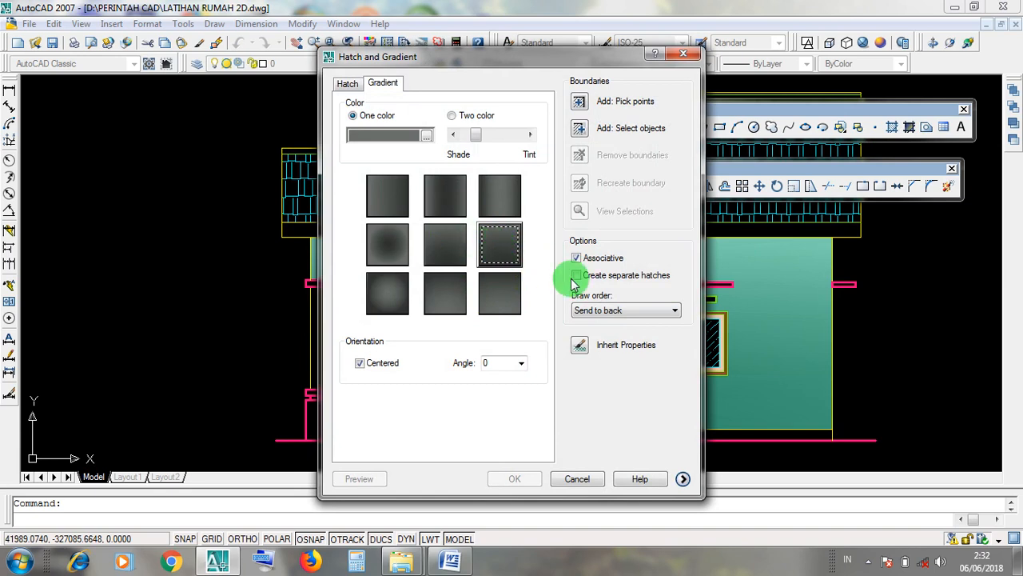
pyautogui.click(603, 311)
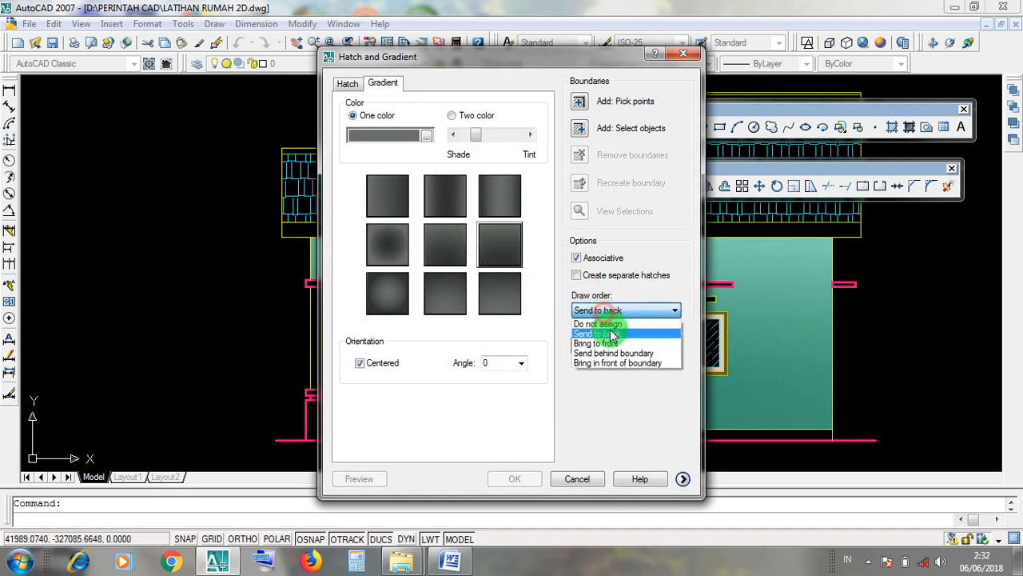
pyautogui.click(611, 333)
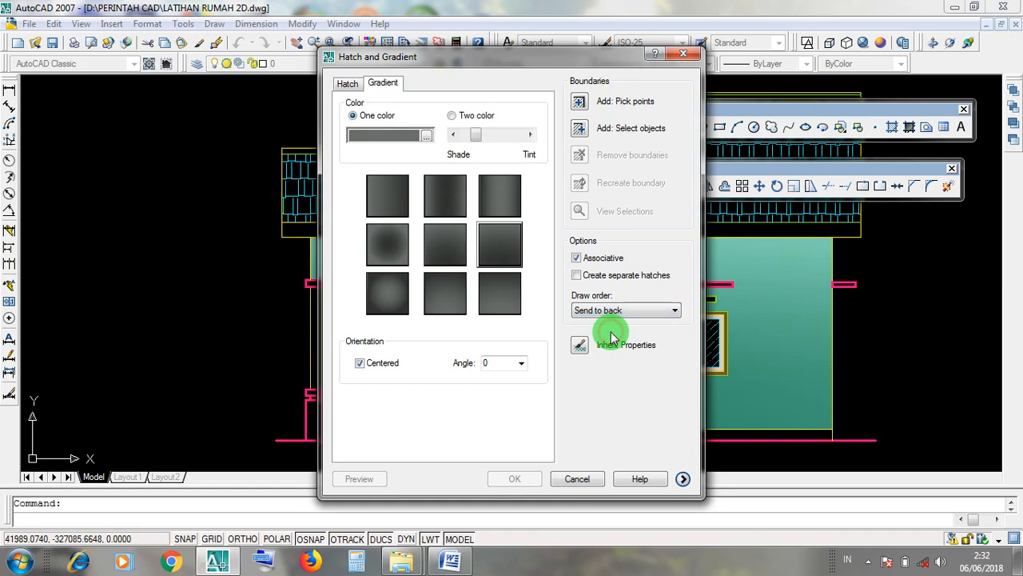
# Apply the dark grey gradient to the plinth strip between the wall base line and ground line on the unfinished side elevation
pyautogui.click(580, 102)
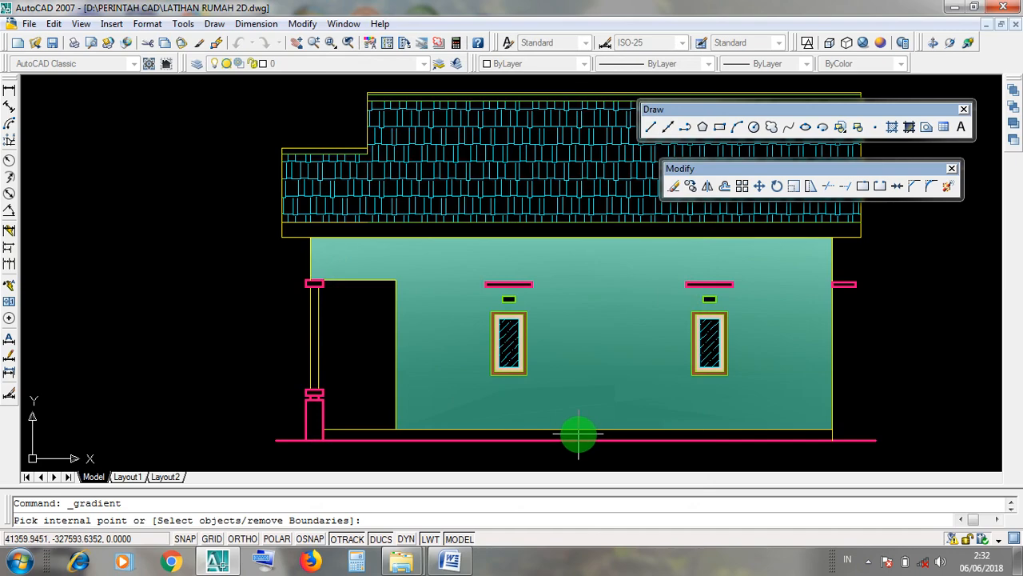
pyautogui.moveTo(578, 434)
pyautogui.mouseDown(button='middle')
pyautogui.moveTo(489, 404)
pyautogui.moveTo(231, 384)
pyautogui.moveTo(482, 434)
pyautogui.mouseUp(button='middle')
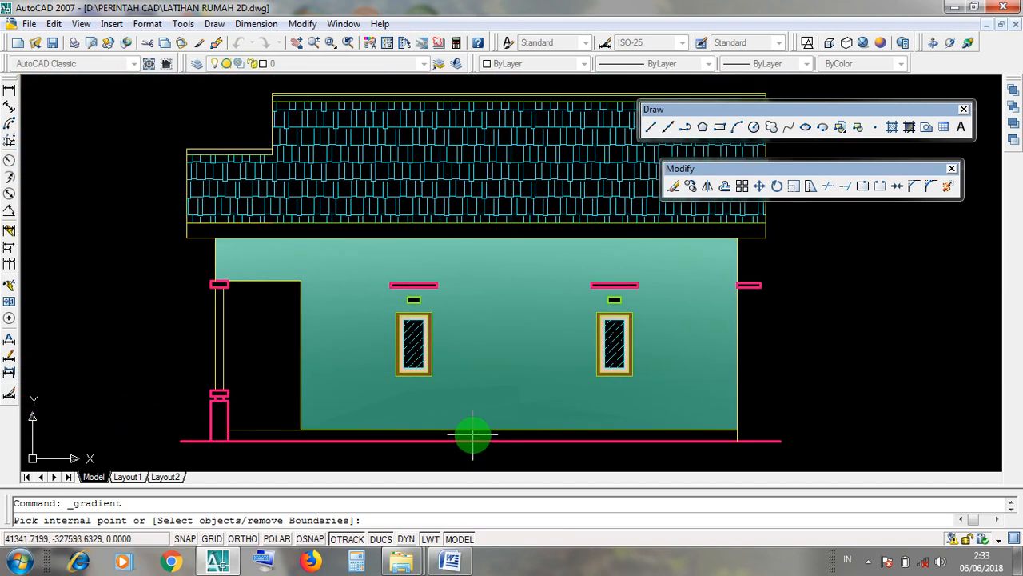
pyautogui.click(473, 436)
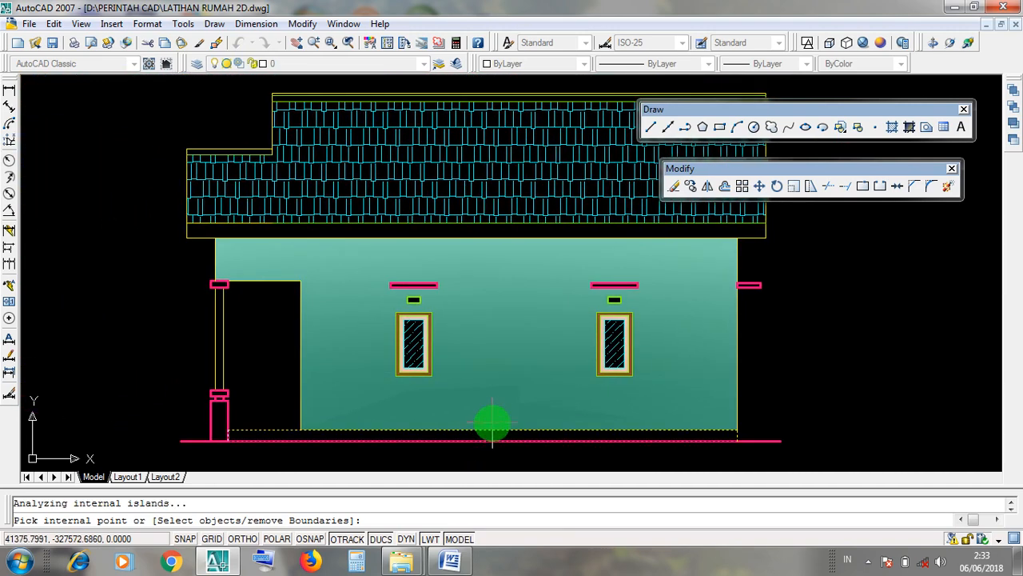
pyautogui.press('Return')
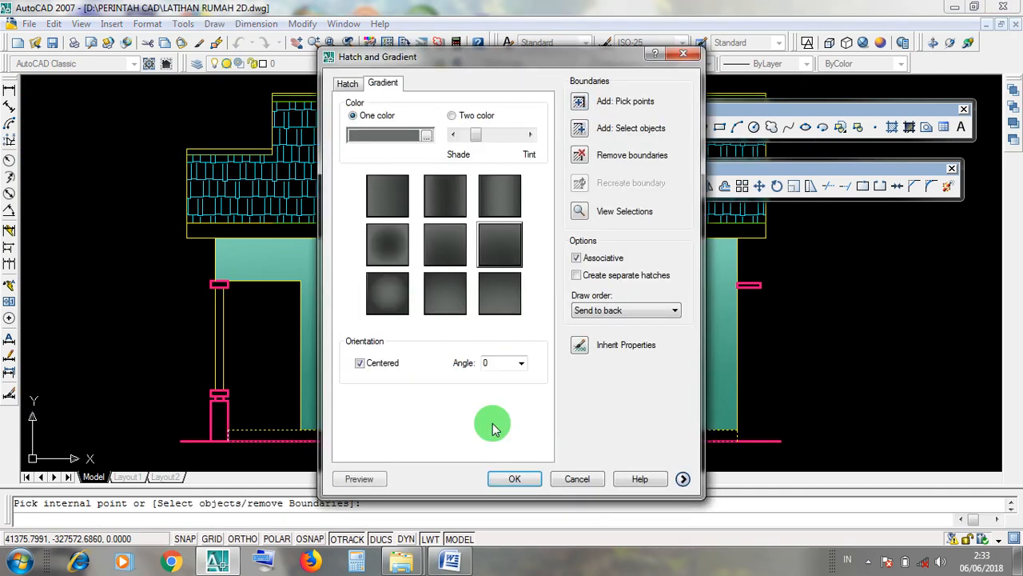
pyautogui.click(514, 479)
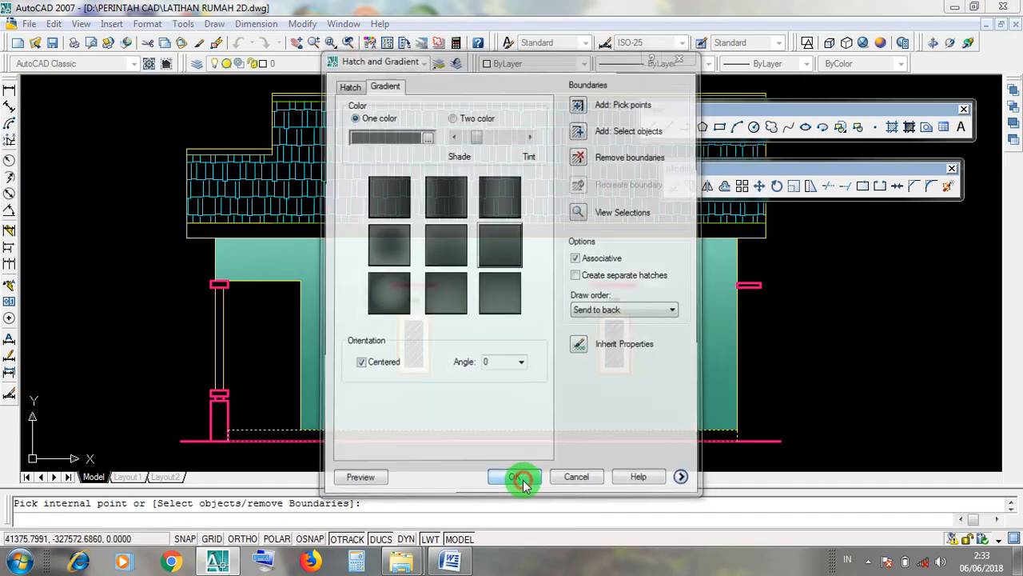
pyautogui.moveTo(840, 388); pyautogui.dragTo(811, 414, button='middle')
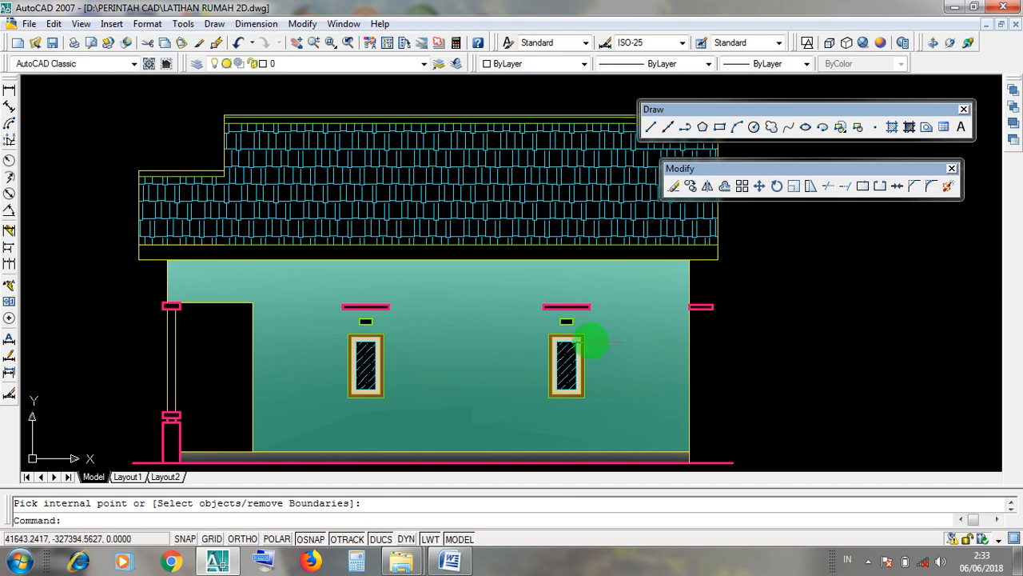
# Examine the porch column and the window canopies on the unfinished side elevation for areas still without a fill
pyautogui.click(520, 323)
pyautogui.scroll(-2, 251, 397)
pyautogui.moveTo(251, 397); pyautogui.dragTo(404, 359, button='middle')
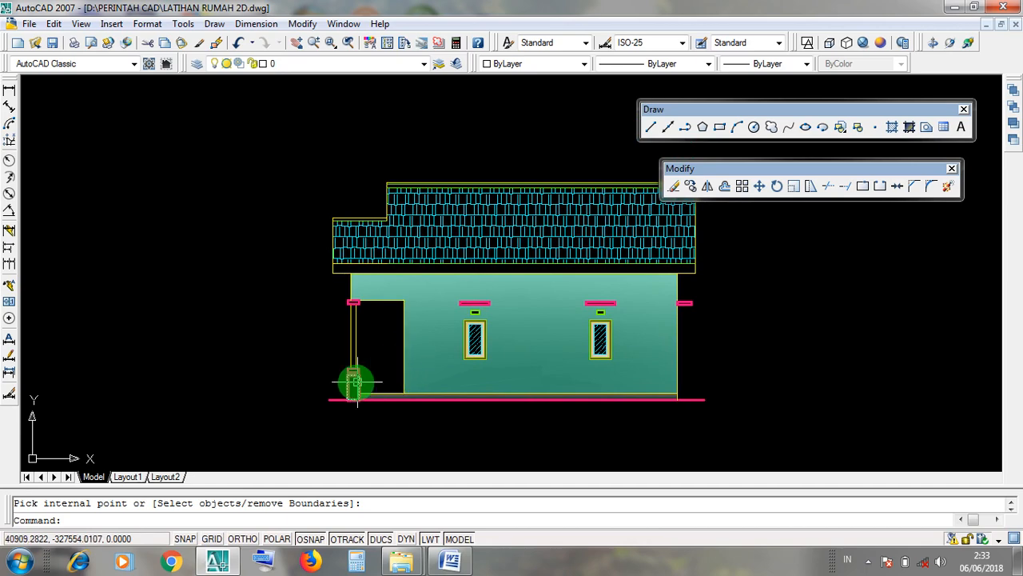
pyautogui.scroll(5, 354, 384)
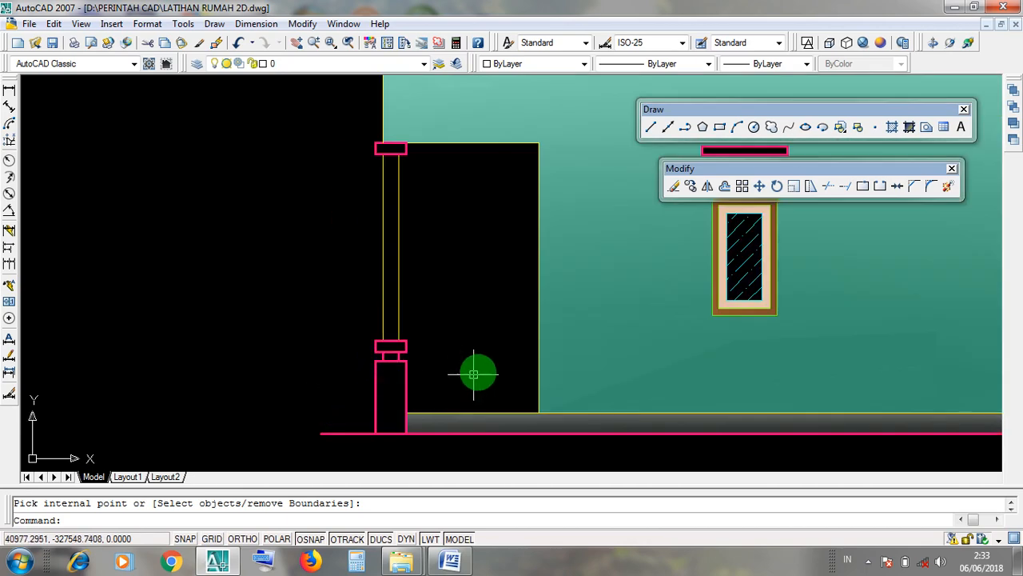
pyautogui.moveTo(486, 329); pyautogui.dragTo(423, 413, button='middle')
pyautogui.moveTo(649, 268); pyautogui.dragTo(522, 338, button='middle')
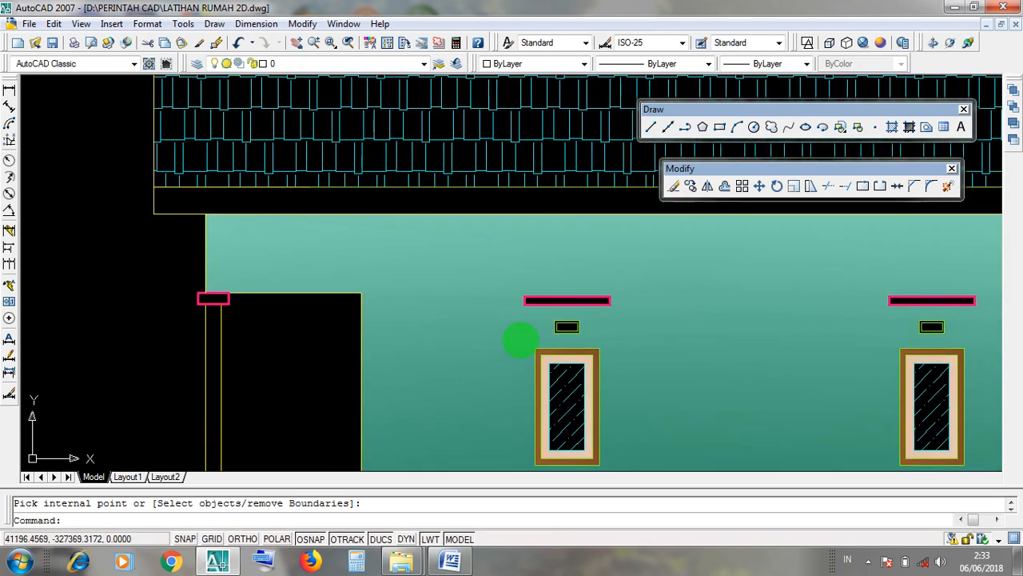
pyautogui.scroll(-6, 564, 312)
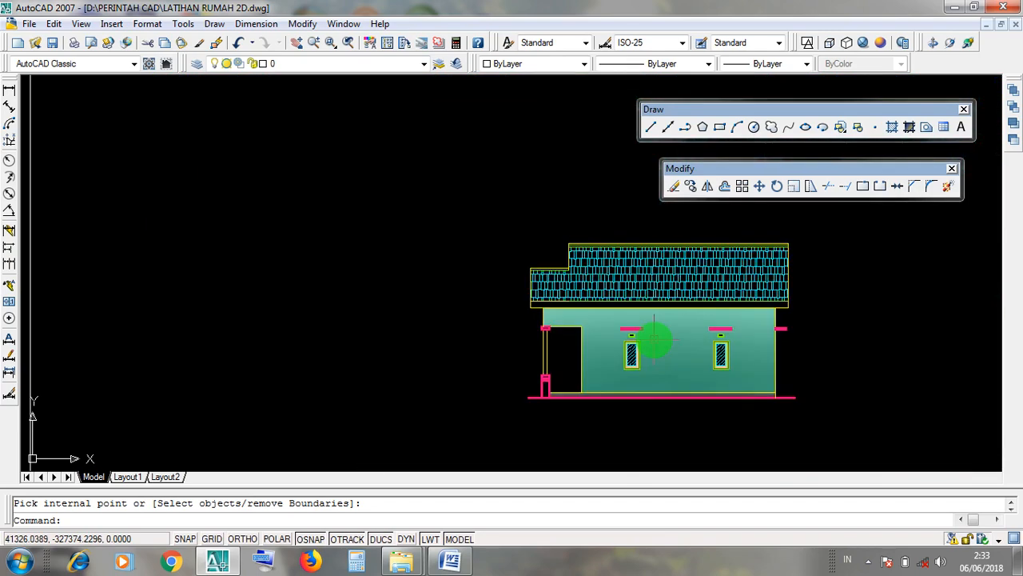
# Examine the canopy strip above the window on the finished front elevation as the colour reference
pyautogui.moveTo(369, 369); pyautogui.dragTo(792, 388, button='middle')
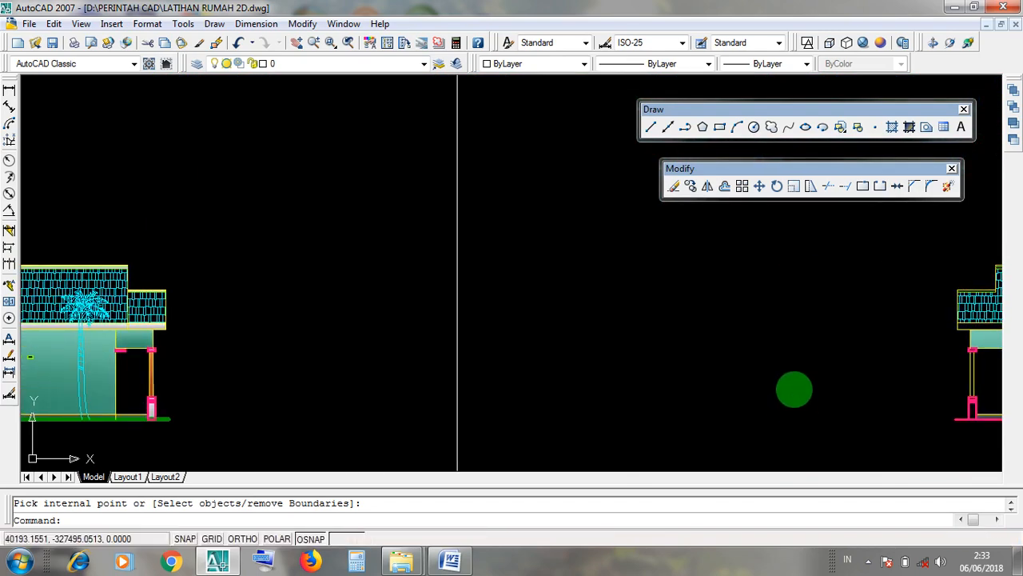
pyautogui.scroll(-2, 792, 389)
pyautogui.moveTo(186, 372); pyautogui.dragTo(301, 359, button='middle')
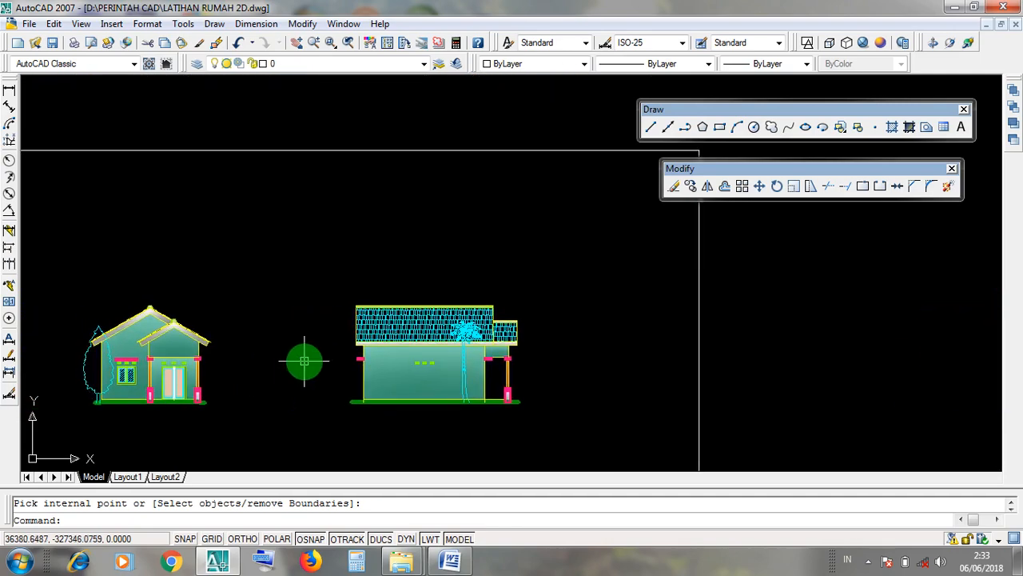
pyautogui.scroll(8, 149, 354)
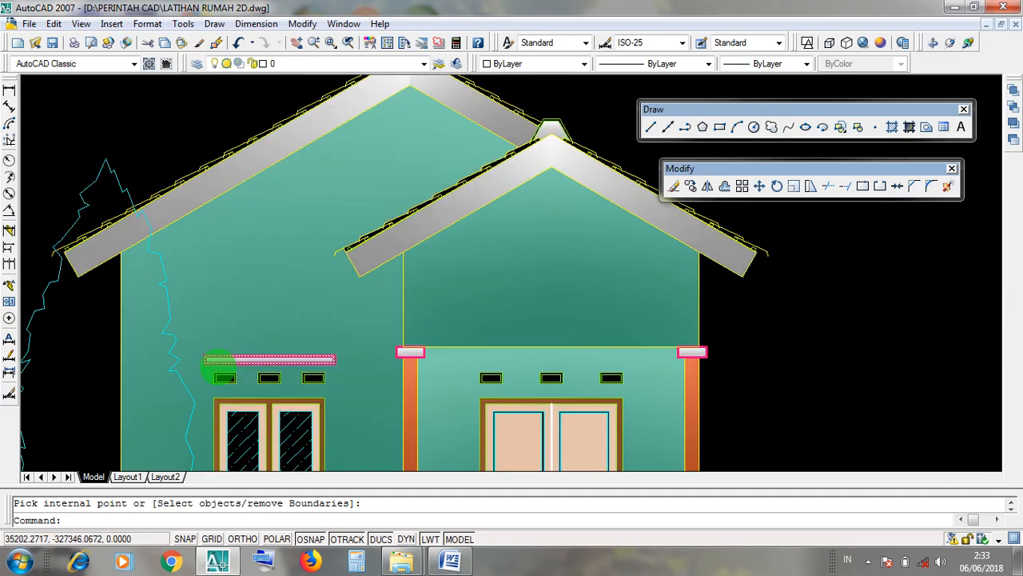
pyautogui.scroll(3, 235, 359)
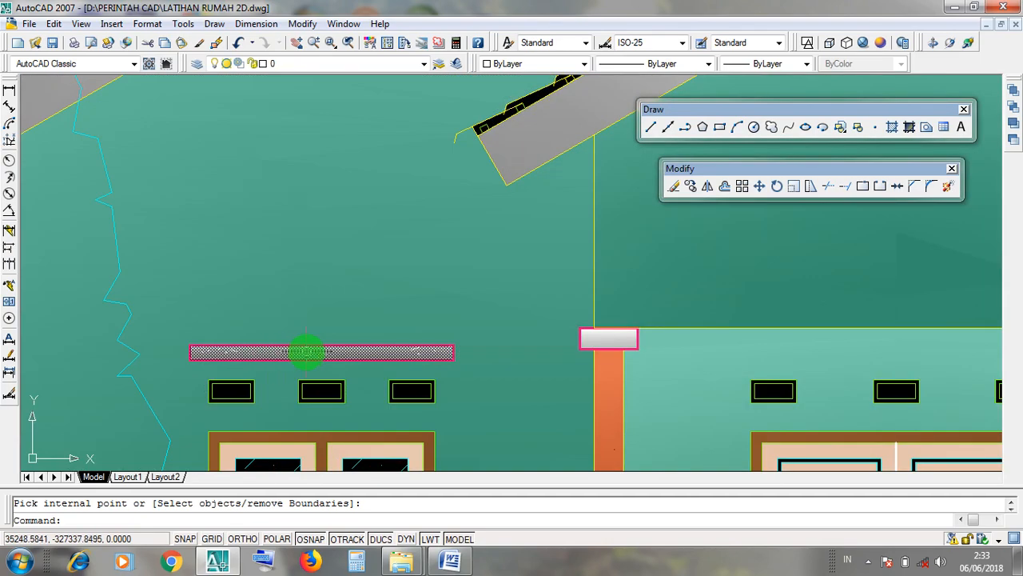
pyautogui.click(469, 361)
pyautogui.scroll(-6, 468, 360)
pyautogui.scroll(5, 476, 374)
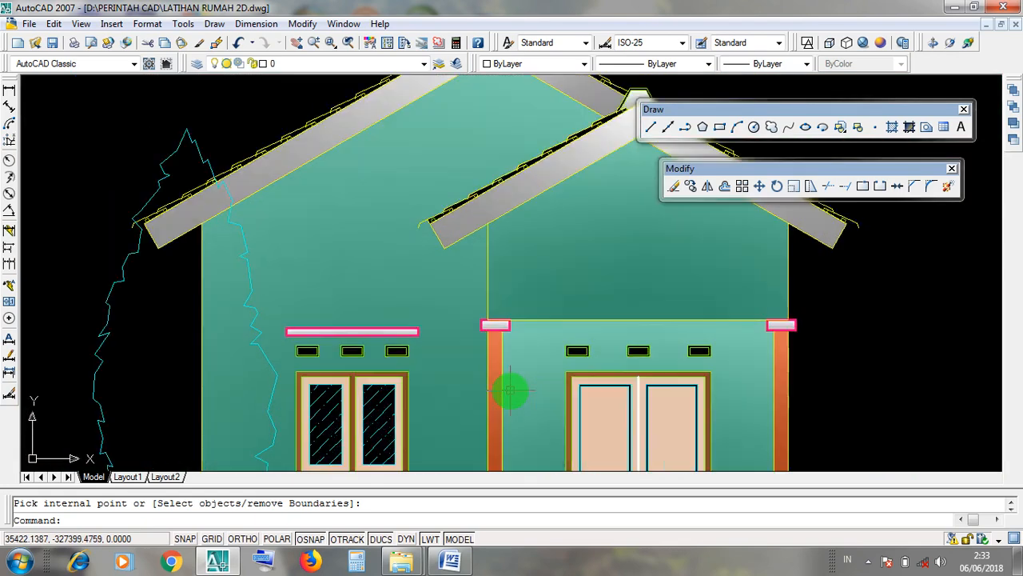
# Check the gradient settings of the window canopy fill on the finished front elevation and close them without changes
pyautogui.click(359, 313)
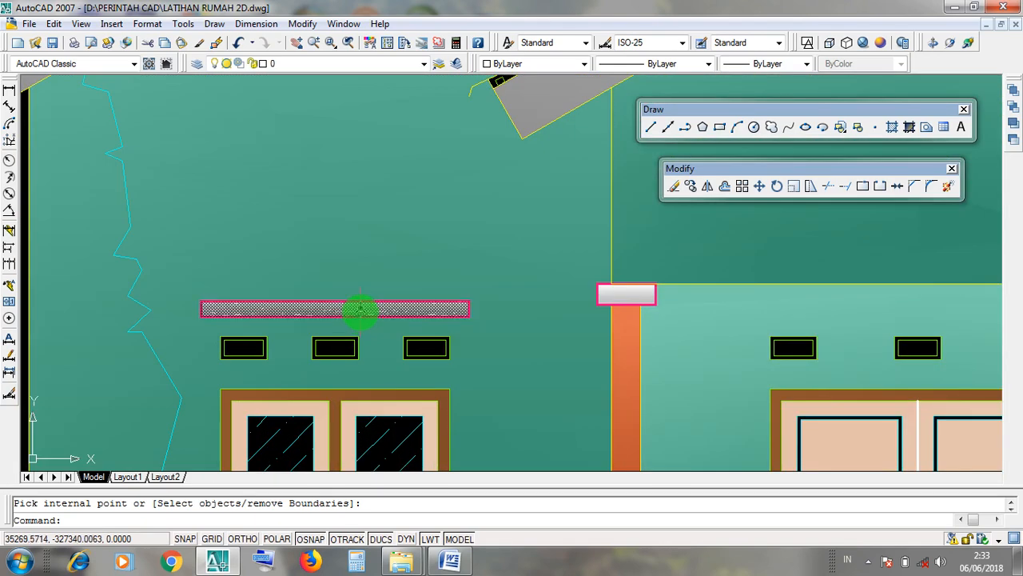
pyautogui.scroll(-4, 361, 311)
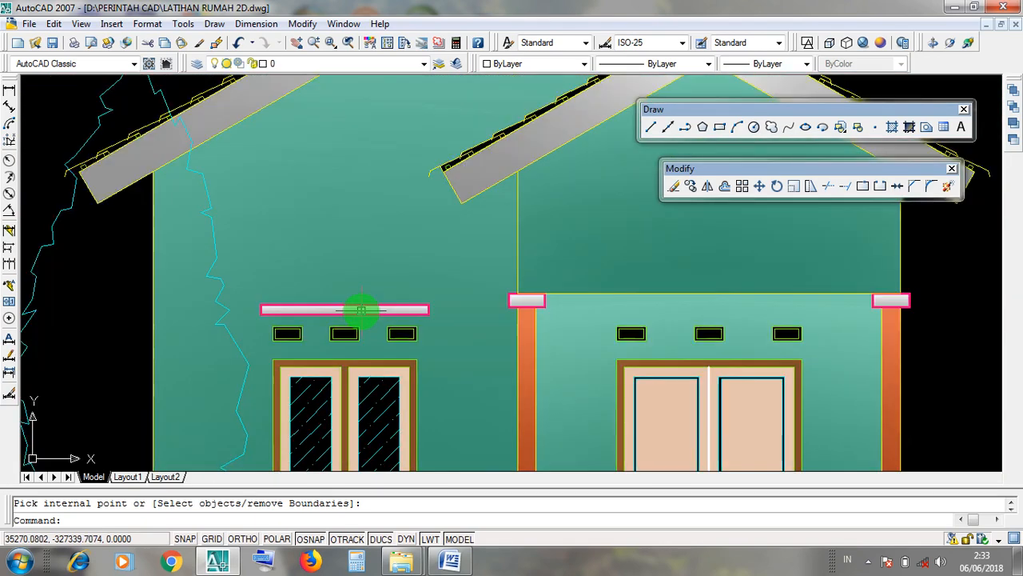
pyautogui.scroll(2, 361, 310)
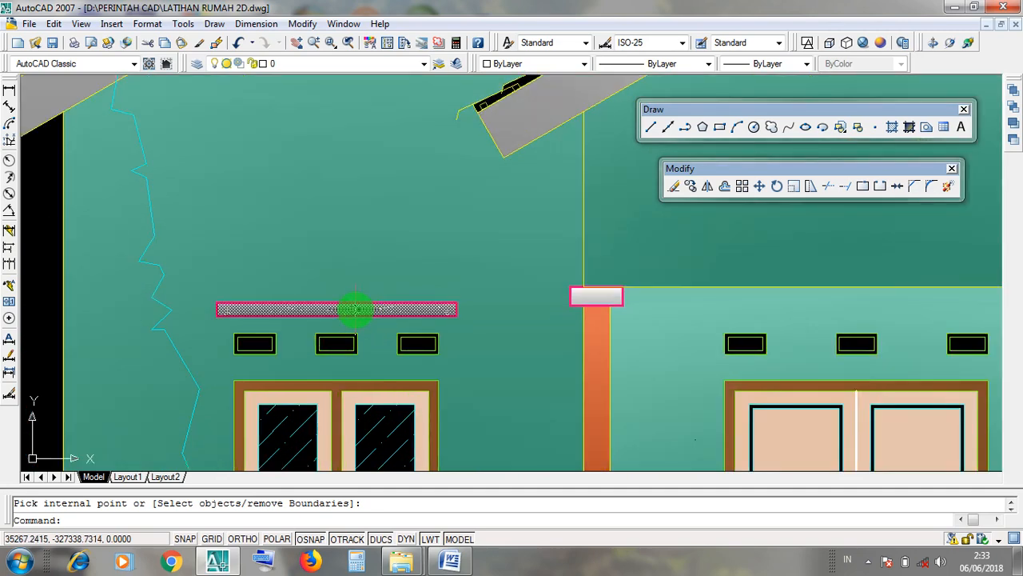
pyautogui.press('Return')
pyautogui.doubleClick(356, 310)
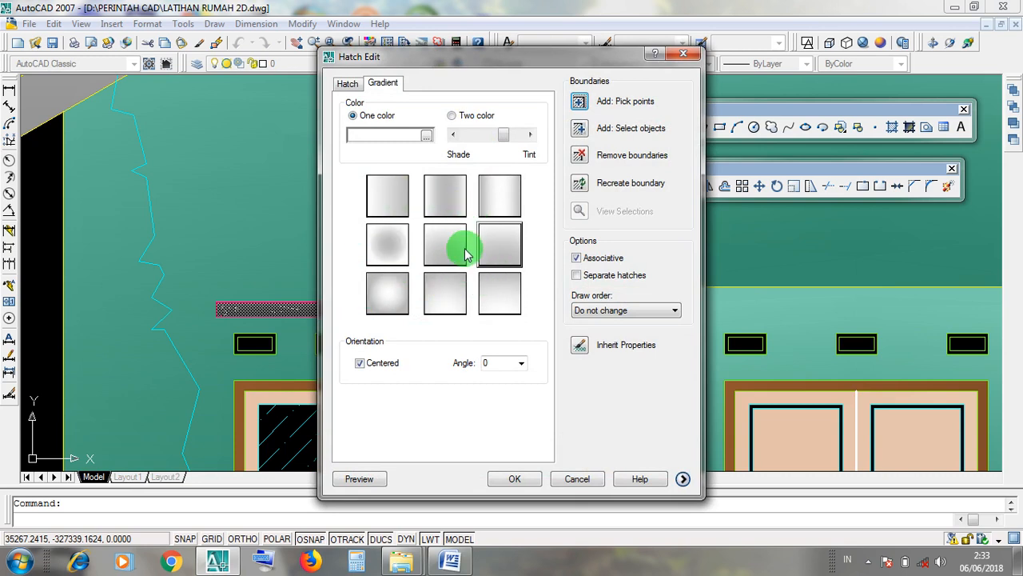
pyautogui.click(577, 479)
# Configure a new one-color white gradient for the side elevation's canopies with the third middle-row pattern and draw order Send to back
pyautogui.scroll(-5, 479, 285)
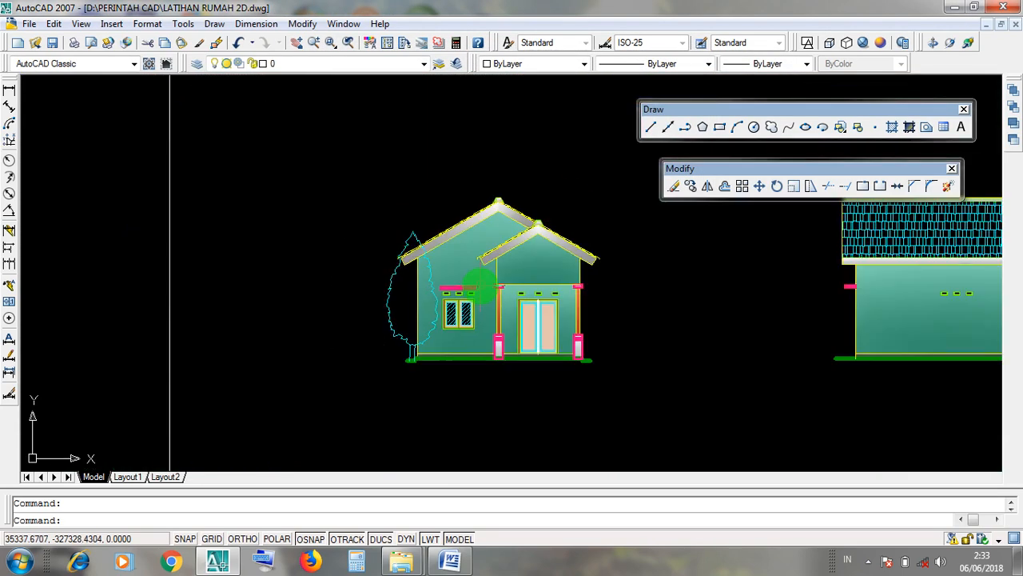
pyautogui.scroll(-7, 479, 286)
pyautogui.moveTo(803, 339); pyautogui.dragTo(275, 354, button='middle')
pyautogui.scroll(8, 616, 298)
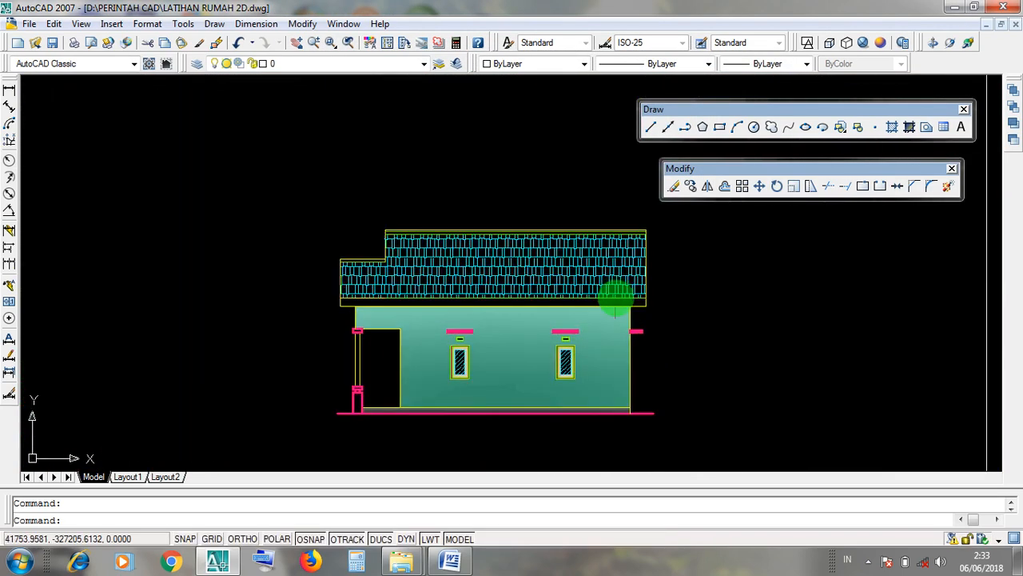
pyautogui.scroll(4, 615, 298)
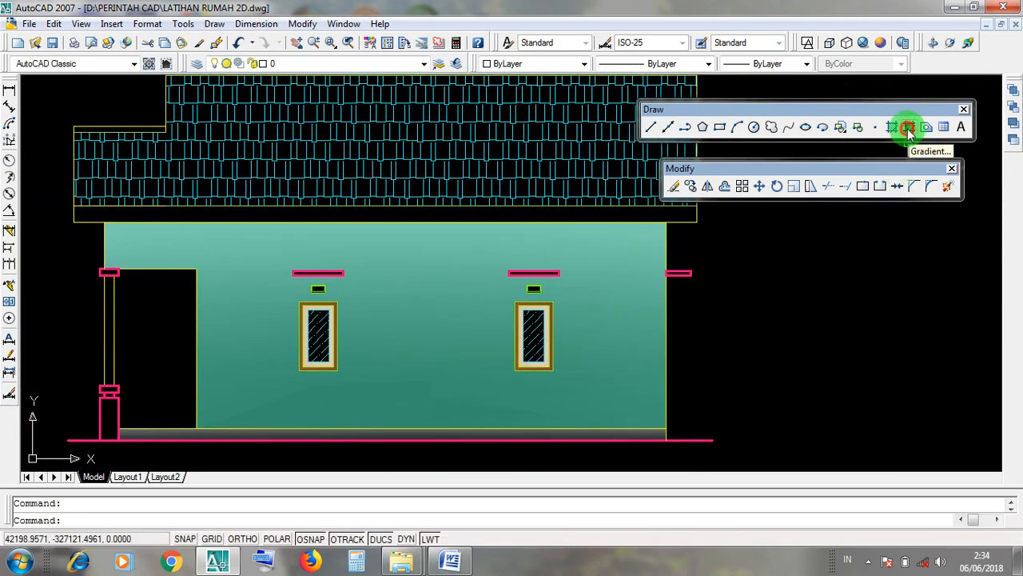
pyautogui.click(909, 128)
pyautogui.click(494, 252)
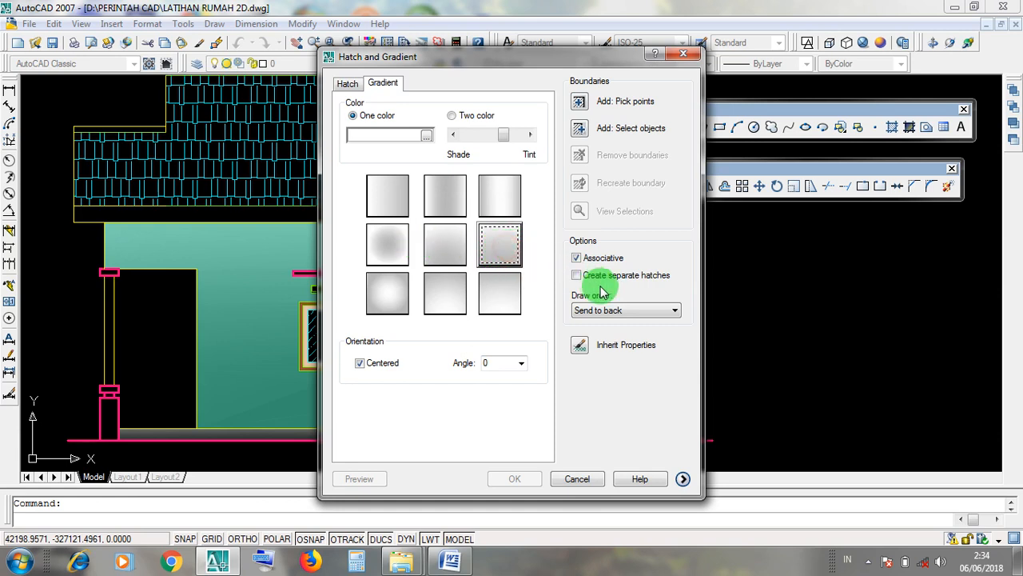
pyautogui.click(608, 315)
pyautogui.click(601, 326)
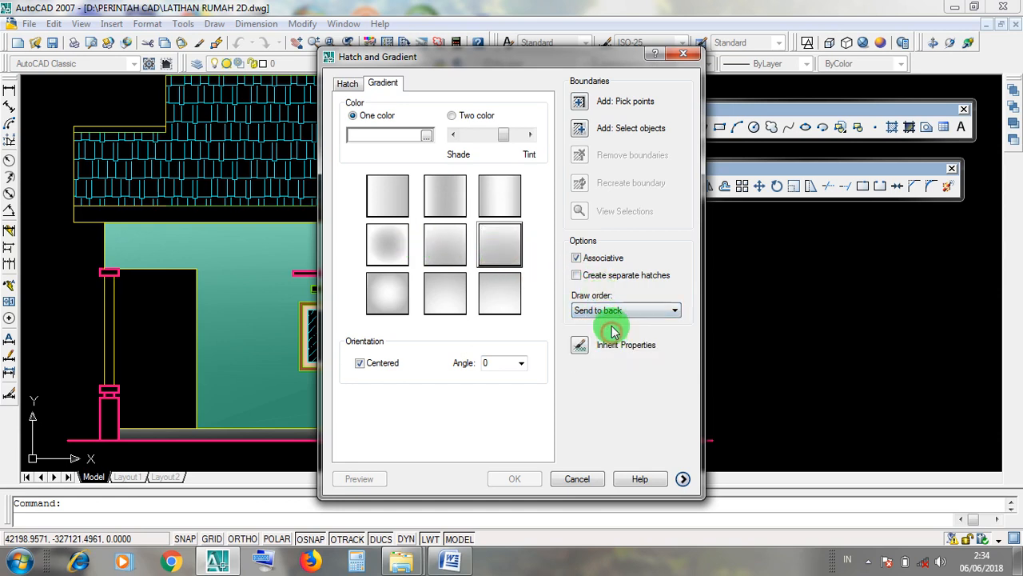
# Select the canopy outline above the window nearest the outer wall and the canopy projecting beyond that wall as gradient boundaries
pyautogui.click(581, 131)
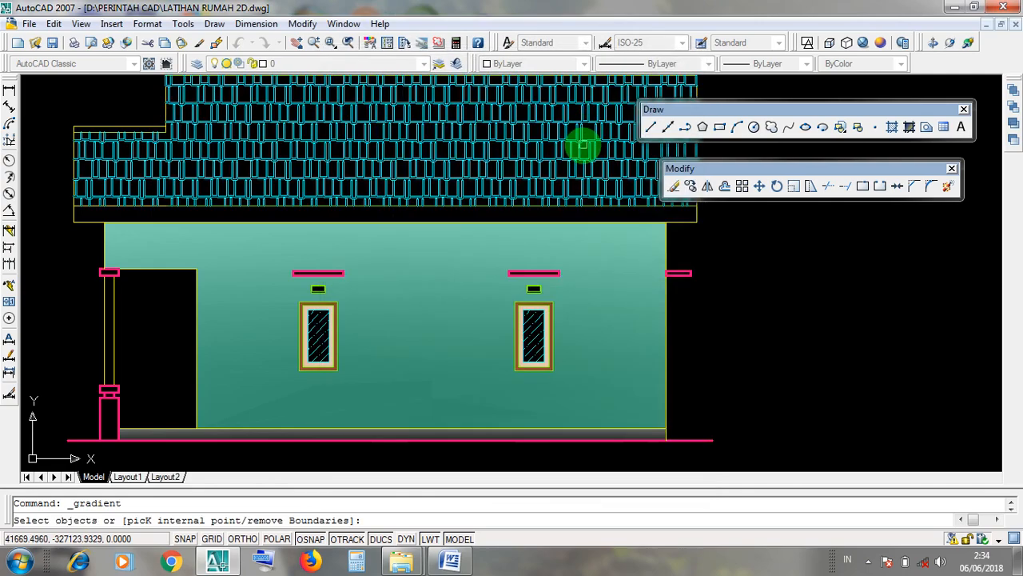
pyautogui.scroll(4, 555, 260)
pyautogui.scroll(2, 459, 288)
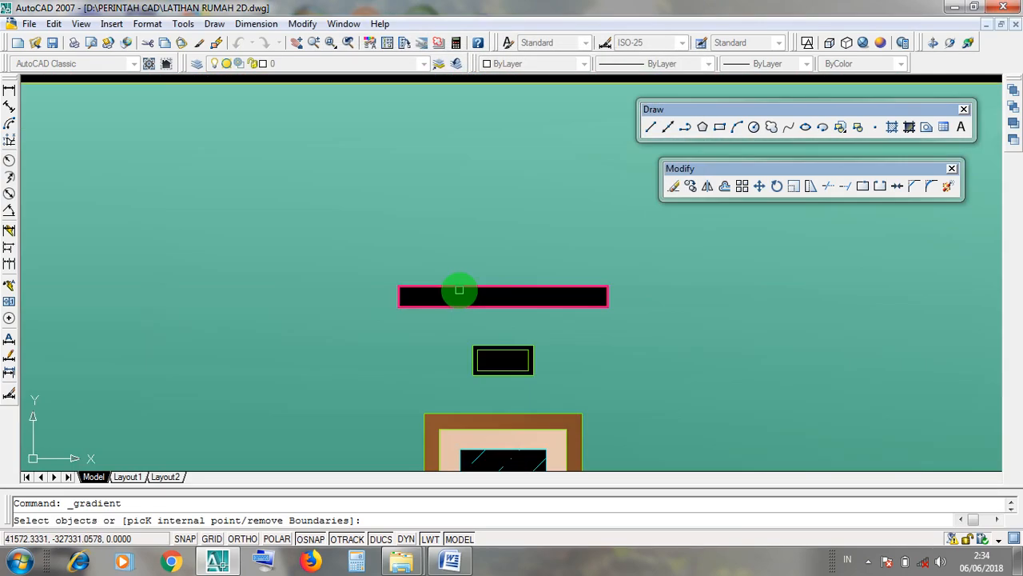
pyautogui.click(473, 280)
pyautogui.click(517, 287)
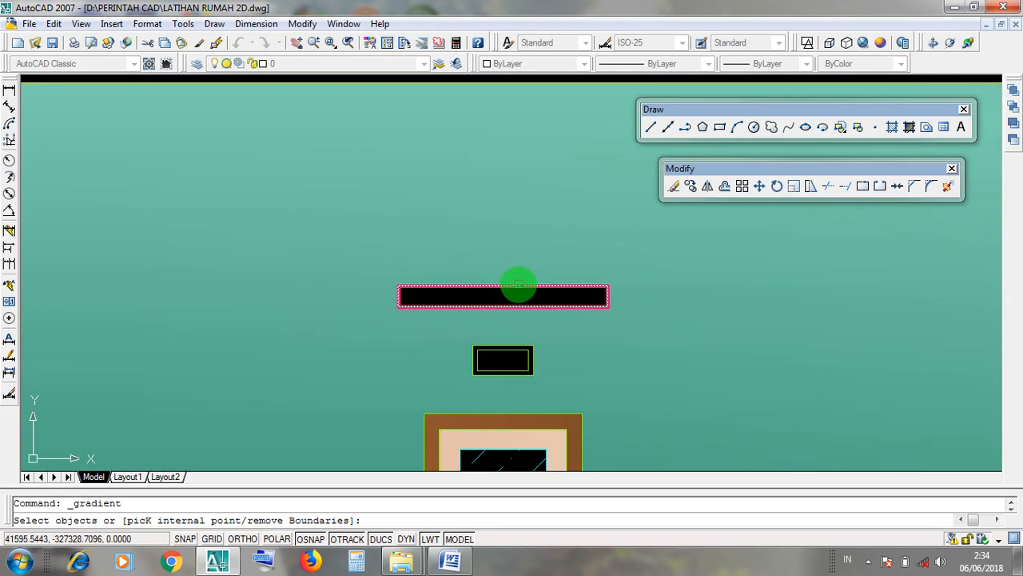
pyautogui.click(518, 286)
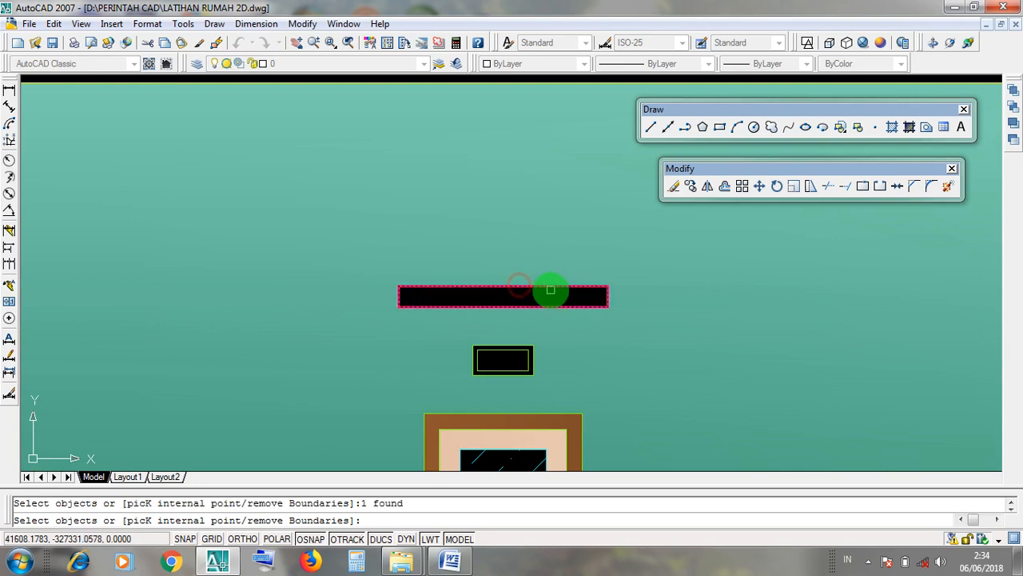
pyautogui.scroll(-4, 549, 290)
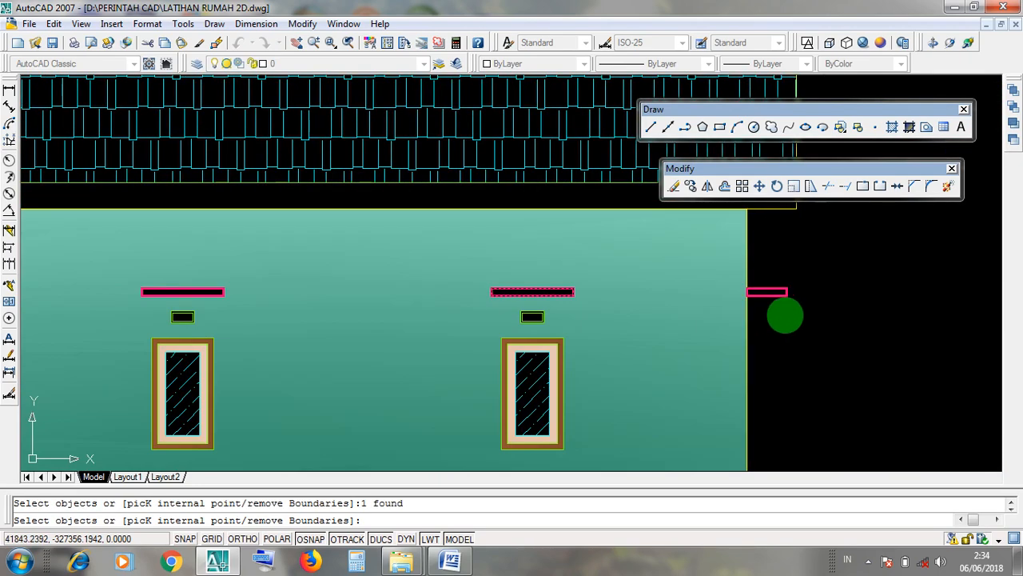
pyautogui.scroll(2, 783, 308)
pyautogui.scroll(3, 784, 301)
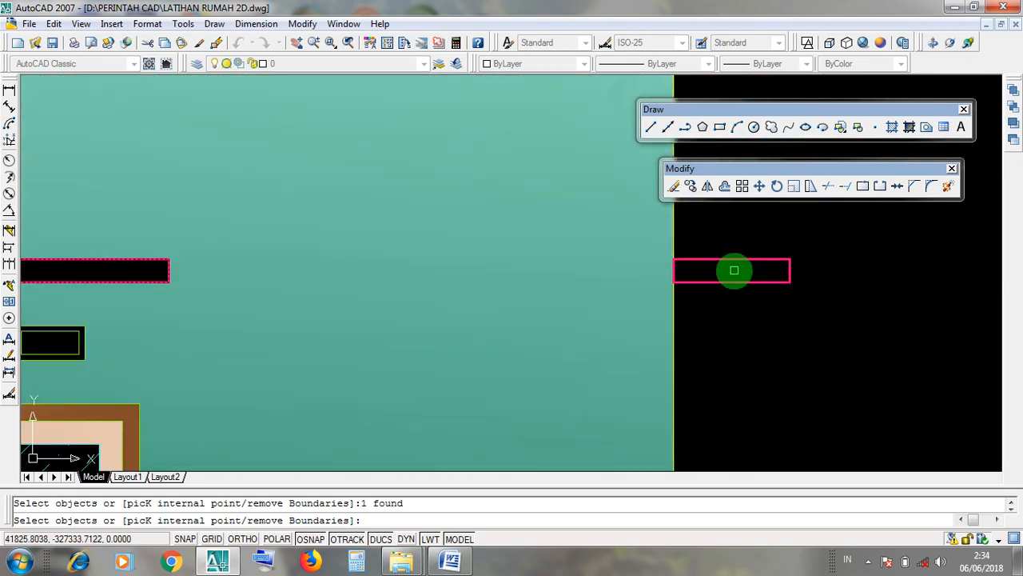
pyautogui.click(746, 283)
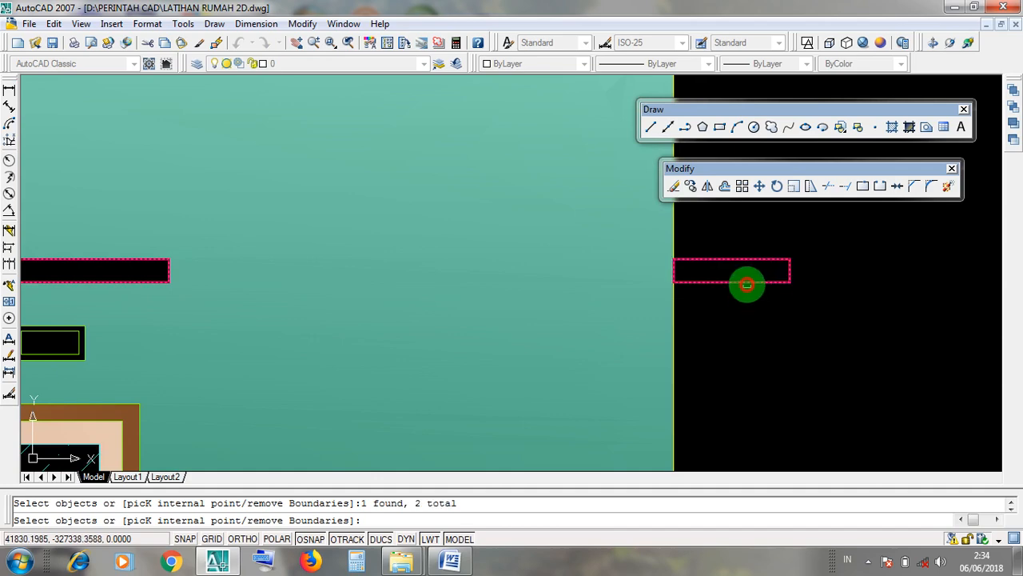
# Fill the thin ledges above both windows and the matching ledge outside the wall with the one-color white gradient, sent to back
pyautogui.scroll(-4, 817, 343)
pyautogui.moveTo(304, 334)
pyautogui.mouseDown(button='middle')
pyautogui.moveTo(434, 315)
pyautogui.moveTo(463, 338)
pyautogui.moveTo(776, 349)
pyautogui.moveTo(201, 343)
pyautogui.mouseUp(button='middle')
pyautogui.scroll(2, 394, 320)
pyautogui.click(397, 326)
pyautogui.scroll(-2, 592, 327)
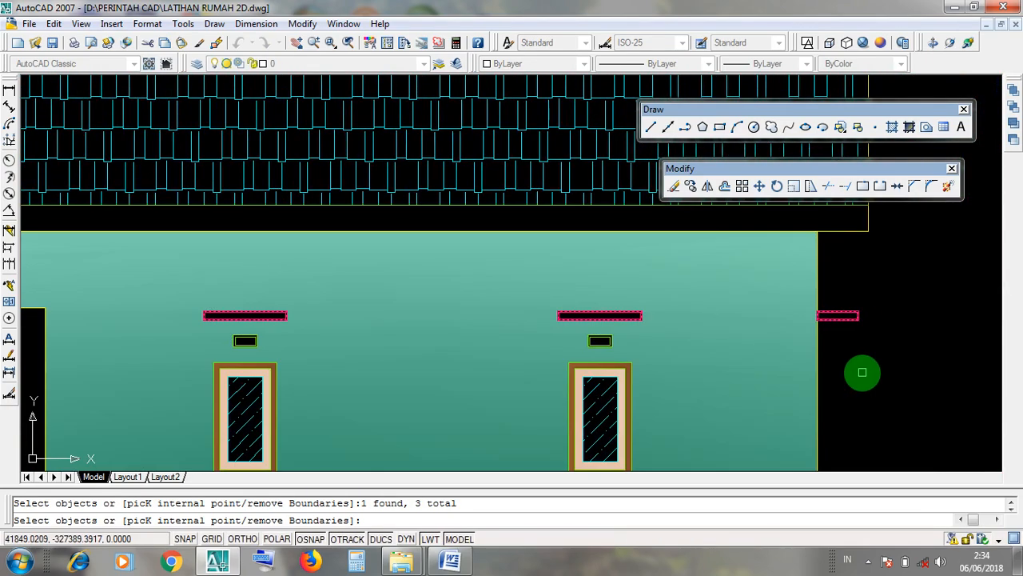
pyautogui.moveTo(862, 372); pyautogui.dragTo(829, 349, button='middle')
pyautogui.press('Return')
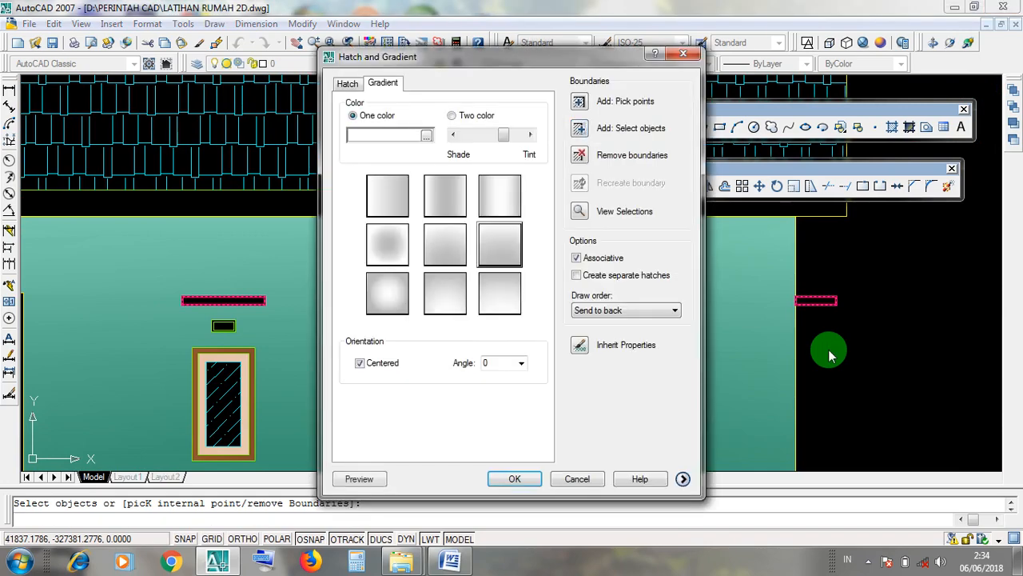
pyautogui.click(514, 478)
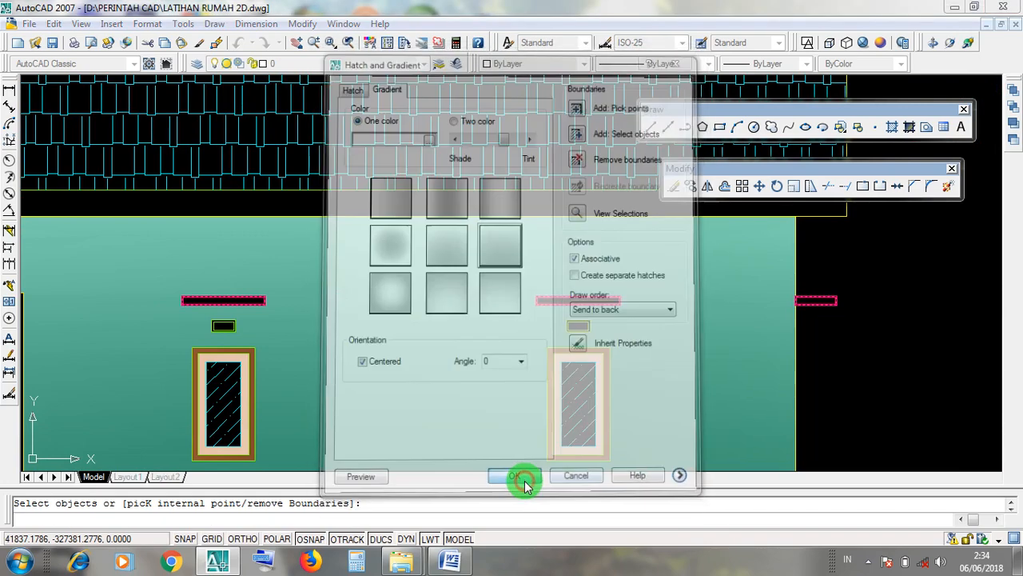
pyautogui.scroll(-2, 802, 359)
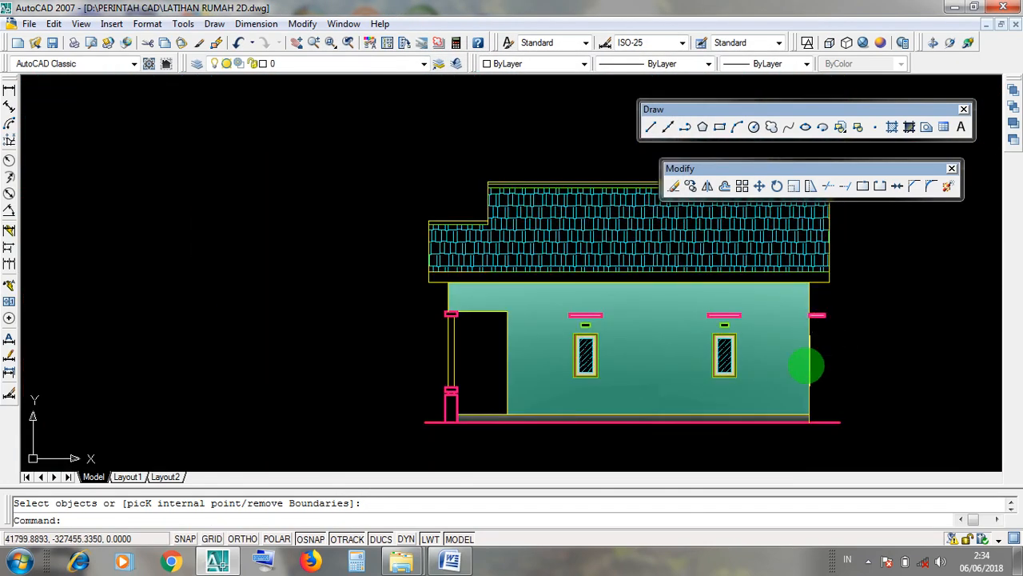
pyautogui.scroll(2, 551, 457)
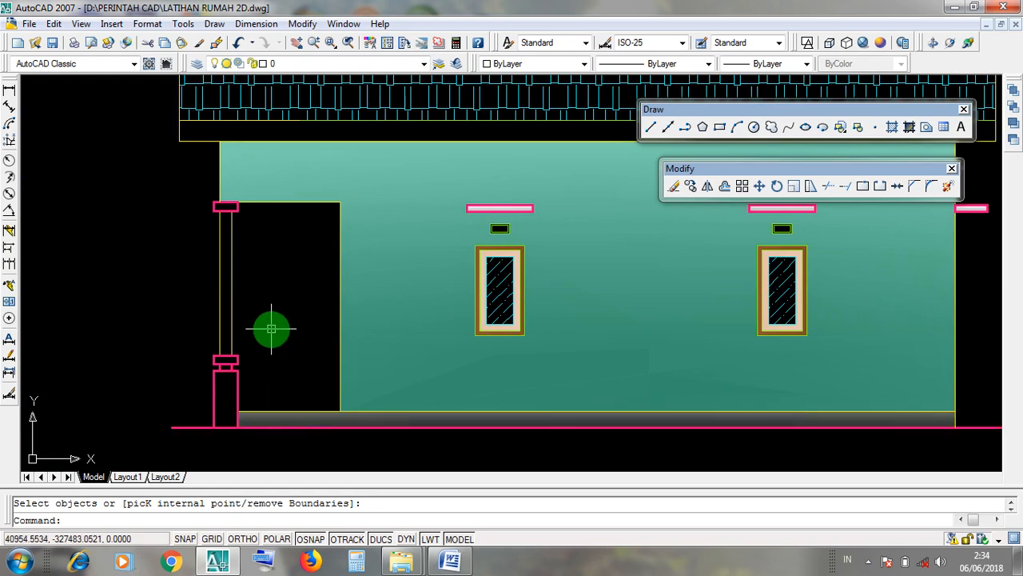
pyautogui.moveTo(273, 329); pyautogui.dragTo(282, 340, button='middle')
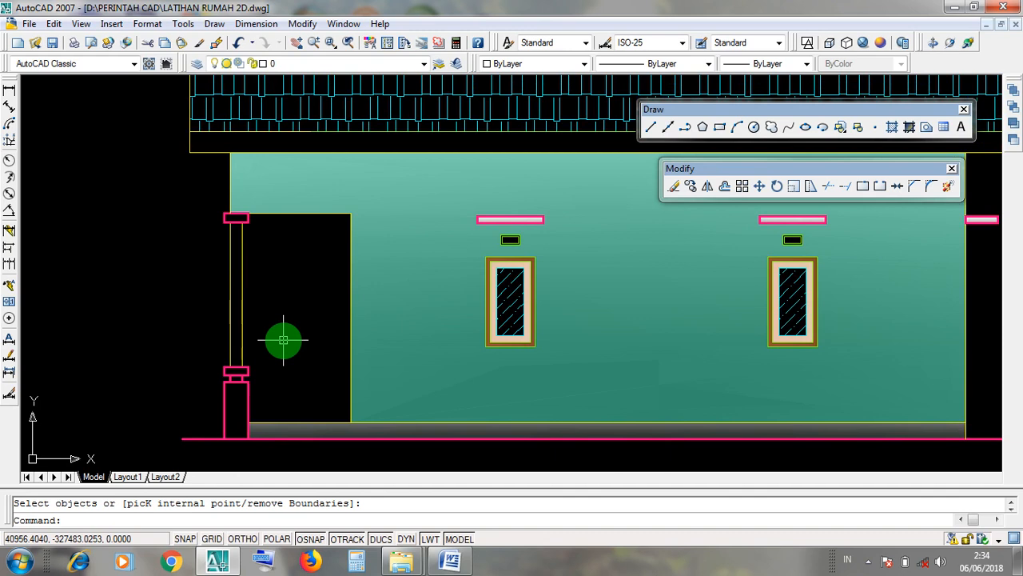
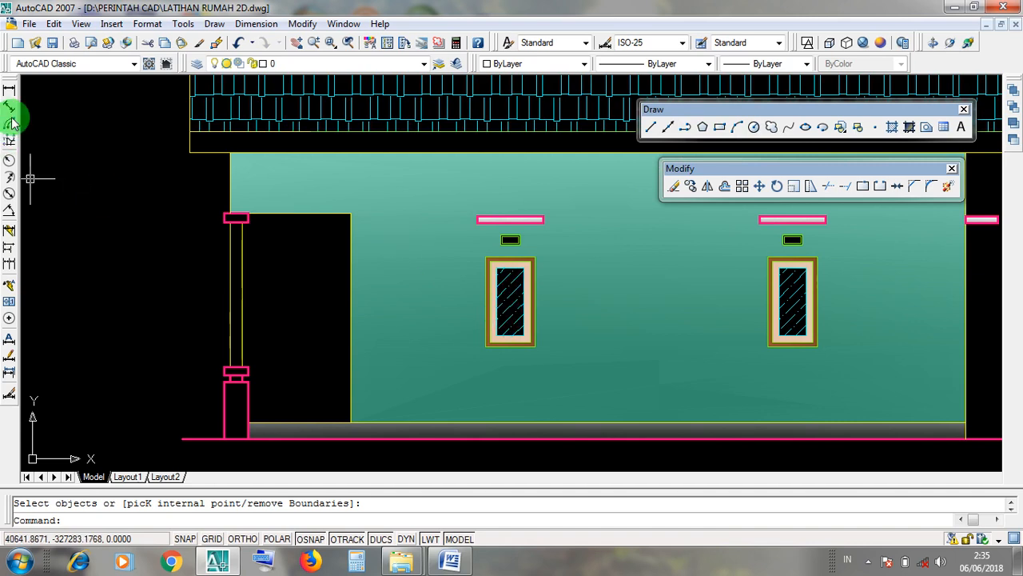
pyautogui.scroll(-2, 392, 311)
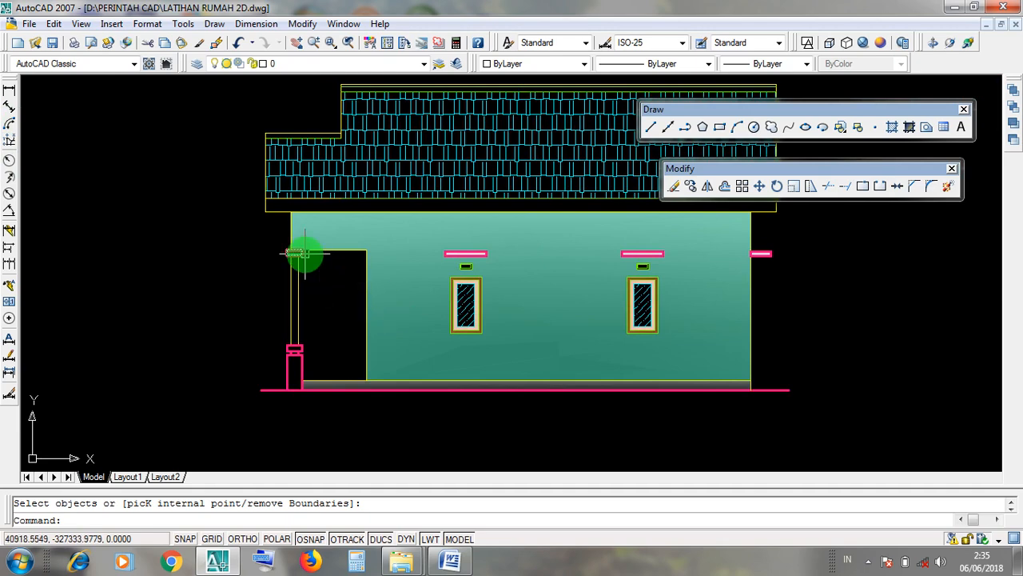
pyautogui.scroll(2, 293, 342)
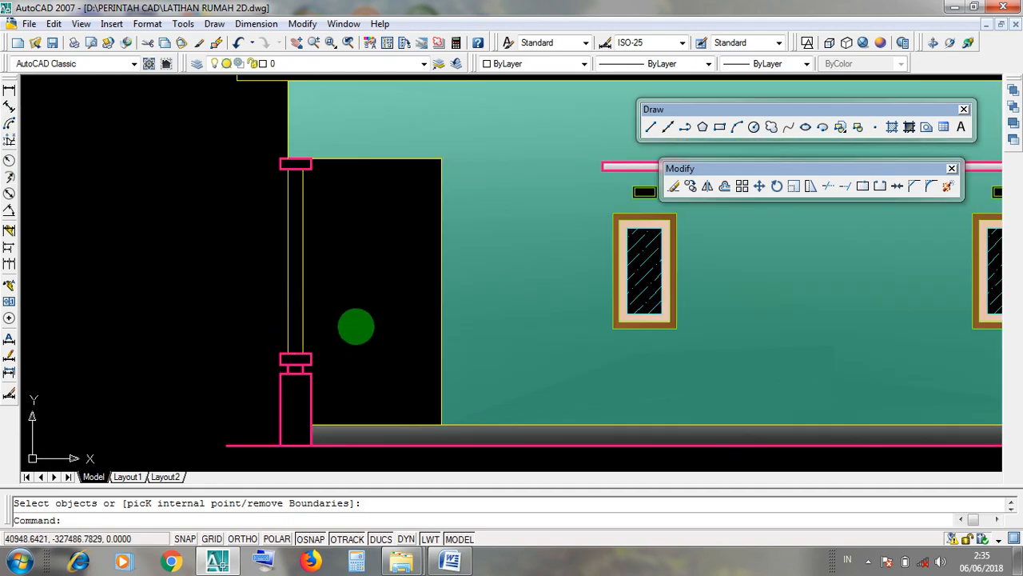
pyautogui.click(292, 411)
pyautogui.click(294, 401)
pyautogui.scroll(1, 294, 401)
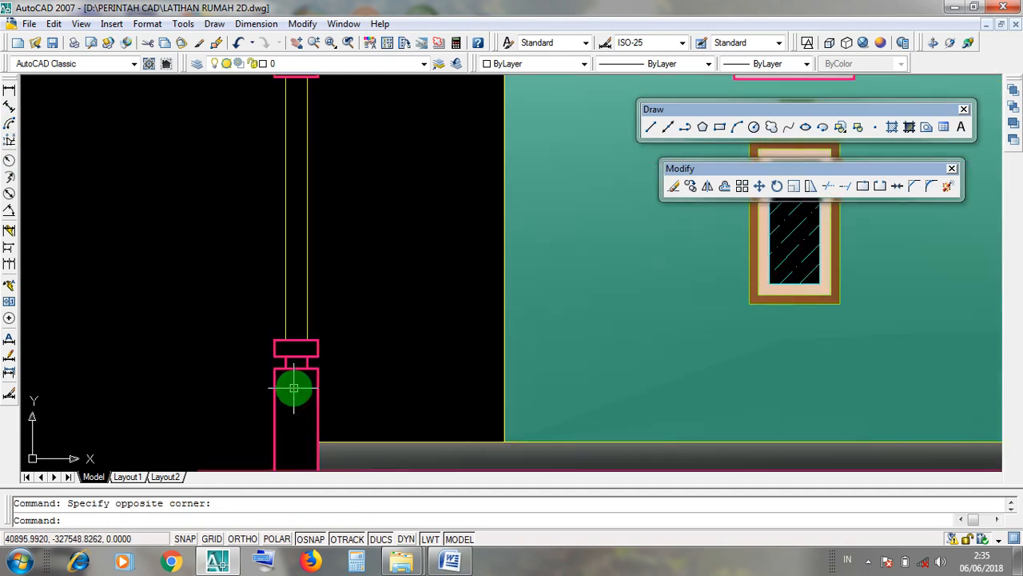
pyautogui.scroll(1, 324, 392)
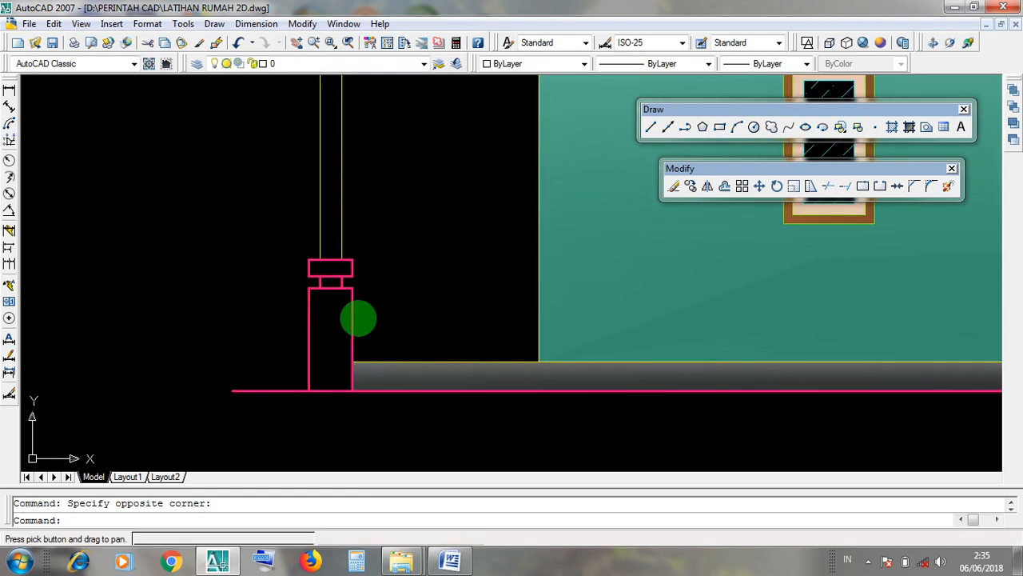
pyautogui.click(351, 322)
pyautogui.click(351, 274)
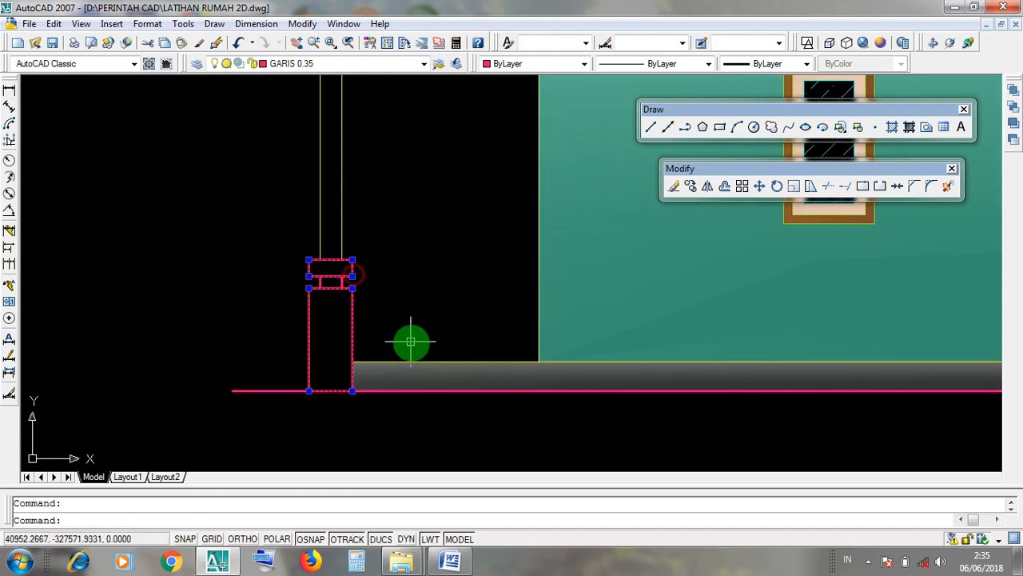
pyautogui.scroll(-3, 410, 340)
pyautogui.scroll(3, 379, 204)
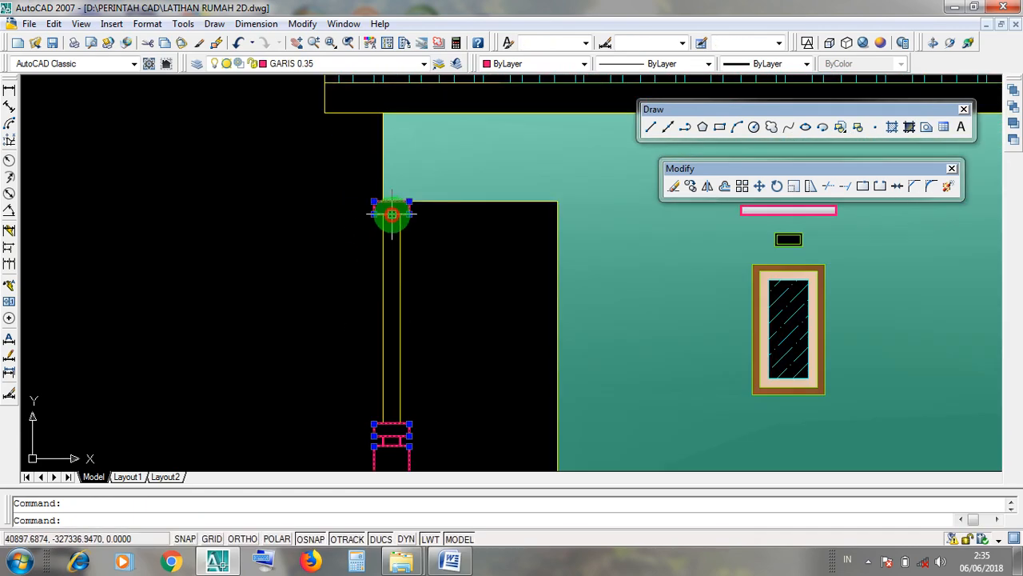
pyautogui.scroll(3, 429, 329)
pyautogui.moveTo(428, 325); pyautogui.dragTo(404, 262, button='middle')
pyautogui.scroll(-4, 414, 325)
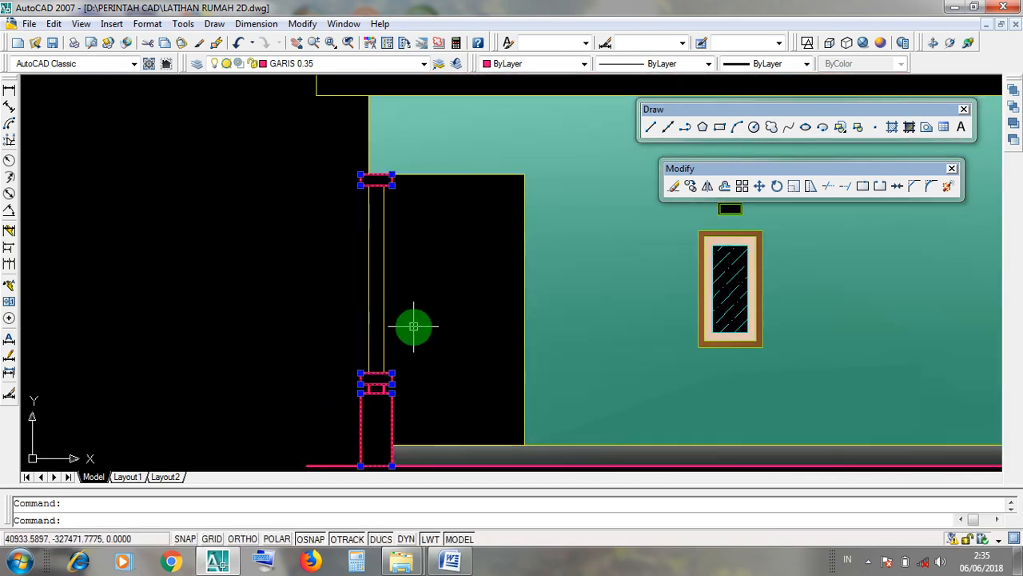
pyautogui.press('Escape')
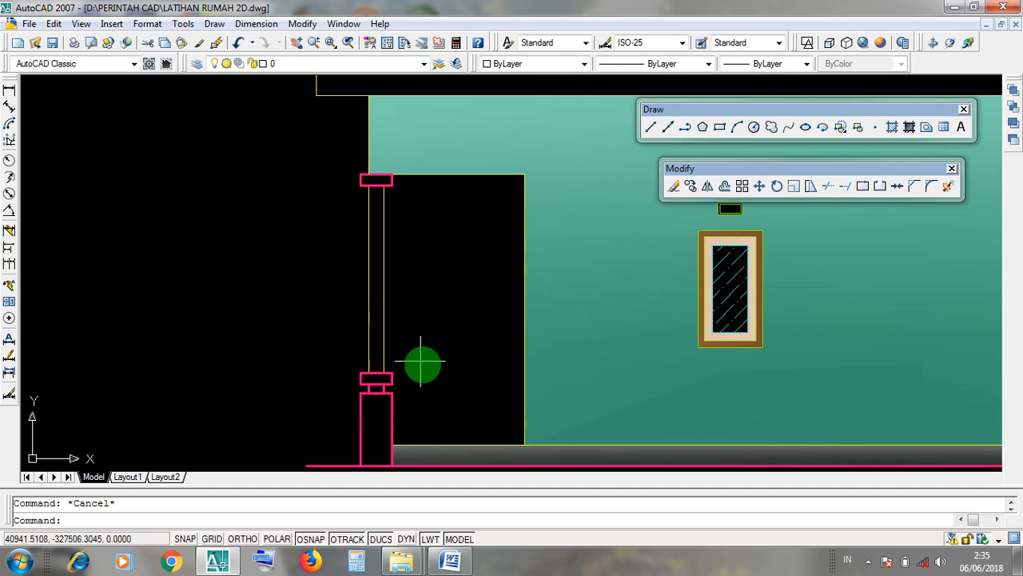
# Set up a one-color white gradient fill with the third pattern of the second row and draw order Send to back
pyautogui.scroll(-2, 424, 360)
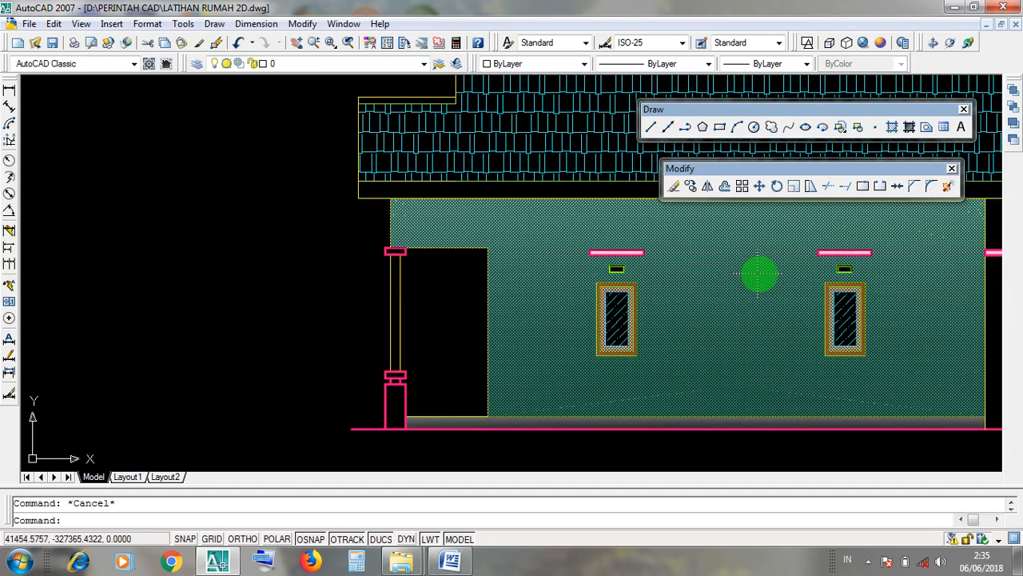
pyautogui.scroll(1, 631, 252)
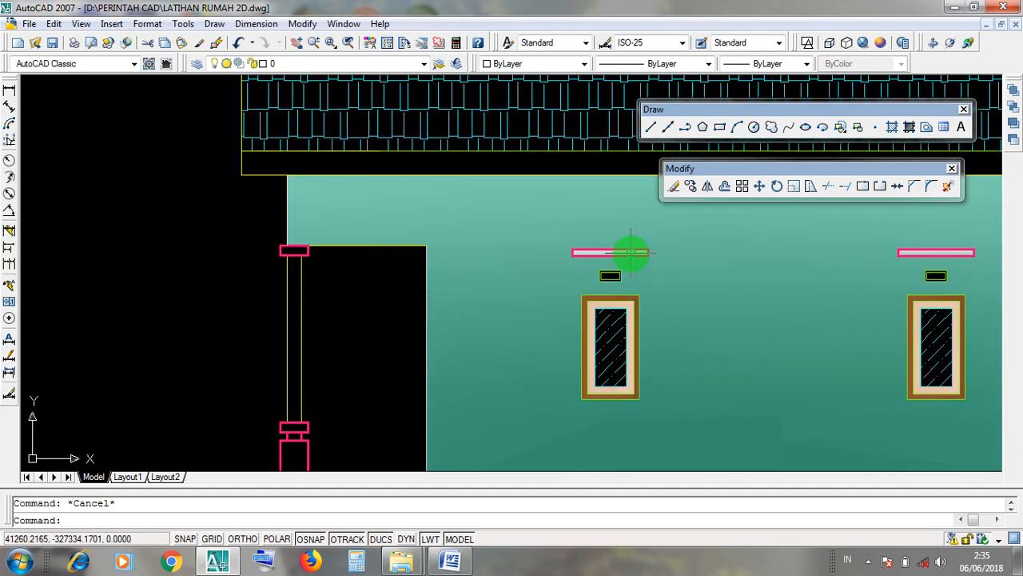
pyautogui.moveTo(407, 339); pyautogui.dragTo(453, 286, button='middle')
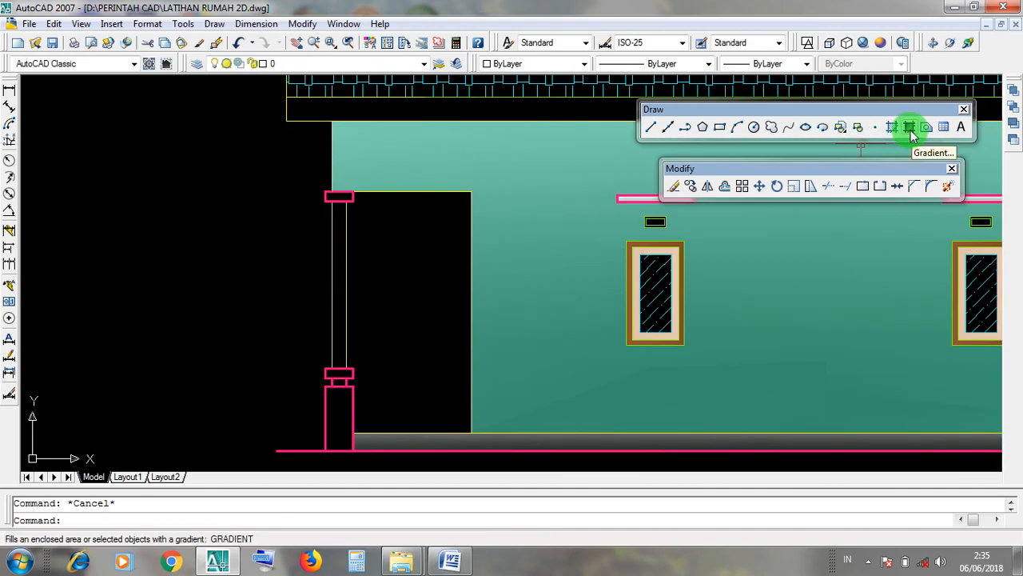
pyautogui.click(910, 130)
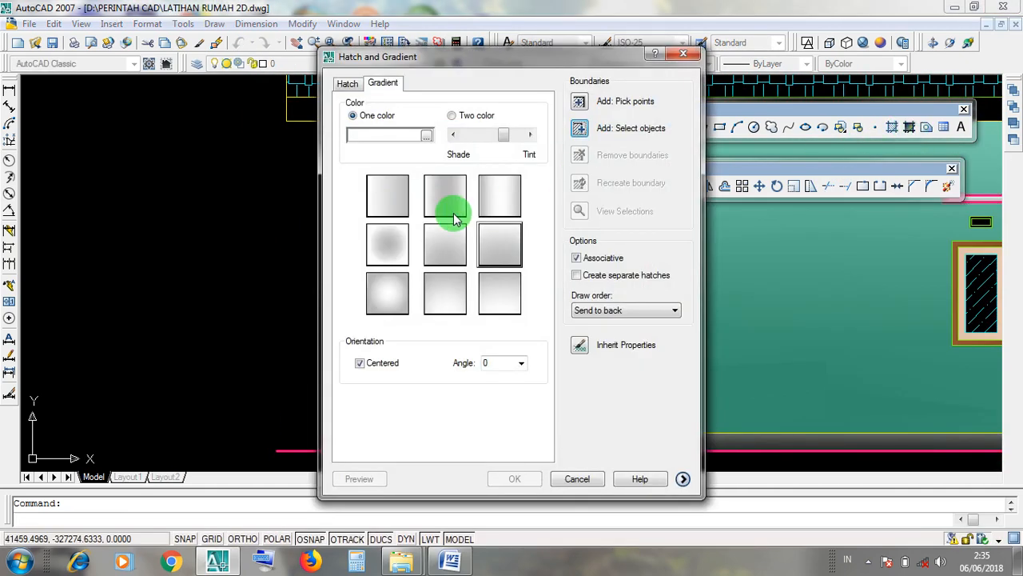
pyautogui.click(496, 250)
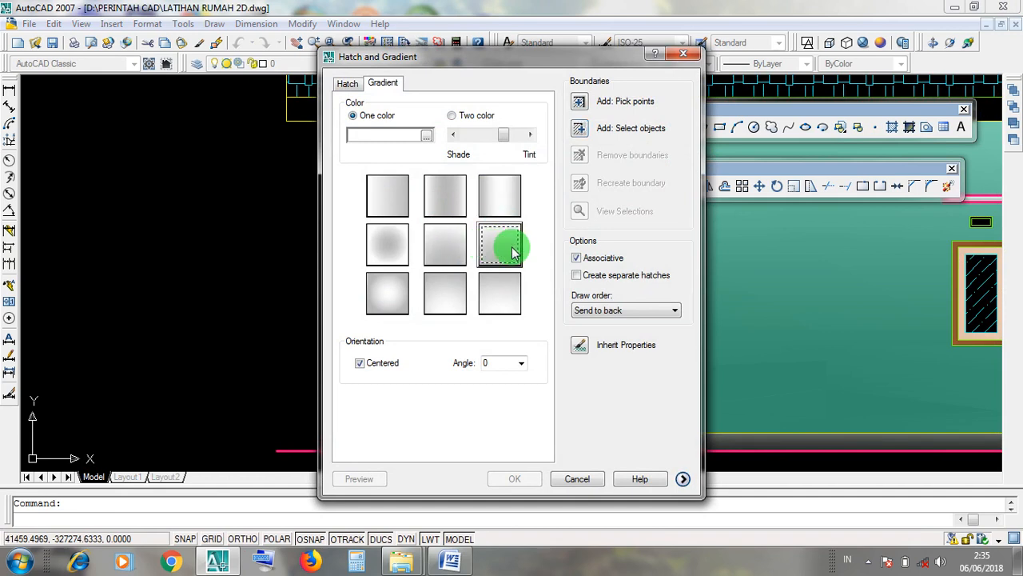
pyautogui.click(601, 310)
pyautogui.click(605, 335)
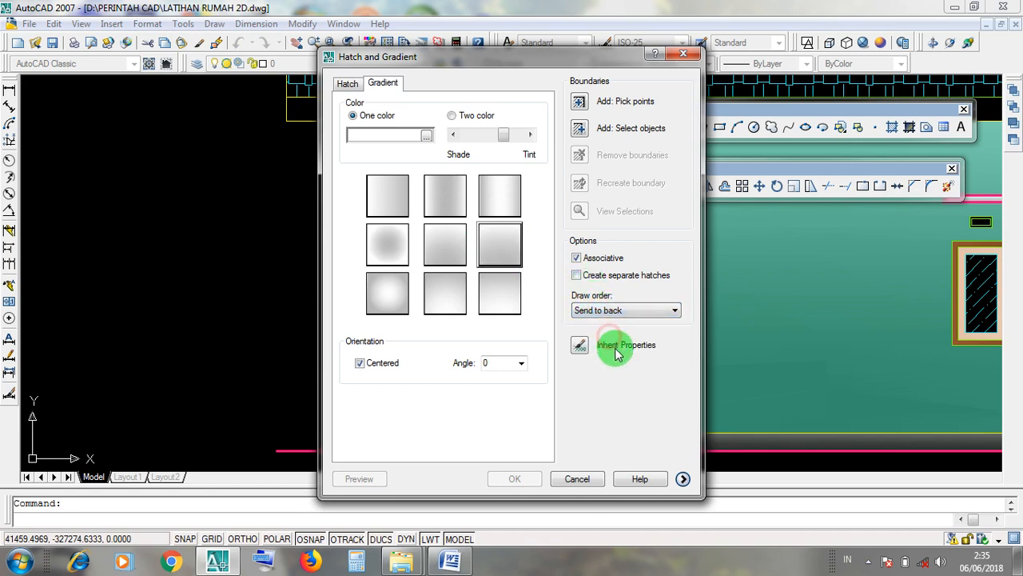
pyautogui.click(583, 133)
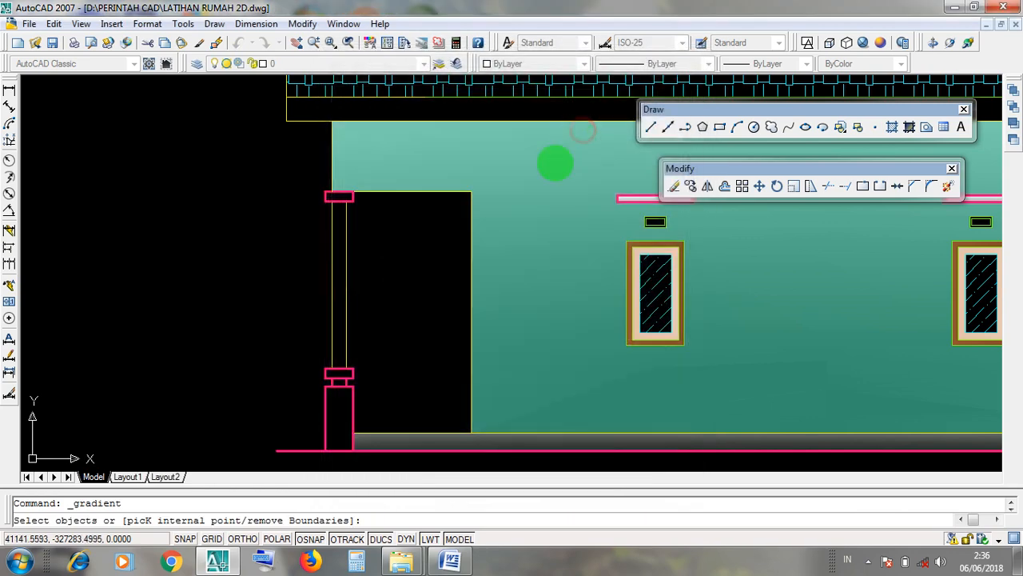
# Apply the gradient to the porch column's tall pedestal and the wide block above it
pyautogui.scroll(3, 342, 421)
pyautogui.moveTo(421, 401); pyautogui.dragTo(502, 346, button='middle')
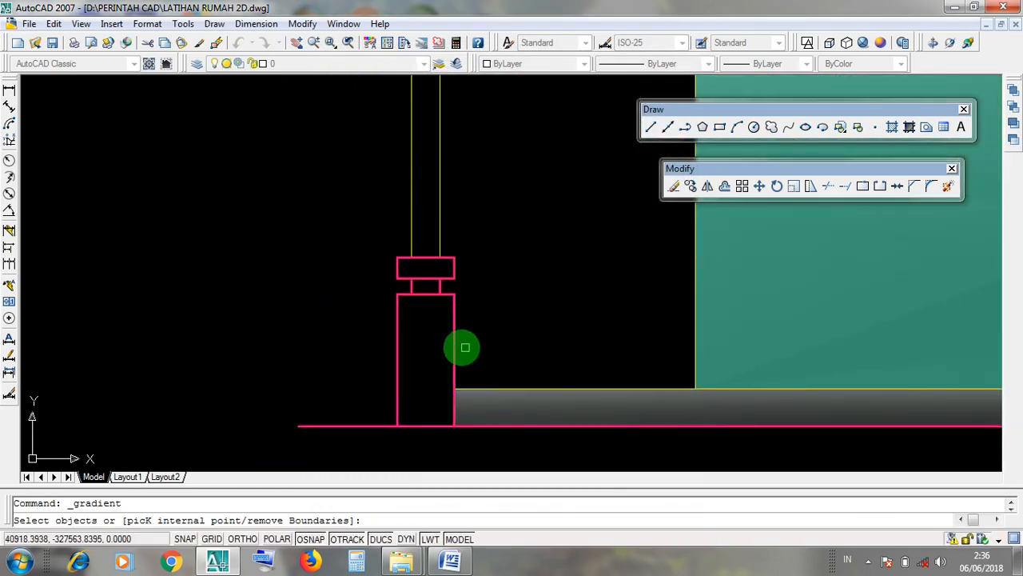
pyautogui.click(453, 346)
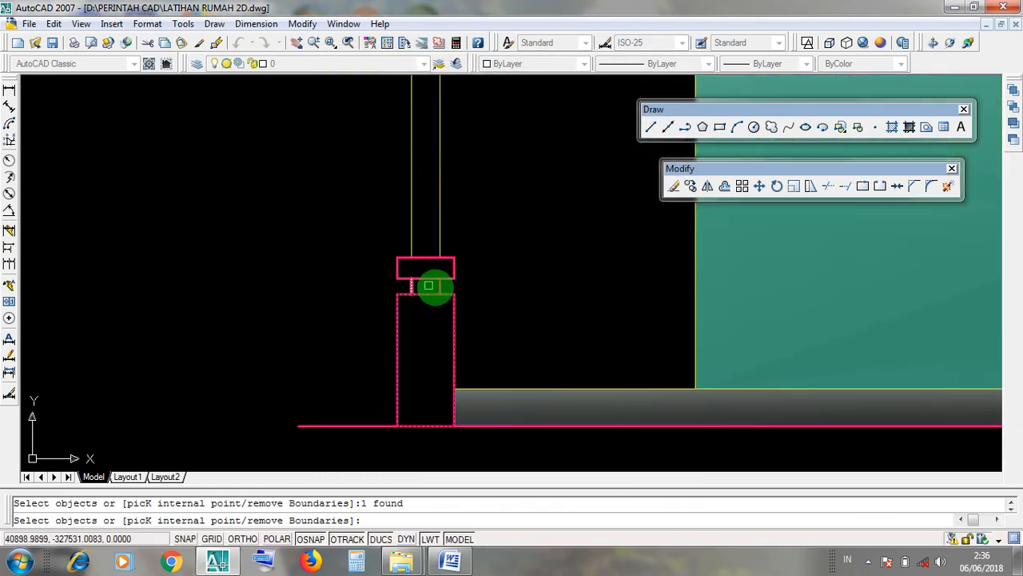
pyautogui.moveTo(480, 318); pyautogui.dragTo(496, 343, button='middle')
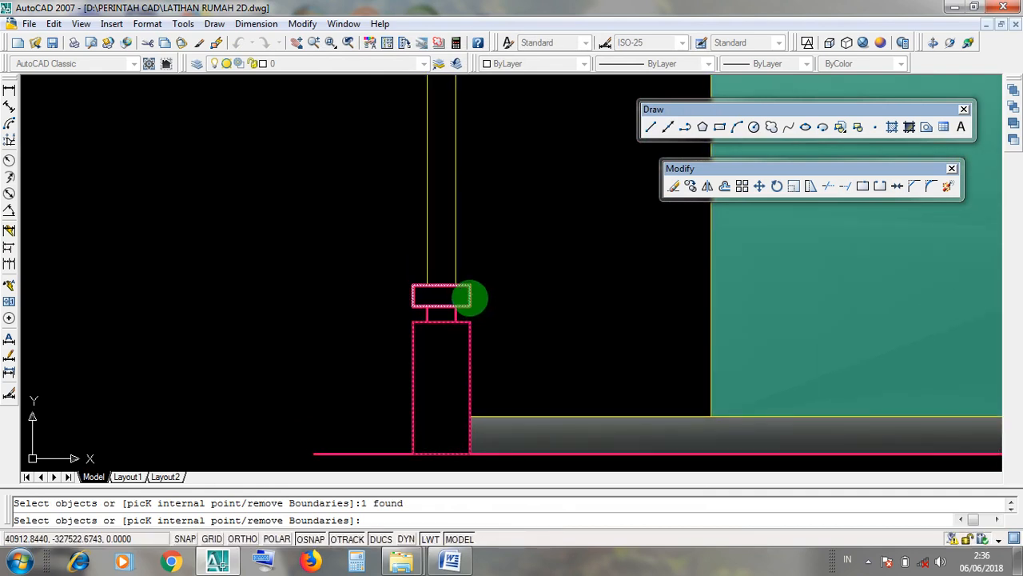
pyautogui.click(468, 297)
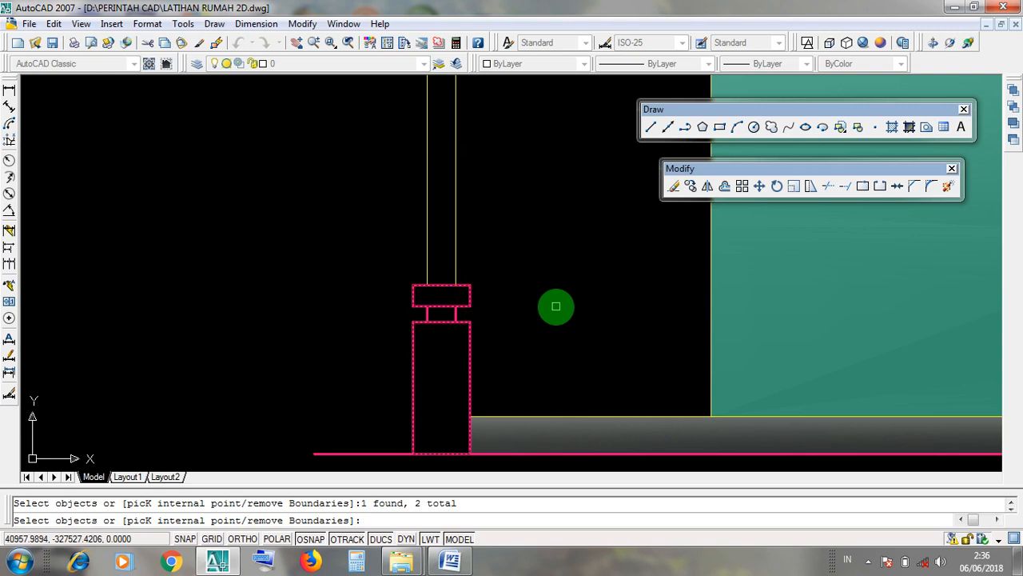
pyautogui.press('Return')
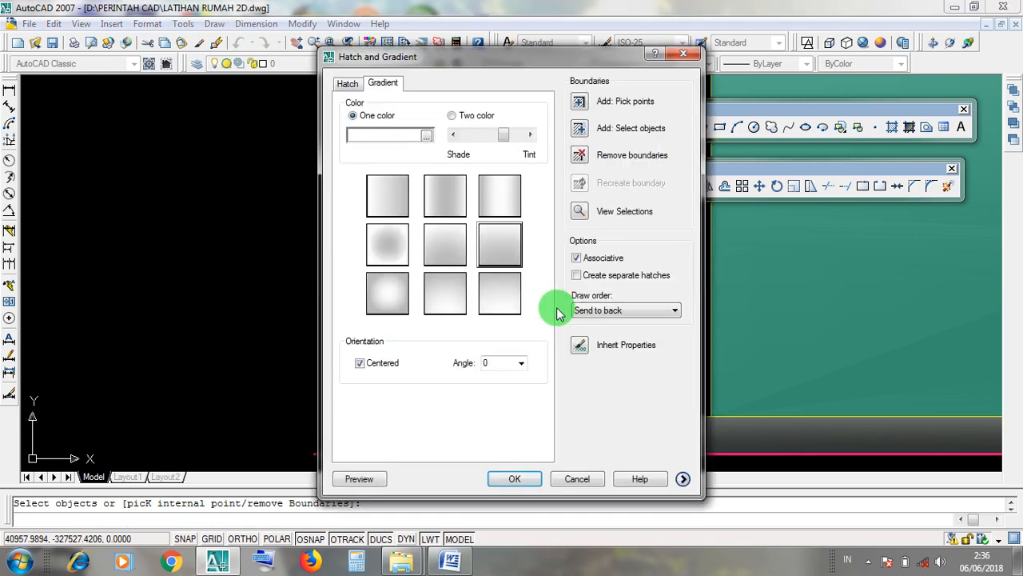
pyautogui.click(524, 478)
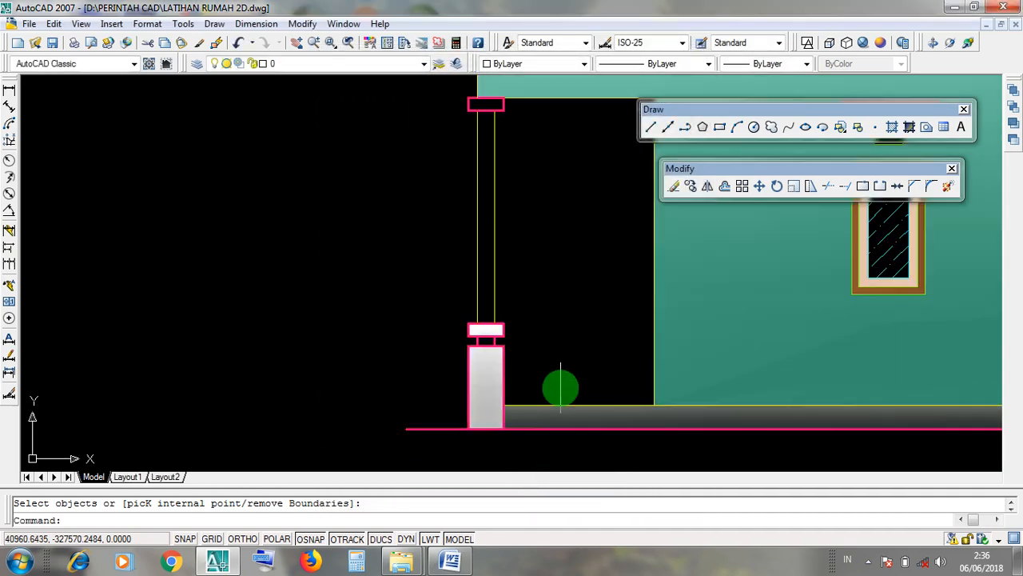
pyautogui.scroll(-4, 560, 388)
pyautogui.moveTo(576, 354); pyautogui.dragTo(475, 393, button='middle')
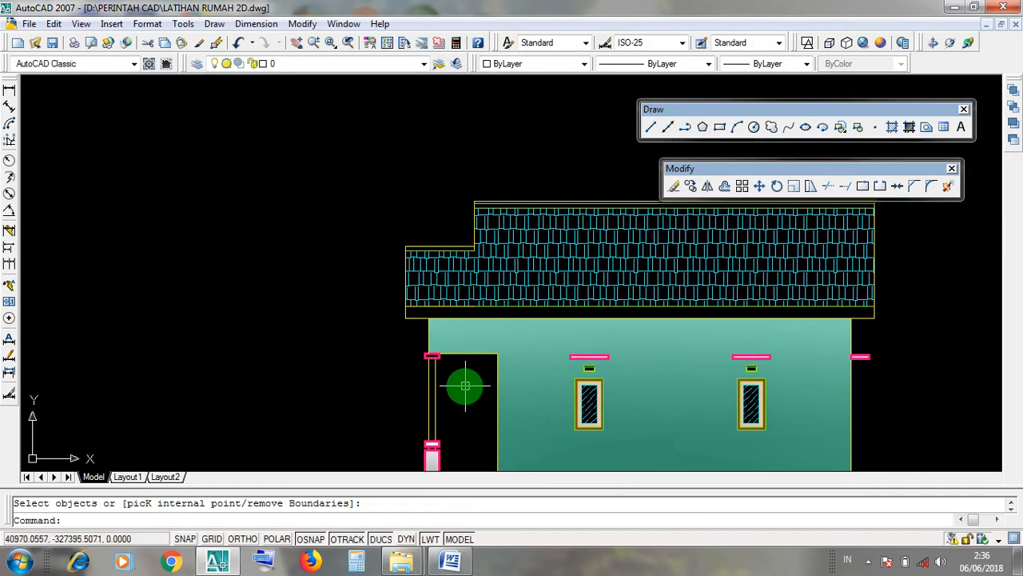
pyautogui.scroll(5, 454, 376)
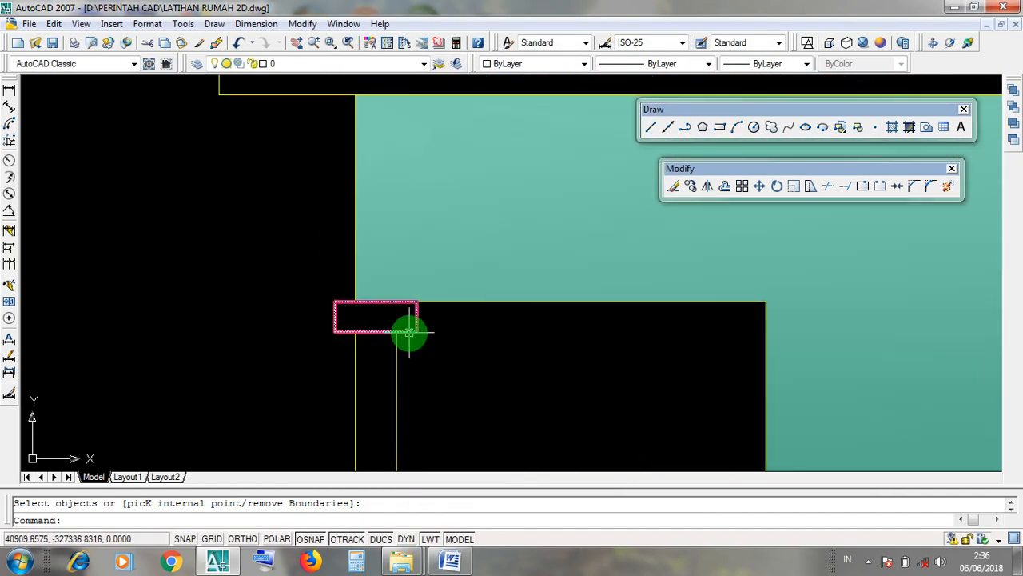
pyautogui.click(418, 331)
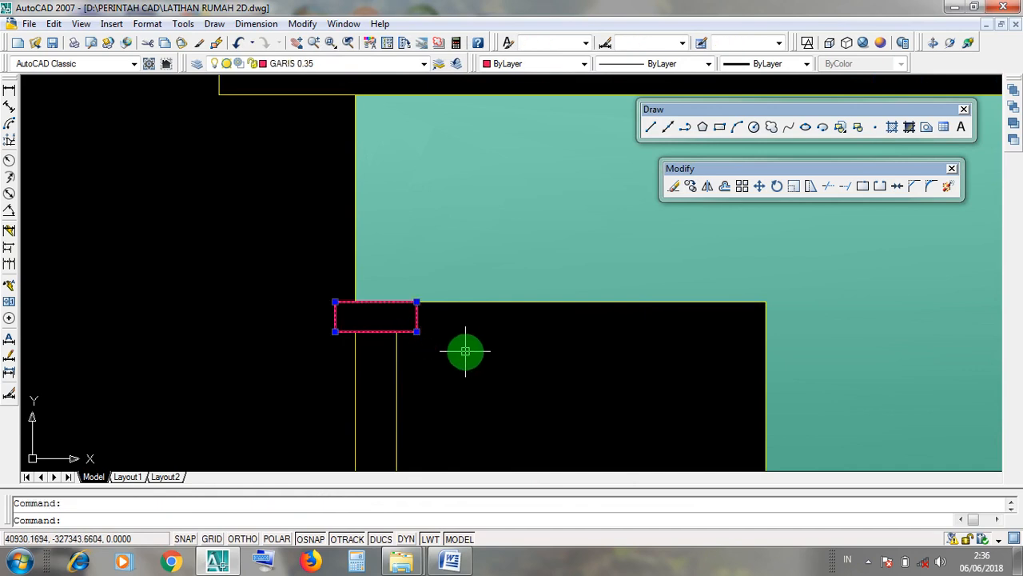
pyautogui.press('Escape')
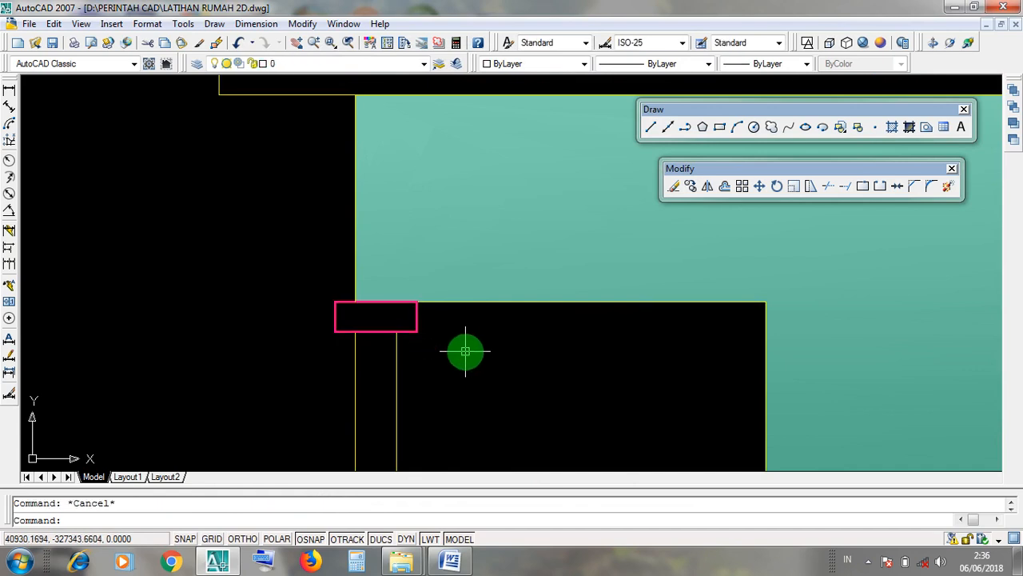
# Fill the cap block on top of the porch column with the one-color white gradient, third pattern of the second row, sent to back
pyautogui.scroll(-4, 475, 356)
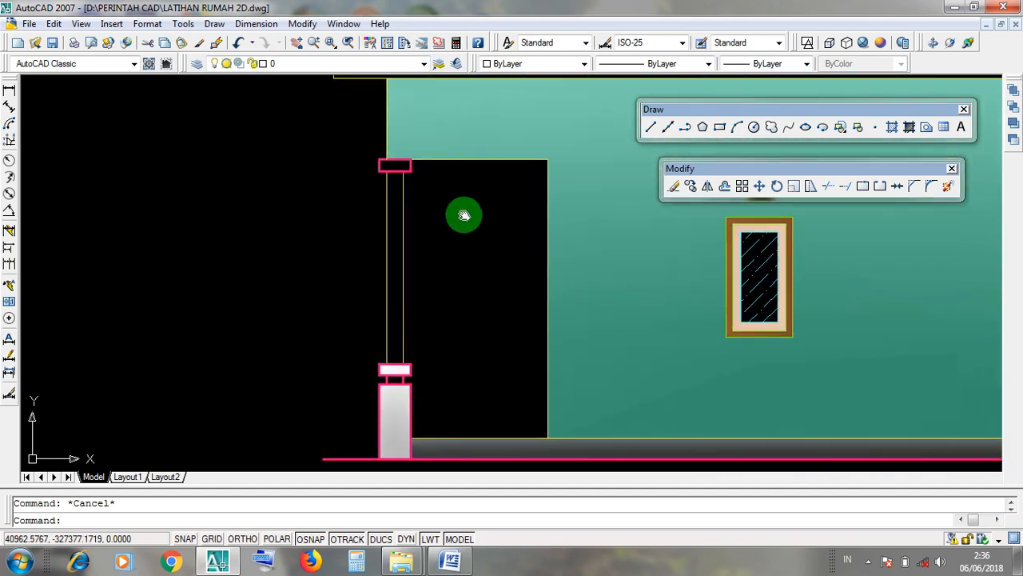
pyautogui.moveTo(483, 299)
pyautogui.mouseDown(button='middle')
pyautogui.moveTo(393, 319)
pyautogui.moveTo(381, 359)
pyautogui.mouseUp(button='middle')
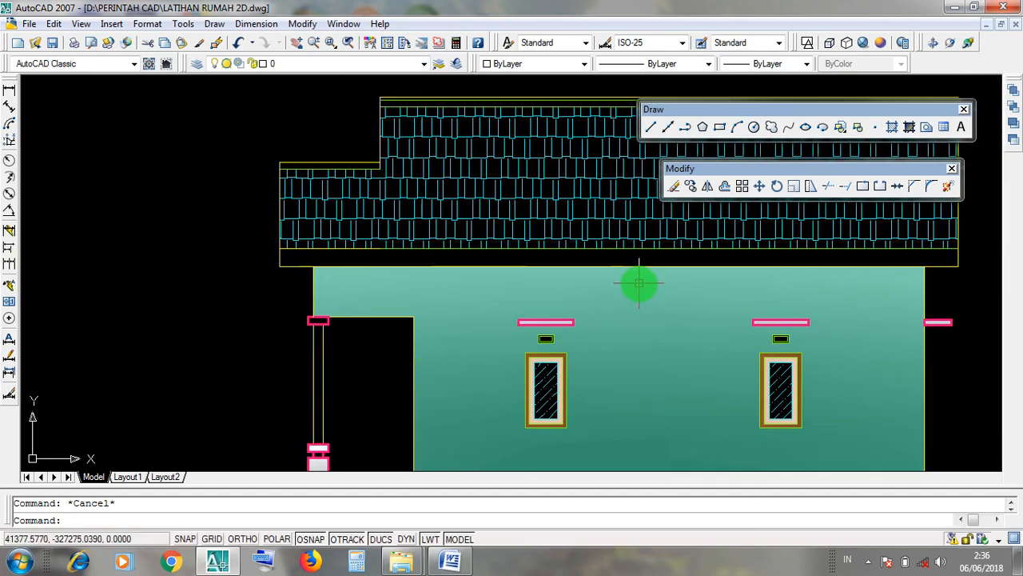
pyautogui.click(910, 130)
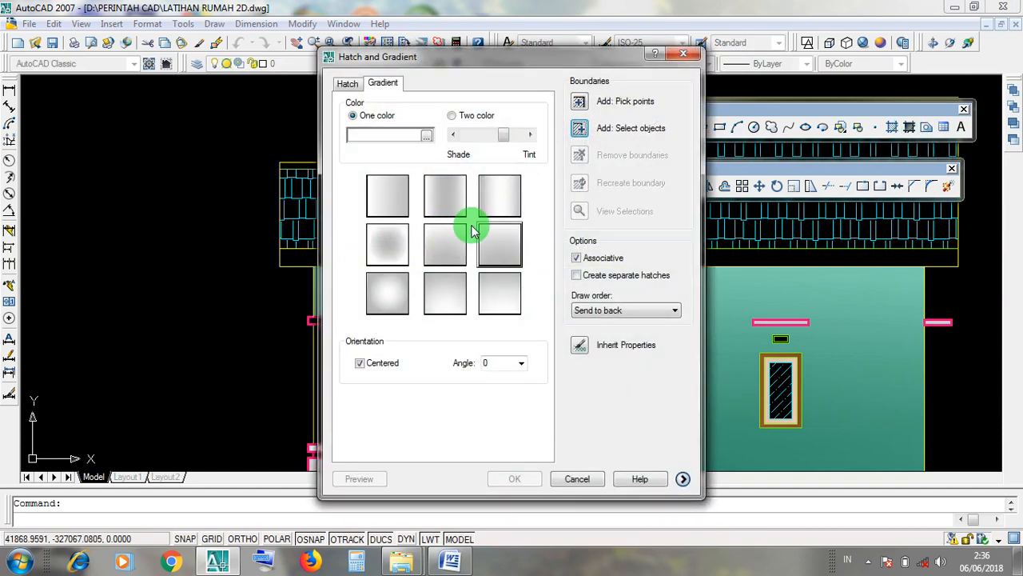
pyautogui.click(502, 248)
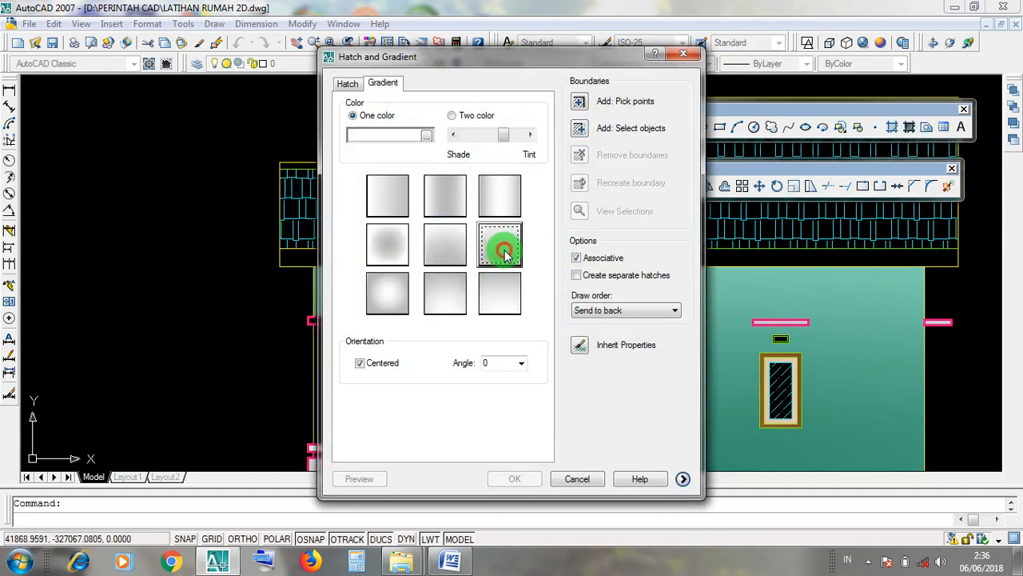
pyautogui.click(615, 311)
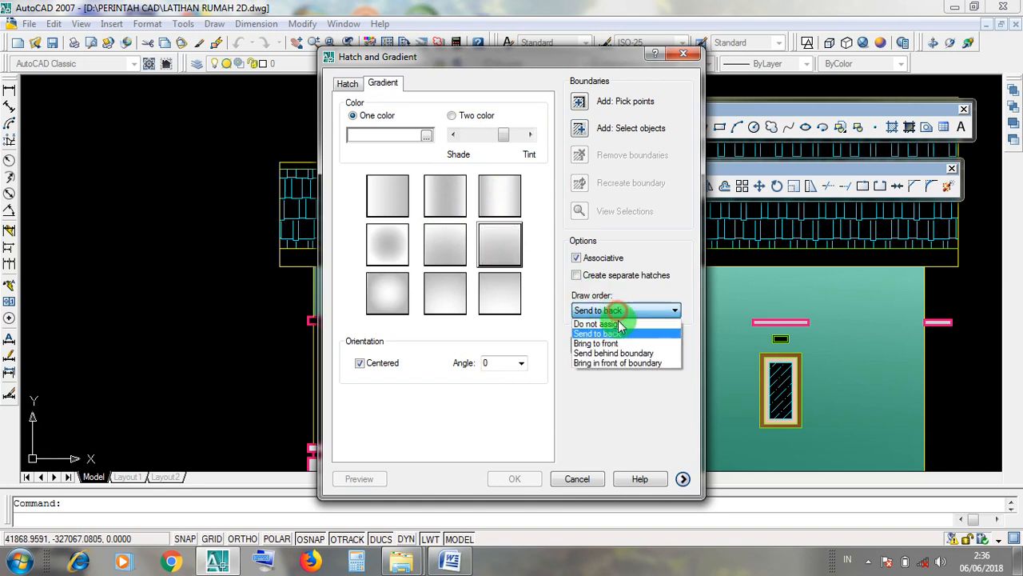
pyautogui.click(618, 334)
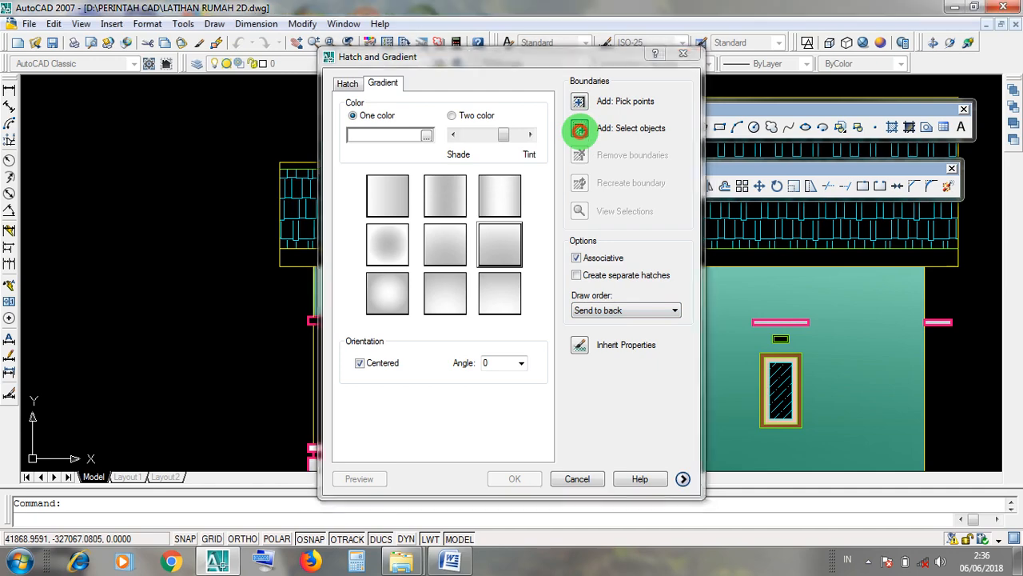
pyautogui.click(579, 130)
pyautogui.scroll(5, 311, 343)
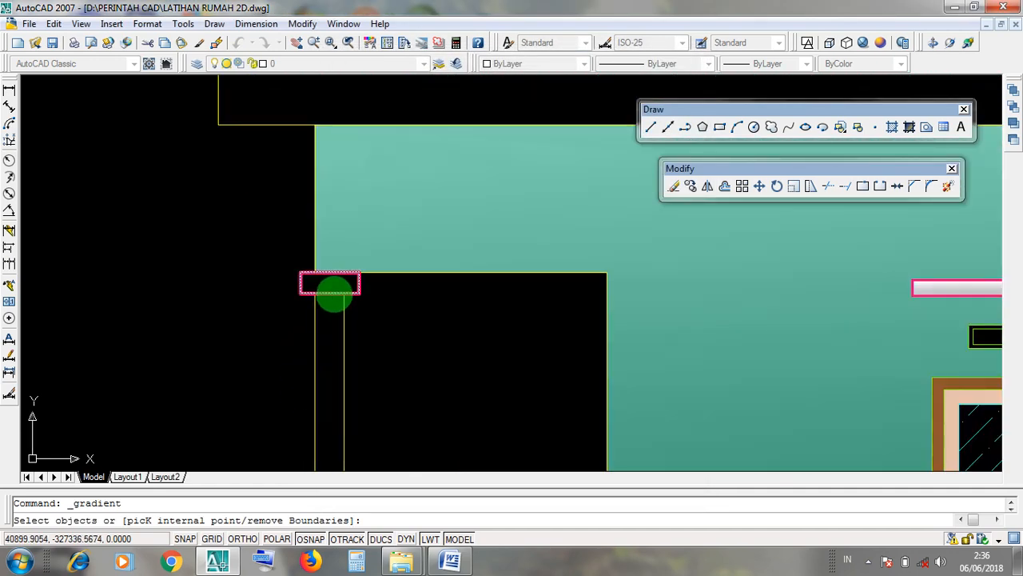
pyautogui.click(358, 294)
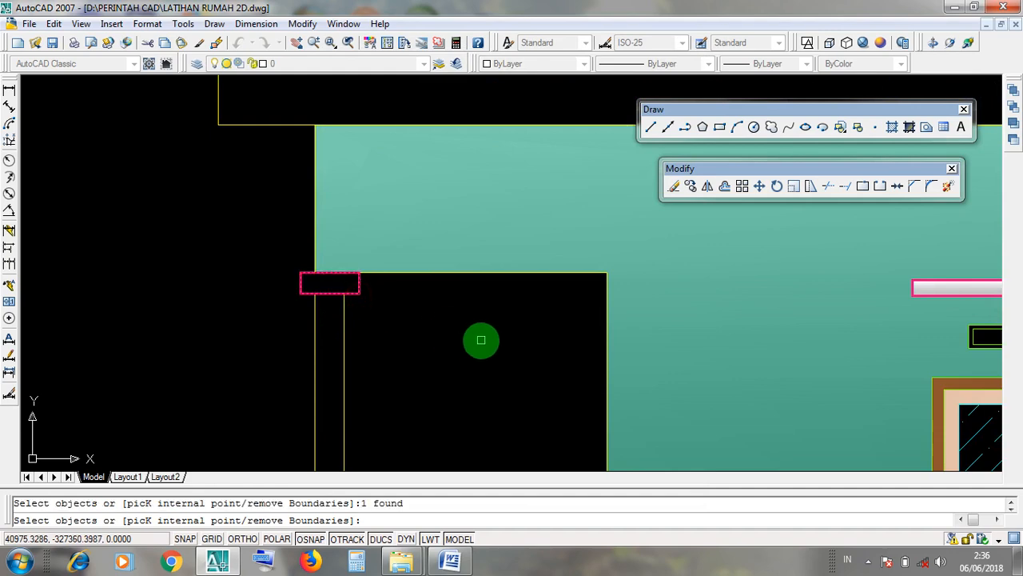
pyautogui.press('Return')
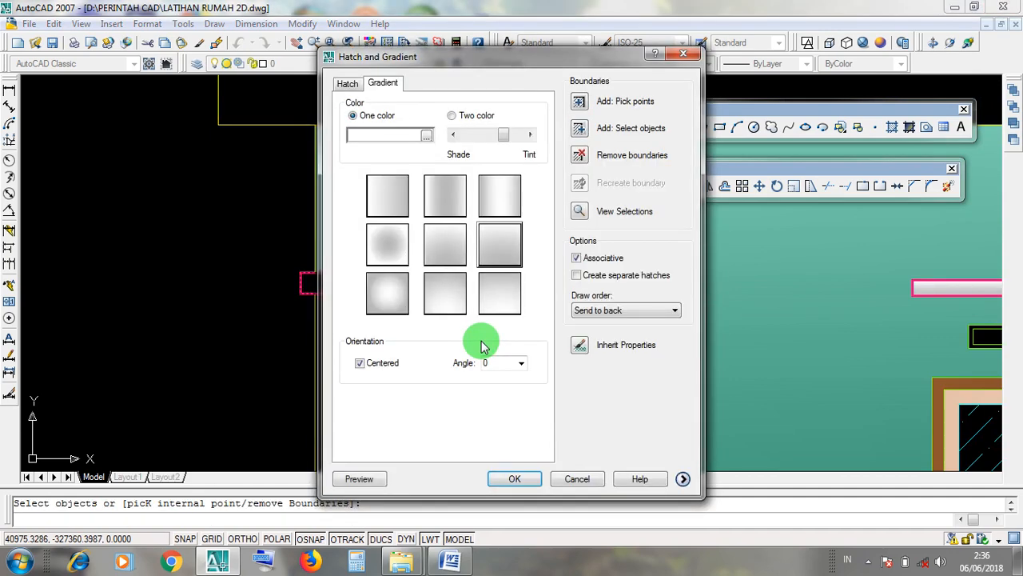
pyautogui.click(523, 479)
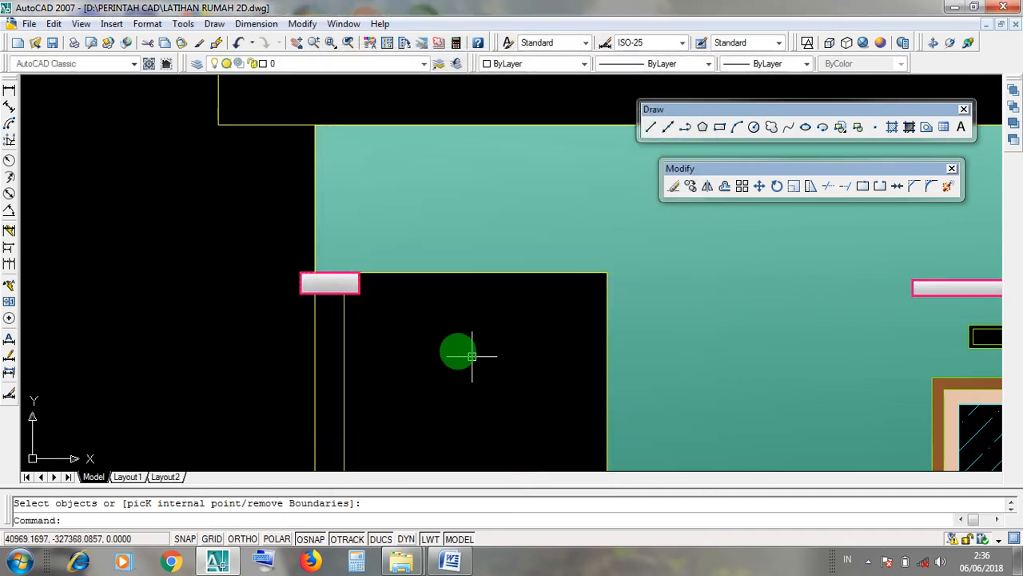
# Check which lines bound the fascia strip below the roof tiles by selecting its edges, and clear the selection
pyautogui.scroll(-3, 462, 331)
pyautogui.moveTo(466, 334); pyautogui.dragTo(418, 334, button='middle')
pyautogui.moveTo(542, 268); pyautogui.dragTo(541, 377, button='middle')
pyautogui.scroll(3, 608, 375)
pyautogui.scroll(-2, 760, 376)
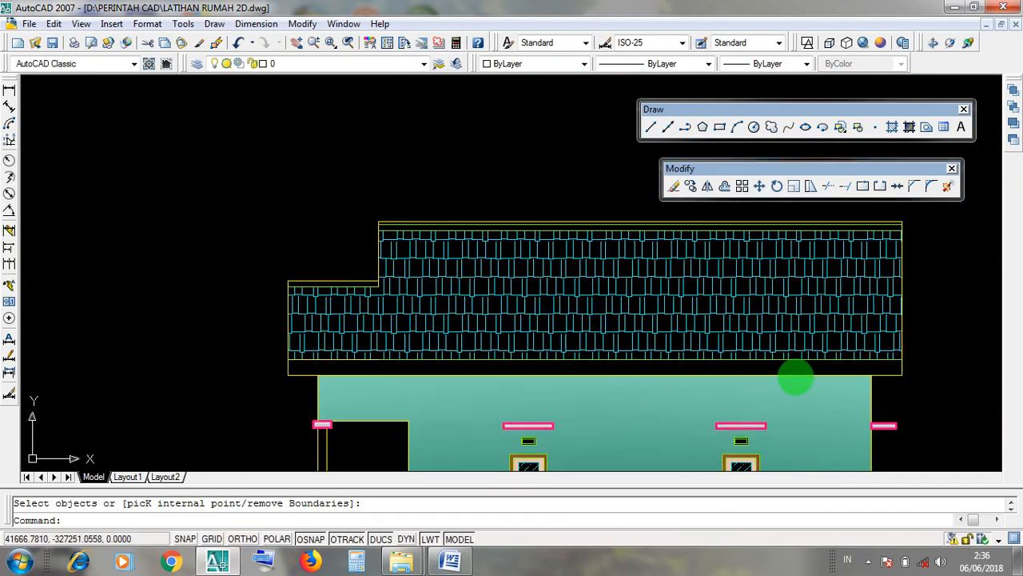
pyautogui.moveTo(857, 367)
pyautogui.mouseDown()
pyautogui.moveTo(866, 368)
pyautogui.moveTo(317, 367)
pyautogui.mouseUp()
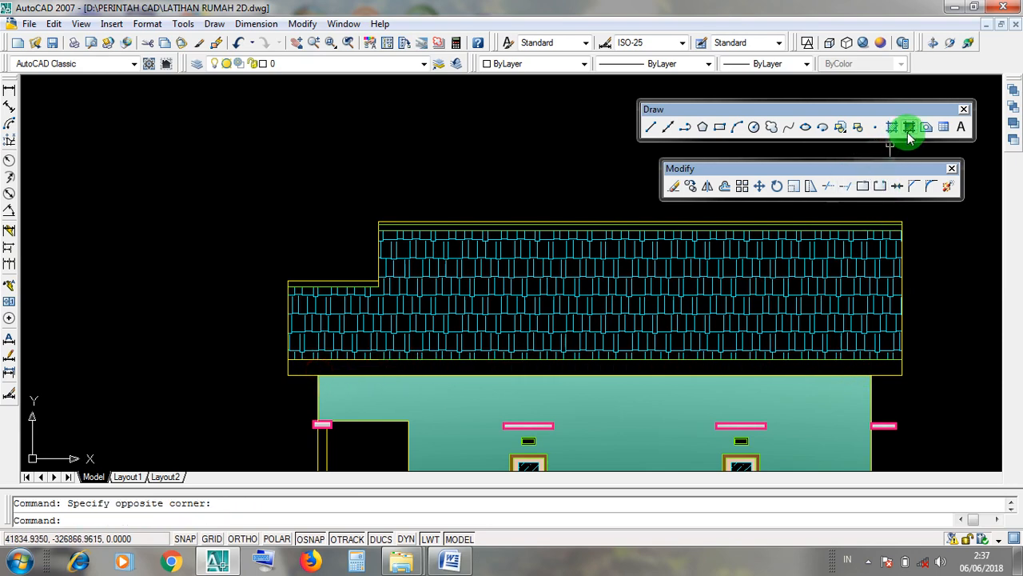
pyautogui.click(600, 369)
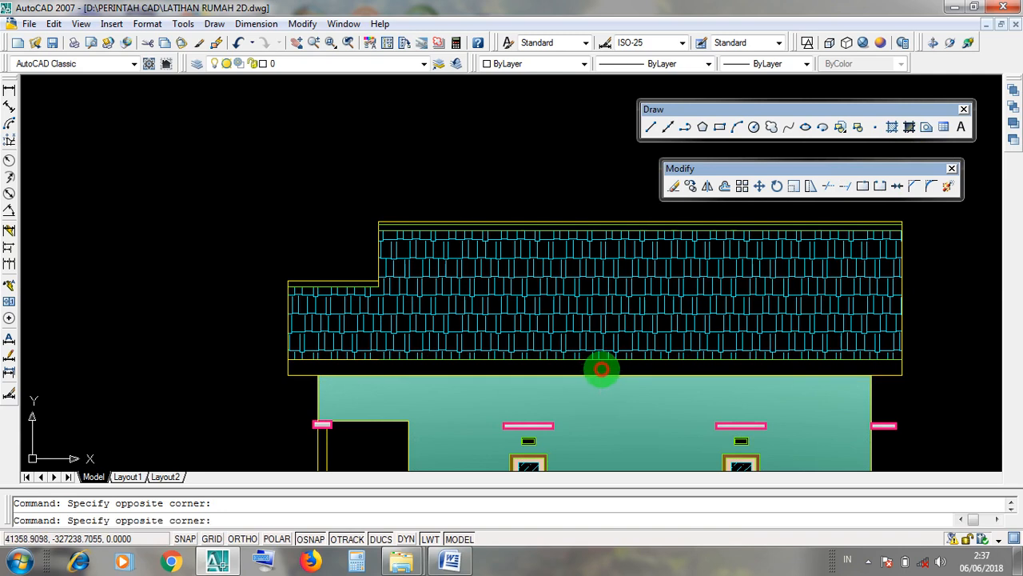
pyautogui.click(600, 361)
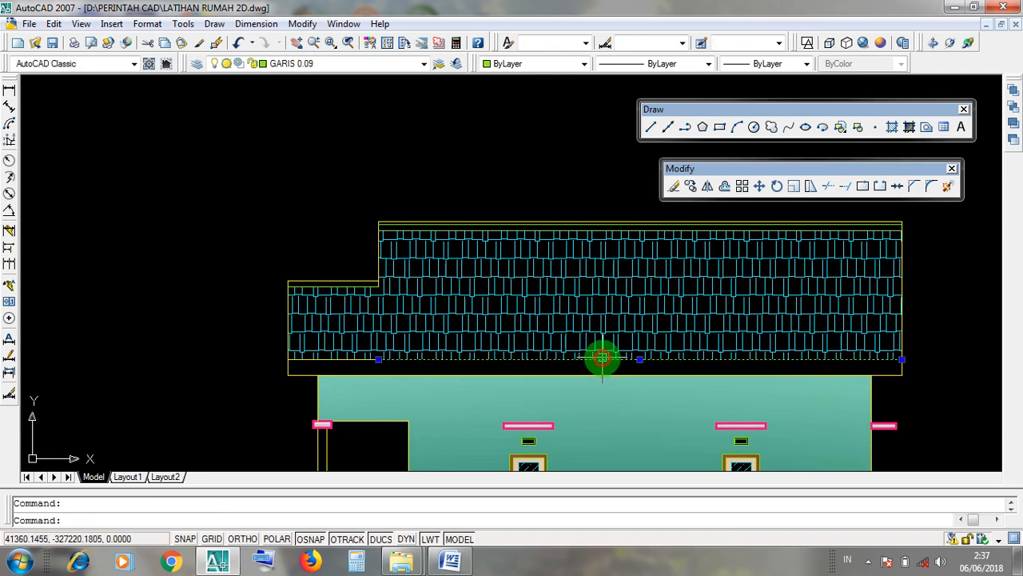
pyautogui.click(344, 358)
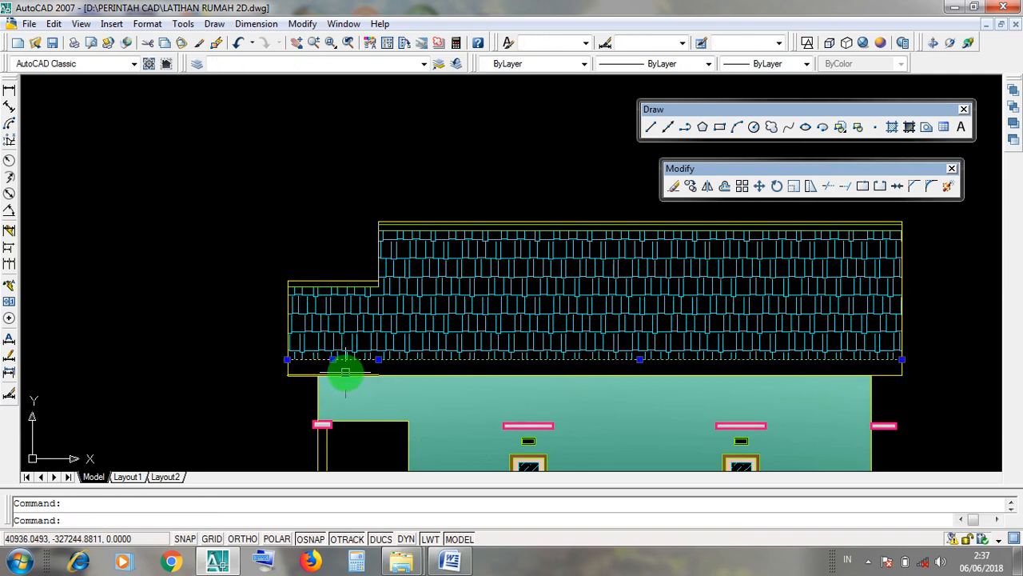
pyautogui.click(345, 373)
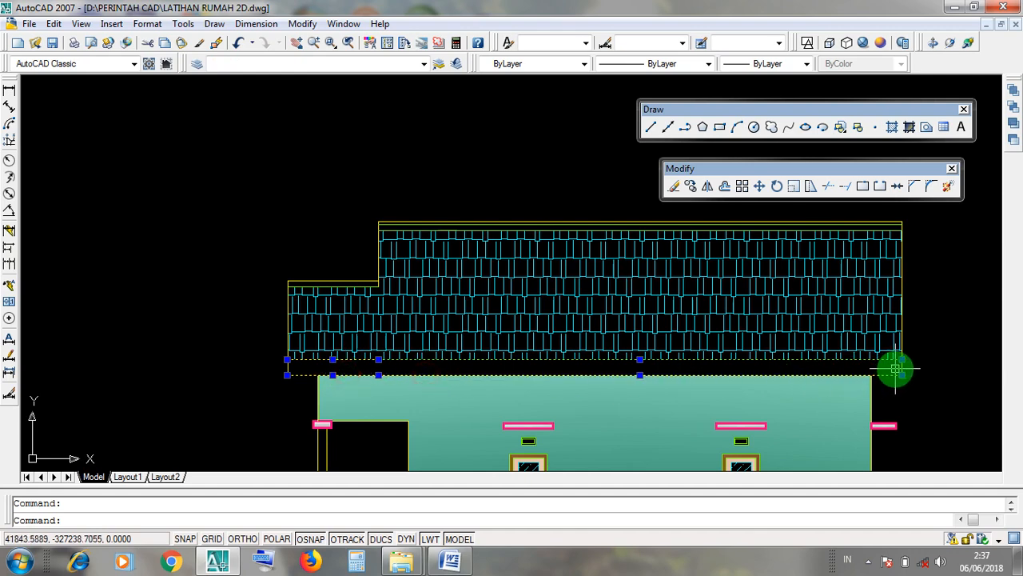
pyautogui.scroll(4, 896, 368)
pyautogui.scroll(-5, 836, 374)
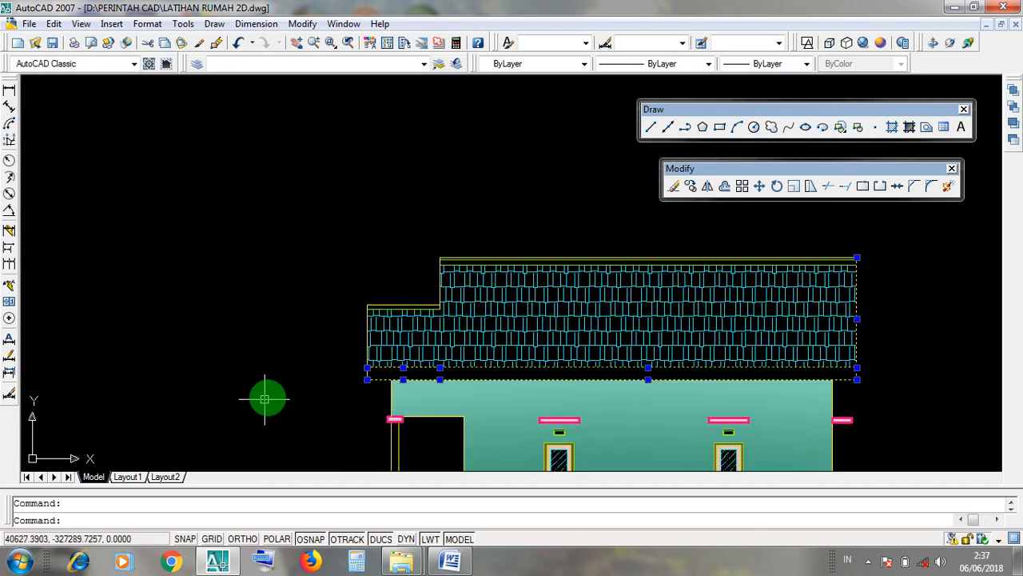
pyautogui.scroll(3, 361, 368)
pyautogui.scroll(-4, 373, 377)
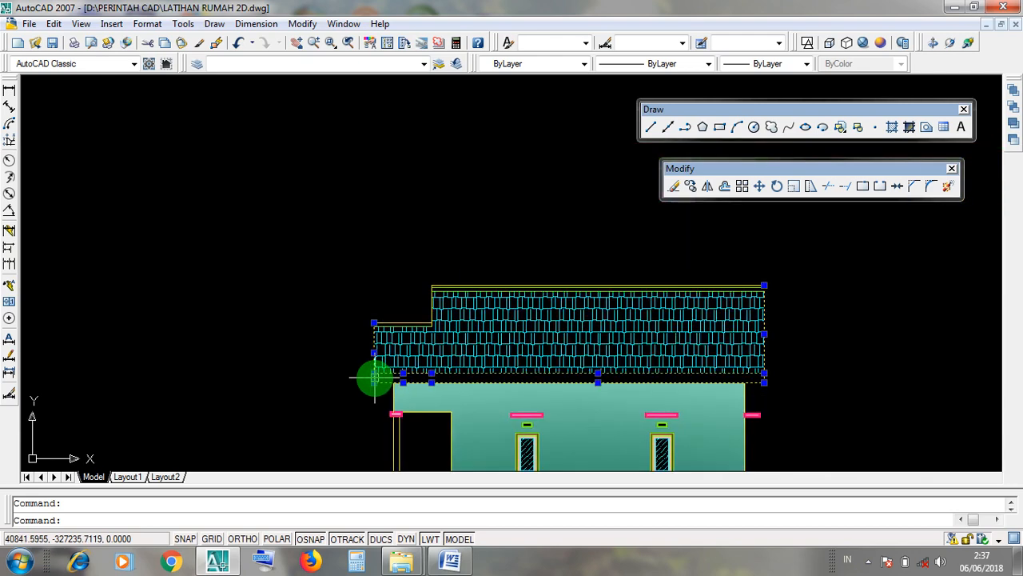
pyautogui.scroll(3, 722, 373)
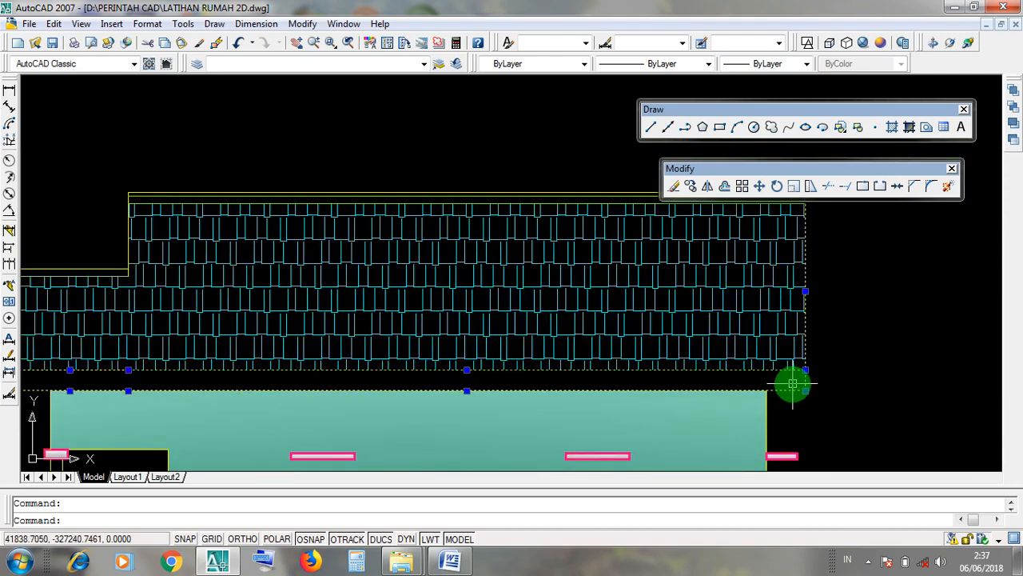
pyautogui.press('Escape')
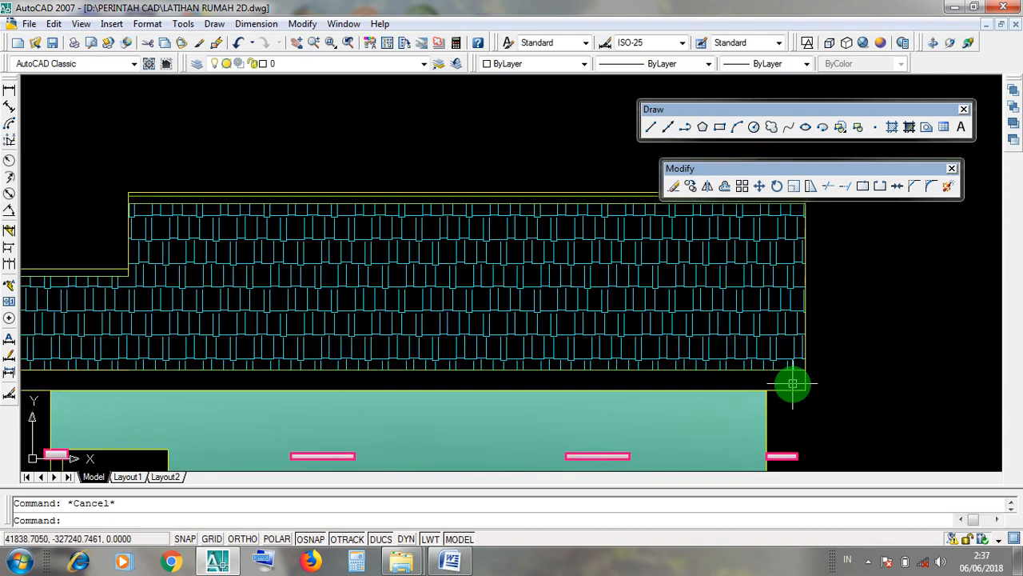
# Examine the corners at both ends of the fascia strip to see whether its outline is closed
pyautogui.moveTo(703, 391); pyautogui.dragTo(783, 395, button='middle')
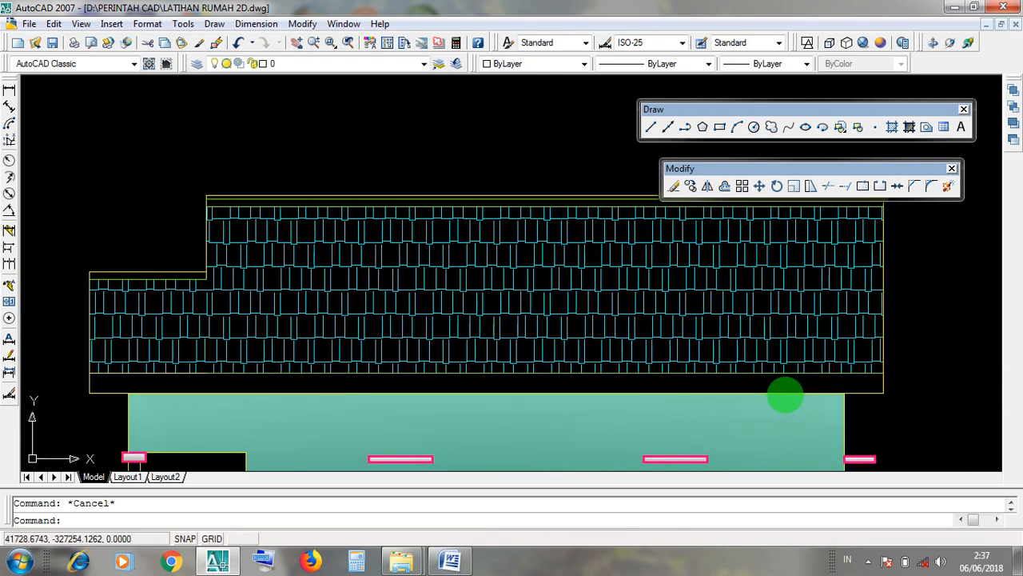
pyautogui.scroll(5, 82, 392)
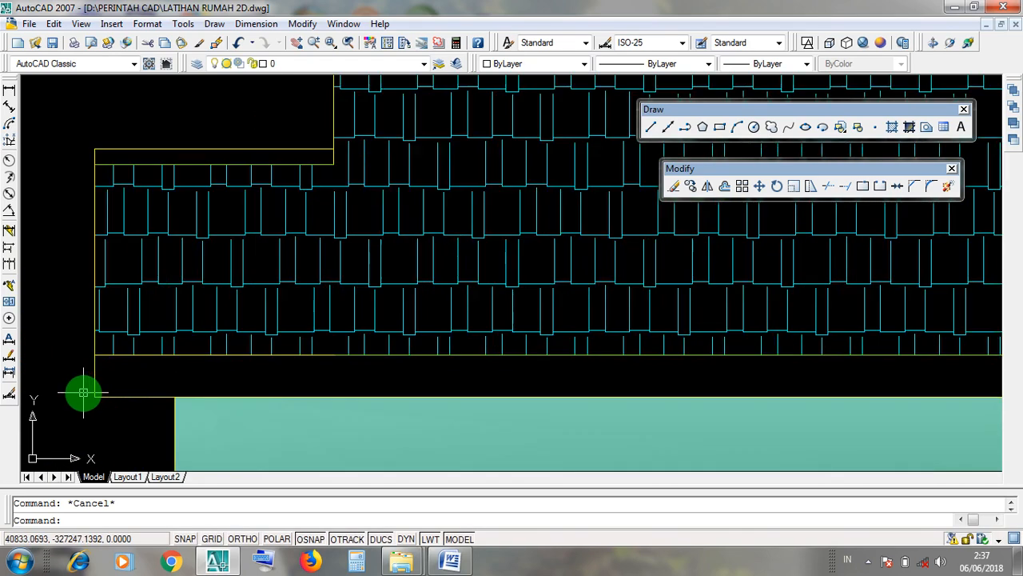
pyautogui.click(94, 322)
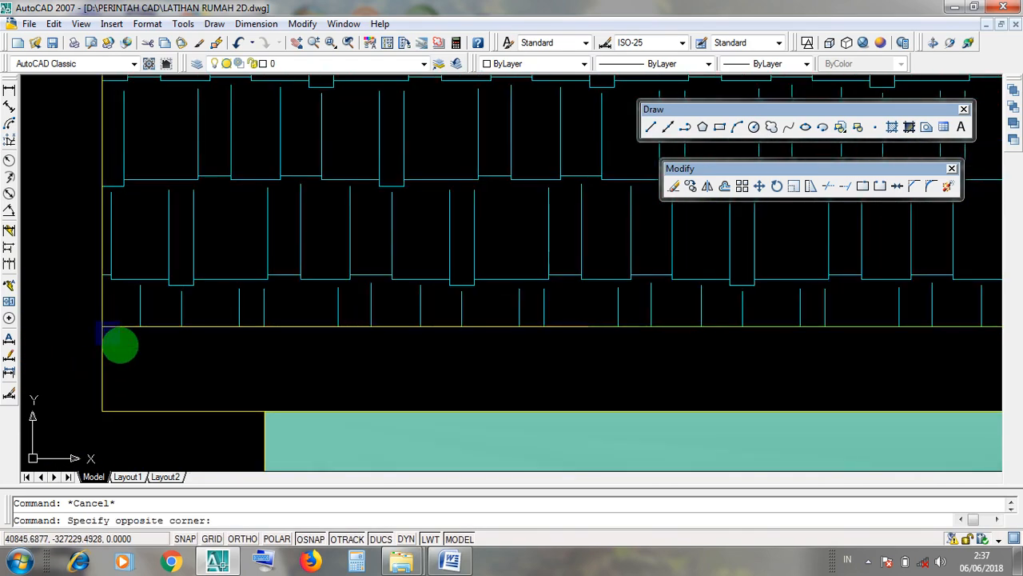
pyautogui.click(108, 343)
pyautogui.scroll(-5, 190, 422)
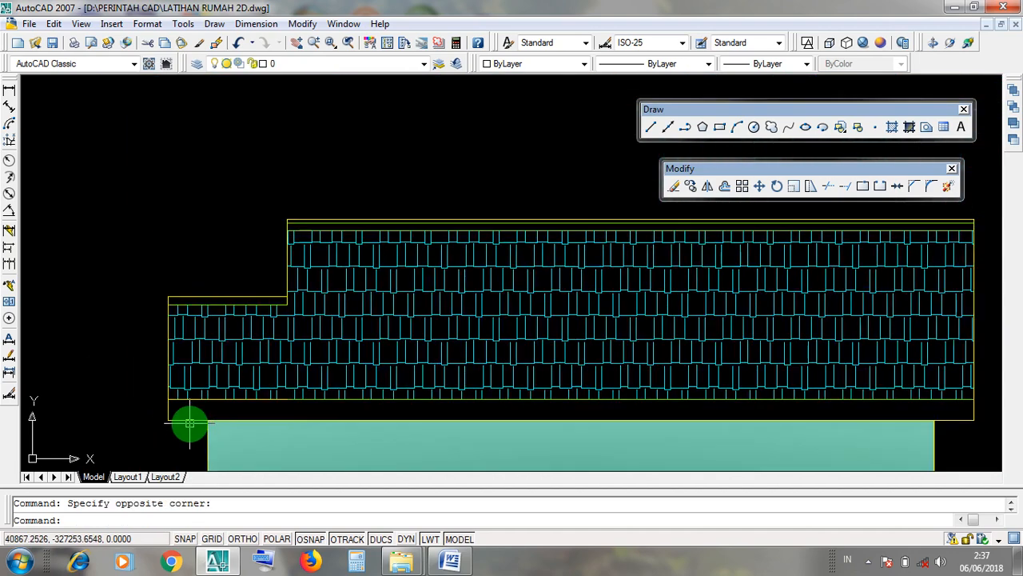
pyautogui.moveTo(731, 436); pyautogui.dragTo(729, 433, button='middle')
pyautogui.scroll(8, 679, 381)
pyautogui.click(721, 376)
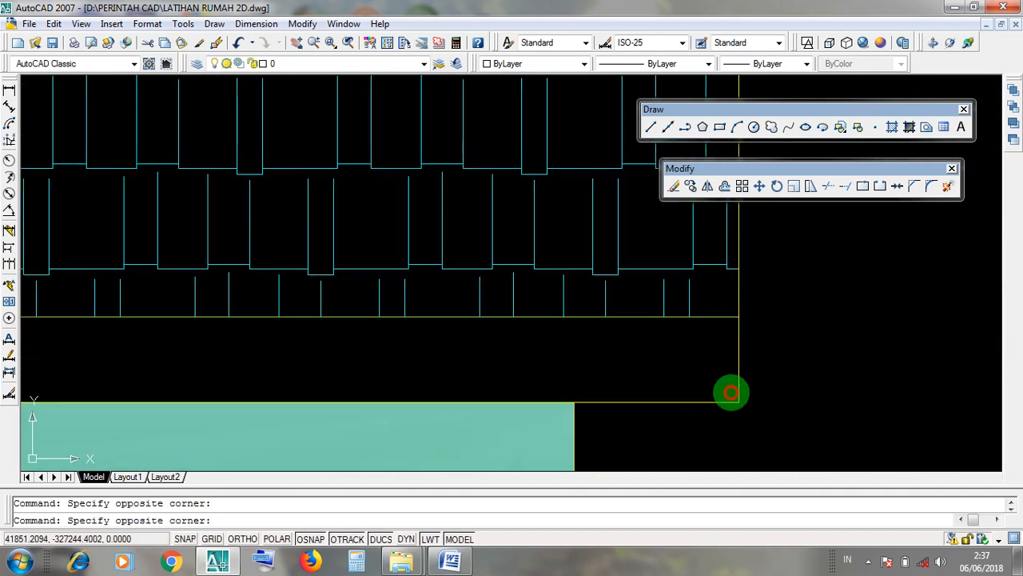
pyautogui.click(715, 370)
pyautogui.scroll(5, 740, 319)
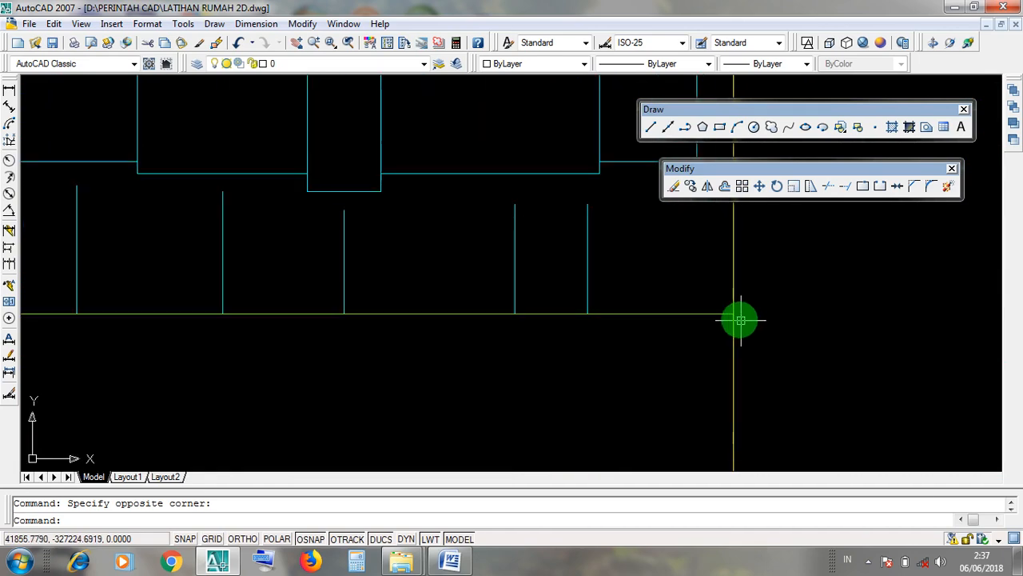
pyautogui.click(712, 296)
pyautogui.click(703, 291)
pyautogui.scroll(-3, 755, 352)
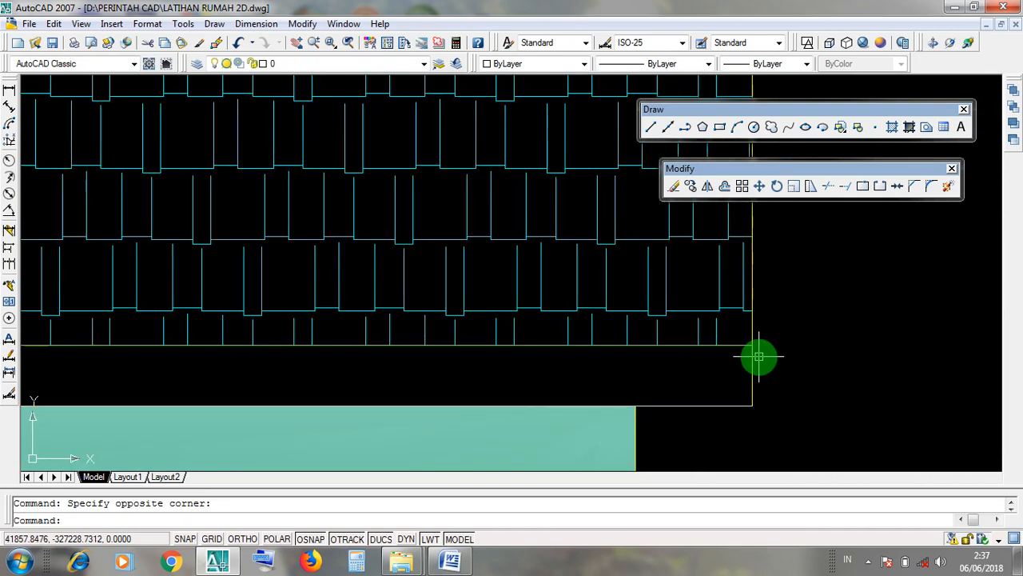
pyautogui.scroll(-5, 772, 402)
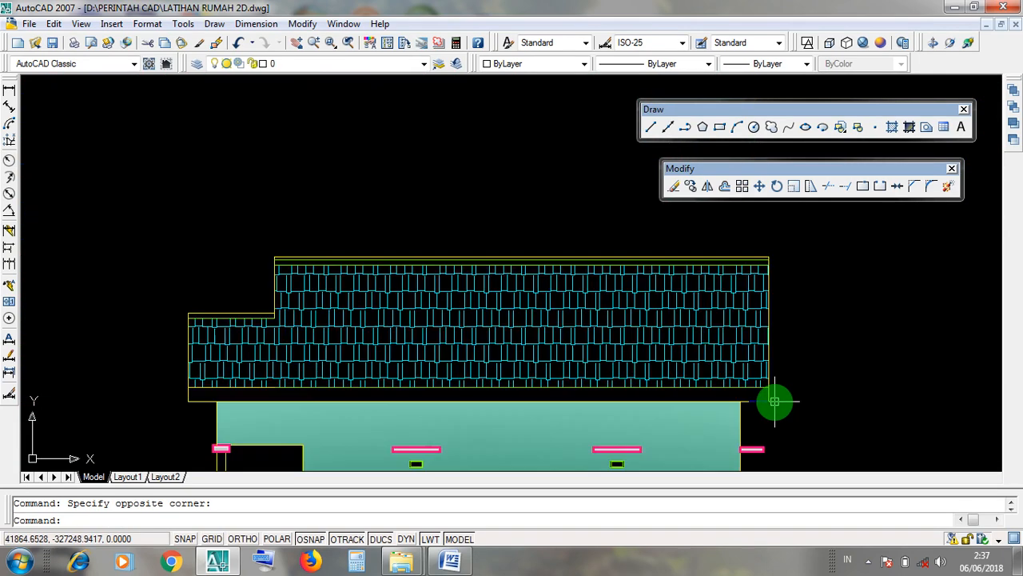
pyautogui.scroll(2, 501, 409)
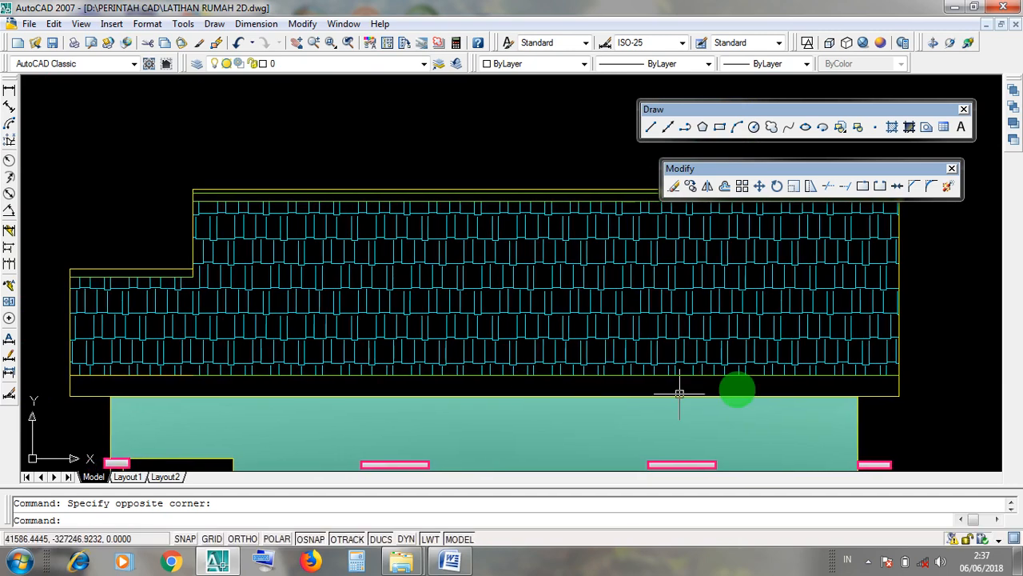
# Fill the fascia strip below the roof tiles with the one-color white gradient, third pattern of the second row, sent to back
pyautogui.click(910, 132)
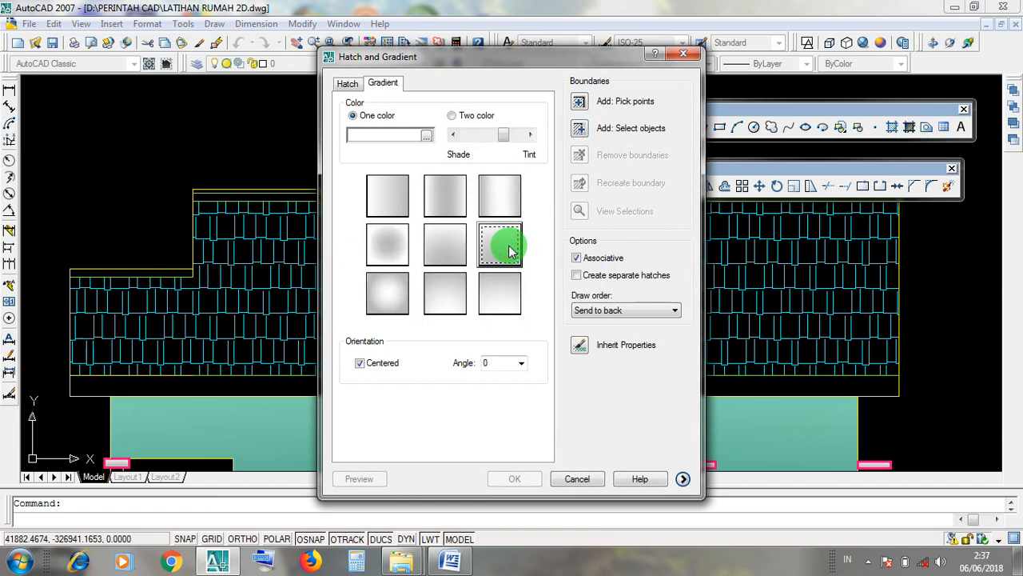
pyautogui.click(611, 319)
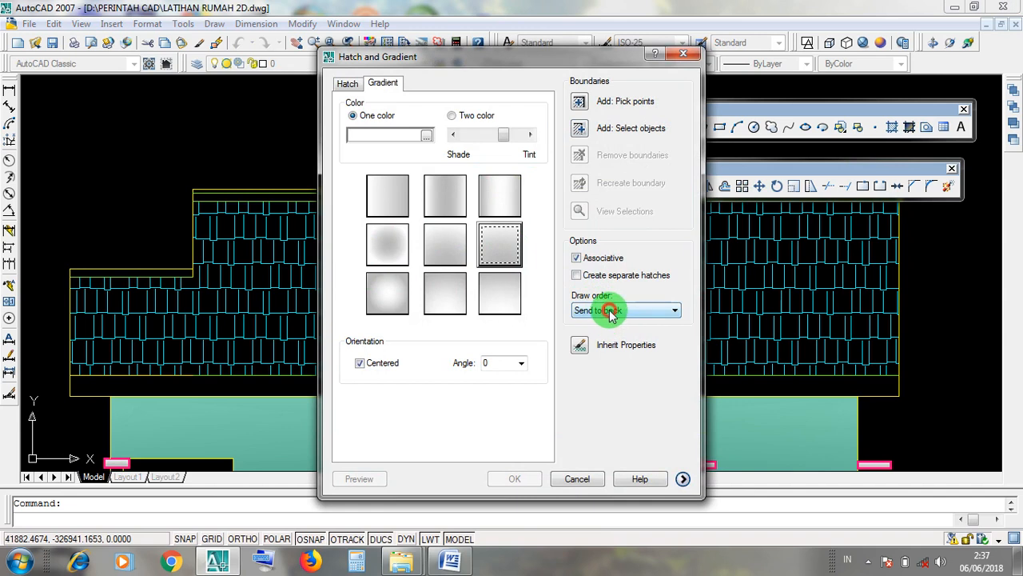
pyautogui.click(612, 312)
pyautogui.click(617, 334)
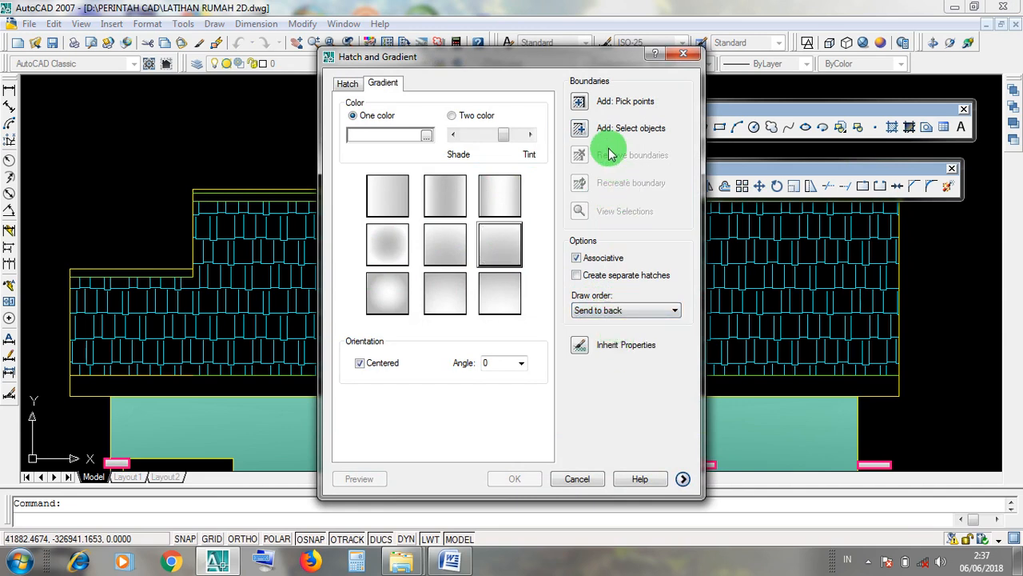
pyautogui.click(580, 103)
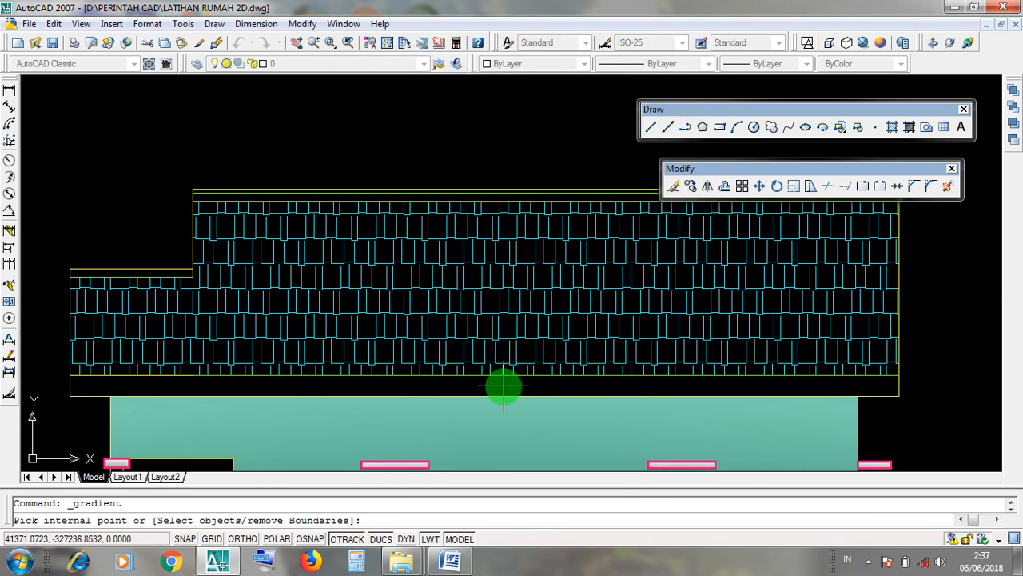
pyautogui.moveTo(504, 385); pyautogui.dragTo(510, 390, button='middle')
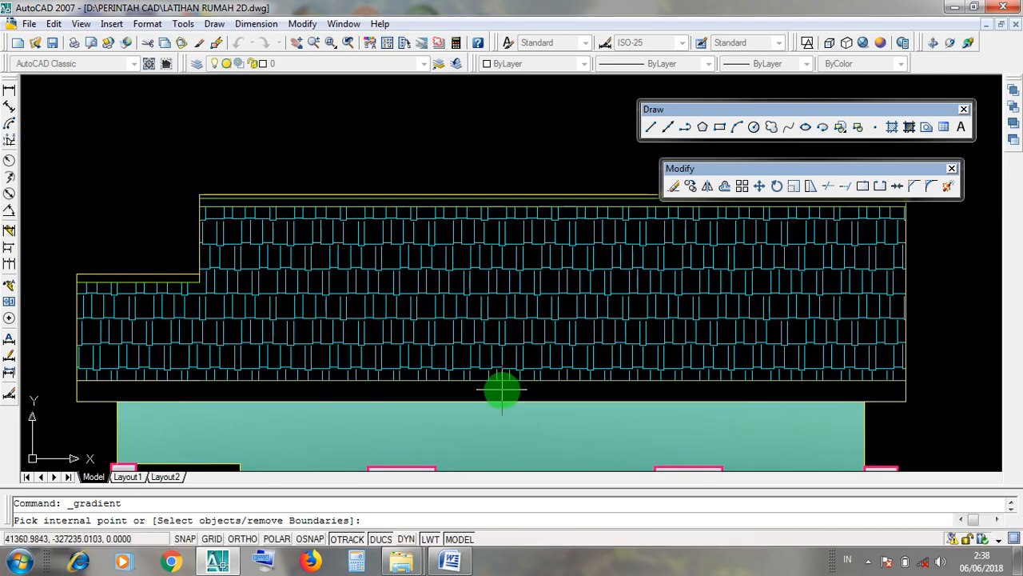
pyautogui.click(502, 390)
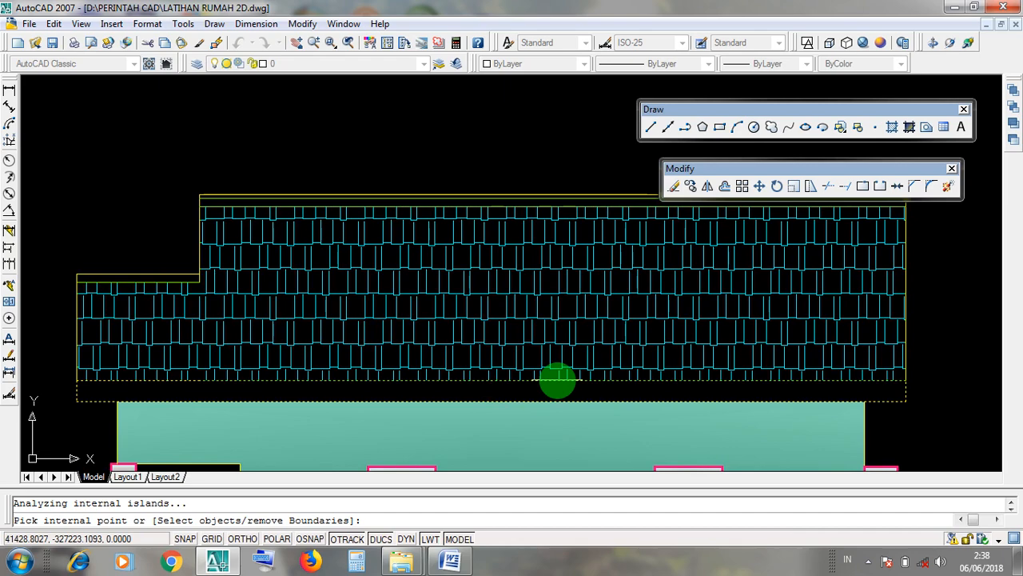
pyautogui.press('Return')
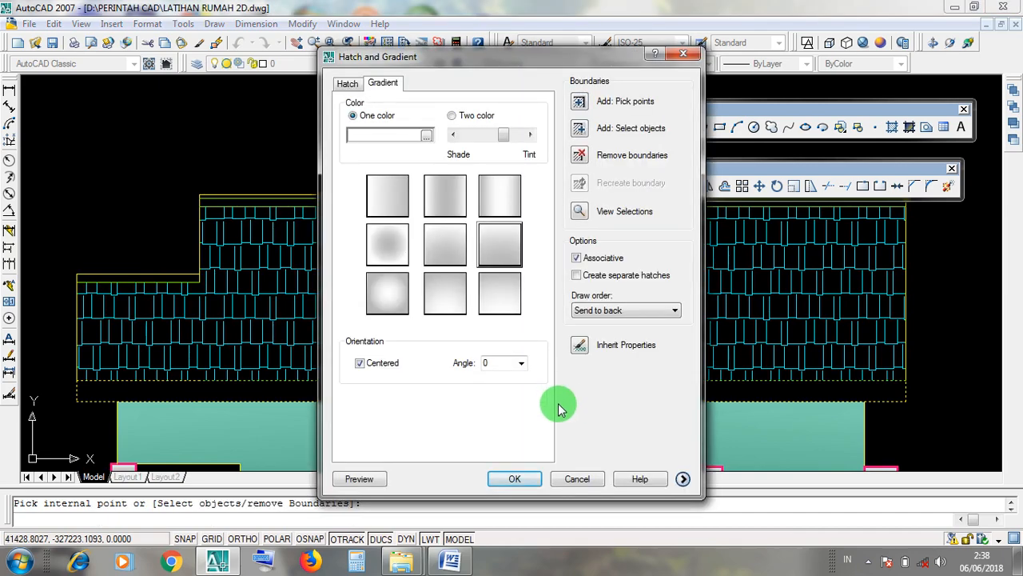
pyautogui.click(515, 478)
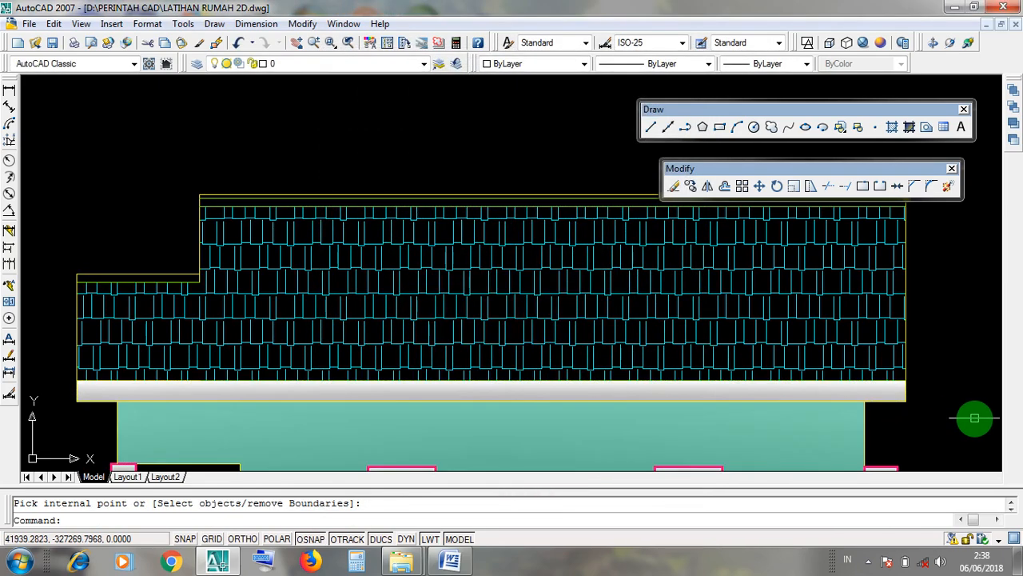
# Examine the ridge strips along the stepped upper edge of the roof, including the outer corner of the lower strip
pyautogui.scroll(-4, 823, 375)
pyautogui.moveTo(809, 380)
pyautogui.mouseDown(button='middle')
pyautogui.moveTo(730, 281)
pyautogui.moveTo(736, 320)
pyautogui.mouseUp(button='middle')
pyautogui.scroll(1, 417, 262)
pyautogui.scroll(3, 417, 262)
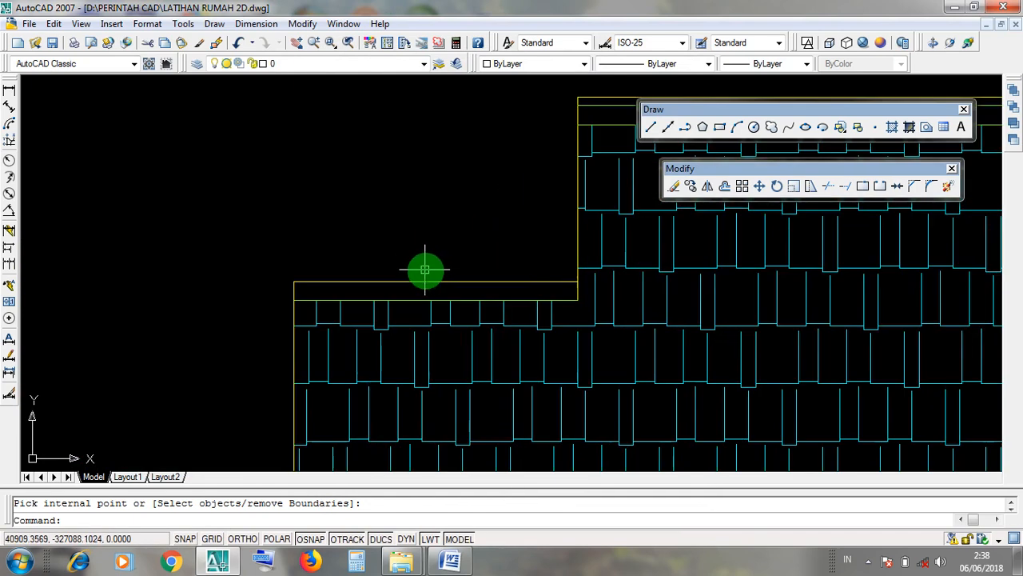
pyautogui.click(436, 291)
pyautogui.scroll(-2, 439, 310)
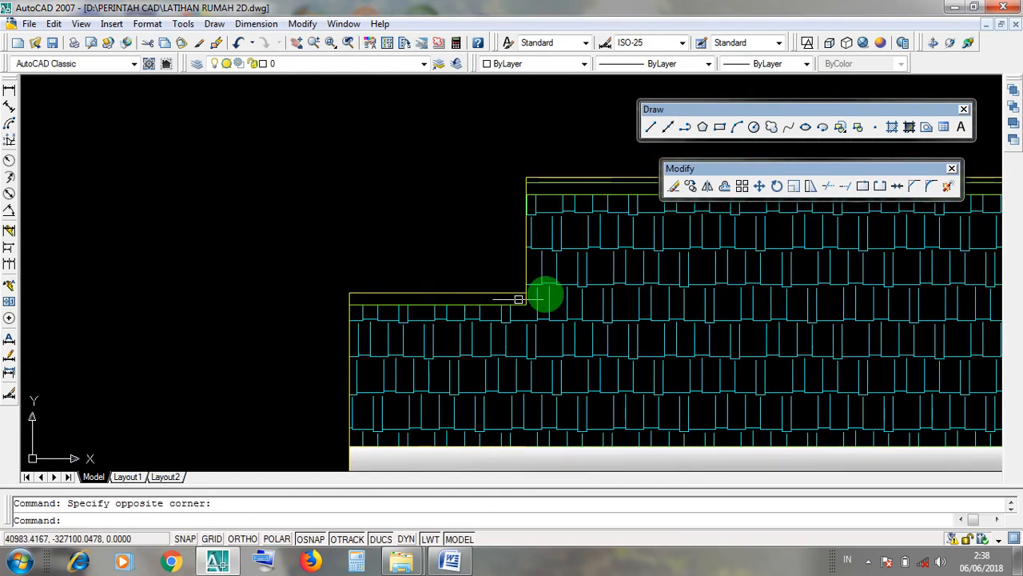
pyautogui.moveTo(566, 291); pyautogui.dragTo(621, 347, button='middle')
pyautogui.scroll(-4, 549, 312)
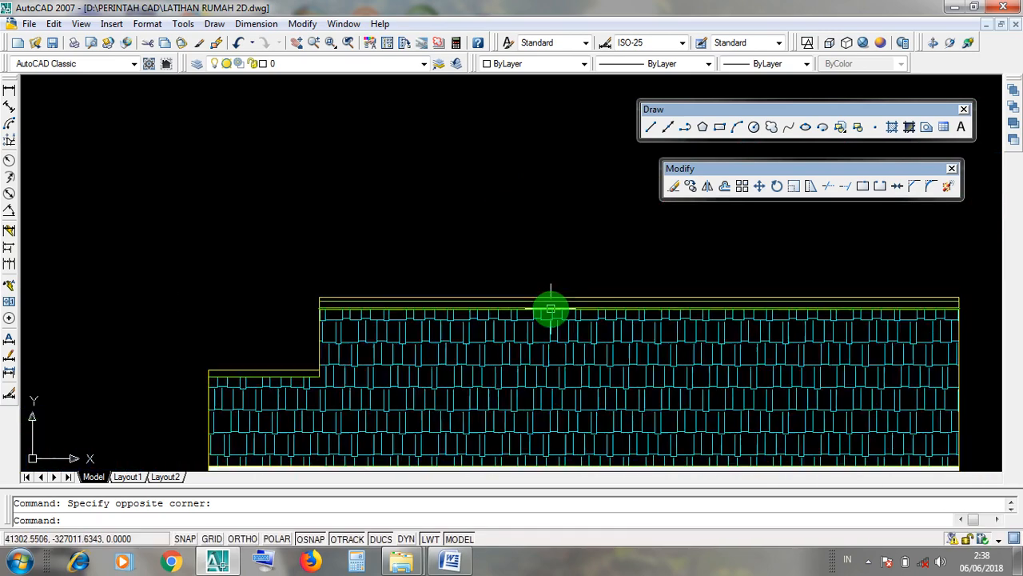
pyautogui.scroll(1, 687, 307)
pyautogui.scroll(5, 327, 359)
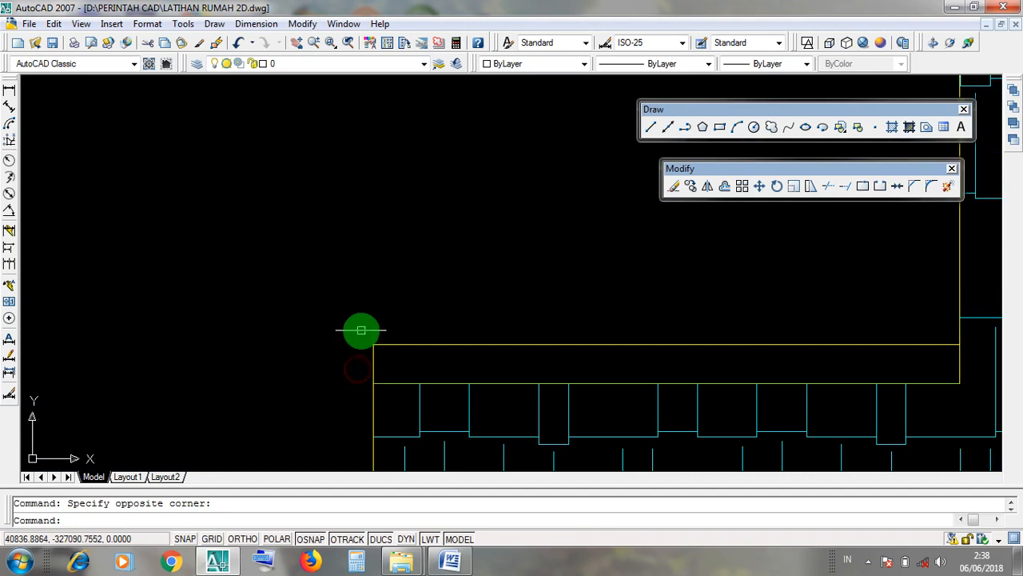
pyautogui.click(361, 332)
pyautogui.click(390, 362)
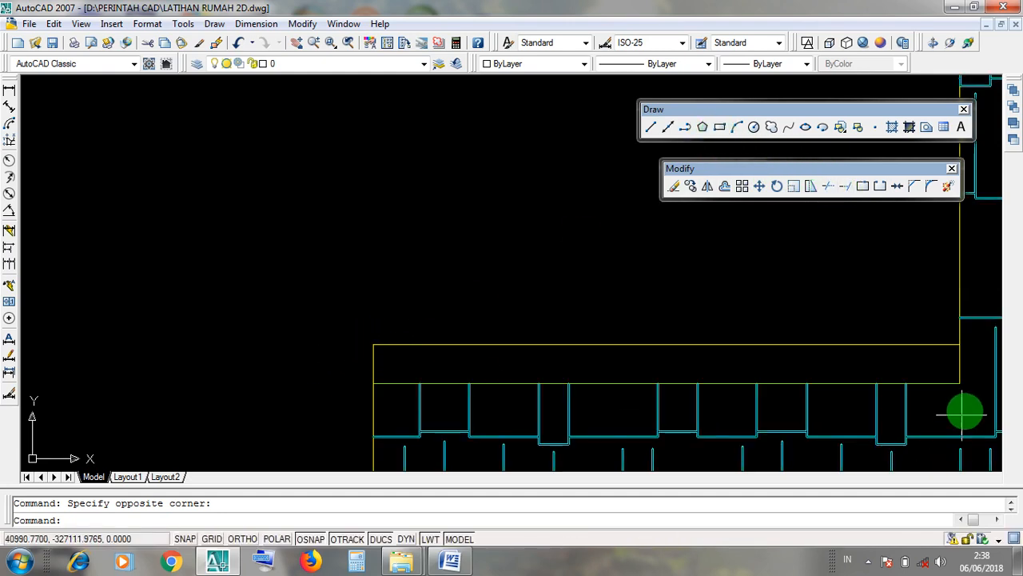
# Try outlining the lower ridge strip with a rectangle between its opposite corners, and erase that rectangle
pyautogui.click(718, 127)
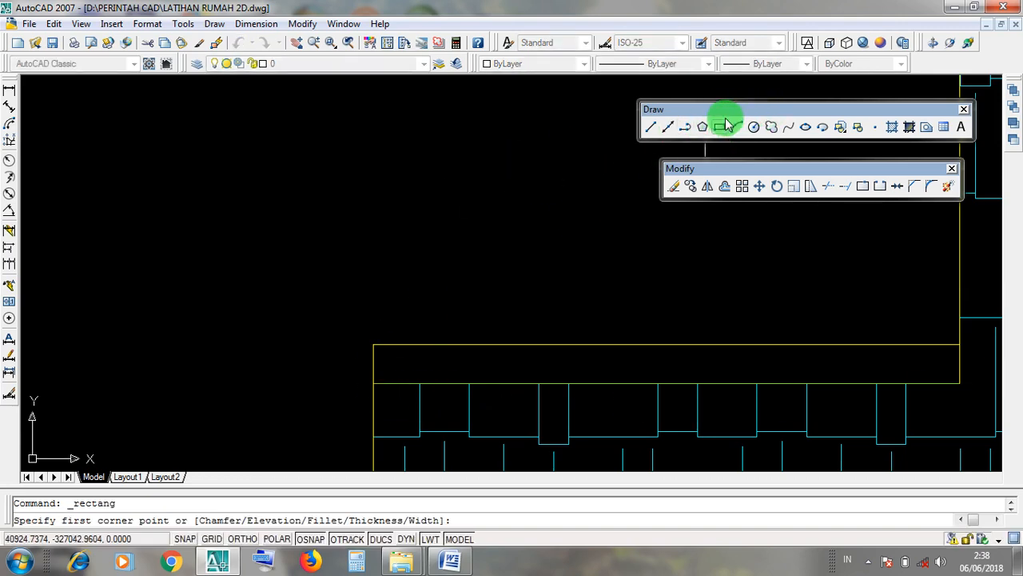
pyautogui.click(373, 344)
pyautogui.click(959, 383)
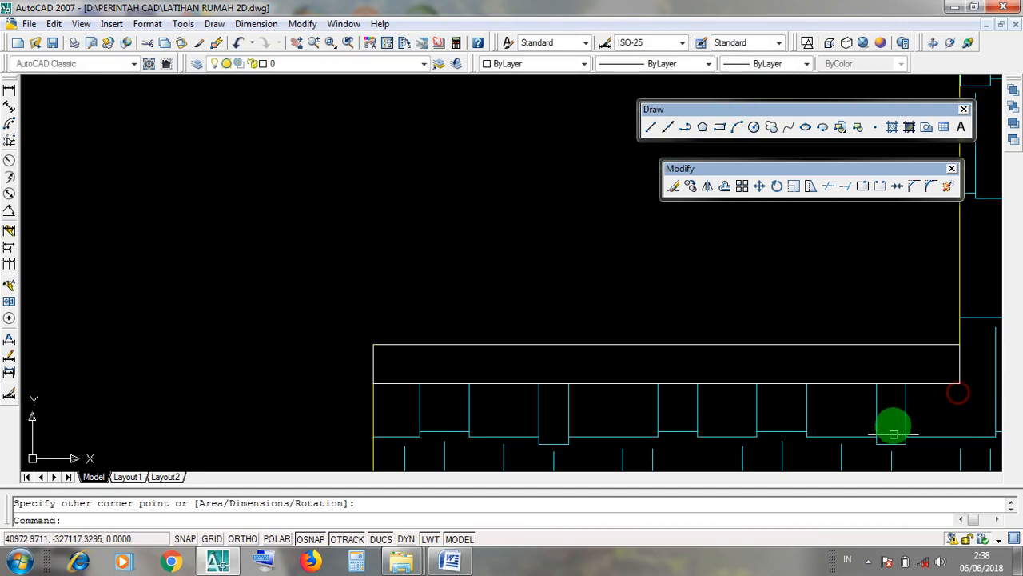
pyautogui.click(573, 345)
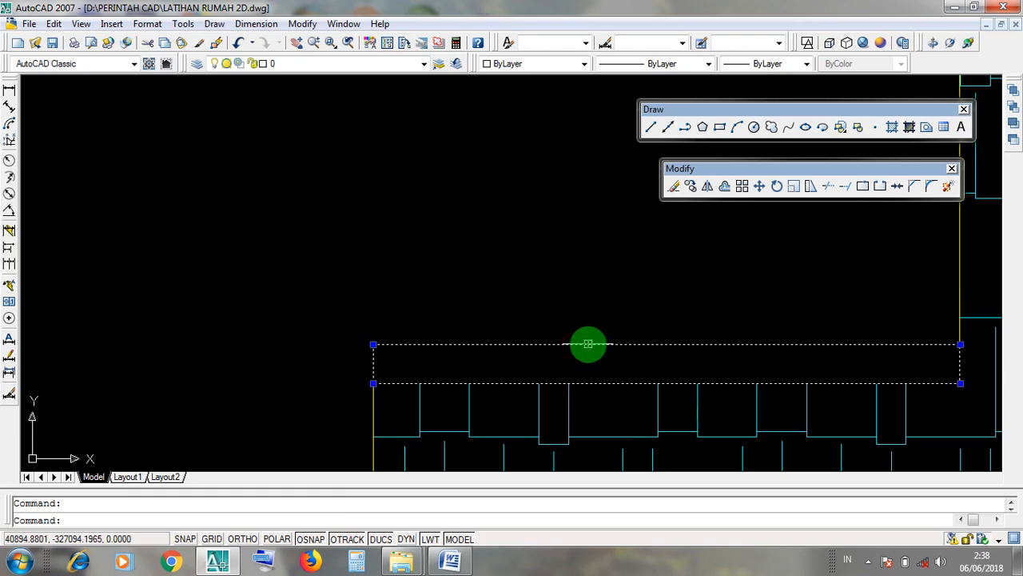
pyautogui.press('Delete')
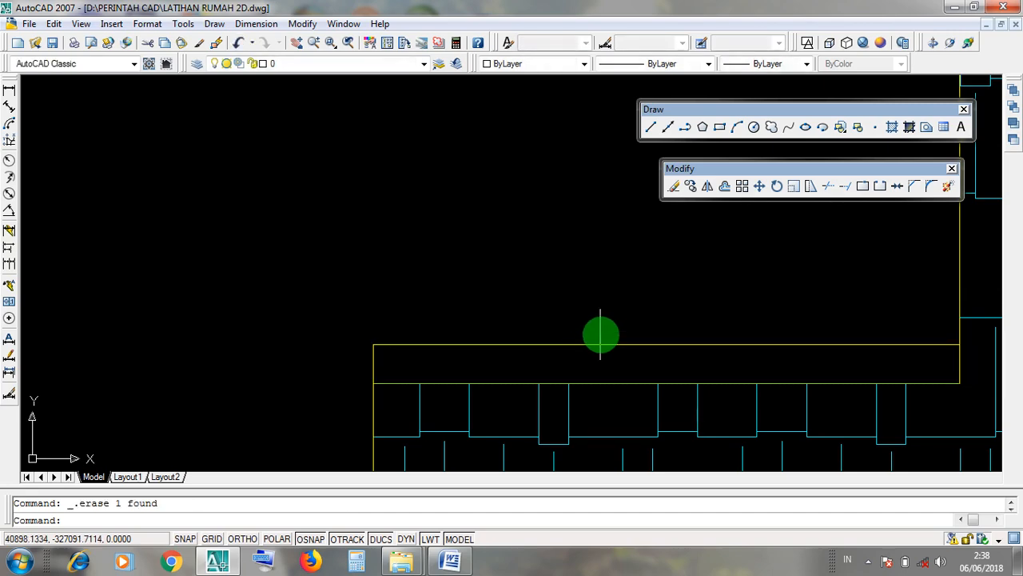
# Examine the lower ridge strip's inner corner at the roof step and the ridge lines along the upper roof edge
pyautogui.scroll(-4, 528, 372)
pyautogui.scroll(5, 545, 376)
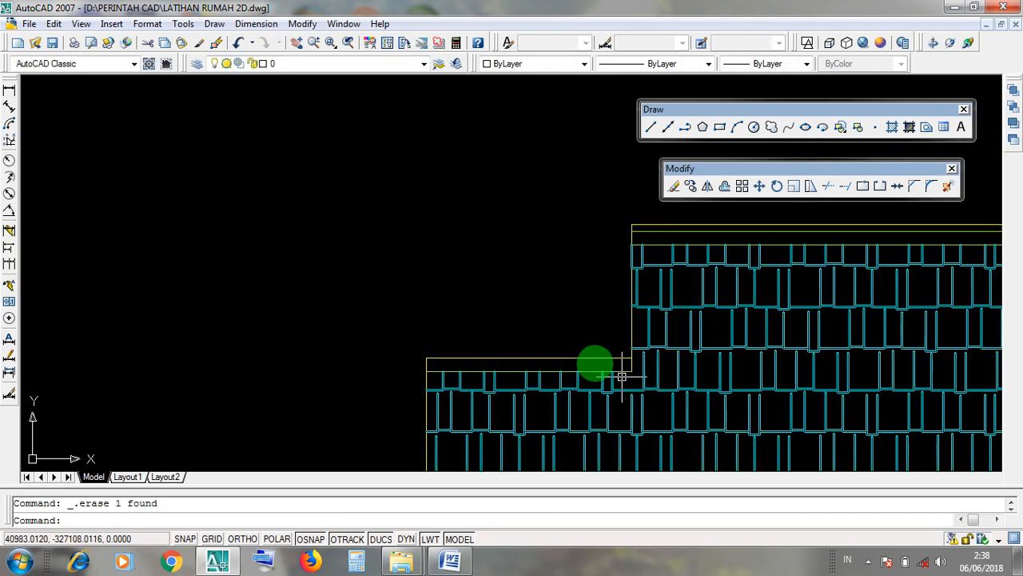
pyautogui.scroll(-4, 562, 382)
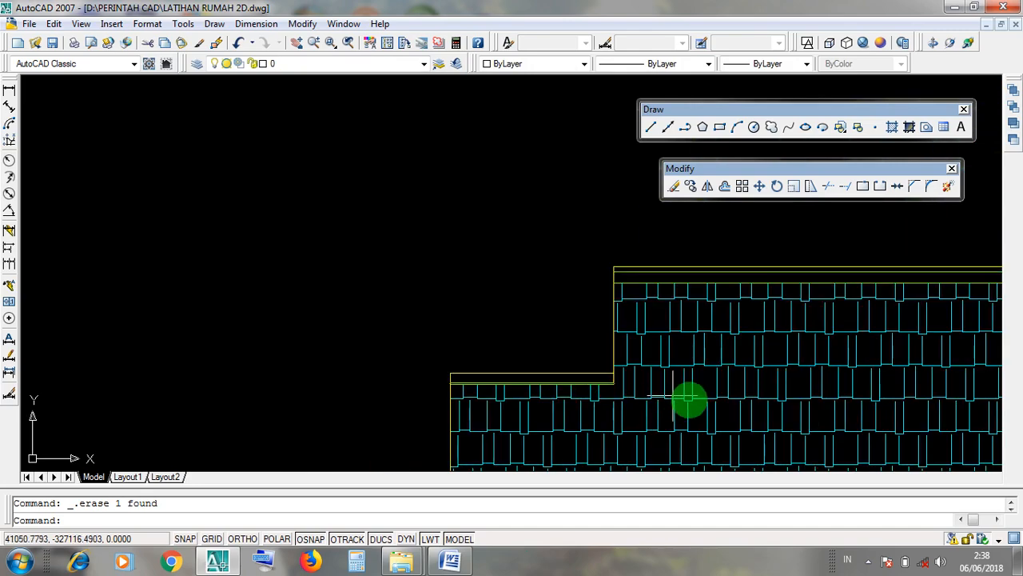
pyautogui.moveTo(687, 400); pyautogui.dragTo(519, 336, button='middle')
pyautogui.scroll(-2, 537, 354)
pyautogui.moveTo(623, 349); pyautogui.dragTo(542, 378, button='middle')
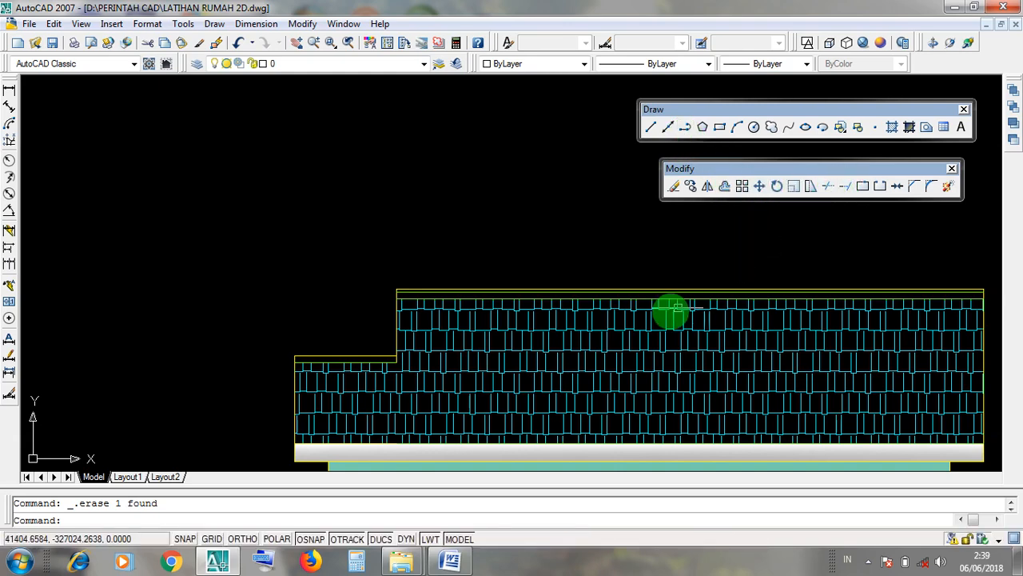
pyautogui.scroll(6, 400, 379)
pyautogui.scroll(3, 442, 392)
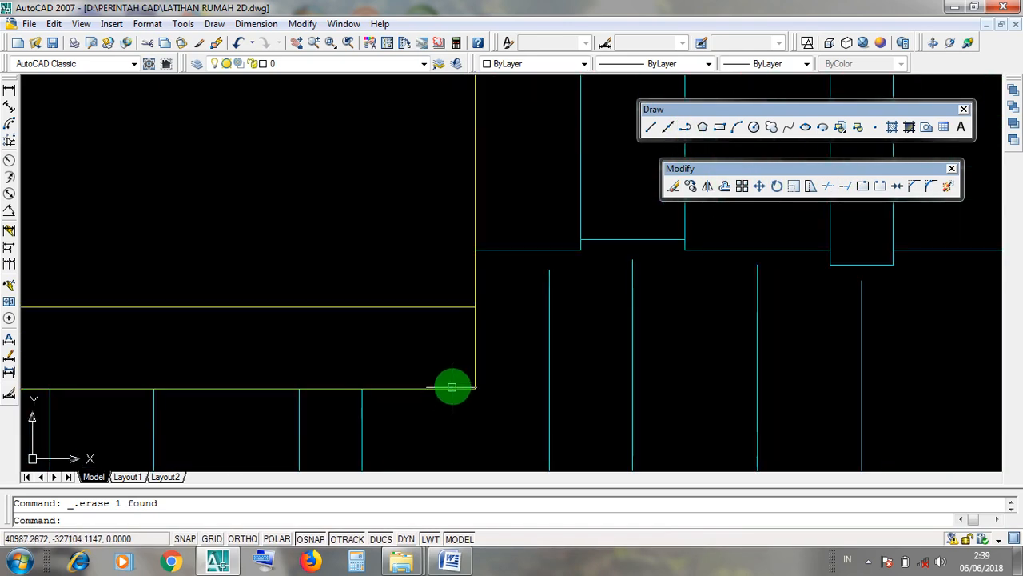
pyautogui.scroll(-5, 548, 402)
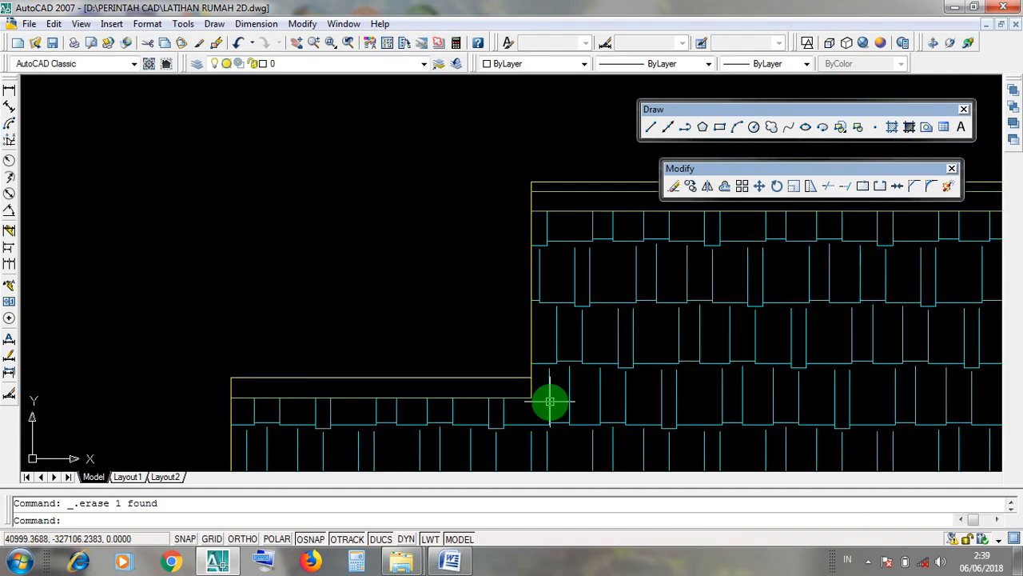
pyautogui.moveTo(722, 393)
pyautogui.mouseDown(button='middle')
pyautogui.moveTo(448, 378)
pyautogui.moveTo(457, 381)
pyautogui.mouseUp(button='middle')
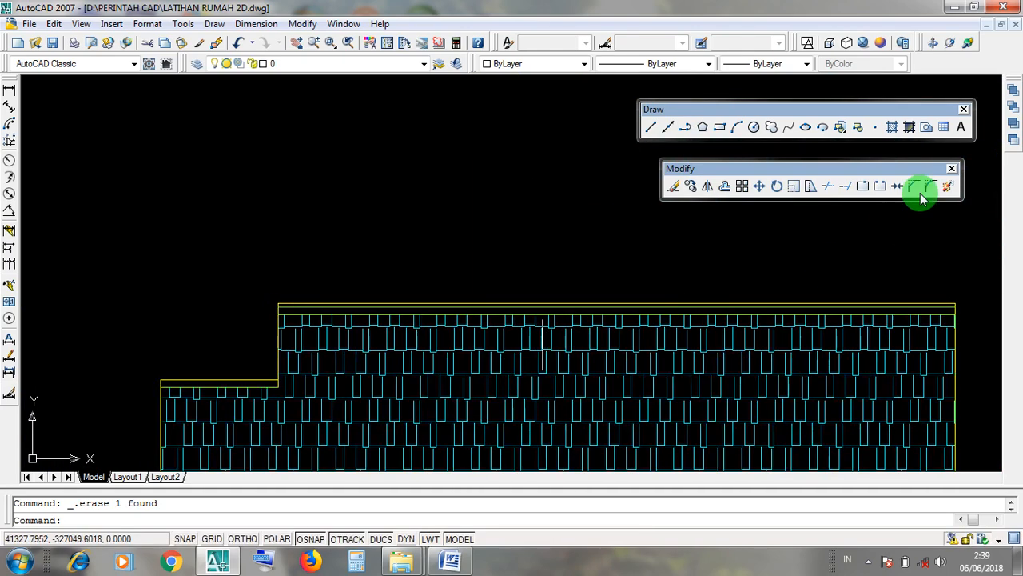
pyautogui.moveTo(589, 324)
pyautogui.mouseDown(button='middle')
pyautogui.moveTo(609, 247)
pyautogui.moveTo(613, 258)
pyautogui.mouseUp(button='middle')
pyautogui.moveTo(627, 339)
pyautogui.mouseDown(button='middle')
pyautogui.moveTo(629, 325)
pyautogui.moveTo(632, 343)
pyautogui.mouseUp(button='middle')
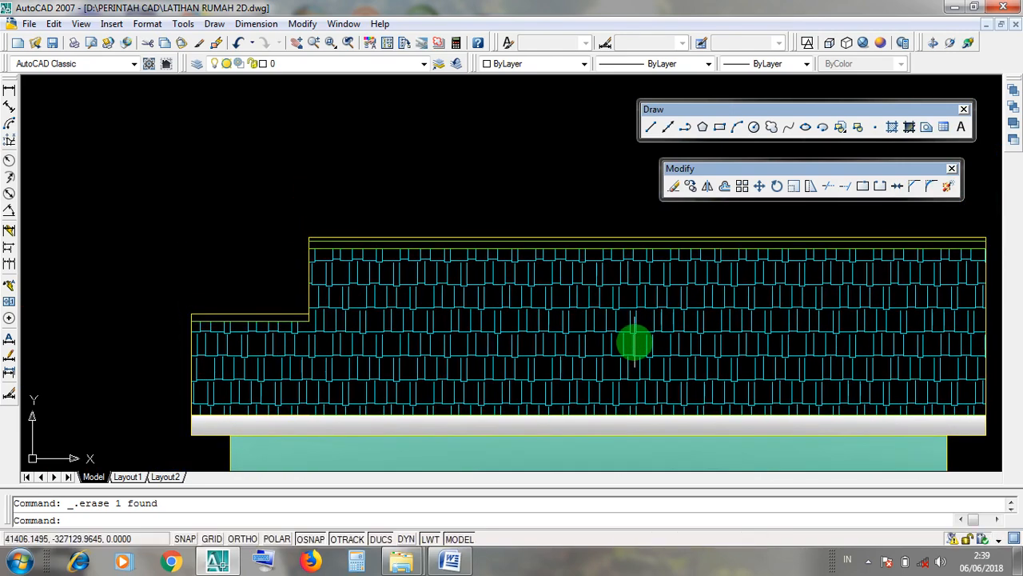
pyautogui.moveTo(521, 296); pyautogui.dragTo(533, 315, button='middle')
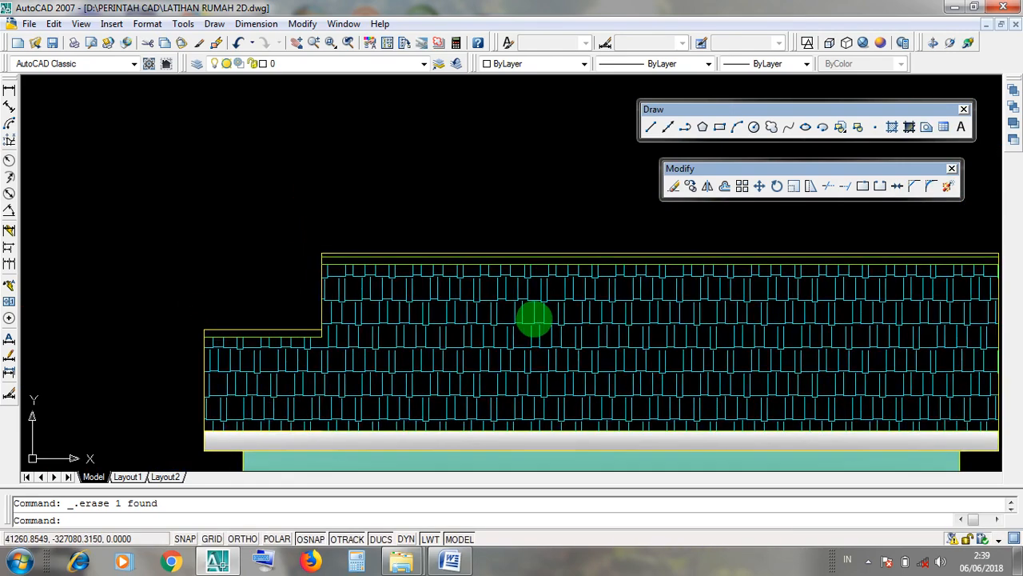
# Fill the lower ridge strip with the one-color white gradient, third pattern of the second row, sent to back
pyautogui.click(909, 133)
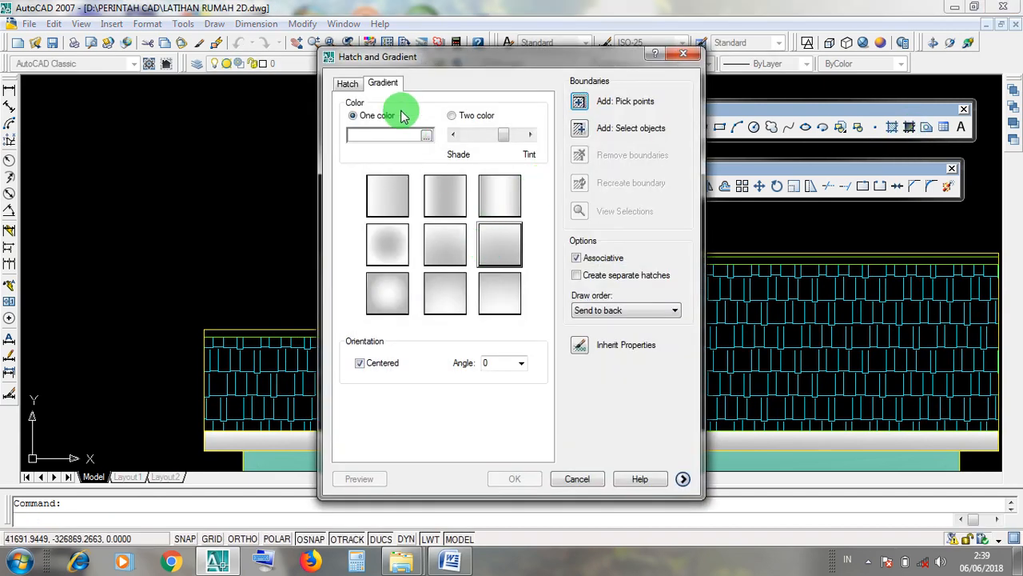
pyautogui.click(492, 256)
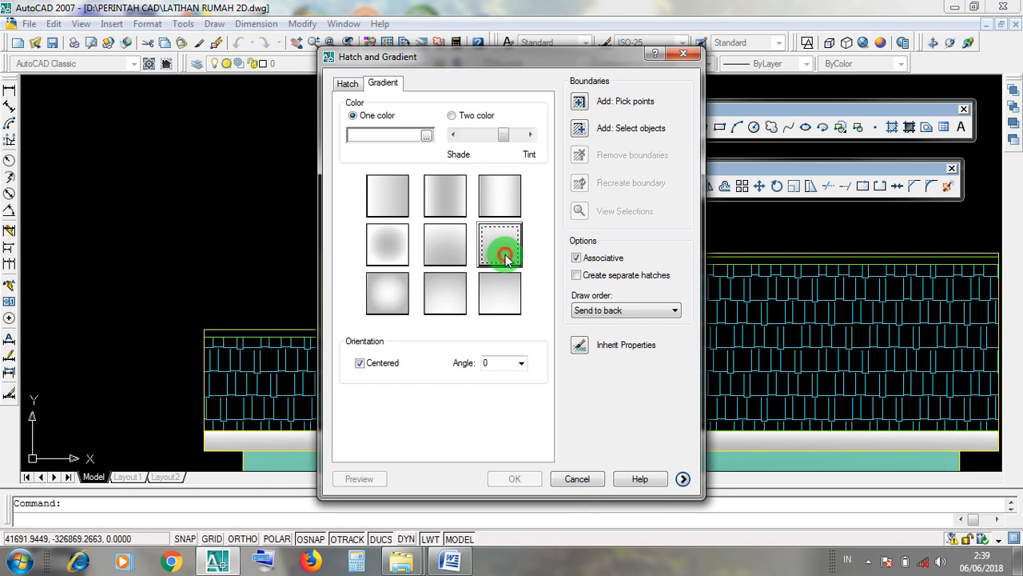
pyautogui.click(609, 312)
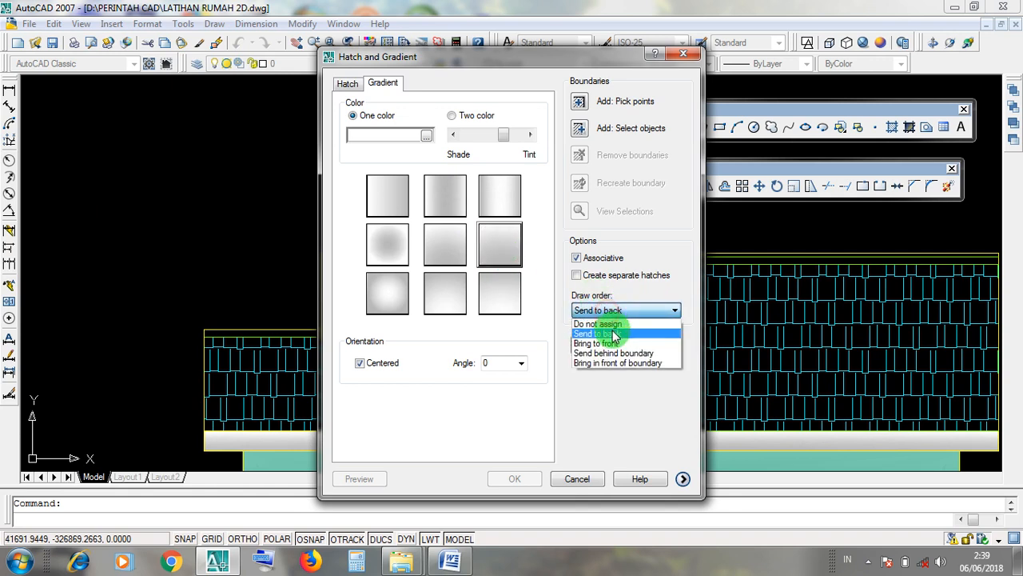
pyautogui.click(612, 334)
pyautogui.click(580, 128)
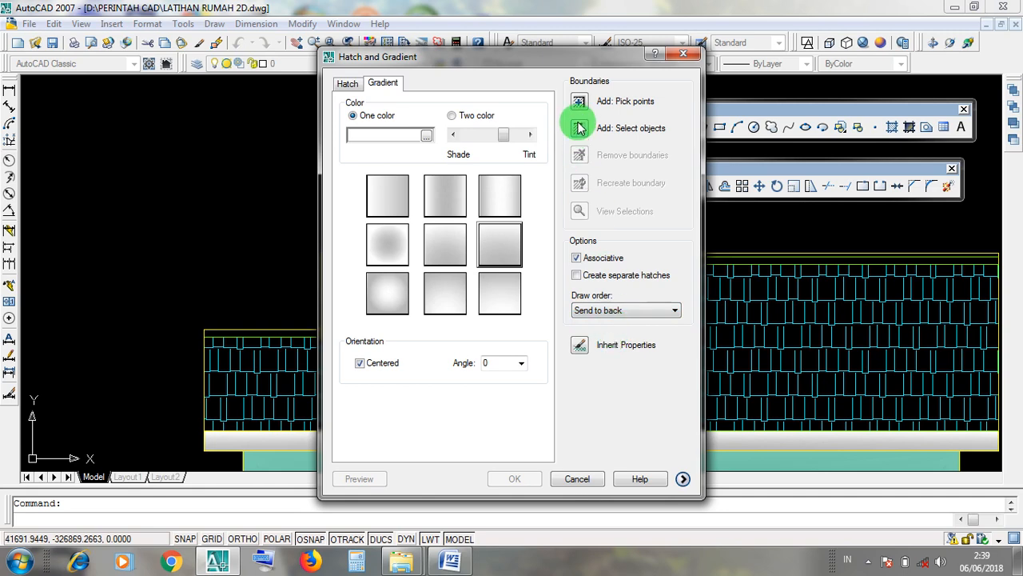
pyautogui.click(578, 103)
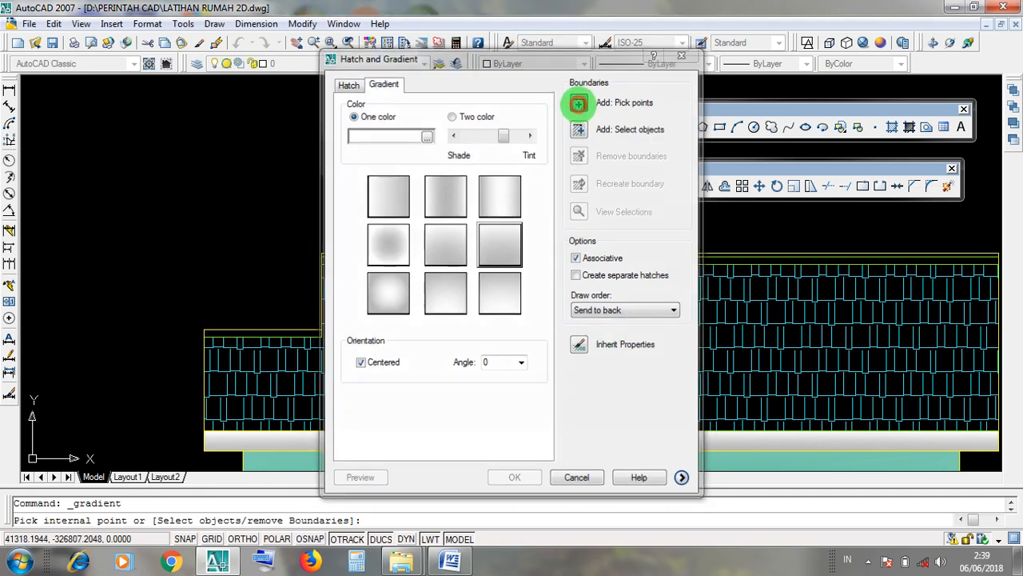
pyautogui.scroll(3, 232, 322)
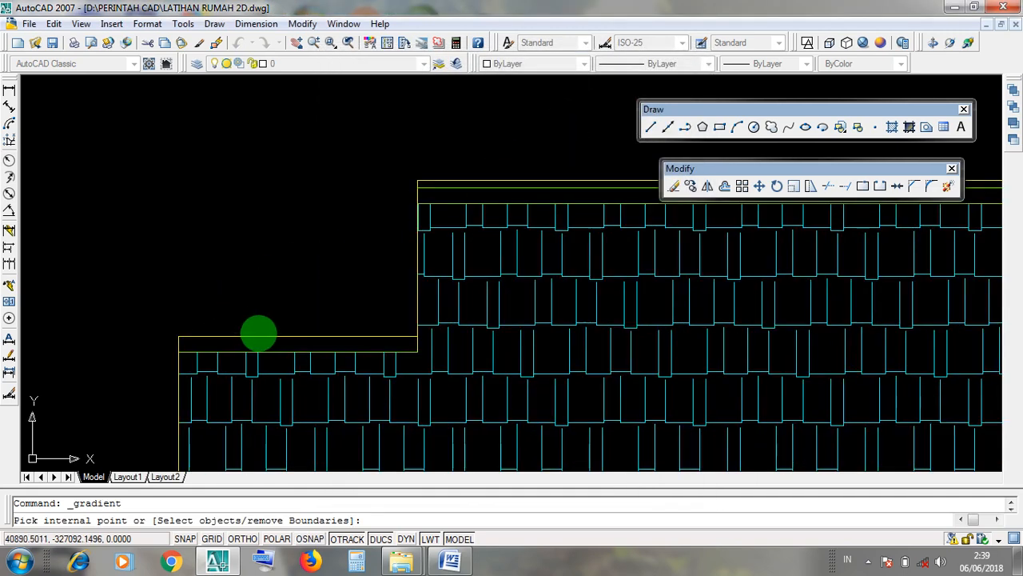
pyautogui.scroll(2, 293, 349)
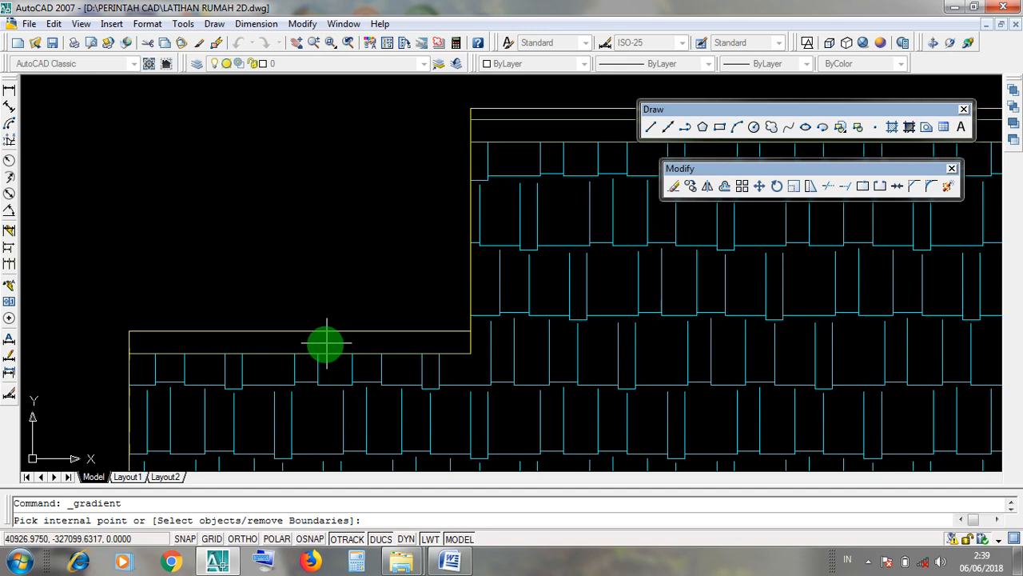
pyautogui.click(304, 342)
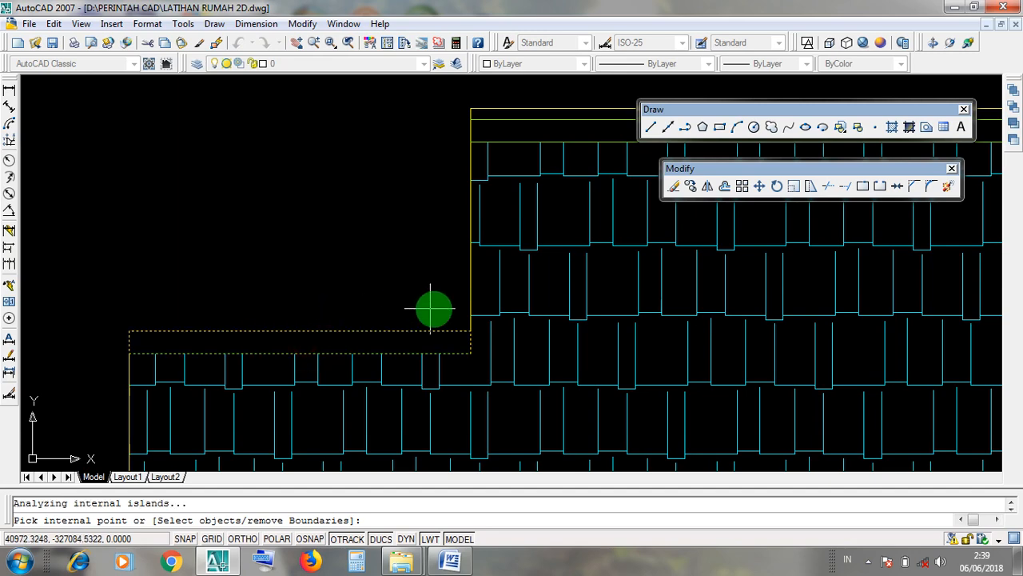
pyautogui.moveTo(304, 345); pyautogui.dragTo(382, 349, button='middle')
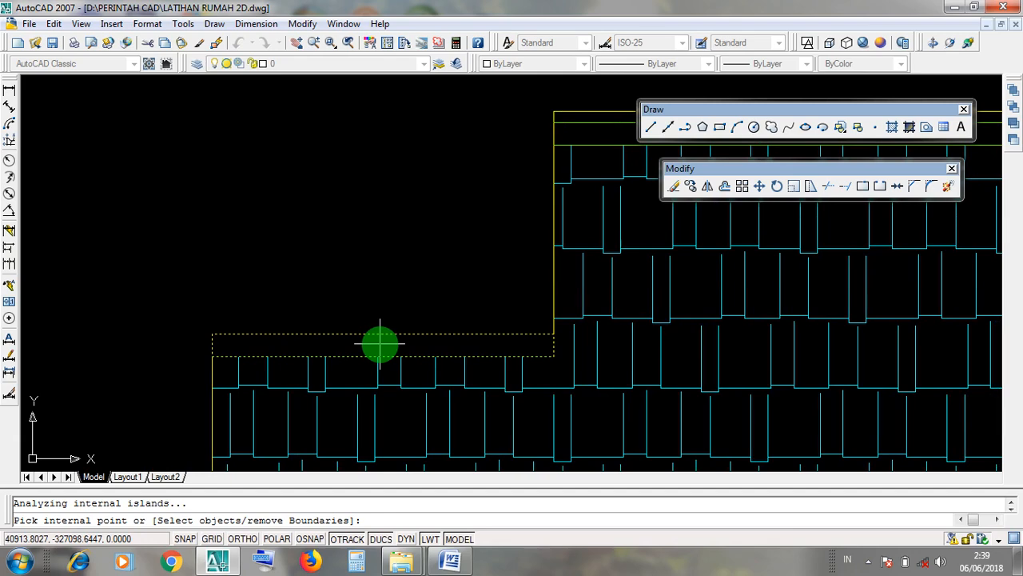
pyautogui.press('Return')
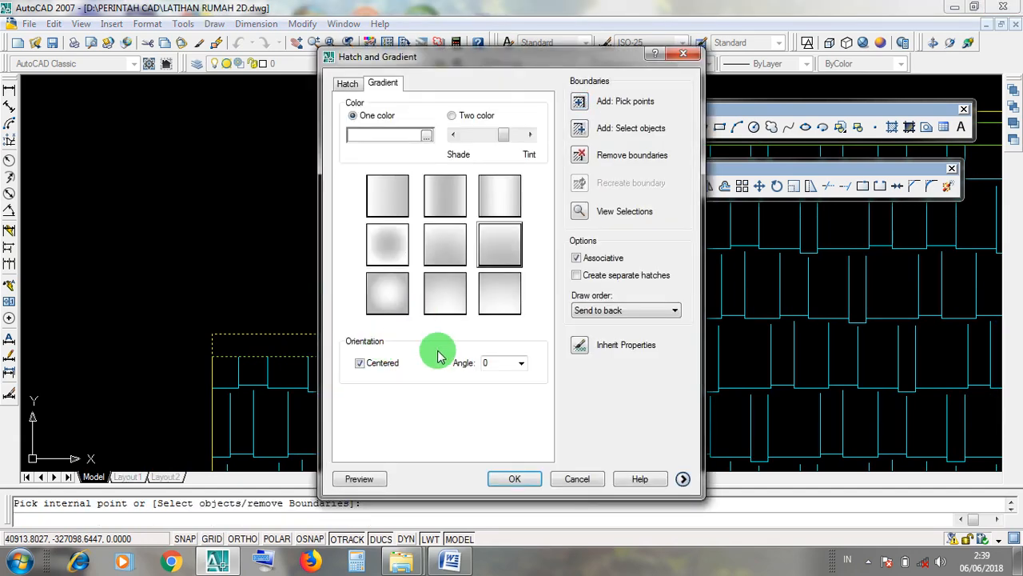
pyautogui.click(515, 478)
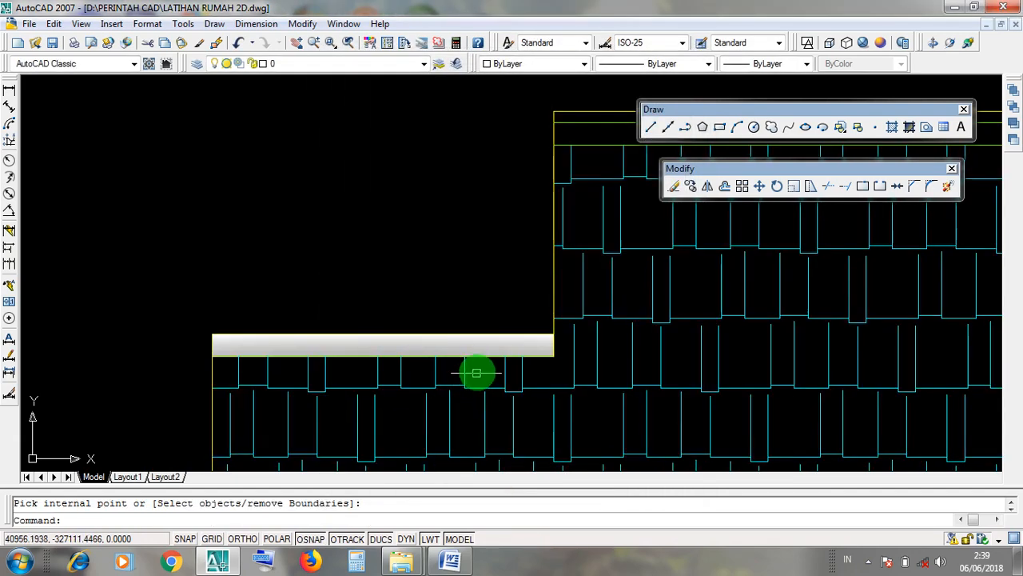
# Examine the ridge lines along the full length of the upper roof edge
pyautogui.scroll(-3, 475, 370)
pyautogui.scroll(3, 616, 273)
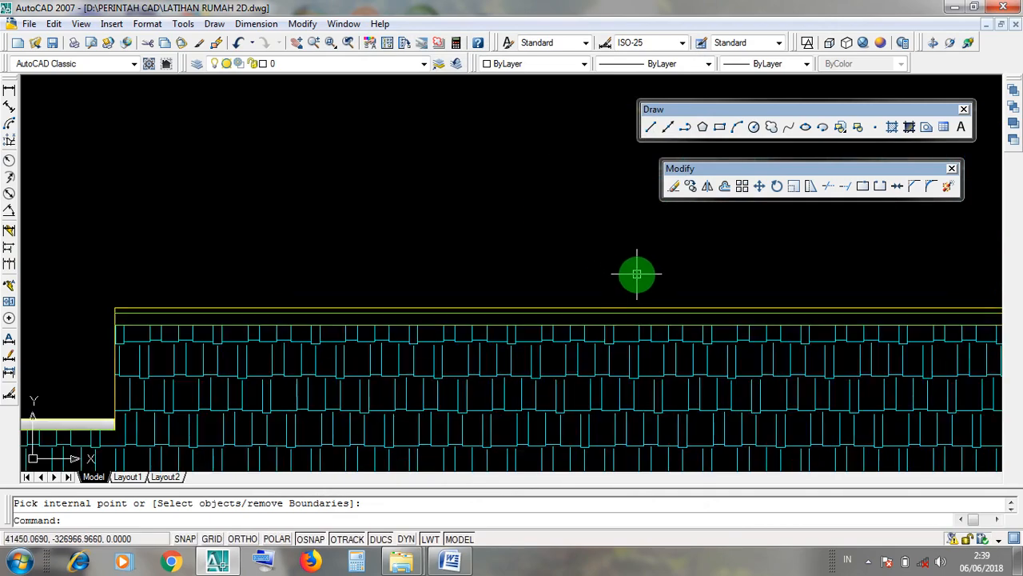
pyautogui.scroll(-2, 541, 309)
pyautogui.scroll(3, 550, 316)
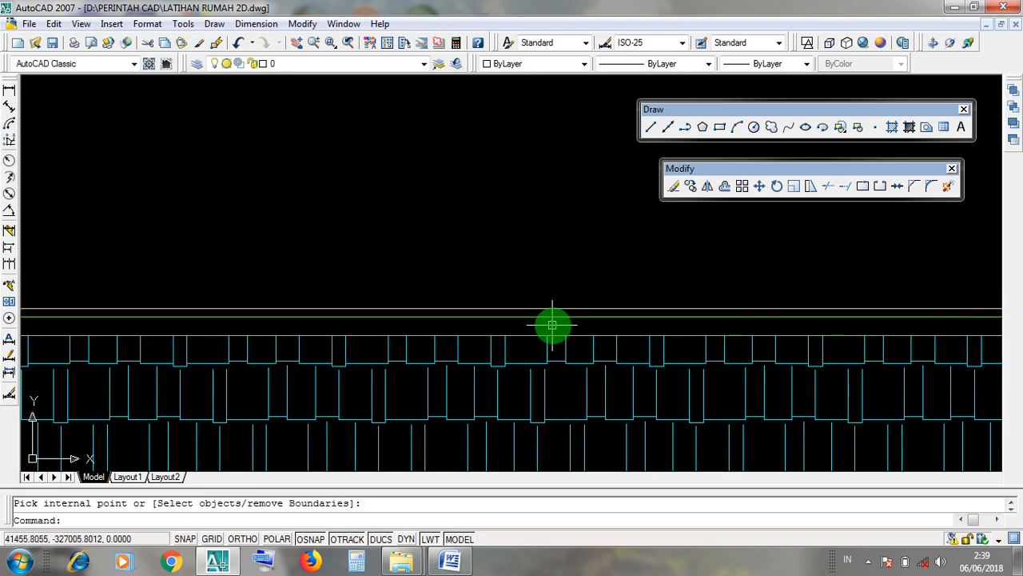
pyautogui.scroll(-3, 551, 316)
pyautogui.moveTo(589, 301); pyautogui.dragTo(596, 304, button='middle')
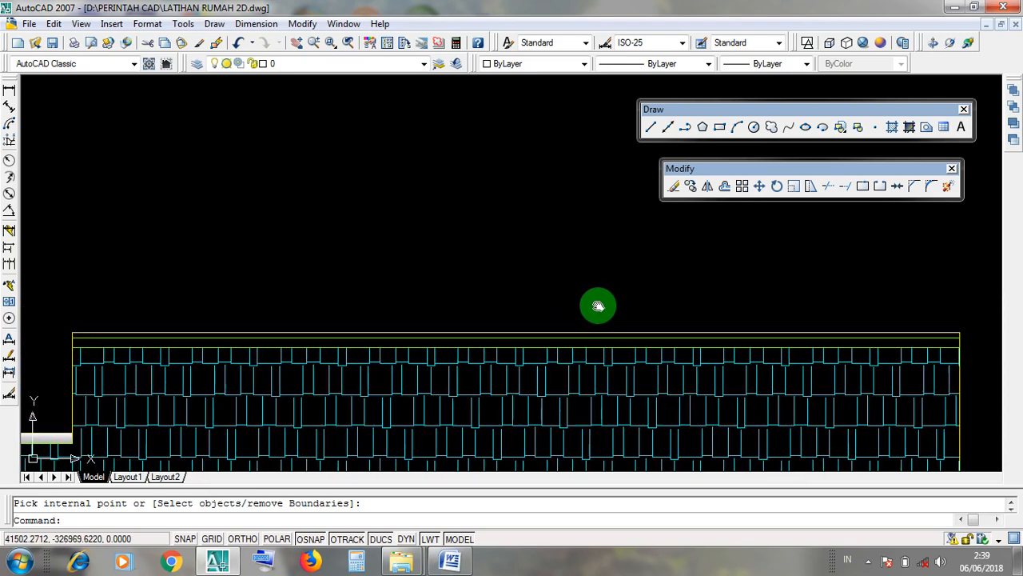
pyautogui.click(57, 318)
pyautogui.click(142, 342)
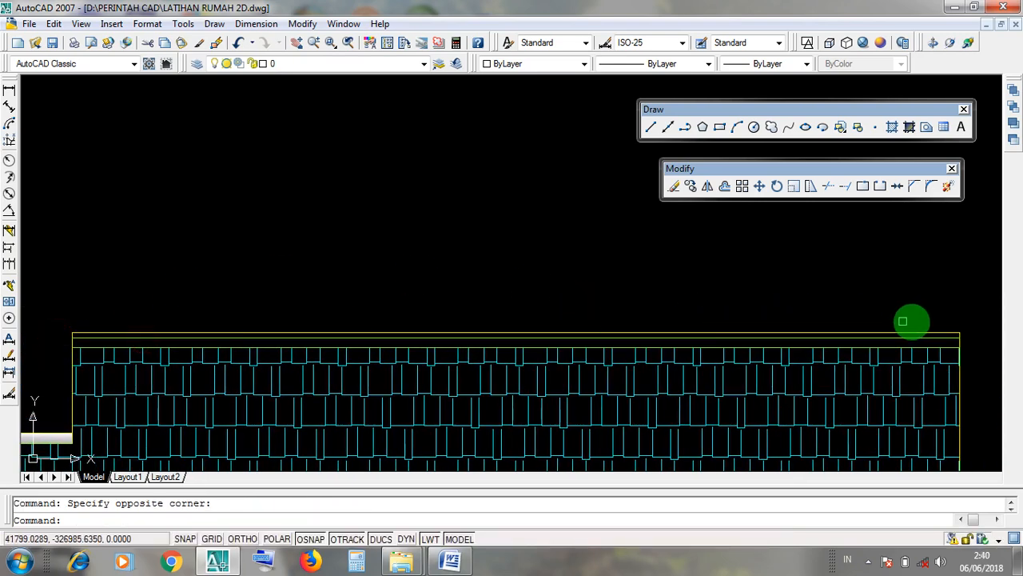
pyautogui.click(974, 332)
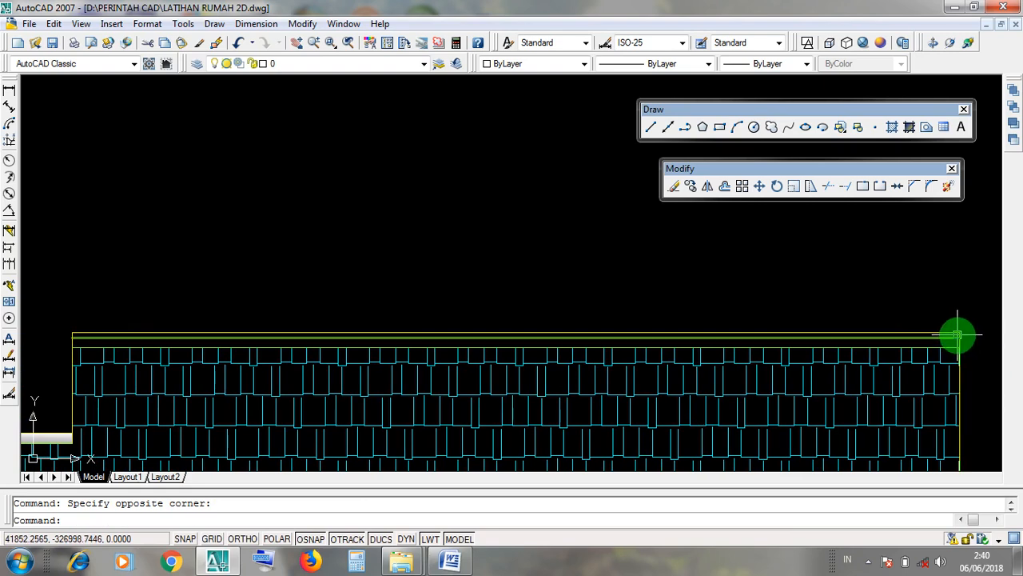
# Examine the corners where the upper ridge lines meet the roof's edges at both ends
pyautogui.scroll(5, 71, 334)
pyautogui.scroll(6, 71, 333)
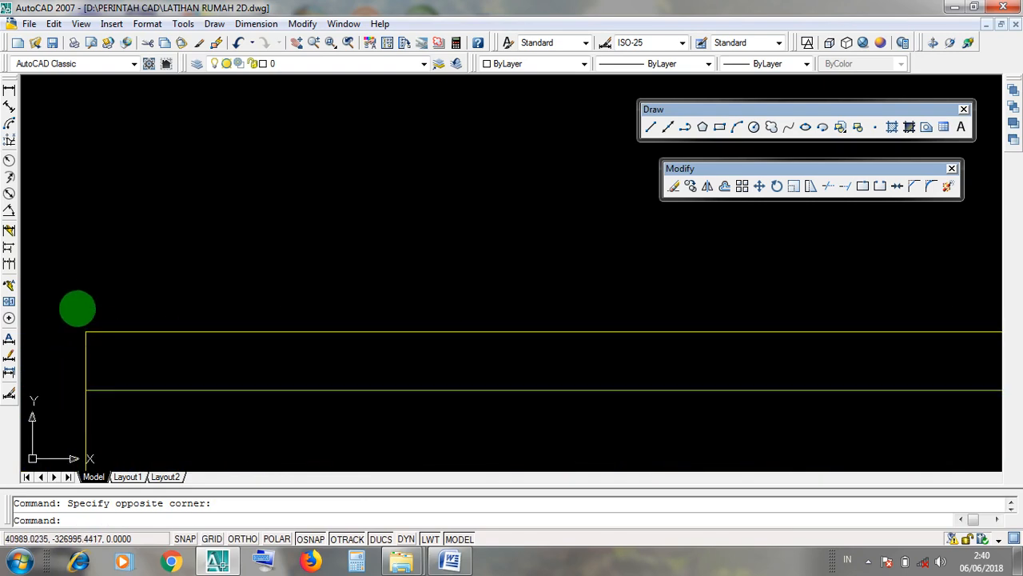
pyautogui.click(83, 305)
pyautogui.click(83, 254)
pyautogui.scroll(-6, 188, 313)
pyautogui.scroll(3, 142, 366)
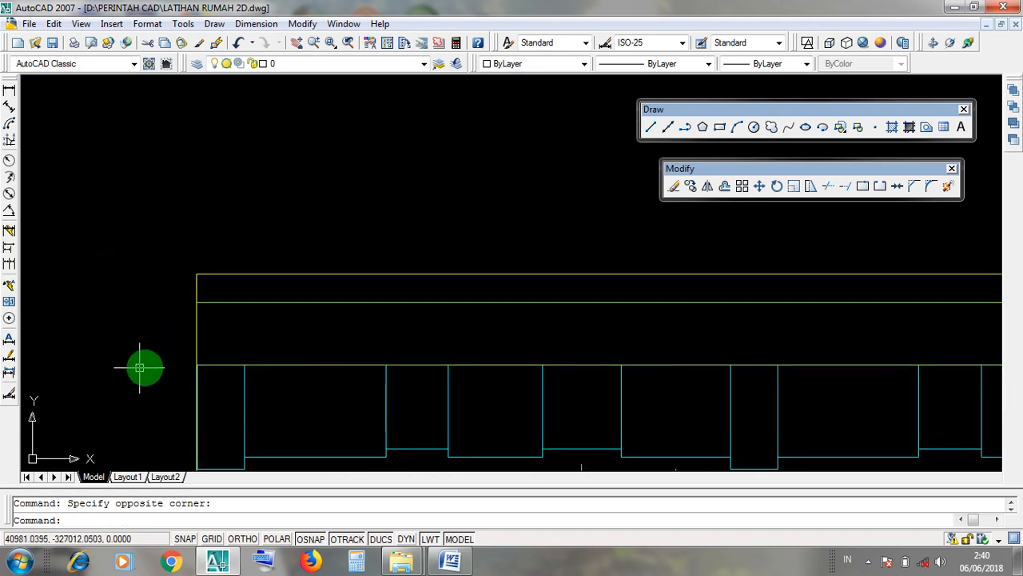
pyautogui.click(183, 347)
pyautogui.click(164, 348)
pyautogui.scroll(4, 213, 373)
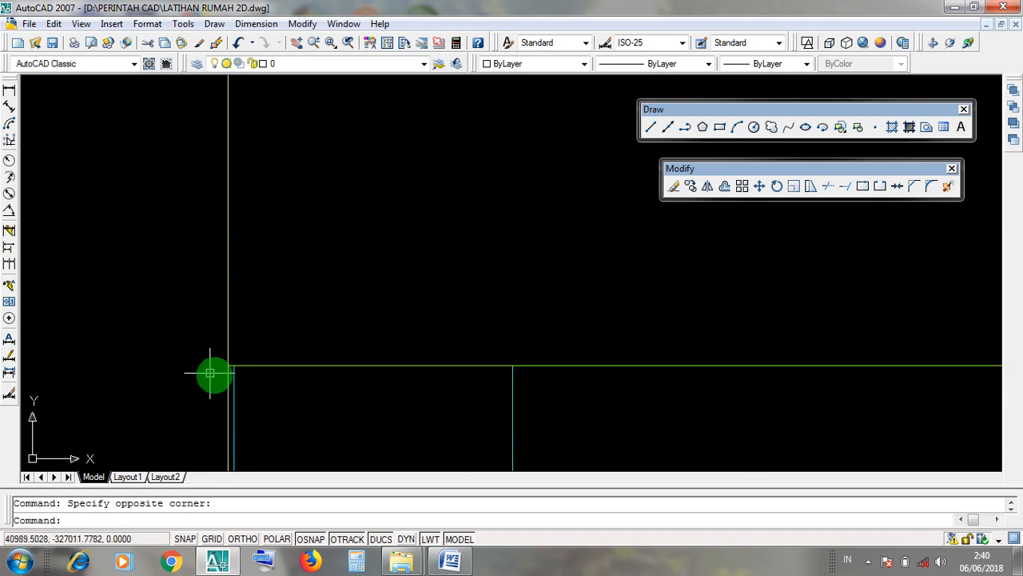
pyautogui.click(221, 318)
pyautogui.click(189, 306)
pyautogui.scroll(-6, 178, 373)
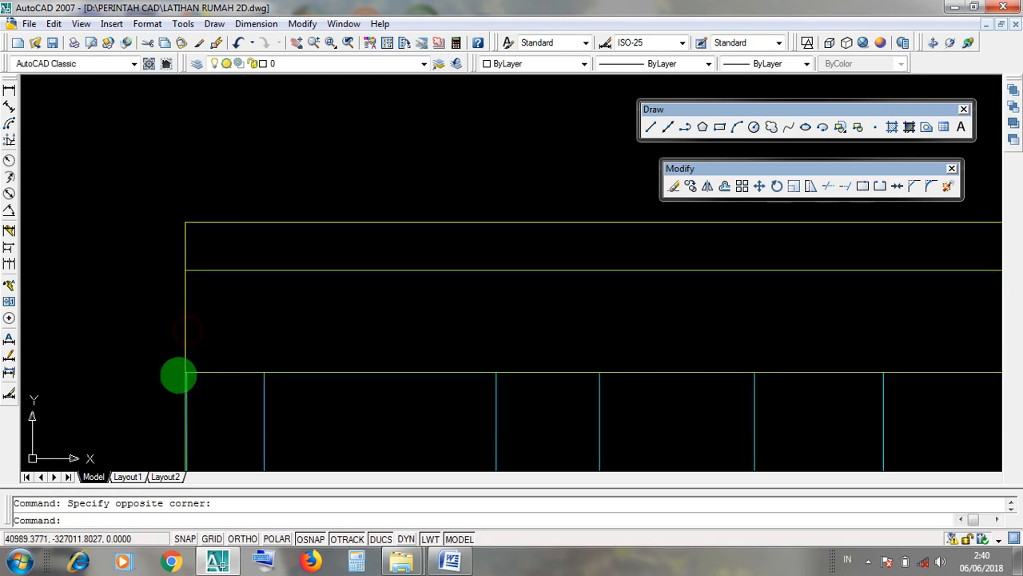
pyautogui.scroll(1, 537, 369)
pyautogui.scroll(4, 440, 379)
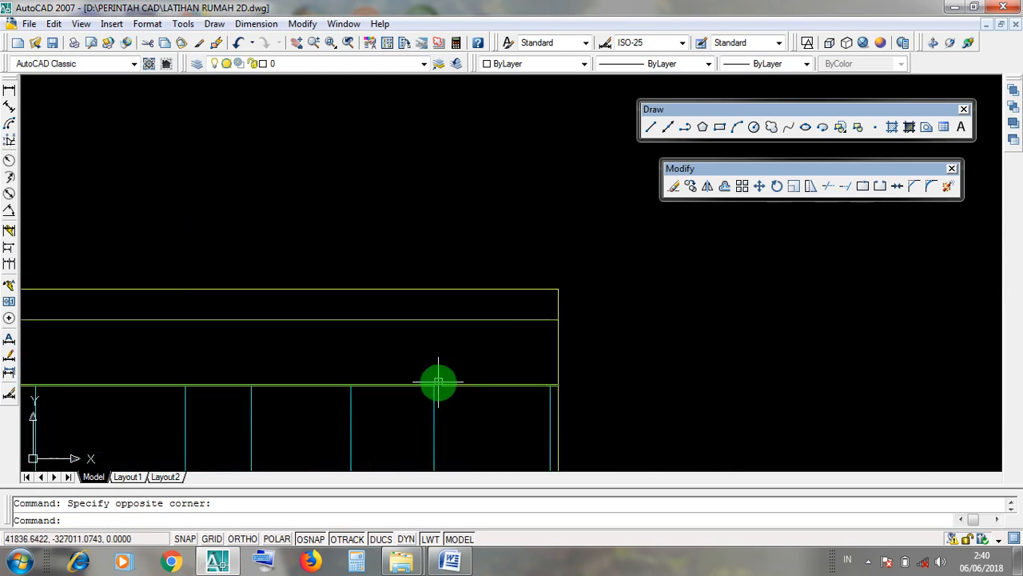
pyautogui.scroll(-6, 624, 379)
pyautogui.scroll(5, 470, 361)
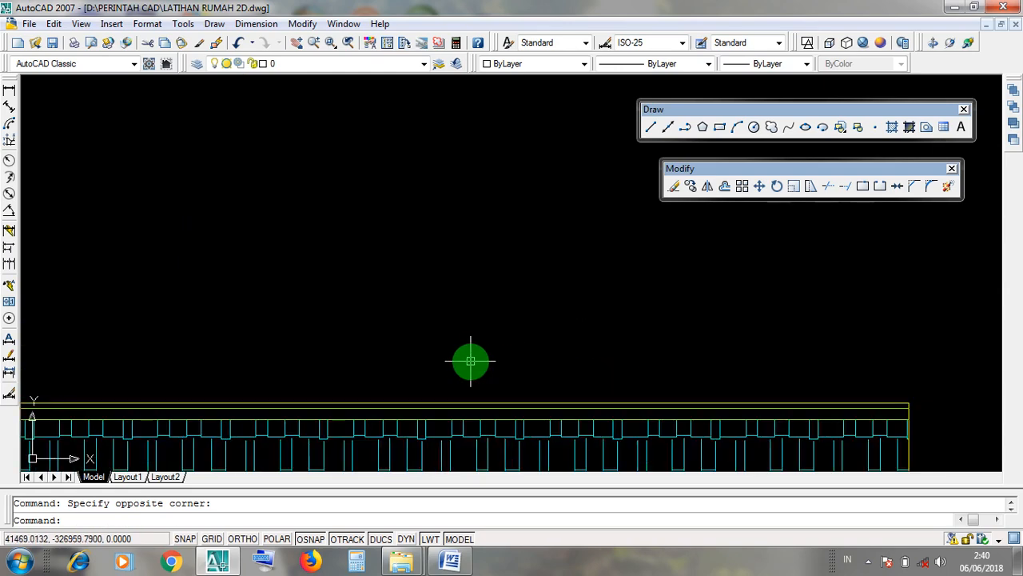
# Fill both upper ridge strips with the one-color white gradient, third pattern of the second row, sent to back
pyautogui.moveTo(471, 360)
pyautogui.mouseDown(button='middle')
pyautogui.moveTo(541, 301)
pyautogui.moveTo(578, 290)
pyautogui.mouseUp(button='middle')
pyautogui.scroll(-4, 577, 295)
pyautogui.scroll(4, 577, 296)
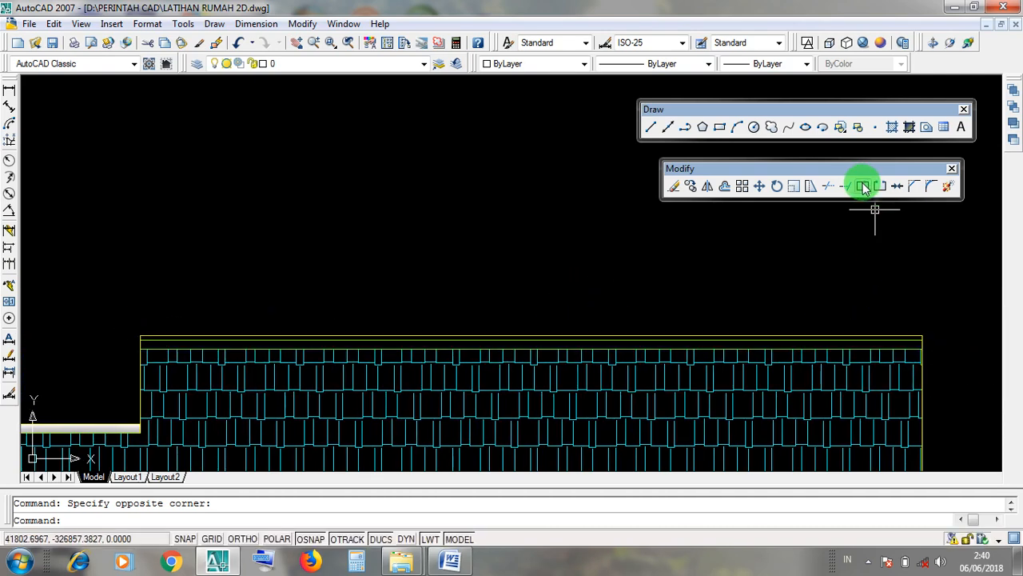
pyautogui.click(909, 128)
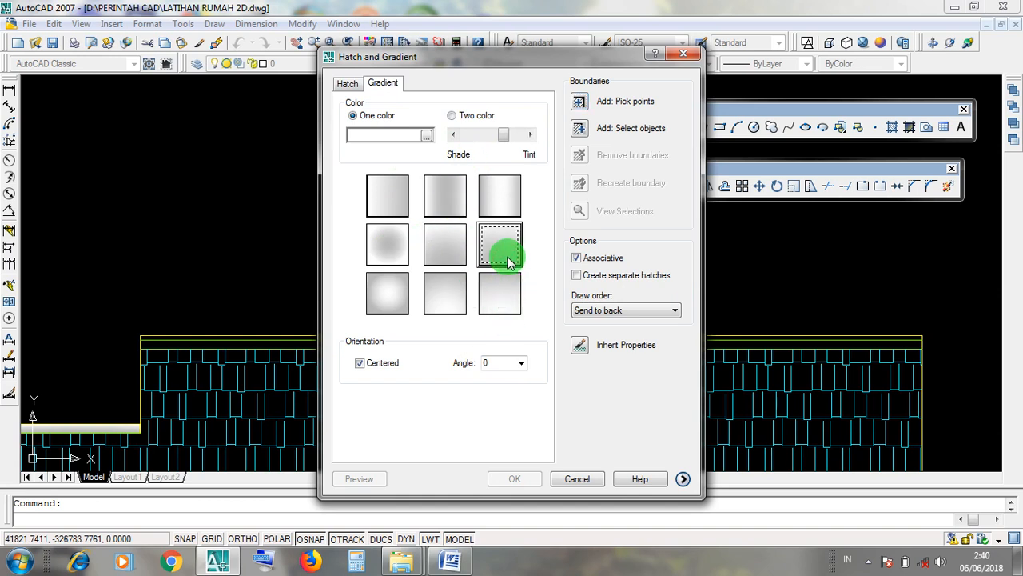
pyautogui.click(610, 312)
pyautogui.click(616, 334)
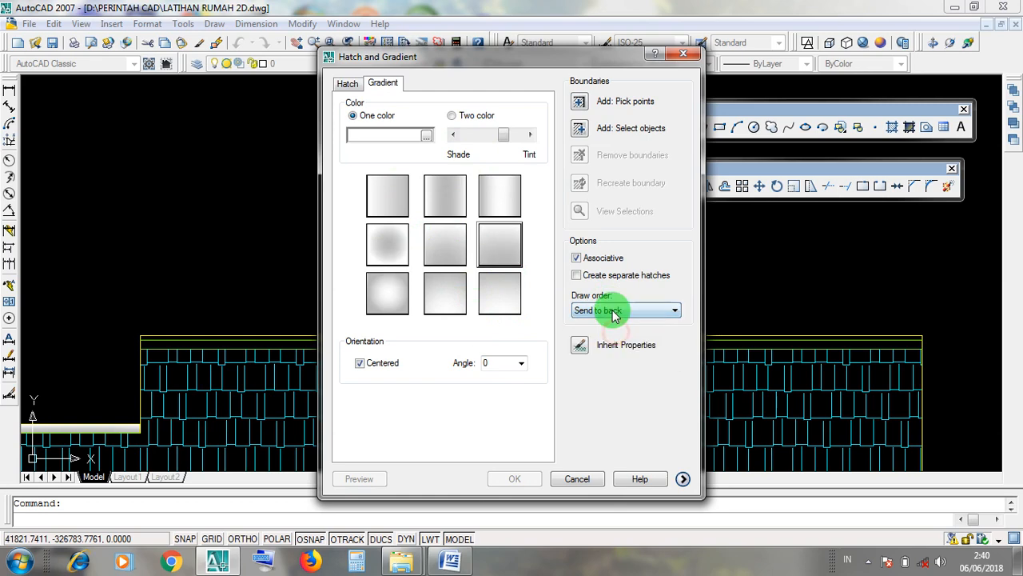
pyautogui.click(580, 103)
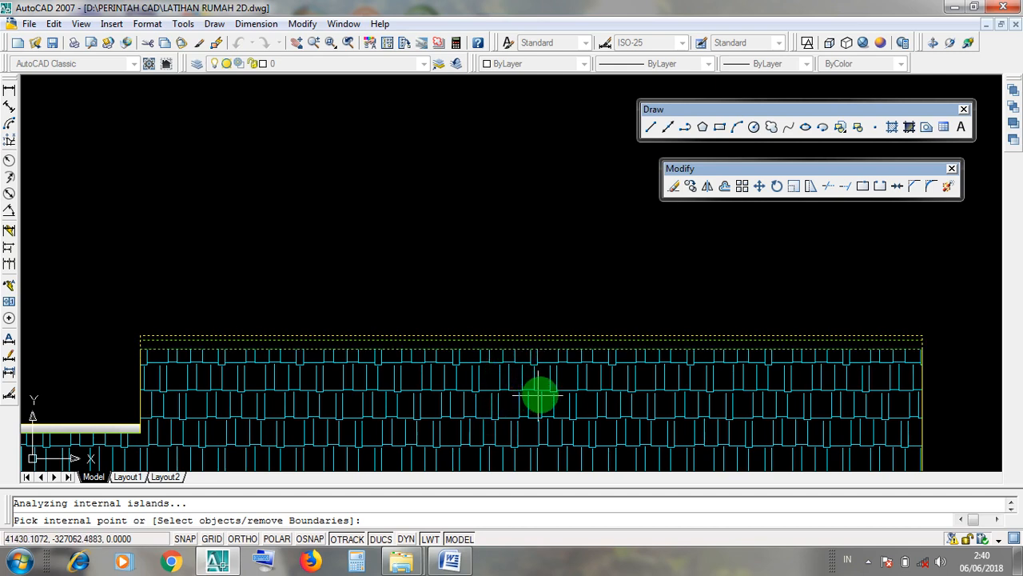
pyautogui.press('Return')
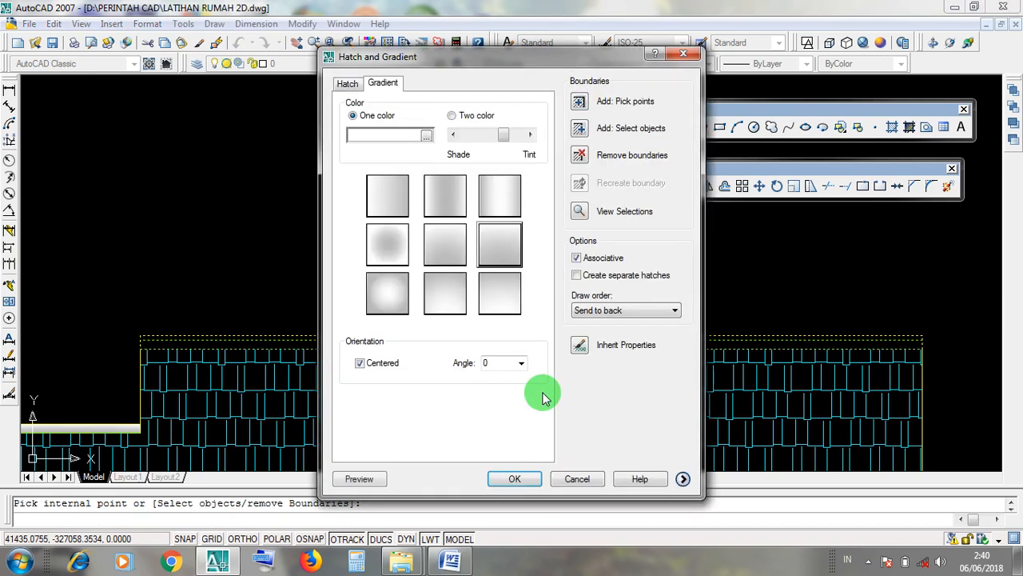
pyautogui.click(529, 477)
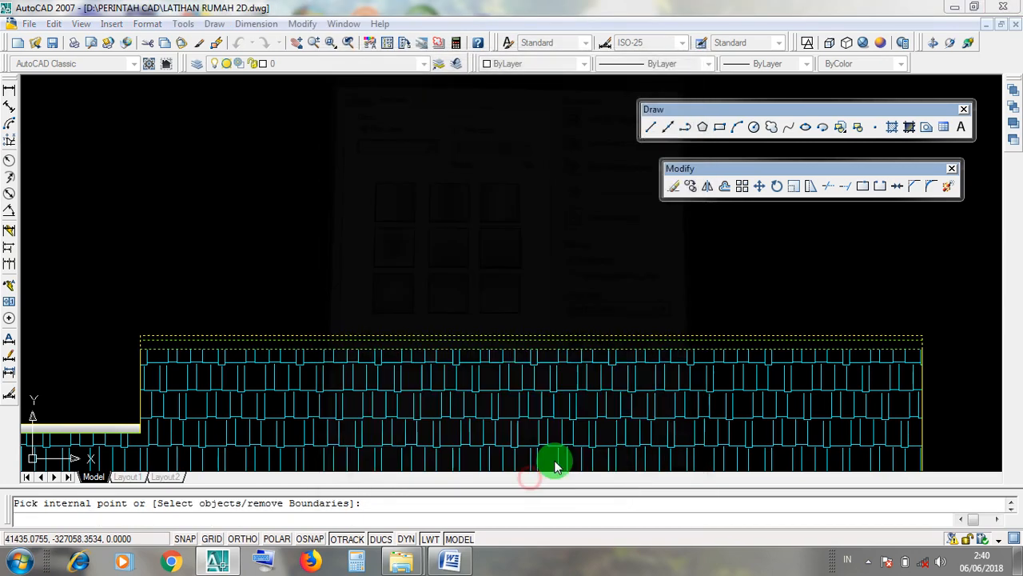
# Examine the unfilled porch column shaft and neck, and compare them with the column fill on the already colored opposite side elevation
pyautogui.scroll(-3, 603, 258)
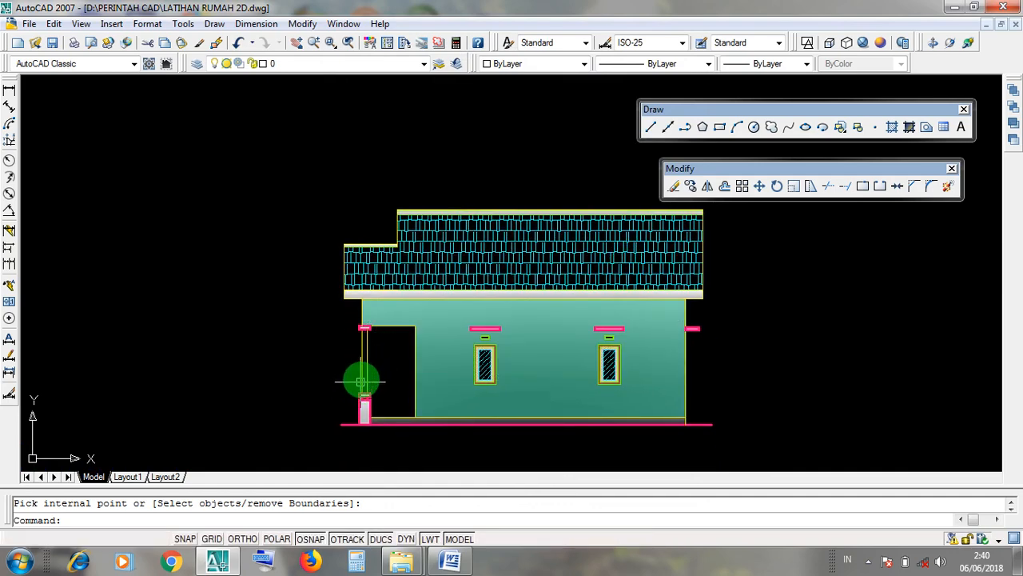
pyautogui.scroll(6, 351, 384)
pyautogui.click(365, 306)
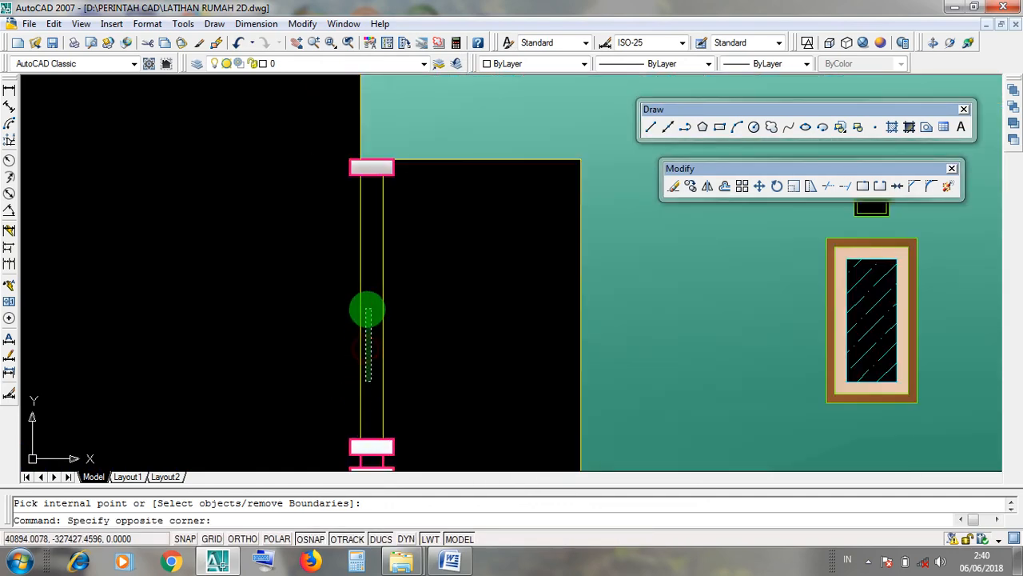
pyautogui.click(384, 402)
pyautogui.scroll(3, 426, 372)
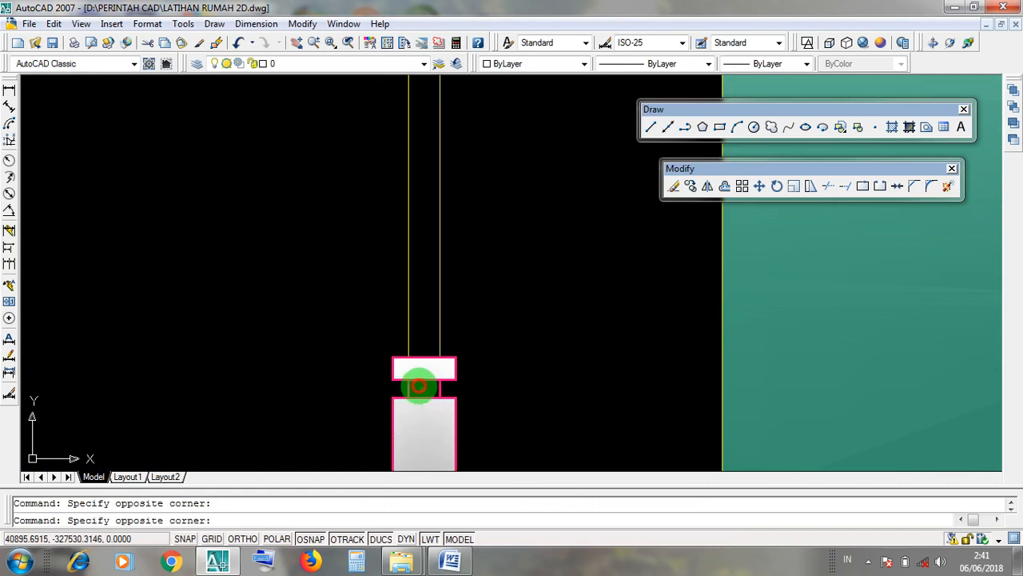
pyautogui.scroll(-8, 419, 386)
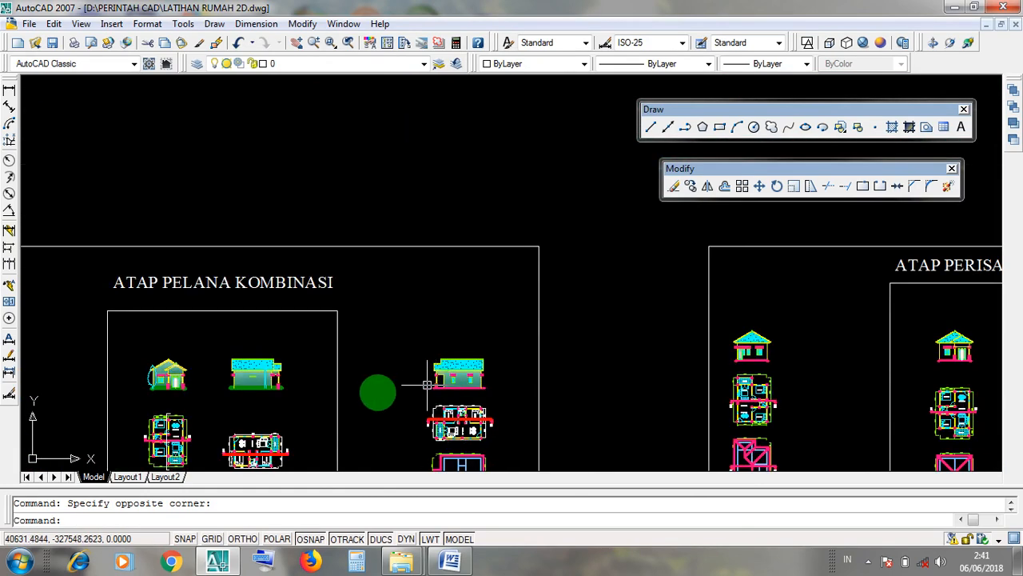
pyautogui.scroll(8, 427, 386)
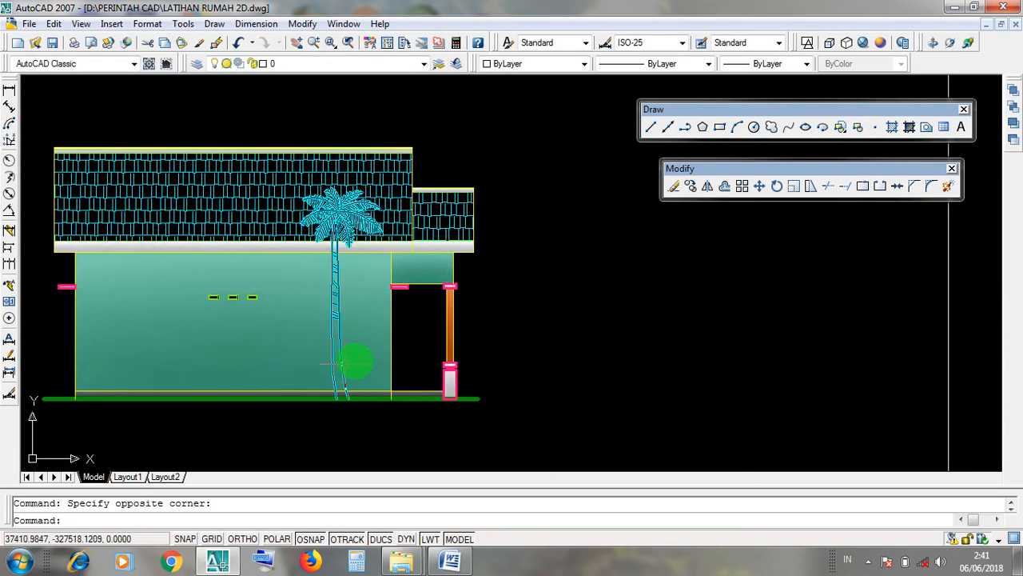
pyautogui.scroll(2, 416, 352)
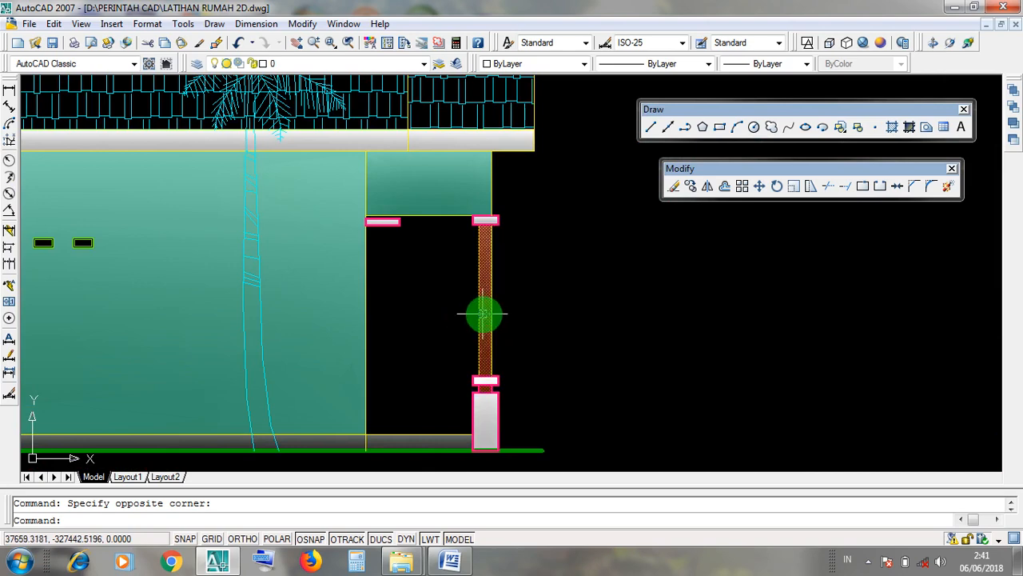
# Inspect the gradient settings of the orange column shaft fill on the already colored opposite side elevation
pyautogui.click(909, 130)
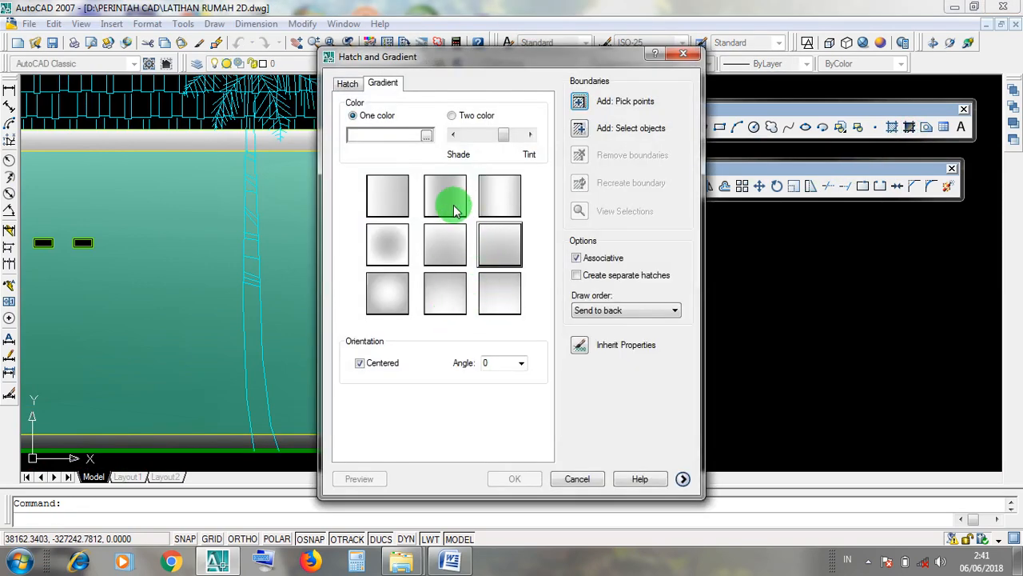
pyautogui.click(577, 479)
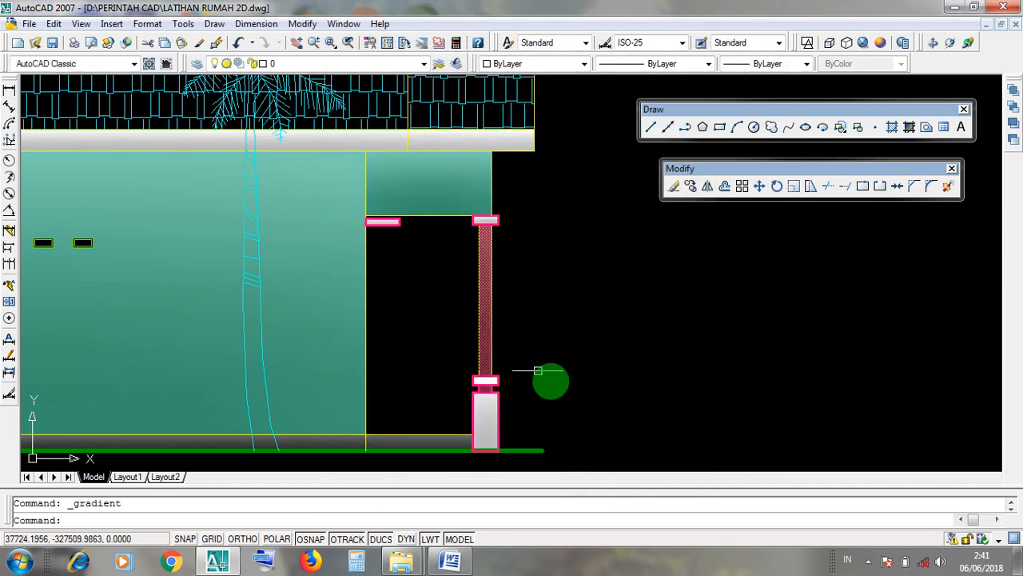
pyautogui.scroll(1, 544, 376)
pyautogui.scroll(-3, 492, 344)
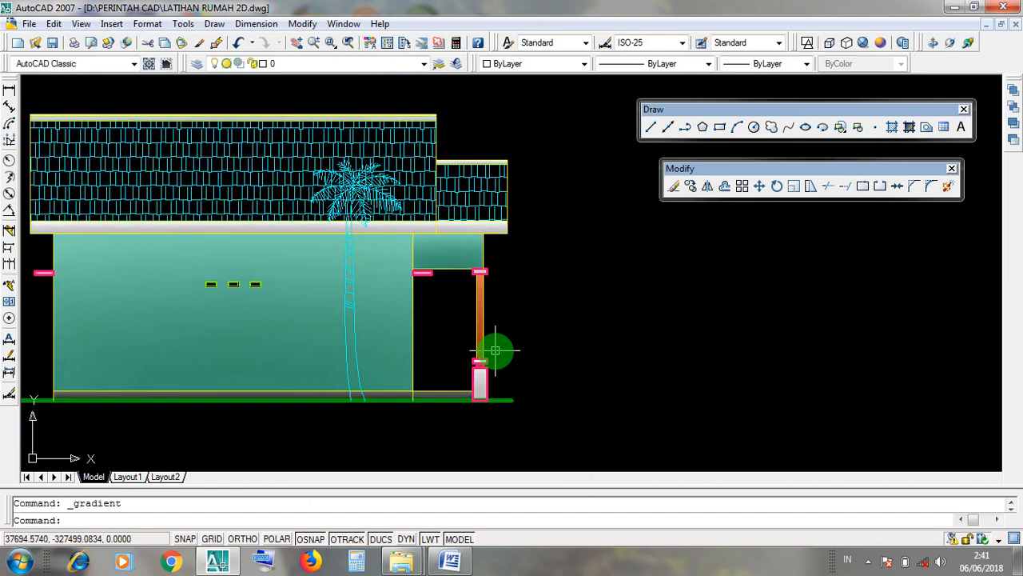
pyautogui.scroll(-2, 493, 350)
pyautogui.scroll(5, 491, 350)
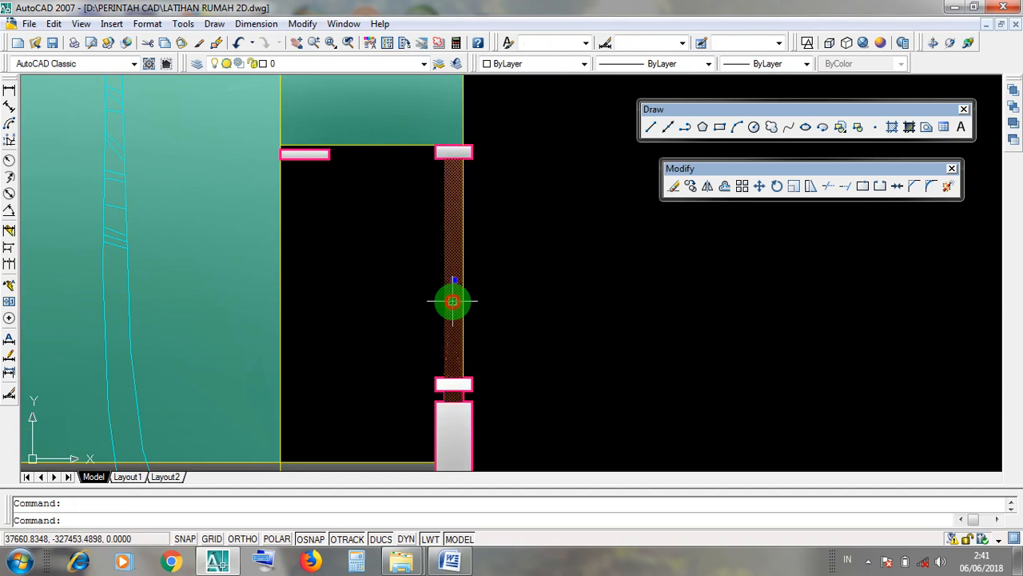
pyautogui.doubleClick(453, 302)
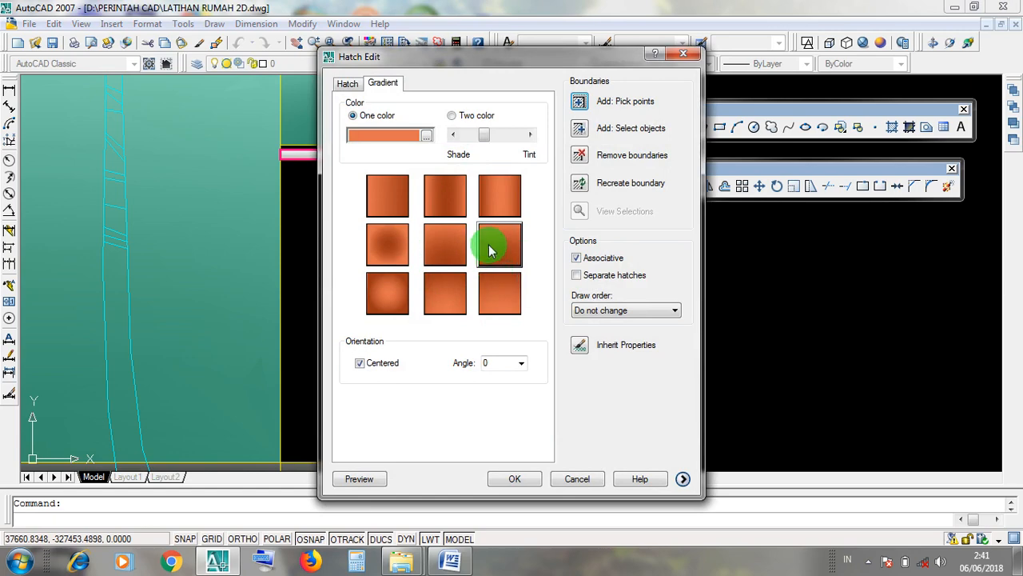
pyautogui.click(577, 479)
# Fill the unfilled porch column shaft and neck with the one-color orange gradient, third pattern of the second row, sent to back
pyautogui.scroll(-8, 581, 301)
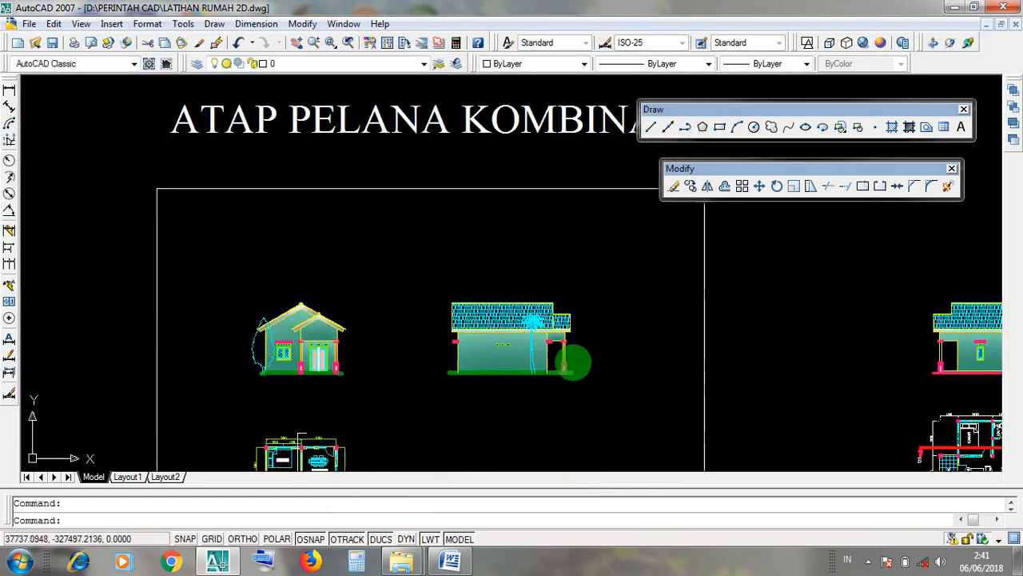
pyautogui.scroll(-3, 573, 362)
pyautogui.moveTo(776, 373)
pyautogui.mouseDown(button='middle')
pyautogui.moveTo(593, 362)
pyautogui.moveTo(632, 352)
pyautogui.moveTo(657, 317)
pyautogui.mouseUp(button='middle')
pyautogui.scroll(10, 663, 338)
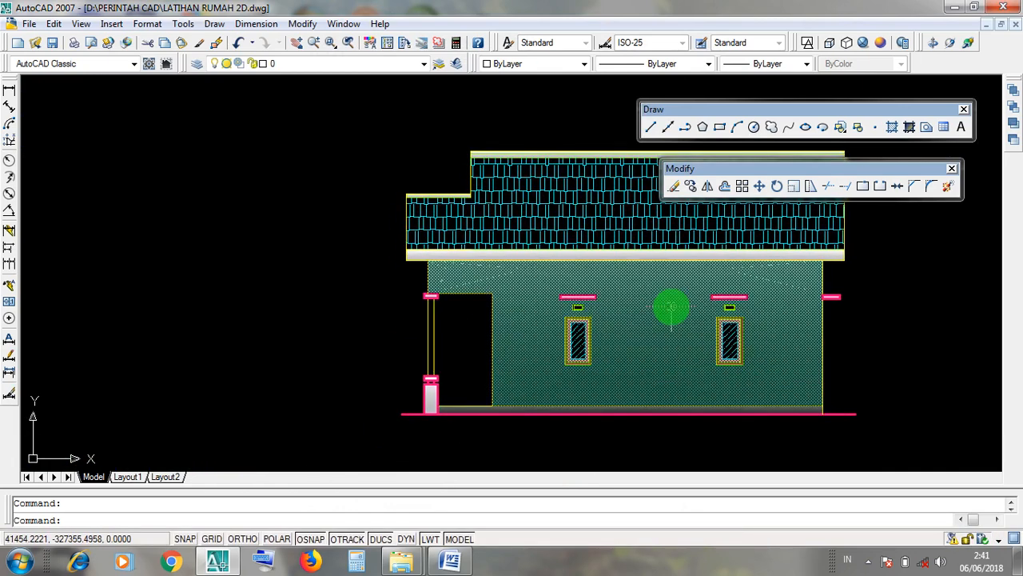
pyautogui.click(911, 130)
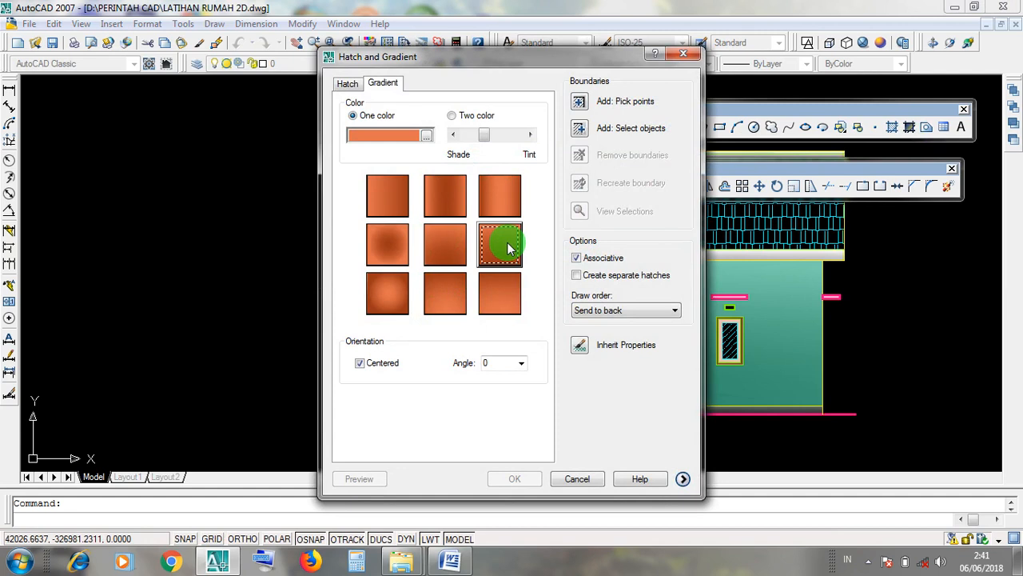
pyautogui.click(600, 312)
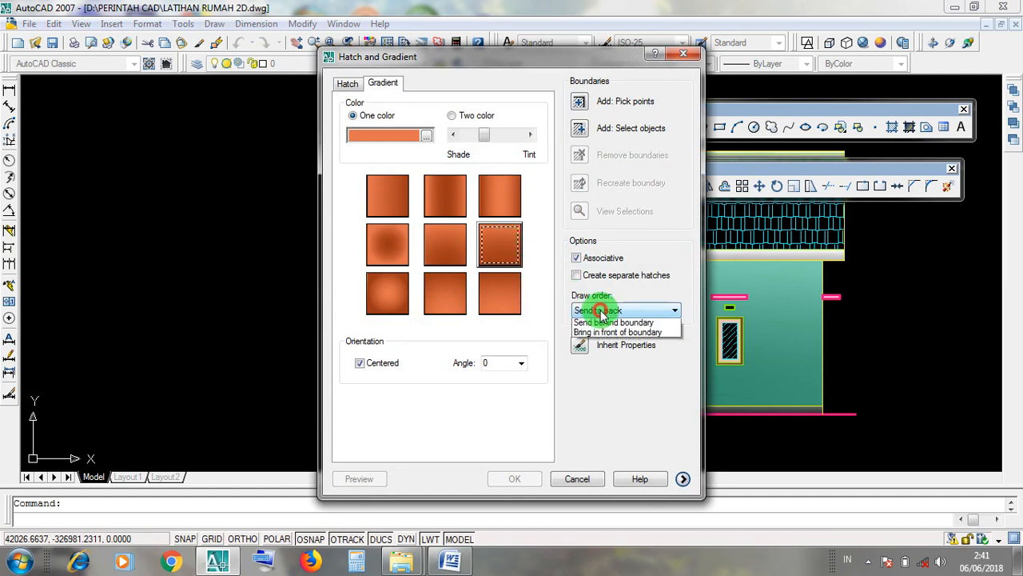
pyautogui.click(605, 334)
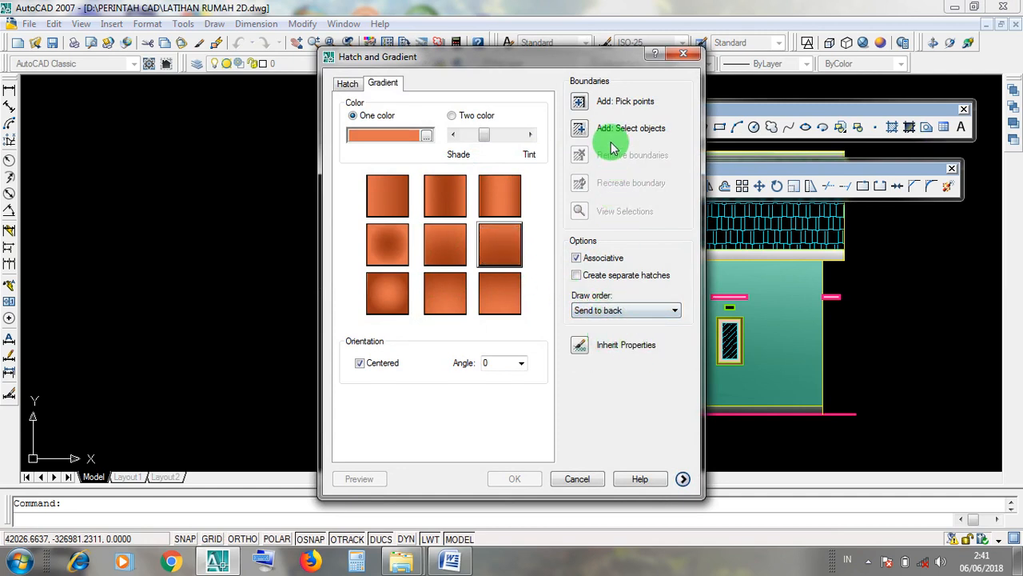
pyautogui.click(580, 102)
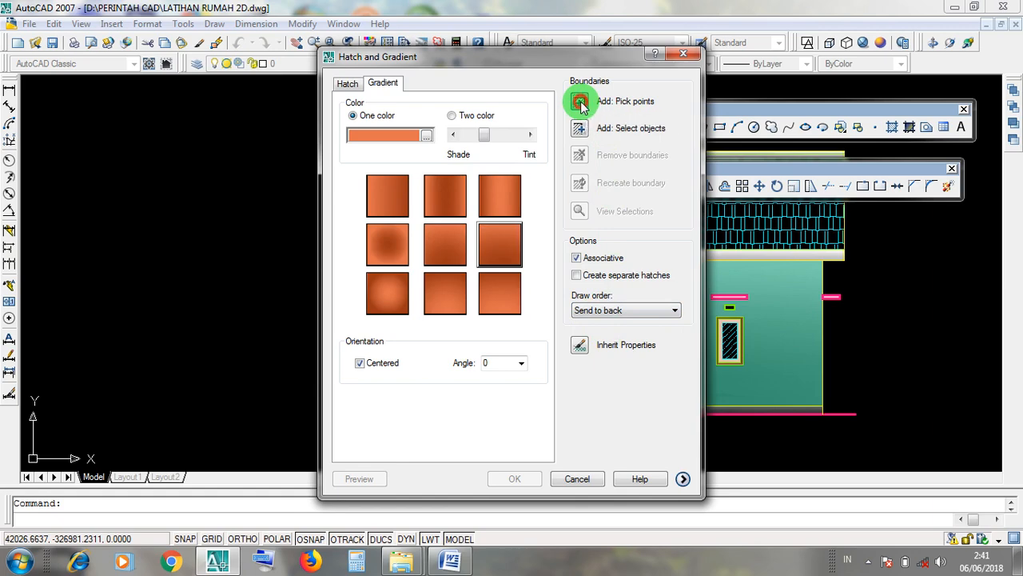
pyautogui.scroll(5, 435, 351)
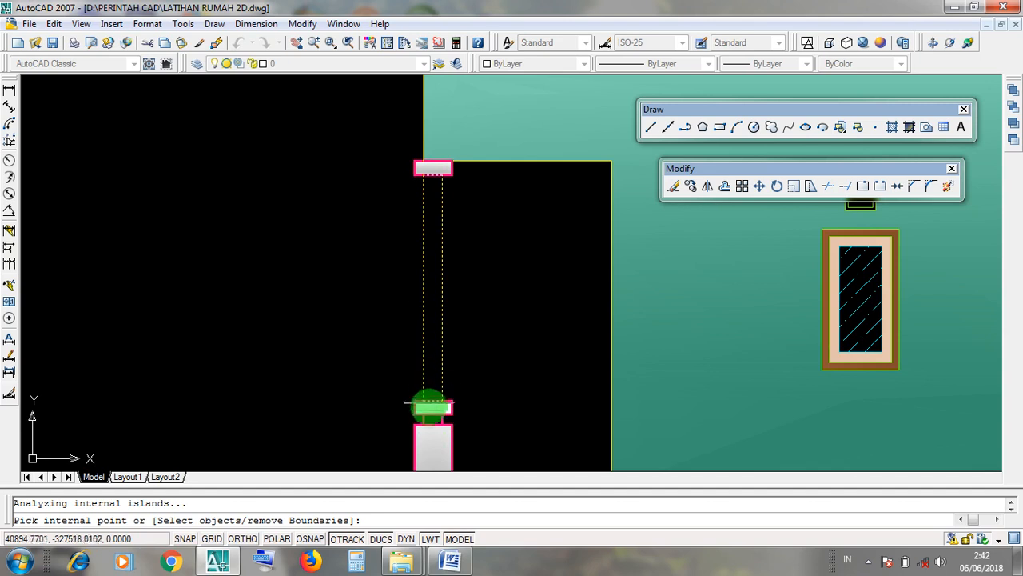
pyautogui.click(431, 419)
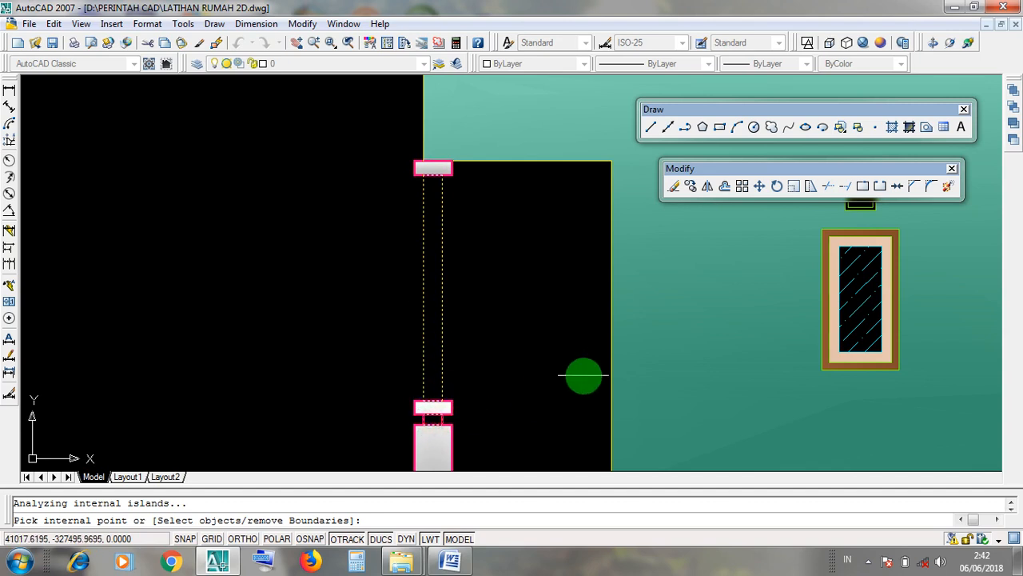
pyautogui.press('Return')
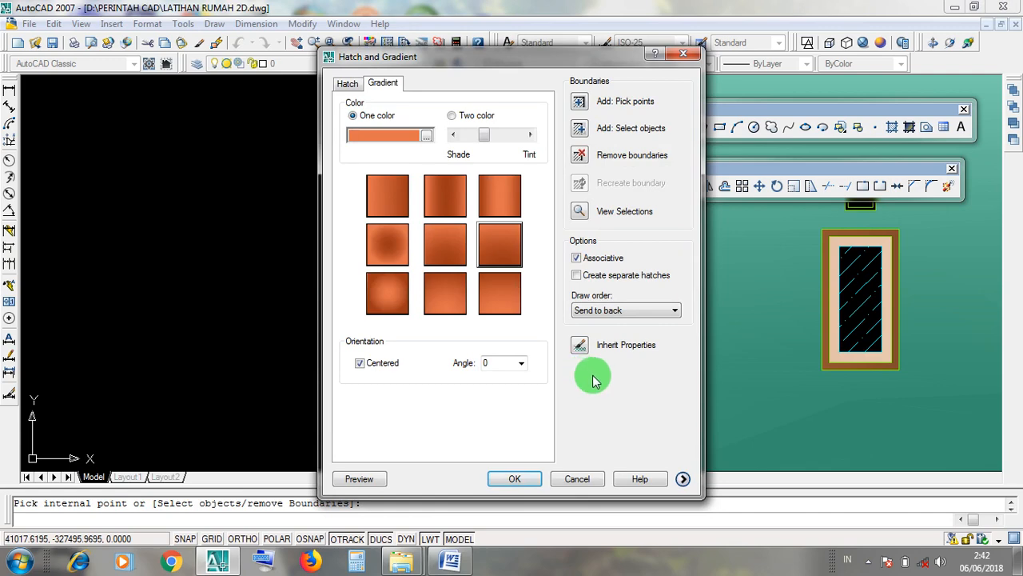
pyautogui.click(528, 478)
pyautogui.scroll(-4, 473, 371)
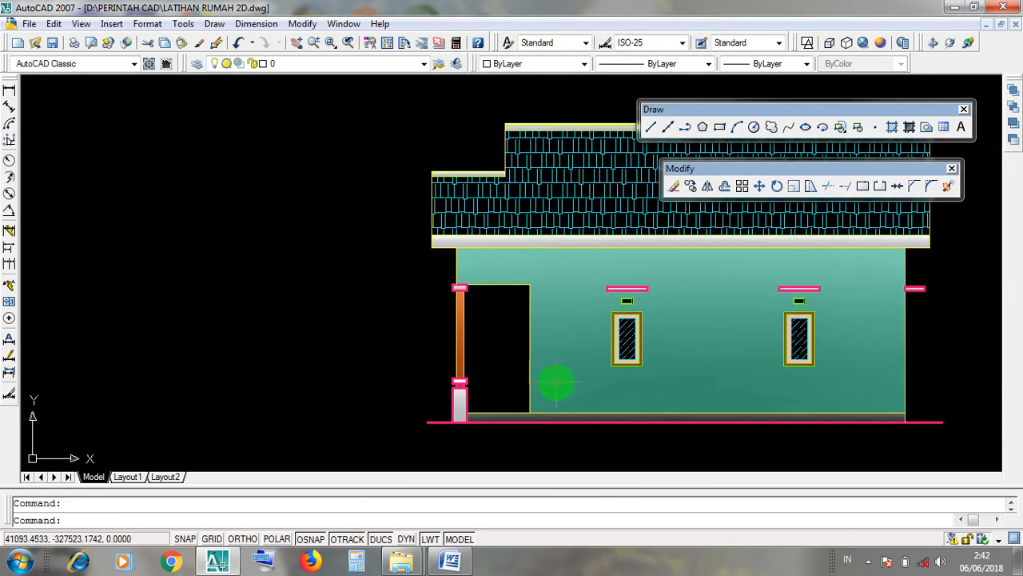
pyautogui.moveTo(551, 383); pyautogui.dragTo(410, 408, button='middle')
pyautogui.moveTo(685, 413); pyautogui.dragTo(534, 398, button='middle')
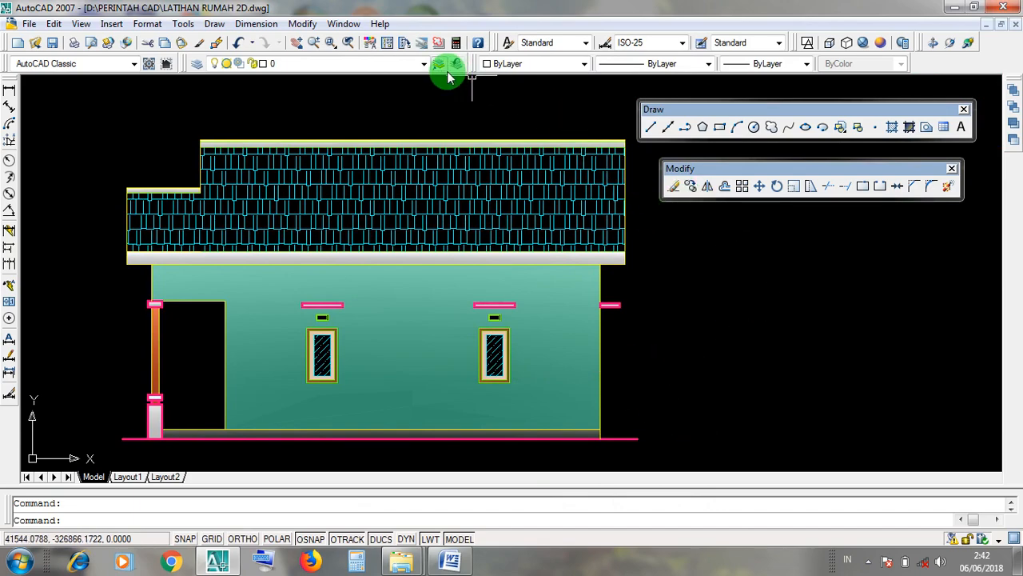
# Switch to Word and read the AUTOCAD DESIGN CENTER notes on what it contains and how to open it
pyautogui.click(455, 569)
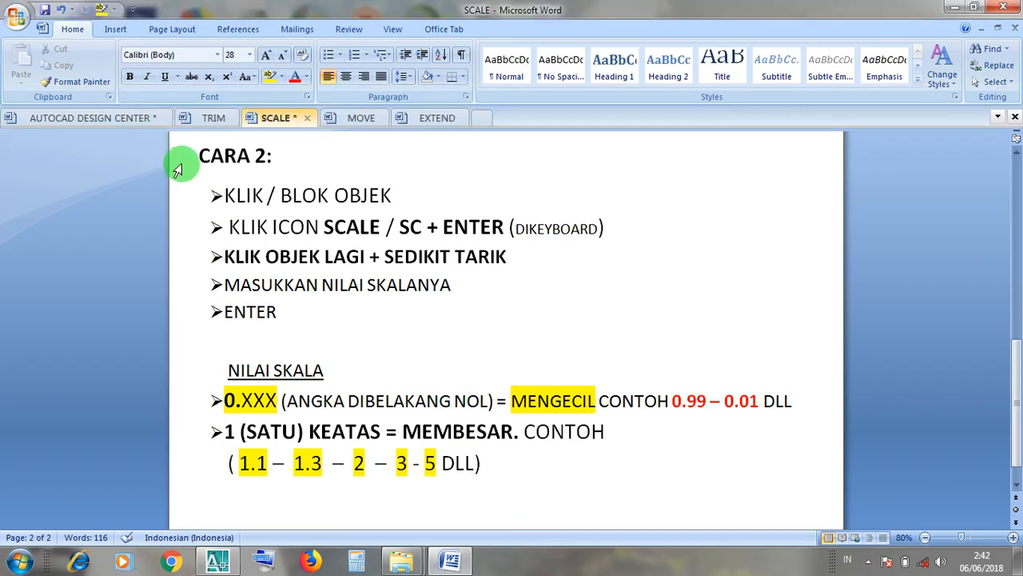
pyautogui.click(104, 119)
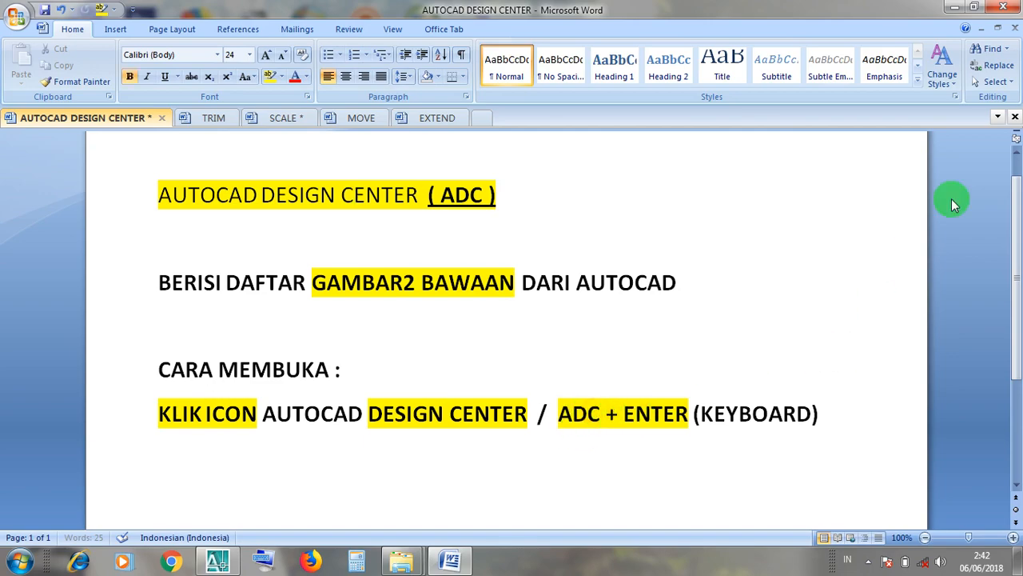
pyautogui.click(953, 7)
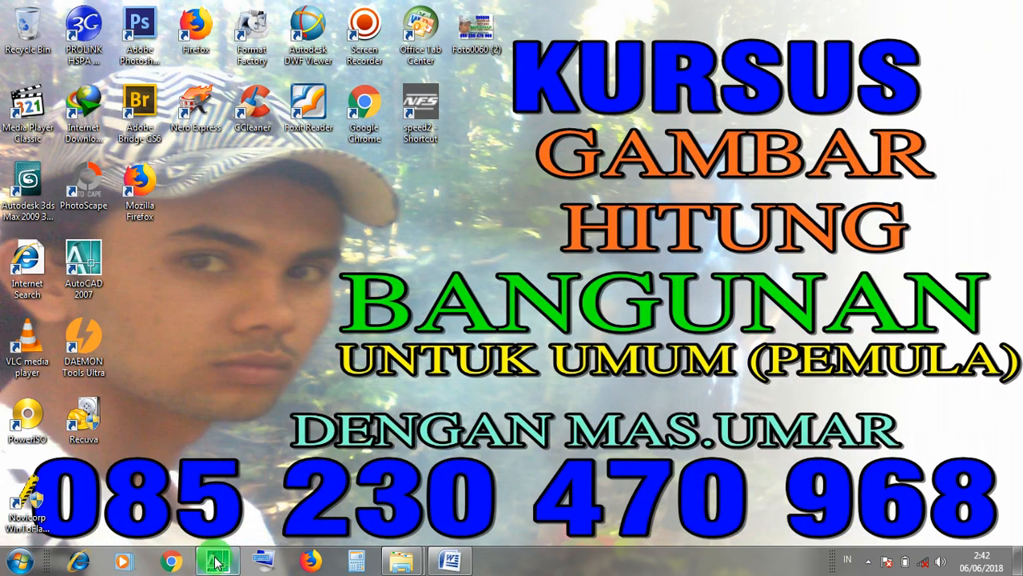
# Return to AutoCAD, open DesignCenter with the ADC command and expand the DesignCenter folder inside Sample
pyautogui.click(215, 563)
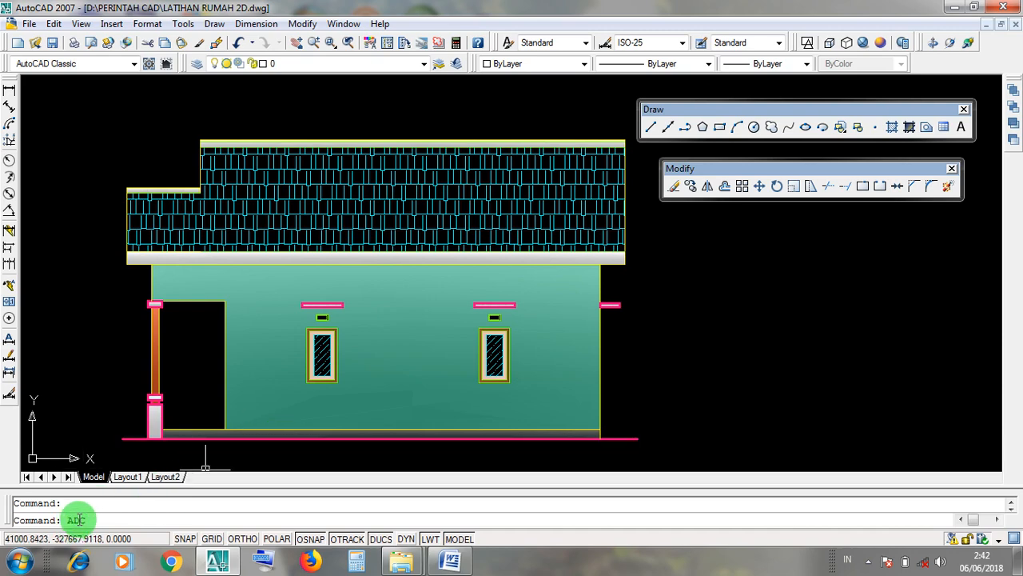
pyautogui.press('Return')
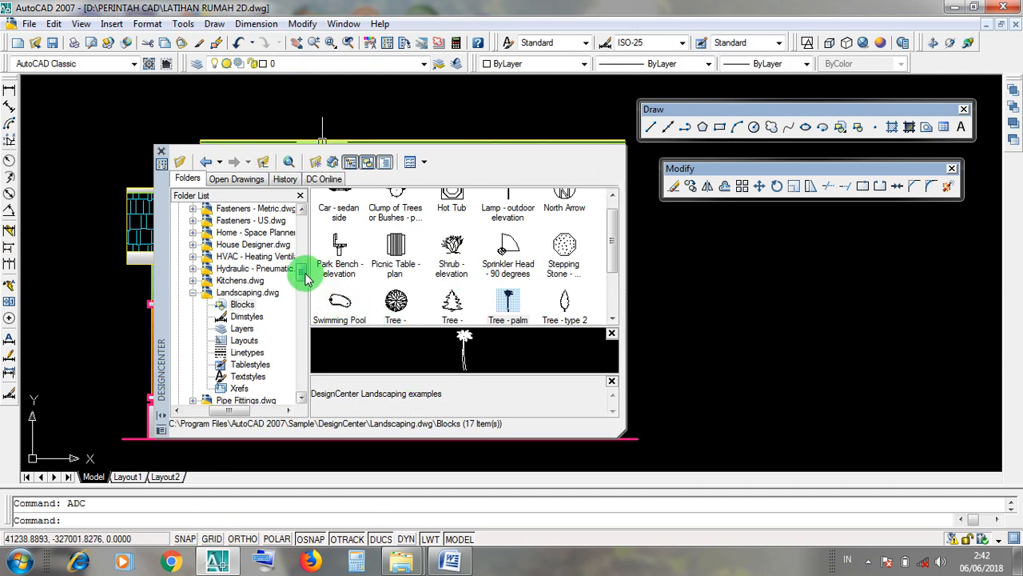
pyautogui.moveTo(302, 273); pyautogui.dragTo(300, 257)
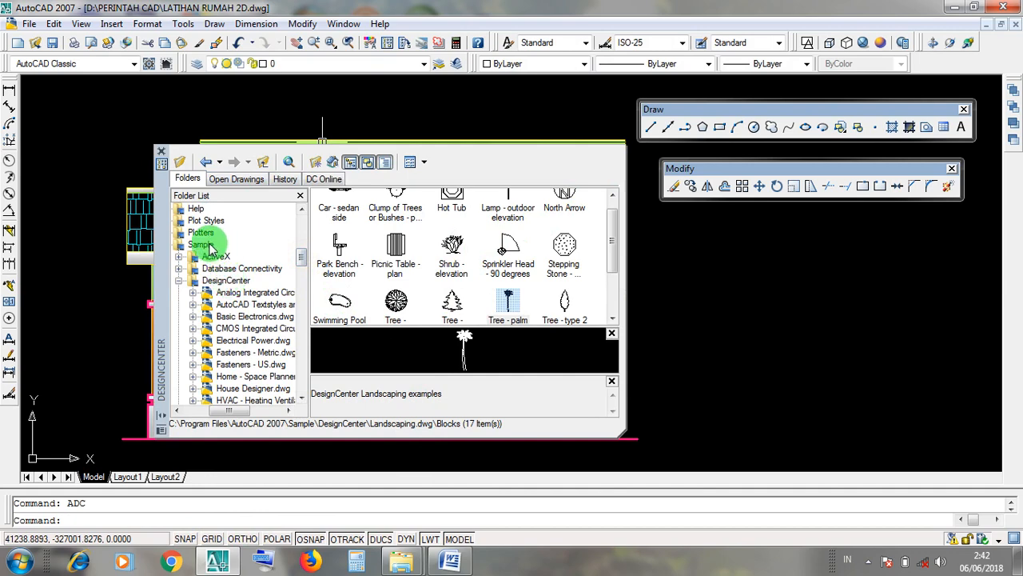
pyautogui.click(228, 280)
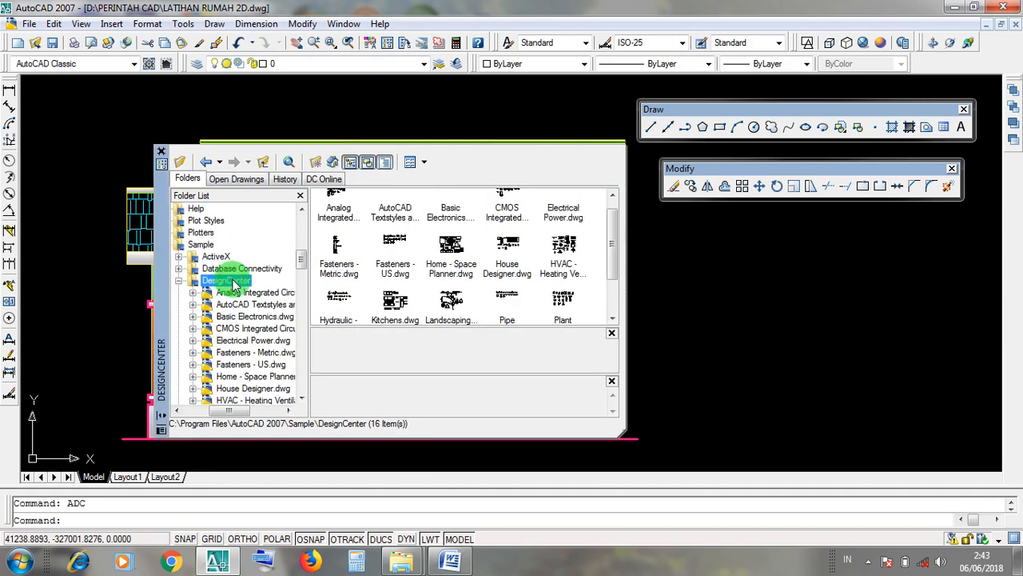
pyautogui.click(200, 244)
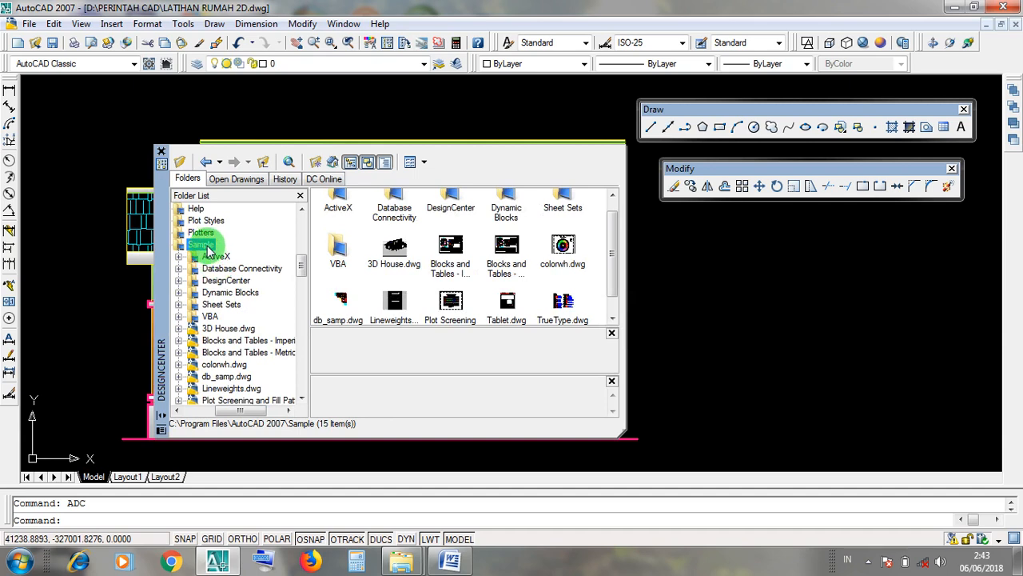
pyautogui.click(224, 280)
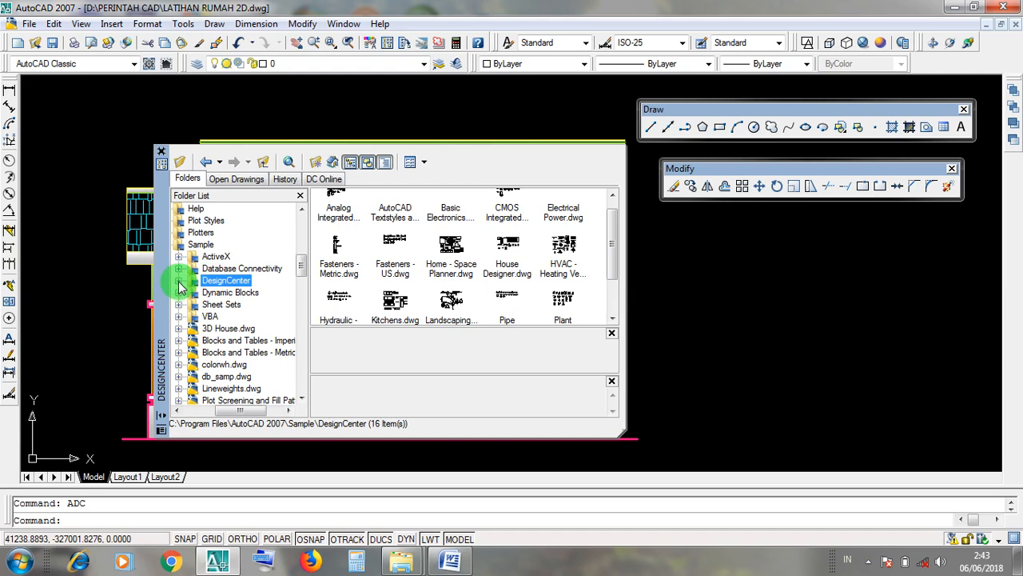
pyautogui.click(178, 281)
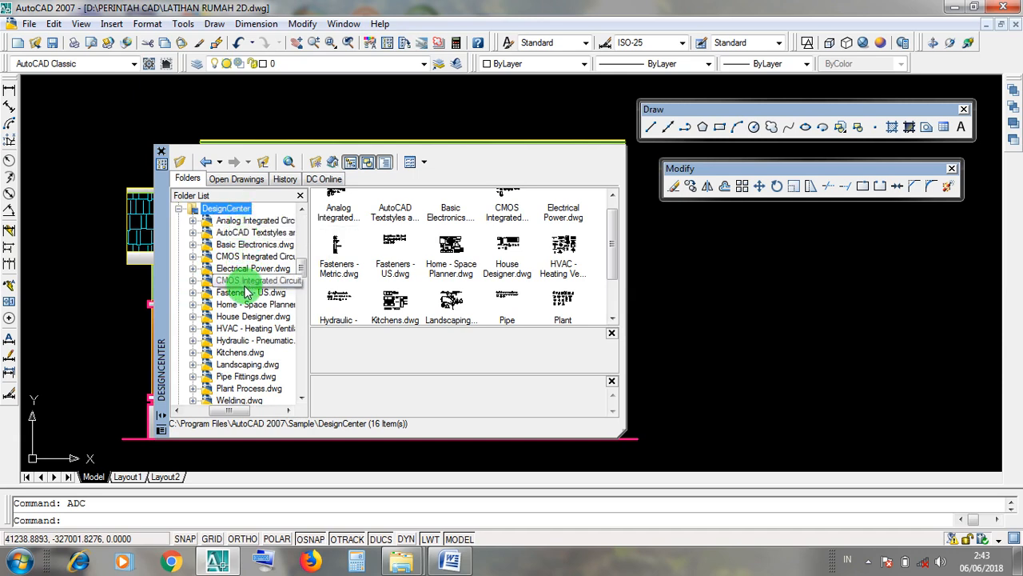
# Open the Blocks collection of Landscaping.dwg and bring its tree blocks into view
pyautogui.click(247, 365)
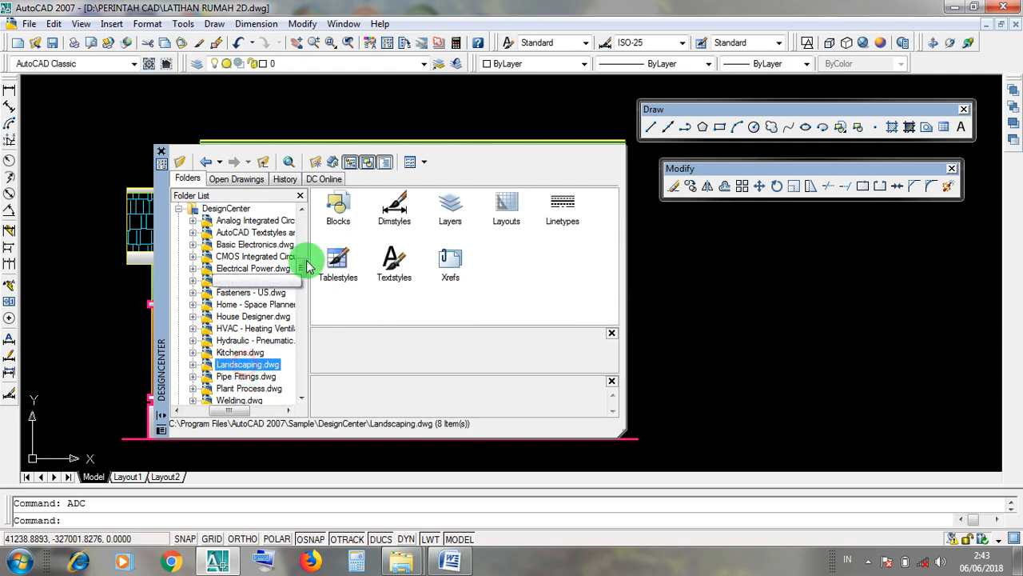
pyautogui.click(340, 220)
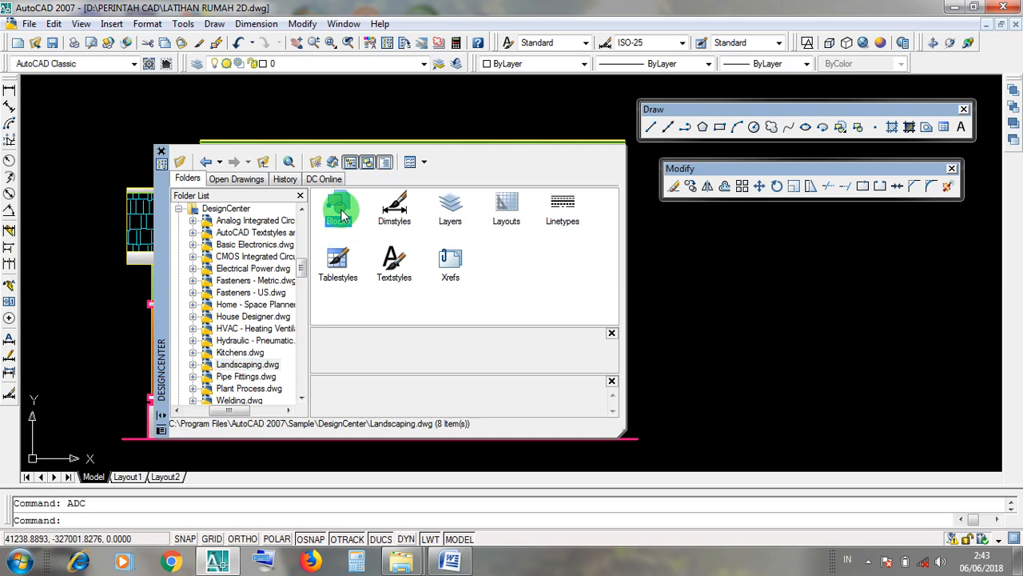
pyautogui.doubleClick(339, 212)
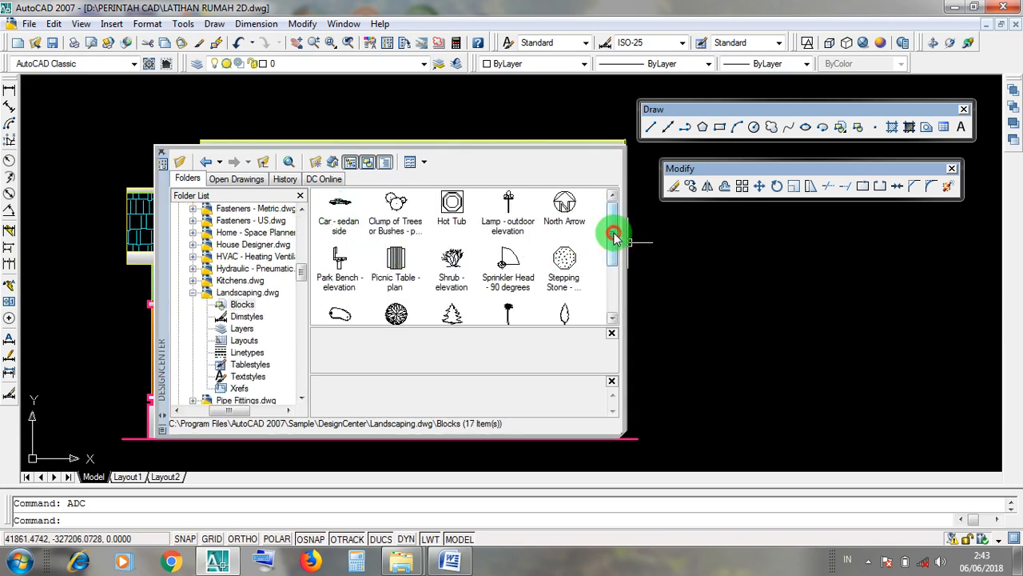
pyautogui.moveTo(614, 236); pyautogui.dragTo(614, 258)
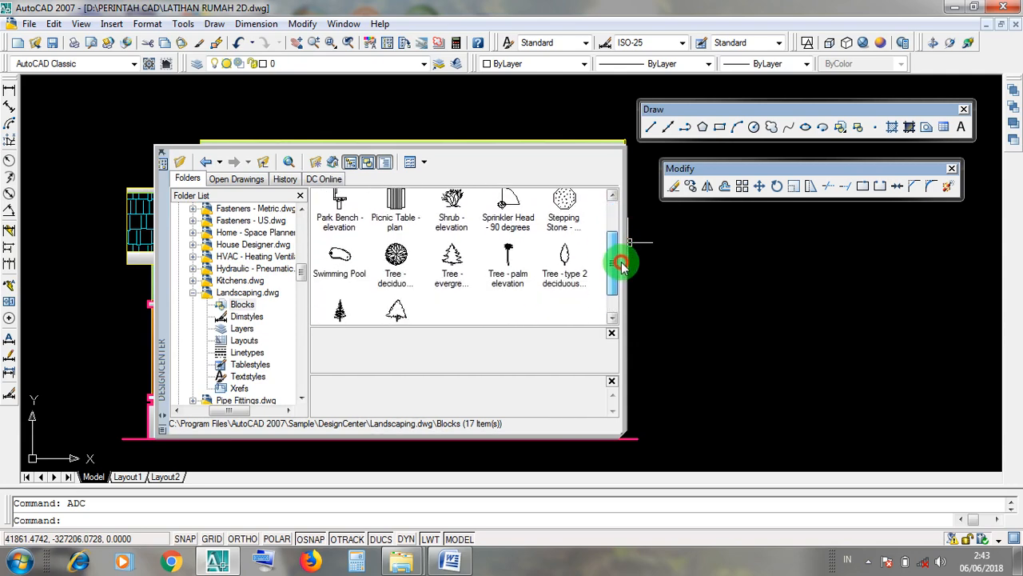
# Insert the Tree - palm elevation block in the empty space beside the side elevation's rear wall, and close DesignCenter
pyautogui.click(505, 258)
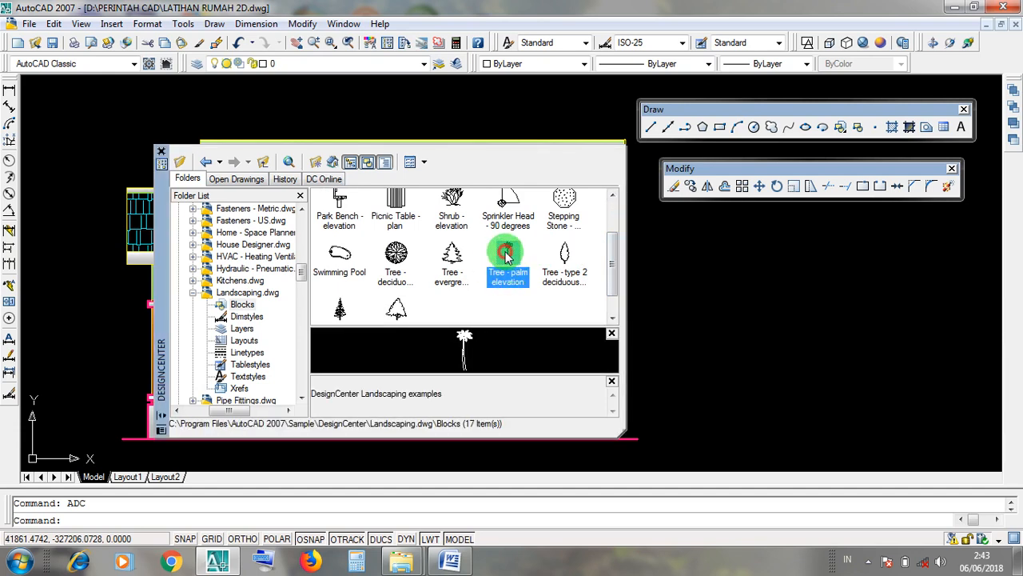
pyautogui.moveTo(505, 254); pyautogui.dragTo(750, 339)
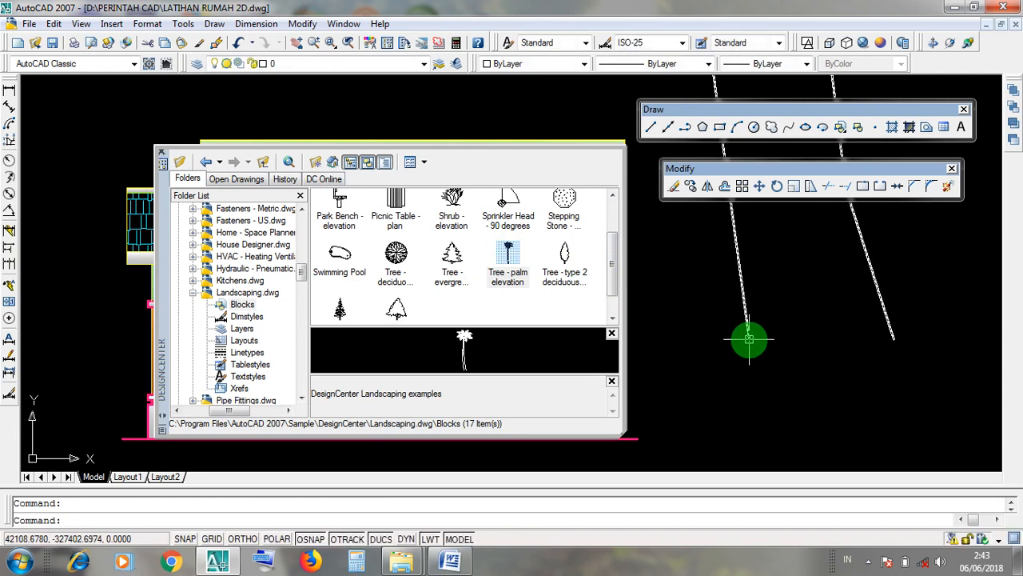
pyautogui.click(162, 157)
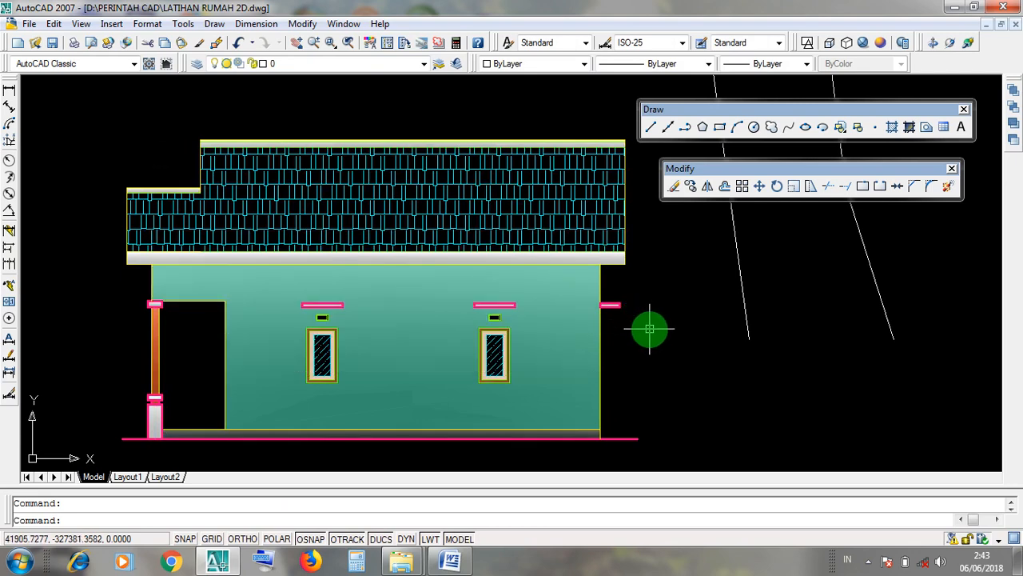
pyautogui.scroll(-8, 655, 331)
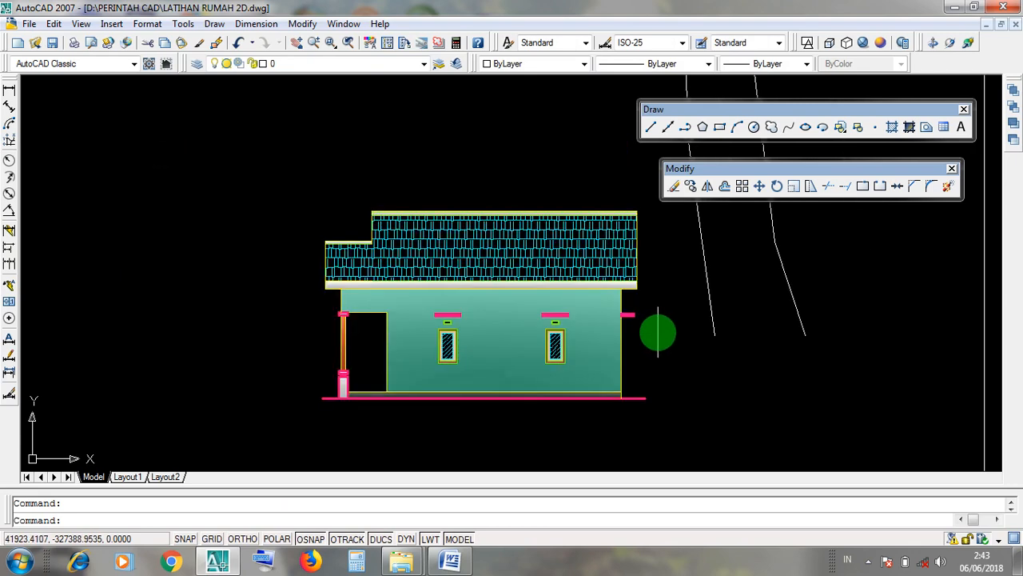
pyautogui.scroll(7, 673, 313)
pyautogui.scroll(-2, 656, 366)
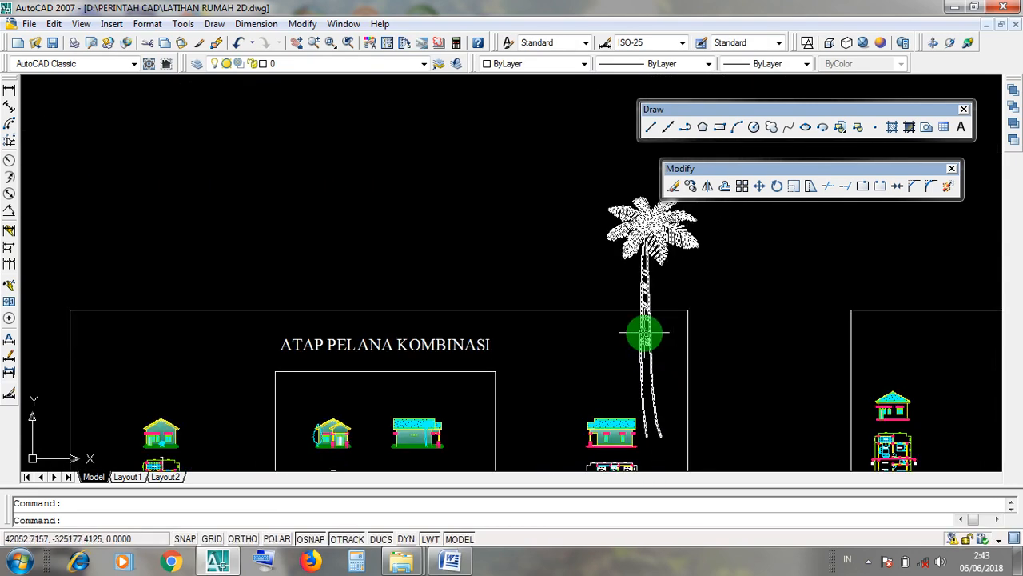
# Switch to Word and read the CARA 2 procedure in the SCALE notes, from selecting the object to starting the command
pyautogui.scroll(-2, 719, 376)
pyautogui.scroll(2, 613, 384)
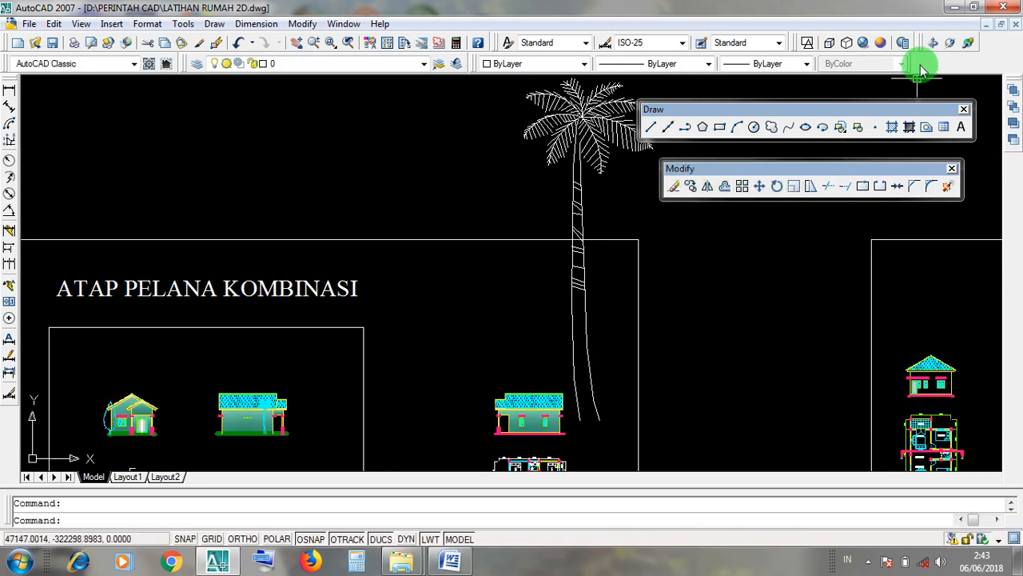
pyautogui.click(955, 10)
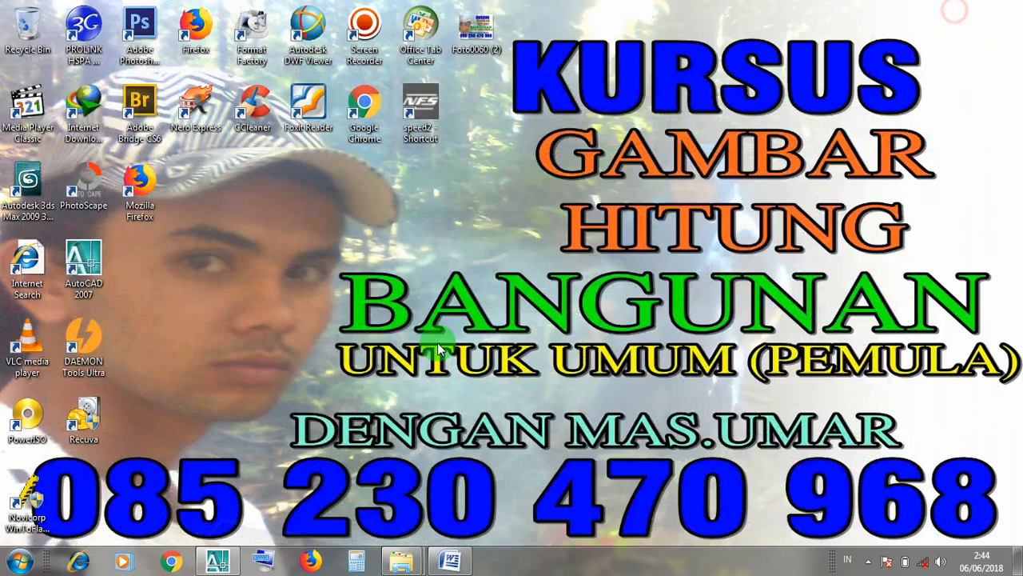
pyautogui.click(445, 564)
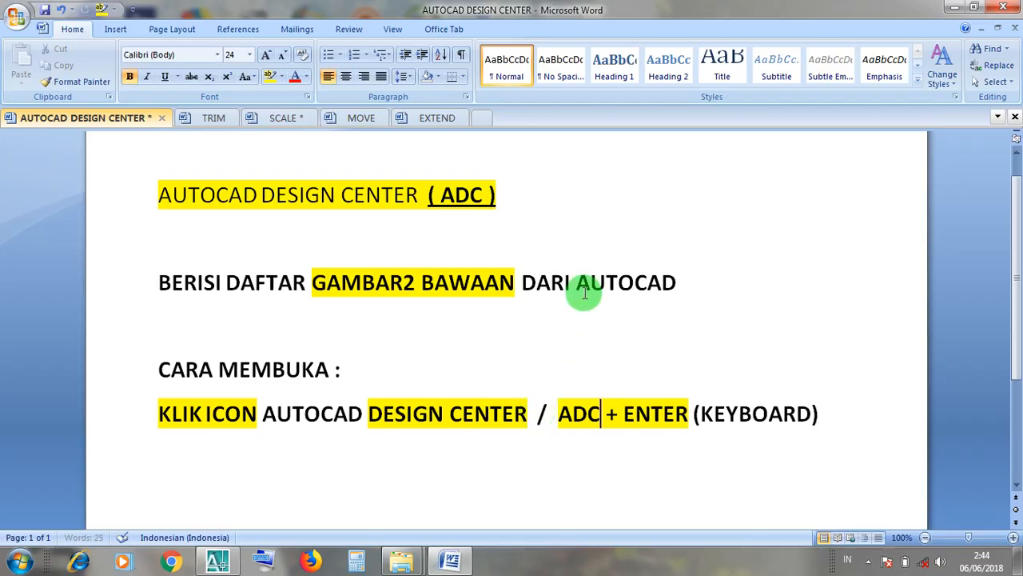
pyautogui.click(286, 119)
pyautogui.moveTo(391, 197); pyautogui.dragTo(232, 201)
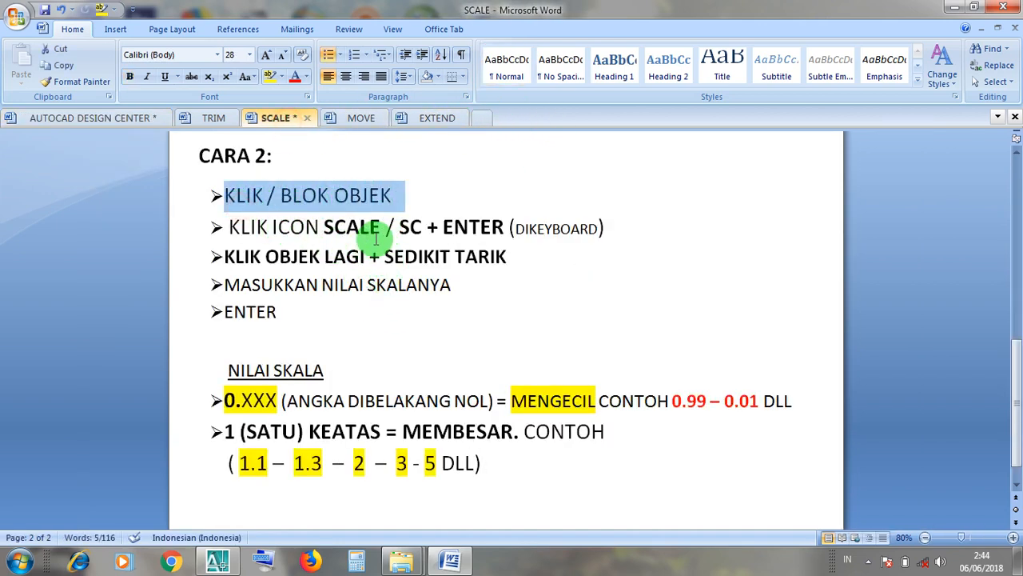
pyautogui.moveTo(376, 237); pyautogui.dragTo(231, 230)
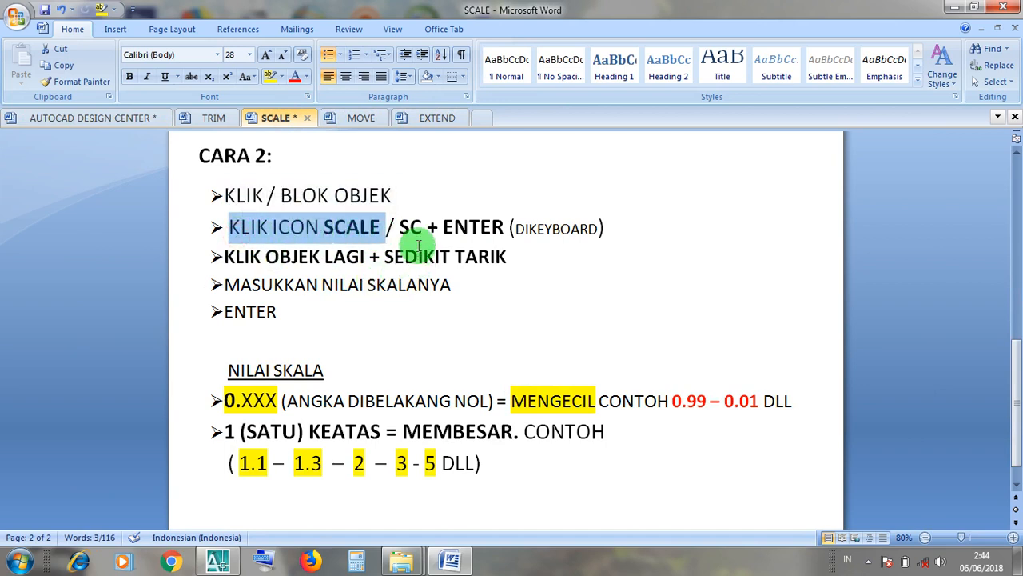
pyautogui.moveTo(415, 231); pyautogui.dragTo(401, 230)
pyautogui.click(440, 232)
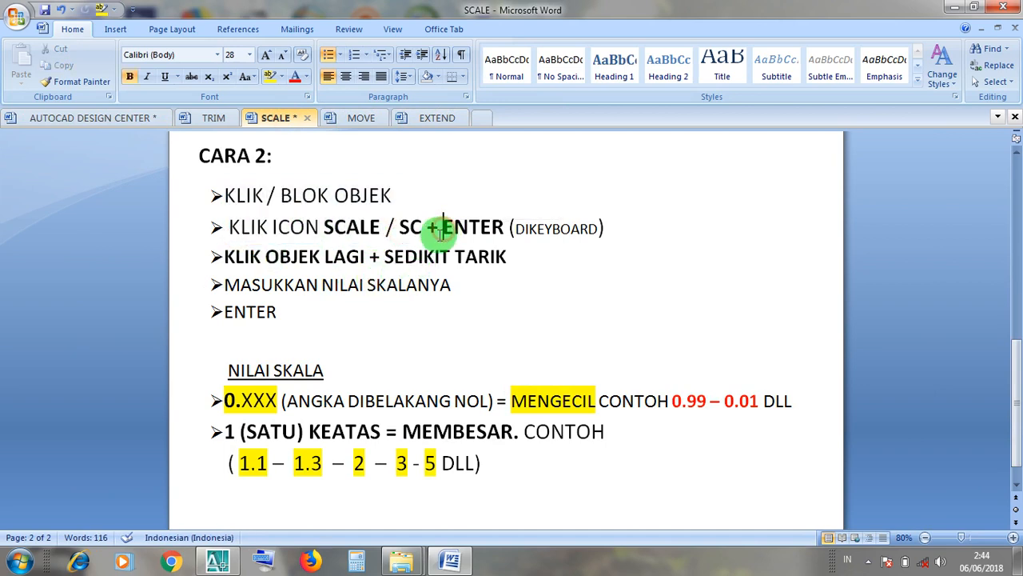
pyautogui.click(346, 257)
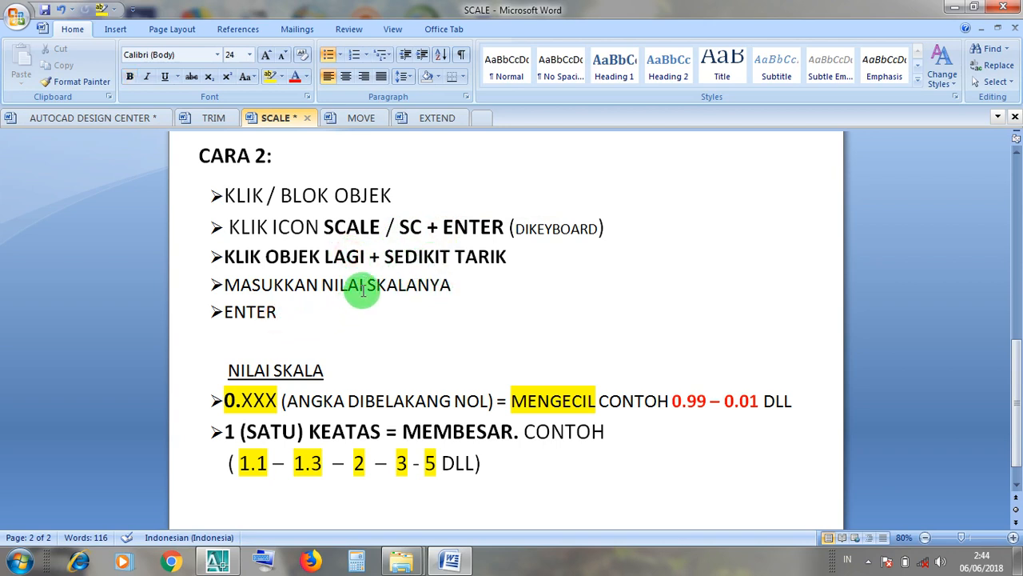
# Read the NILAI SKALA rules on which scale values shrink or enlarge an object
pyautogui.moveTo(365, 290); pyautogui.dragTo(321, 290)
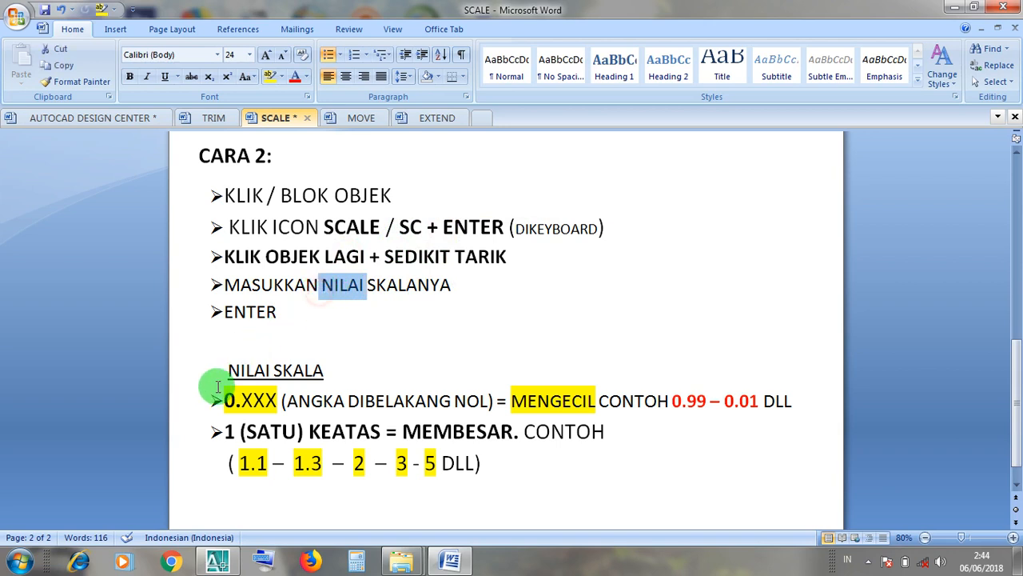
pyautogui.moveTo(227, 369); pyautogui.dragTo(505, 466)
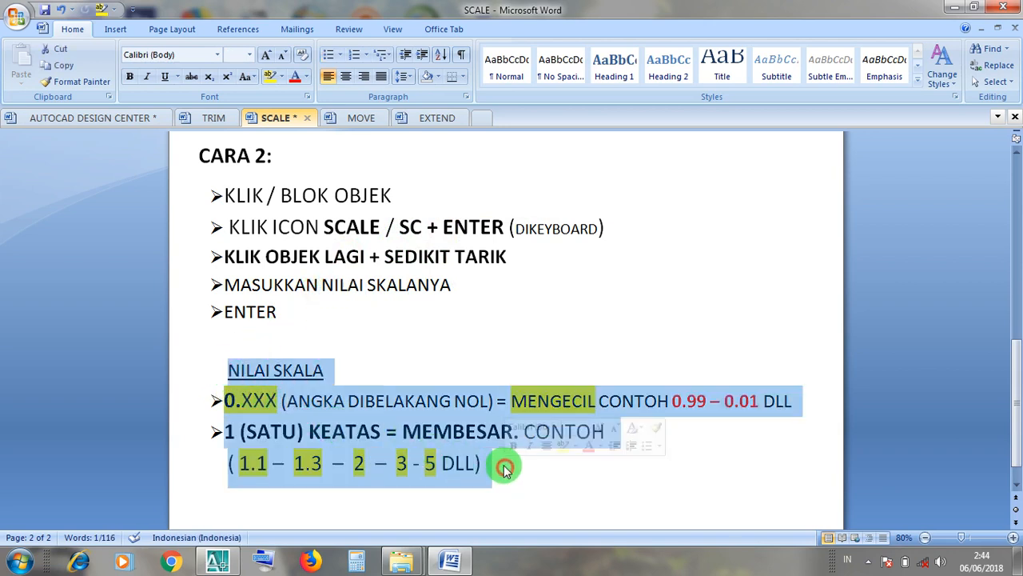
pyautogui.click(234, 406)
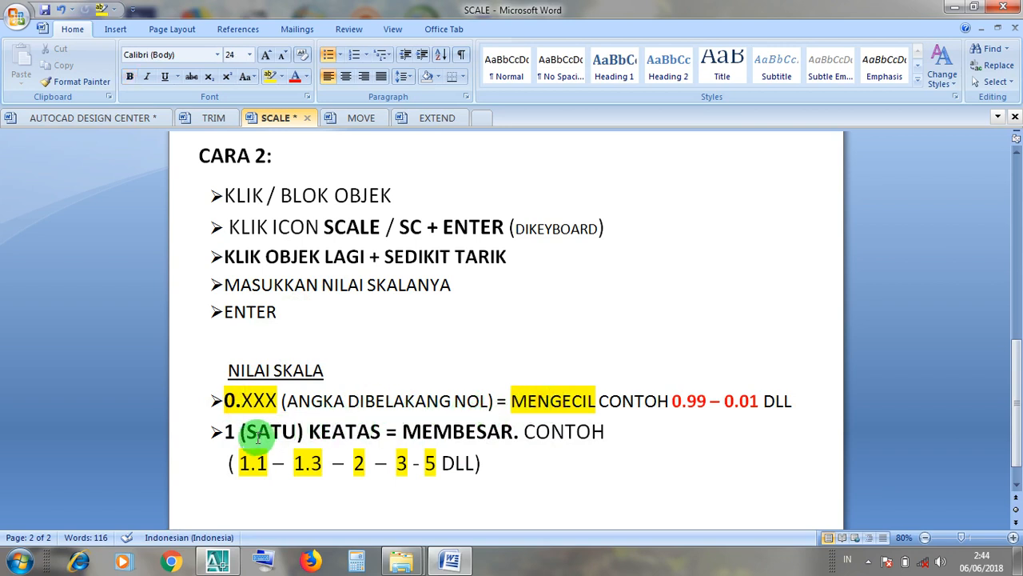
pyautogui.click(240, 432)
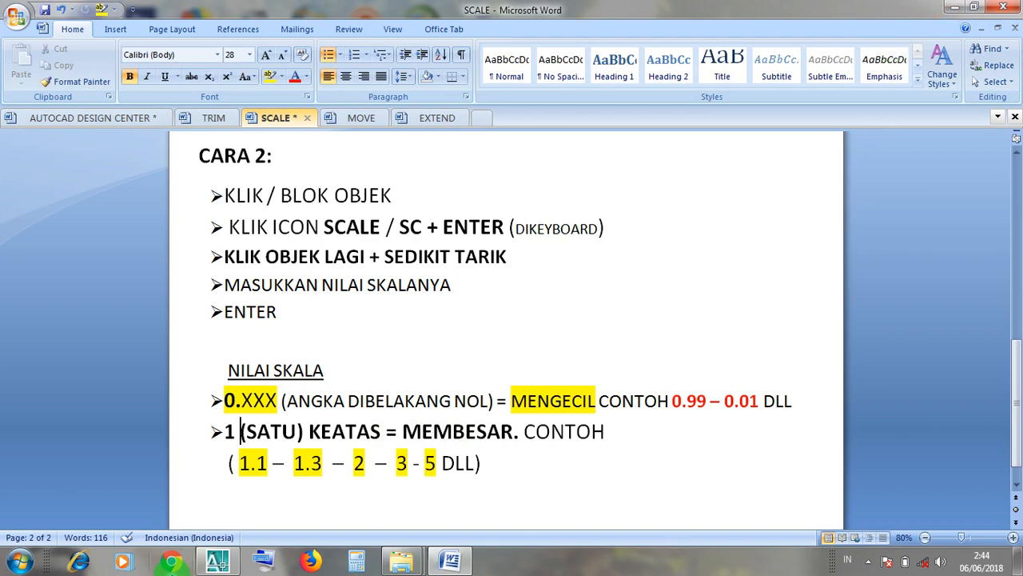
# Return to AutoCAD and scale the palm tree by a factor of 0.1 from a base point on its upper trunk
pyautogui.click(953, 10)
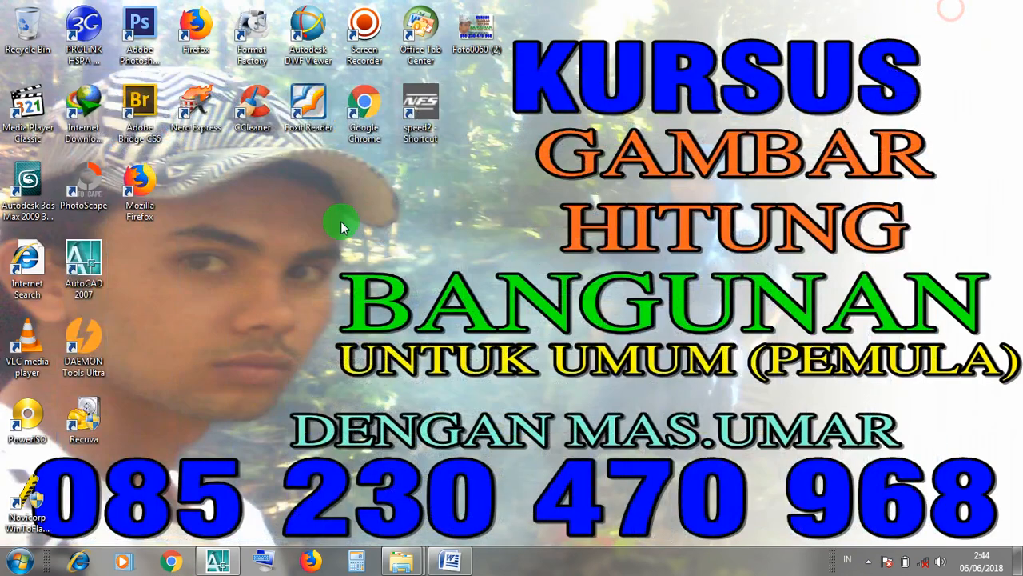
pyautogui.click(202, 563)
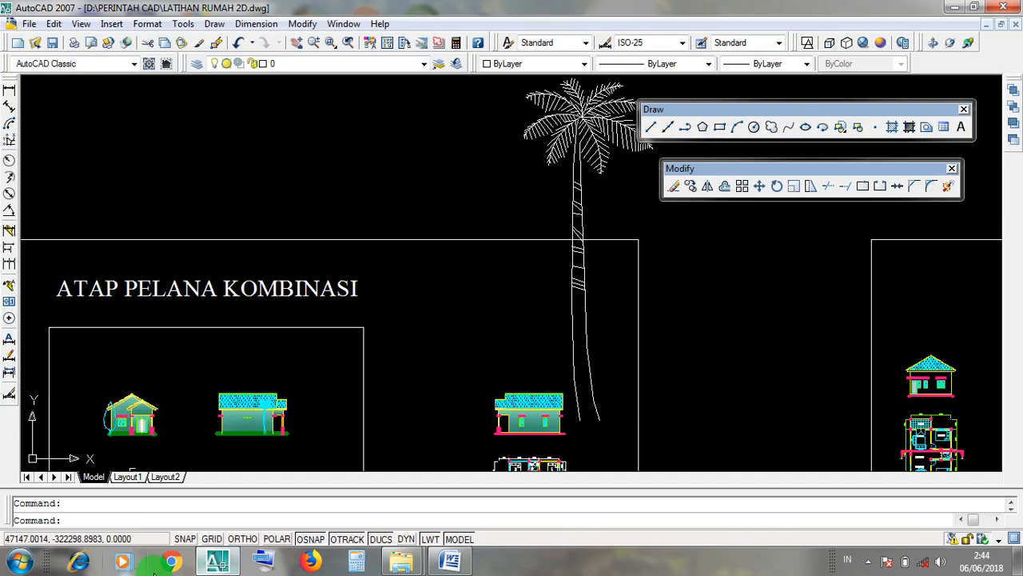
pyautogui.scroll(-2, 621, 354)
pyautogui.scroll(5, 621, 354)
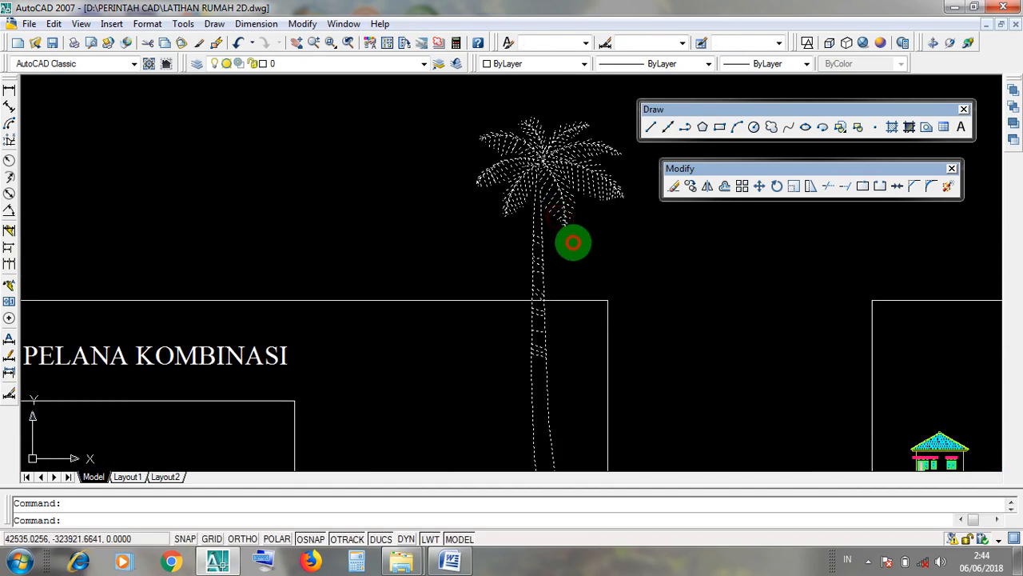
pyautogui.click(574, 241)
pyautogui.click(505, 213)
pyautogui.click(565, 248)
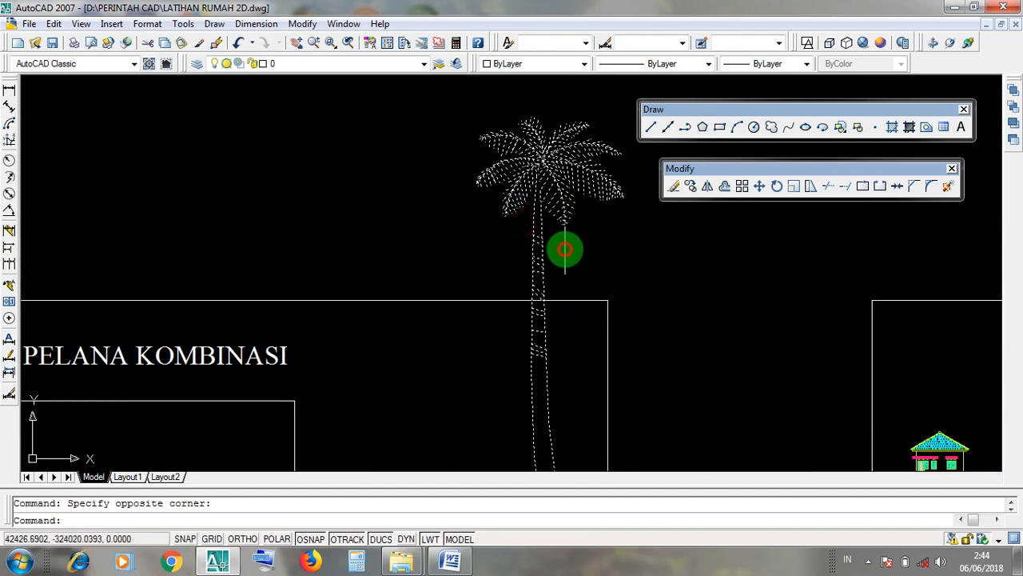
pyautogui.click(514, 242)
pyautogui.scroll(-3, 569, 284)
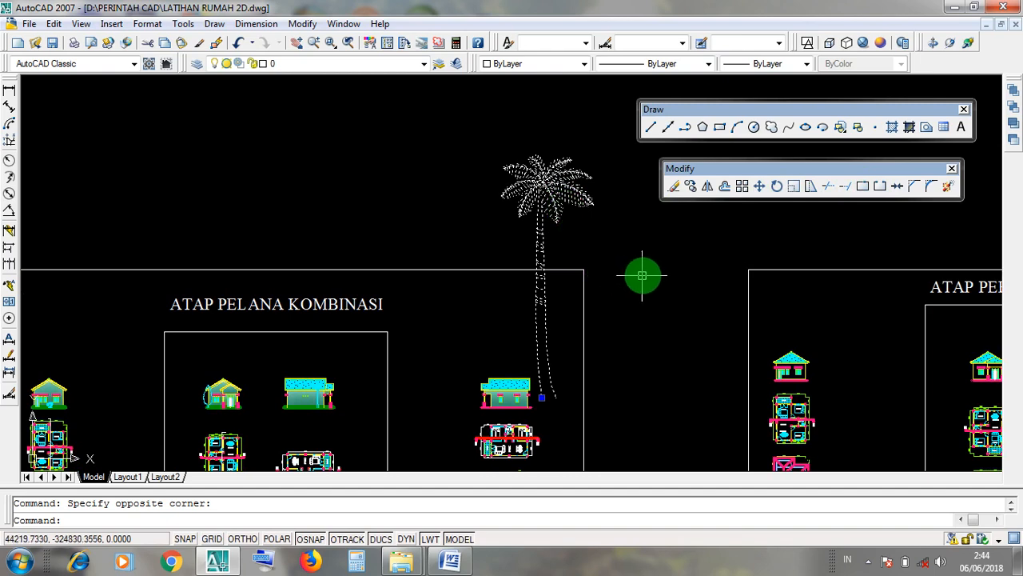
pyautogui.click(793, 191)
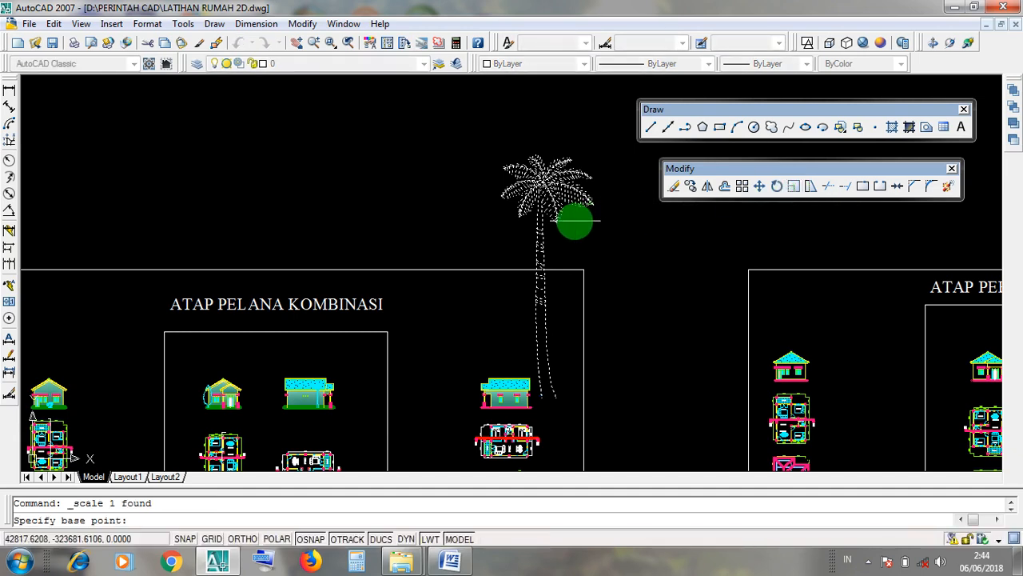
pyautogui.click(542, 235)
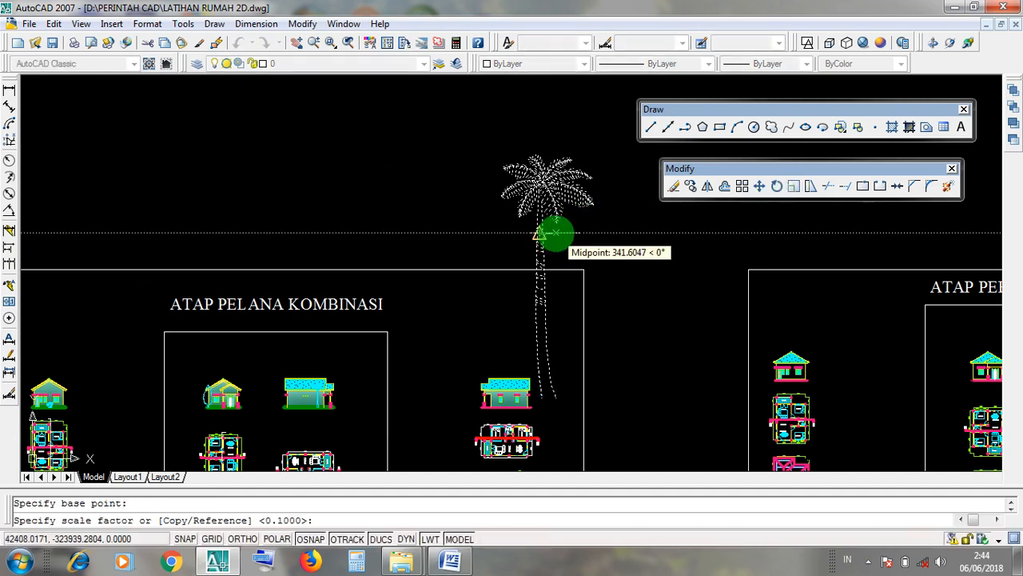
pyautogui.write('0.1')
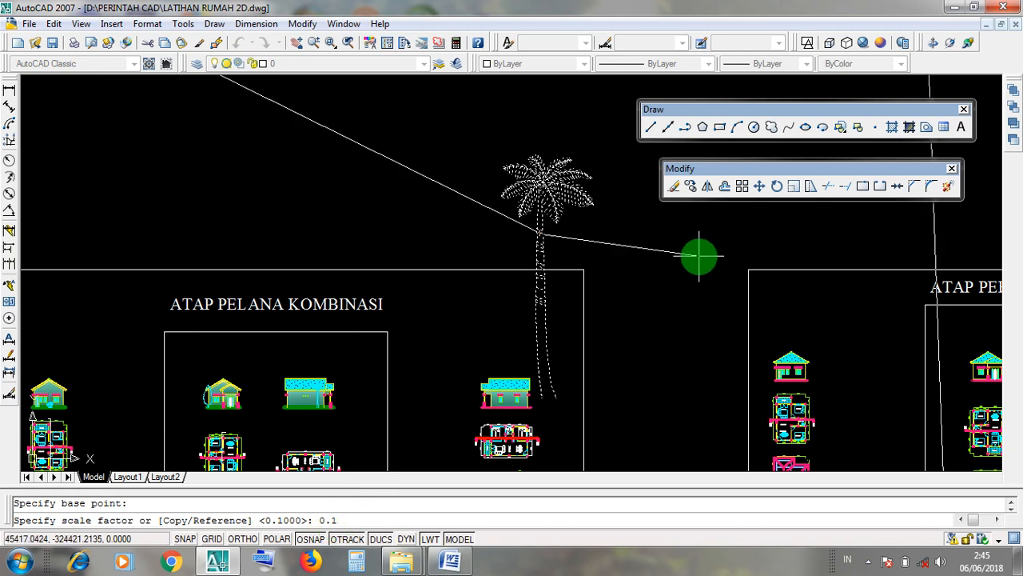
pyautogui.press('Return')
# Compare the size of the scaled palm tree with the house's side elevation
pyautogui.scroll(8, 532, 235)
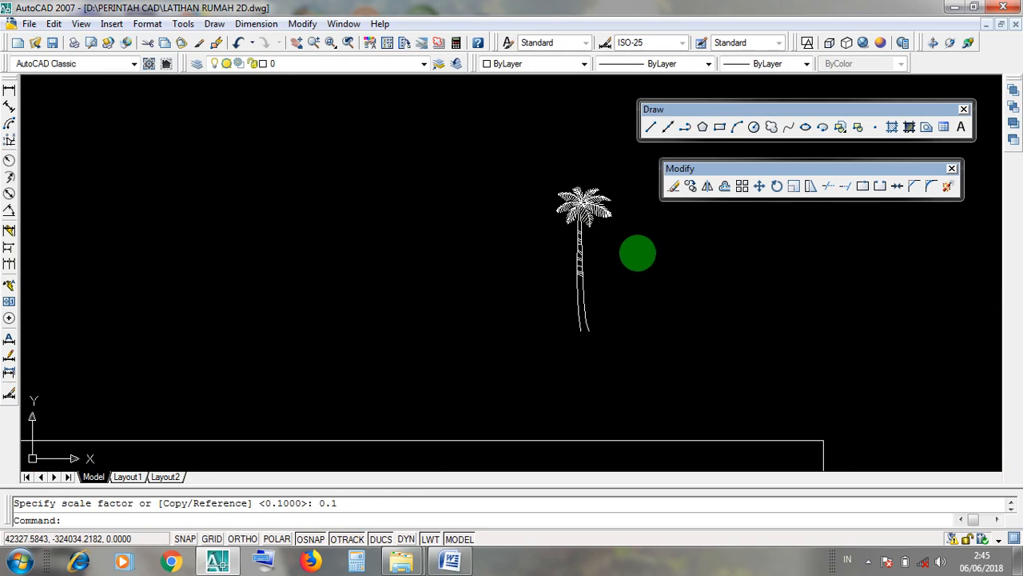
pyautogui.scroll(-8, 637, 253)
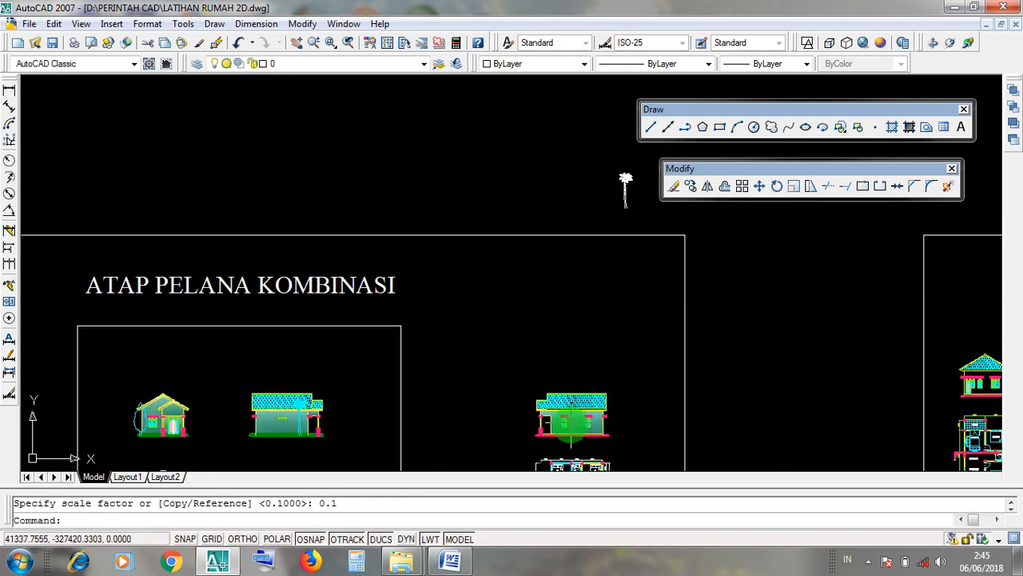
pyautogui.scroll(5, 581, 441)
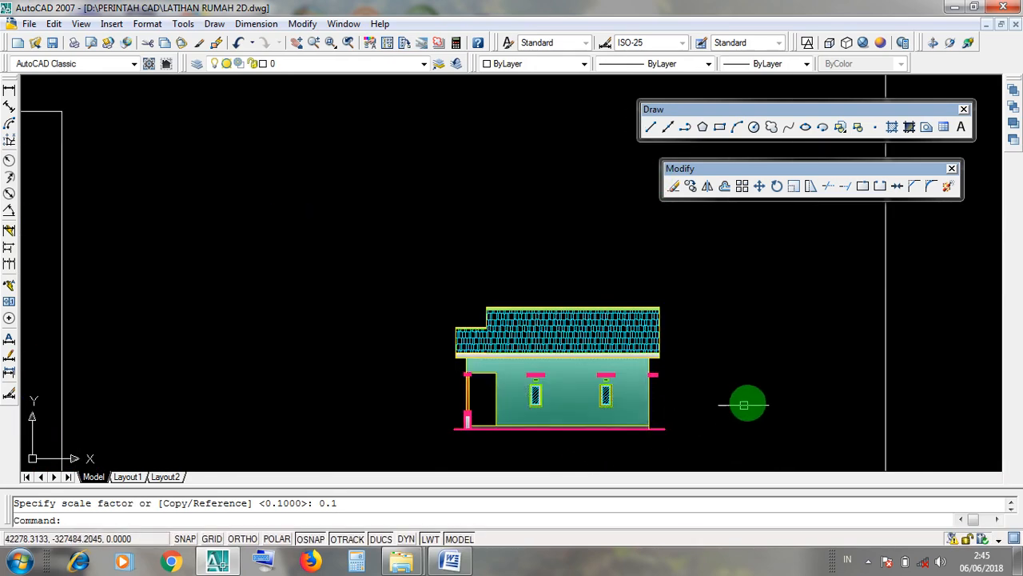
pyautogui.scroll(-4, 754, 394)
pyautogui.moveTo(776, 359); pyautogui.dragTo(678, 427, button='middle')
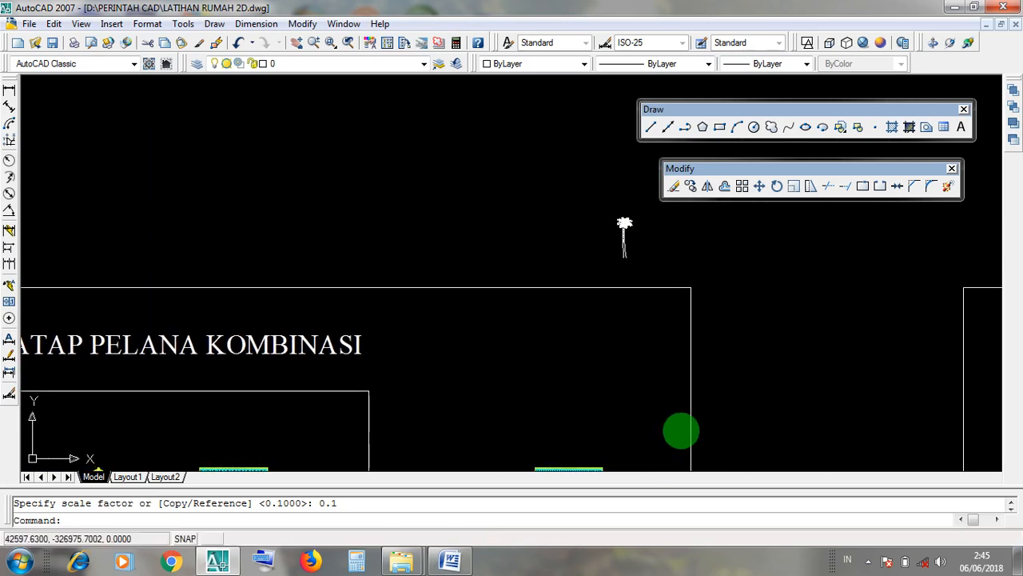
pyautogui.scroll(3, 642, 228)
pyautogui.scroll(4, 642, 228)
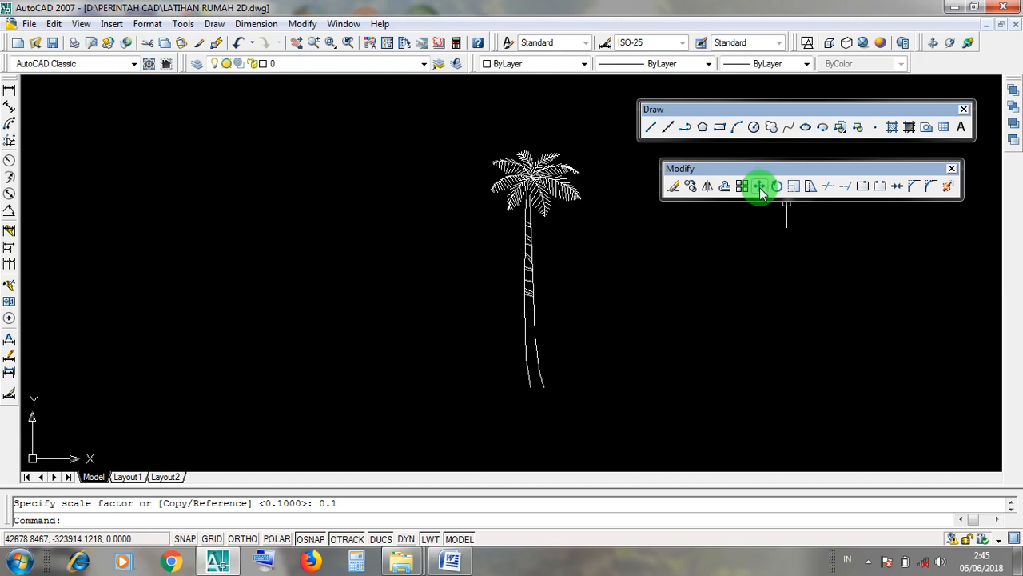
# Move the palm tree by its trunk base onto the side elevation's ground line, between the porch opening and the nearest window
pyautogui.click(530, 178)
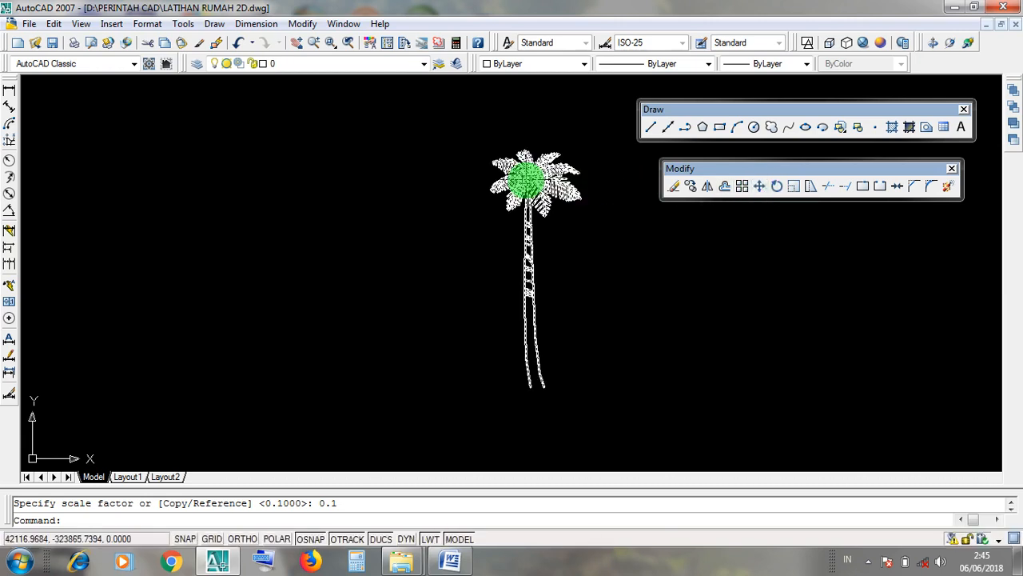
pyautogui.click(578, 264)
pyautogui.click(488, 158)
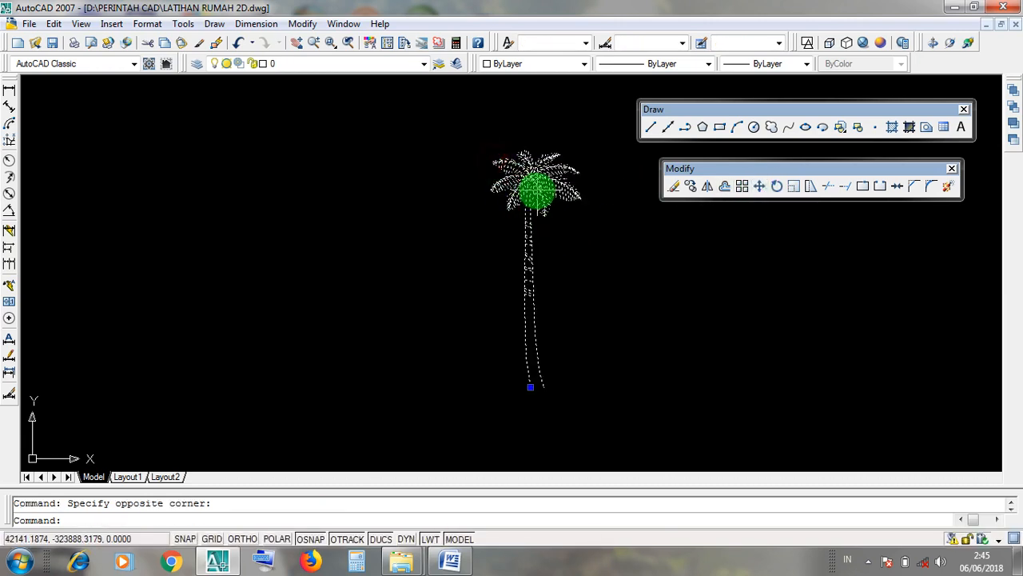
pyautogui.click(760, 187)
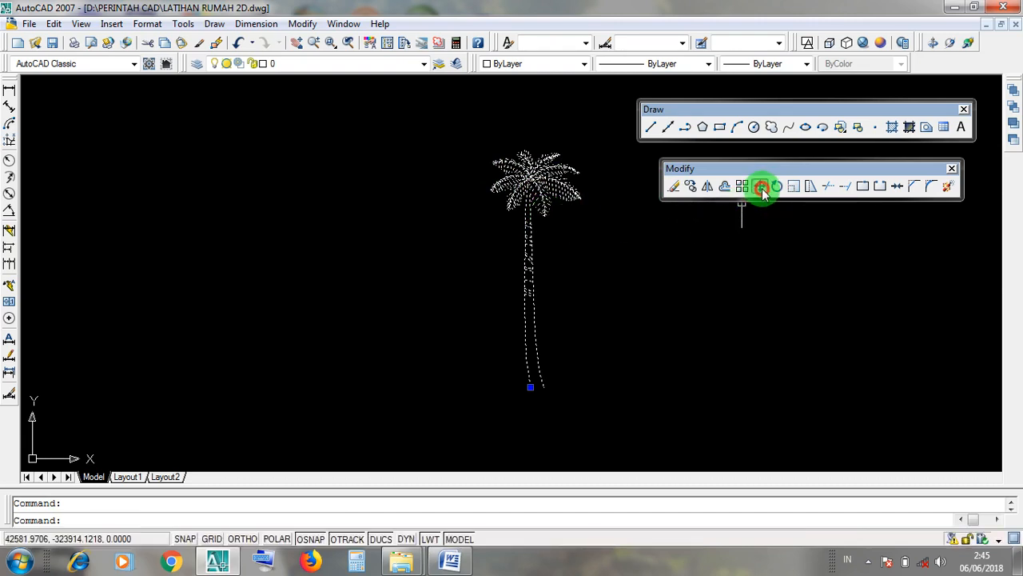
pyautogui.scroll(4, 544, 400)
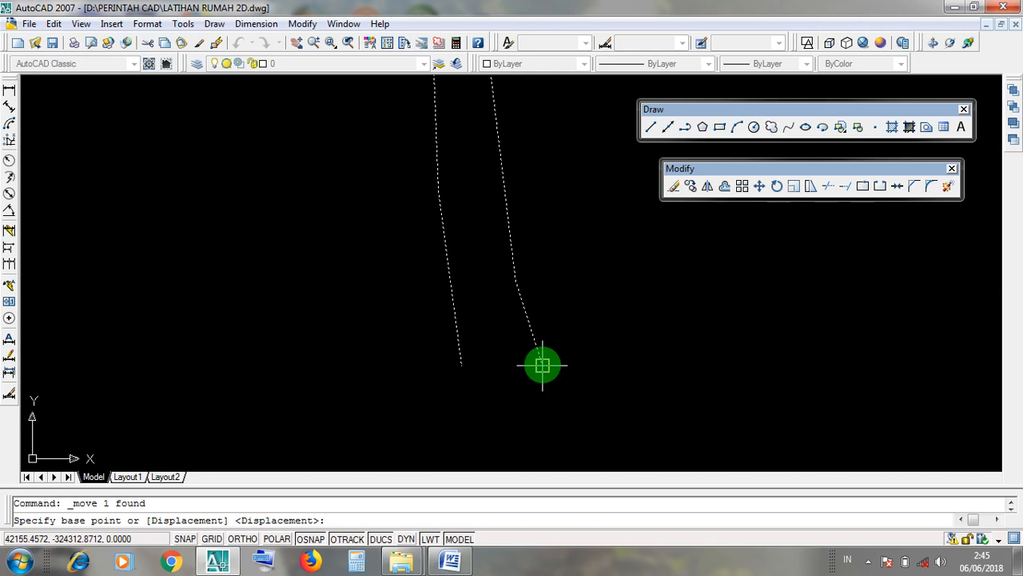
pyautogui.scroll(-3, 543, 366)
pyautogui.click(543, 363)
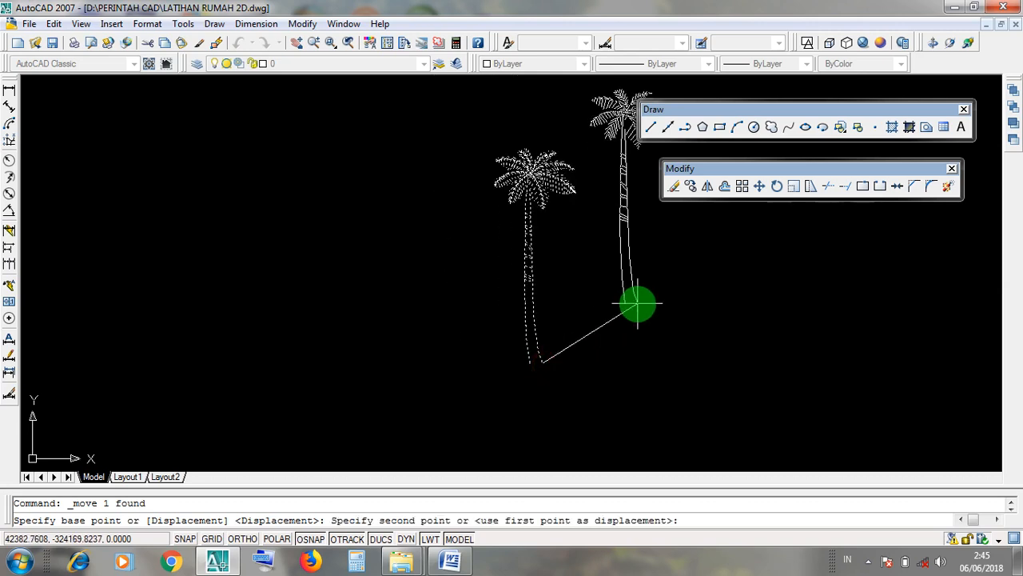
pyautogui.scroll(-3, 639, 304)
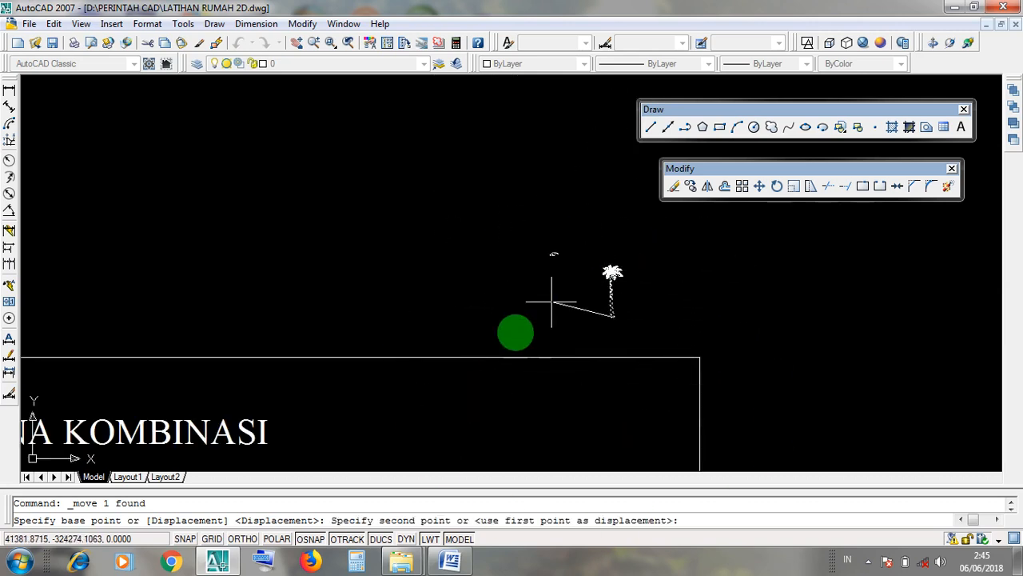
pyautogui.click(236, 539)
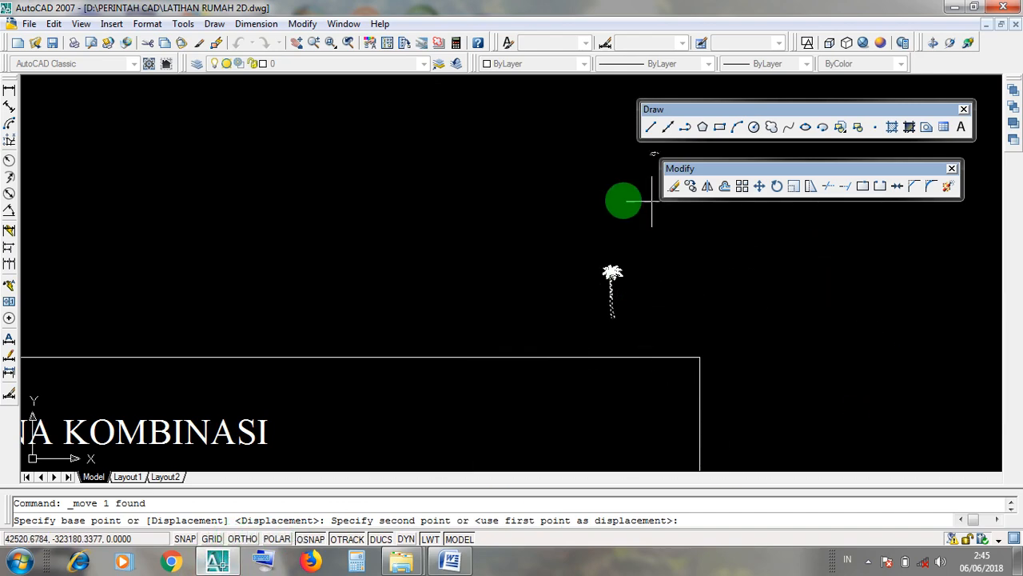
pyautogui.scroll(-3, 629, 236)
pyautogui.scroll(10, 621, 352)
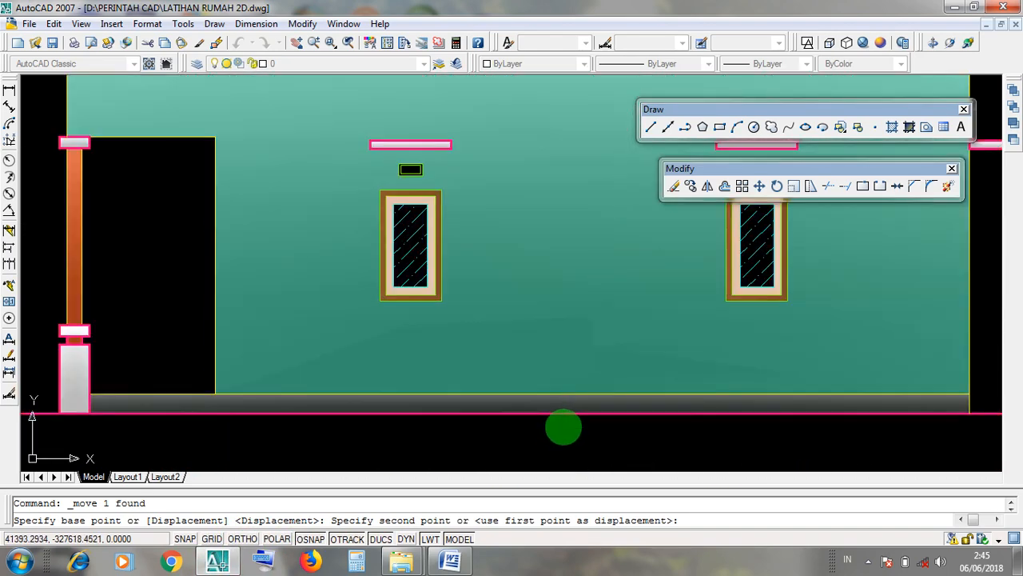
pyautogui.scroll(-5, 557, 420)
pyautogui.scroll(2, 564, 422)
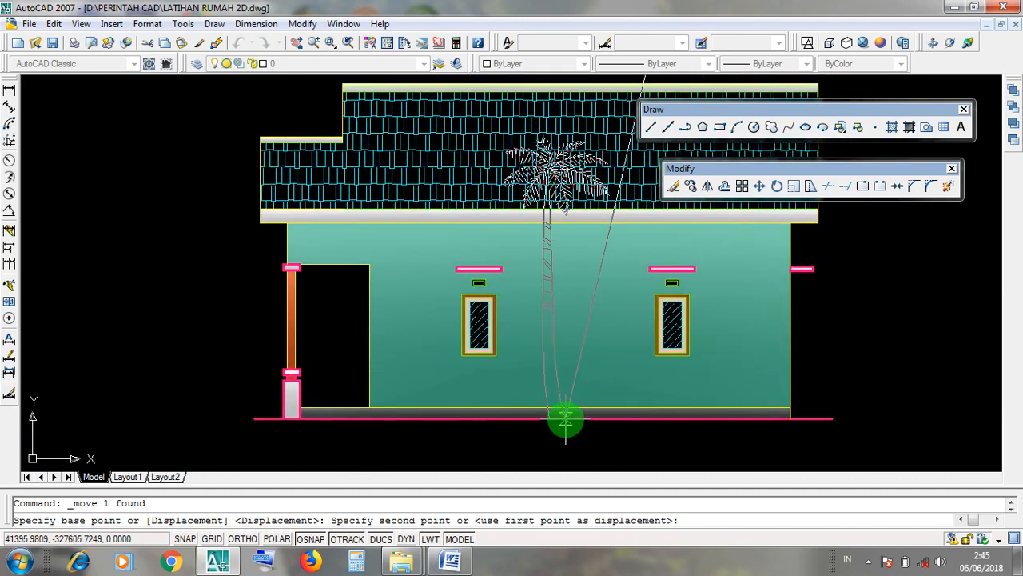
pyautogui.click(430, 418)
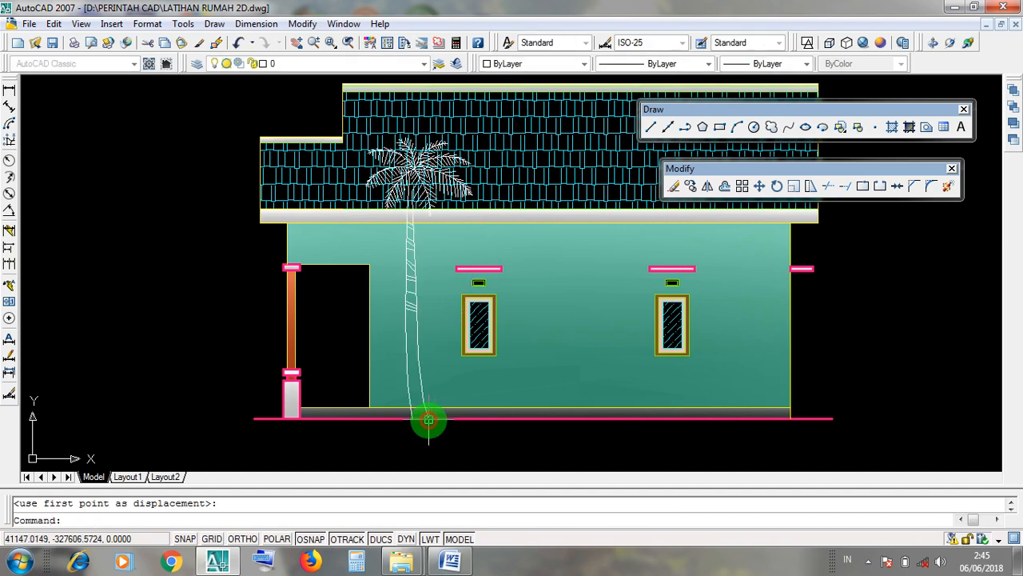
pyautogui.scroll(-2, 523, 429)
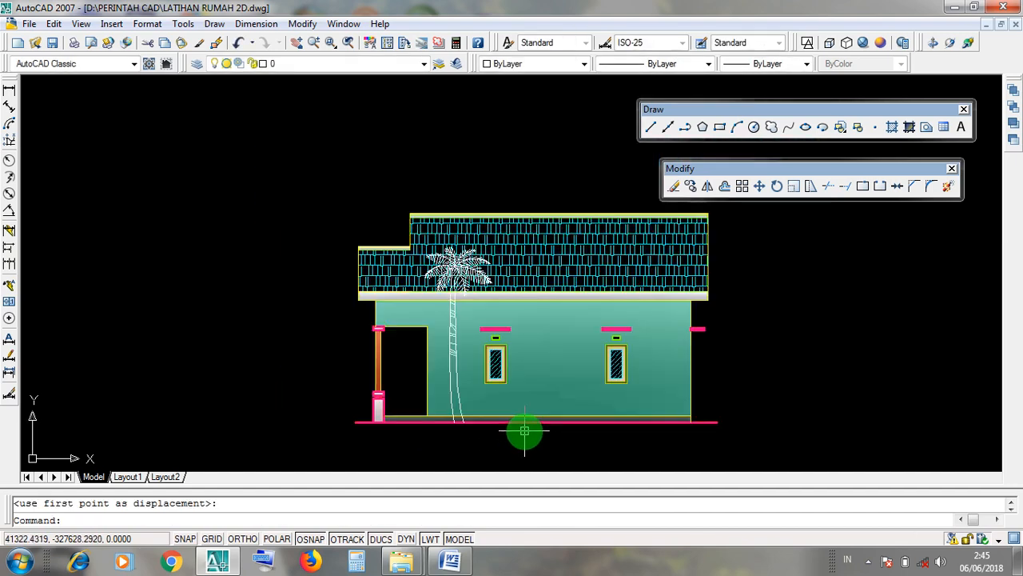
# Assign the palm tree block on the side elevation to layer GARIS 0.05
pyautogui.scroll(2, 480, 429)
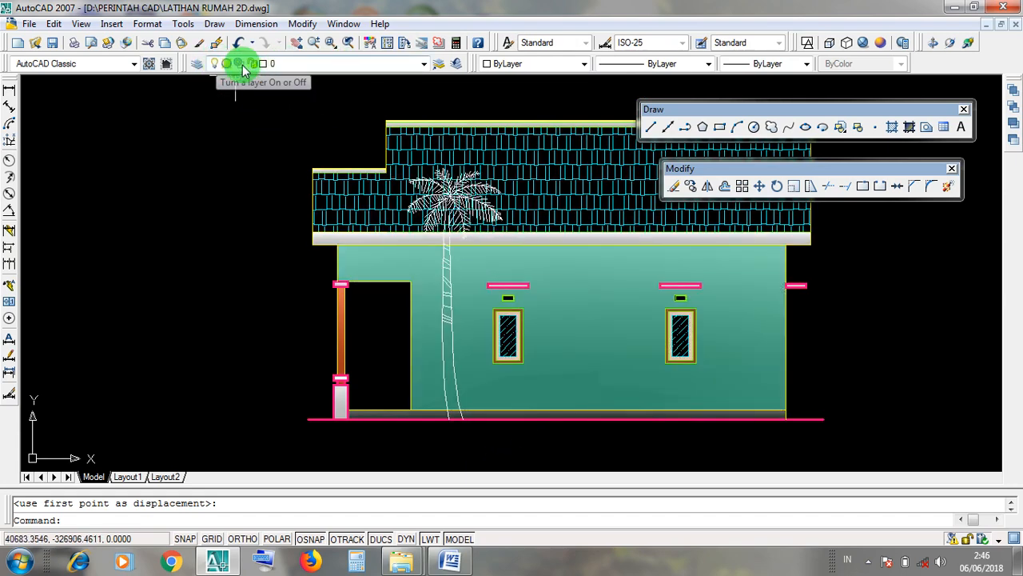
pyautogui.click(424, 64)
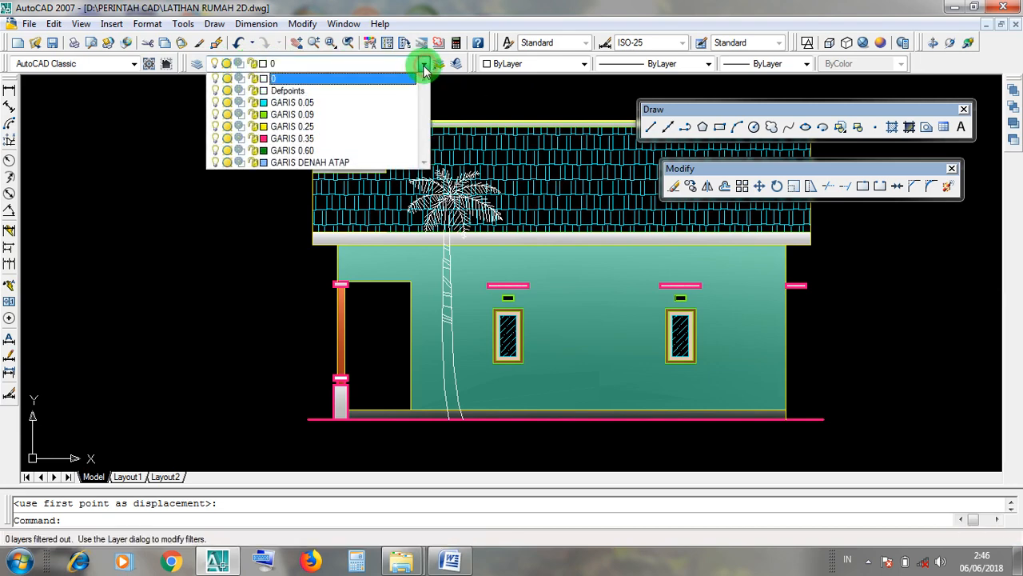
pyautogui.click(228, 235)
pyautogui.click(414, 202)
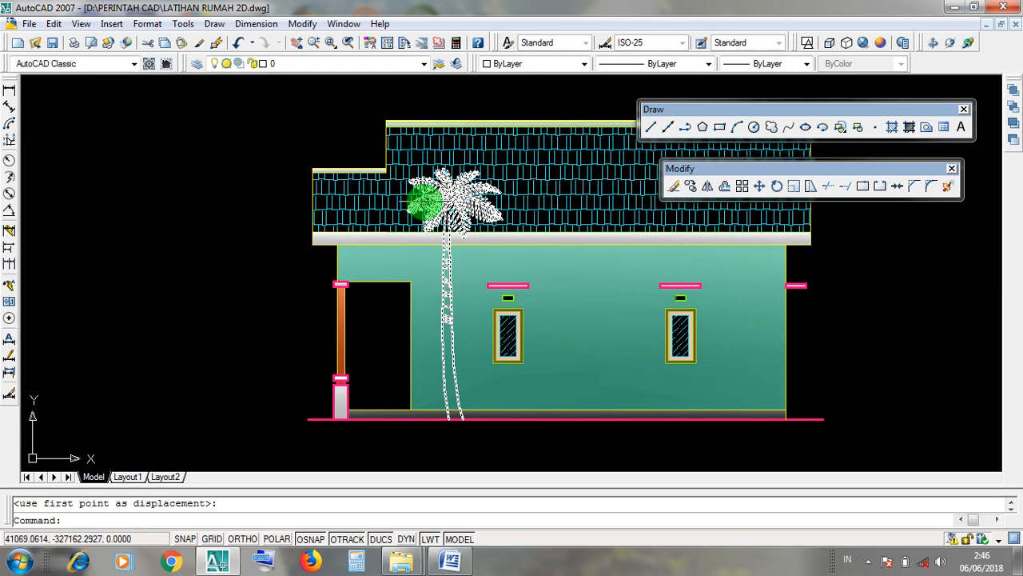
pyautogui.click(448, 320)
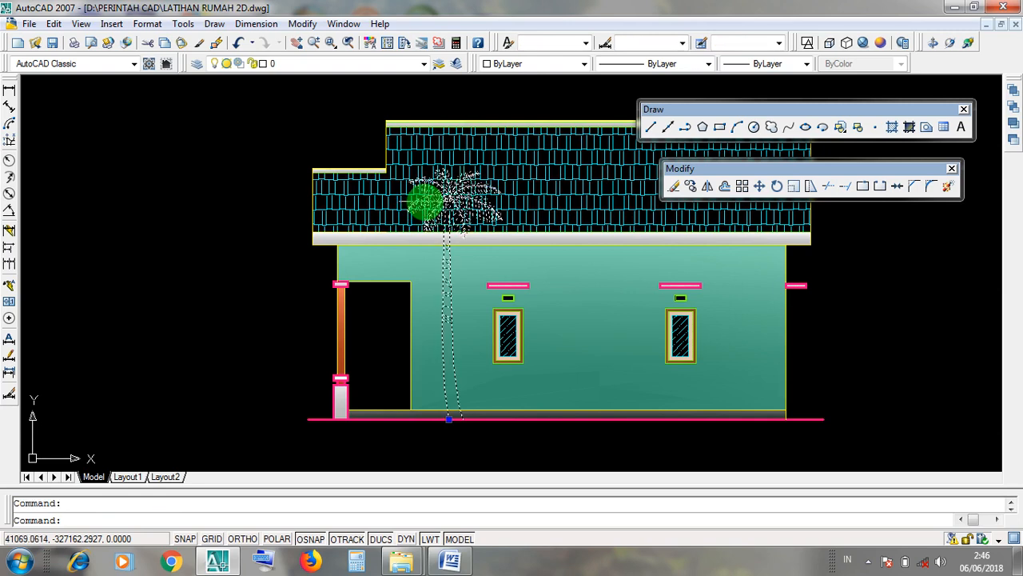
pyautogui.click(423, 66)
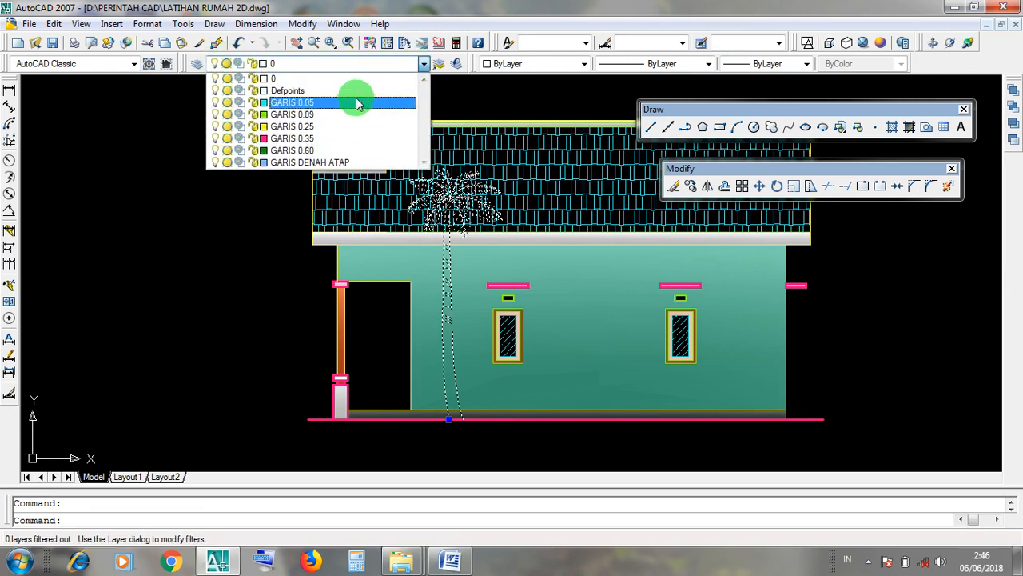
pyautogui.click(306, 106)
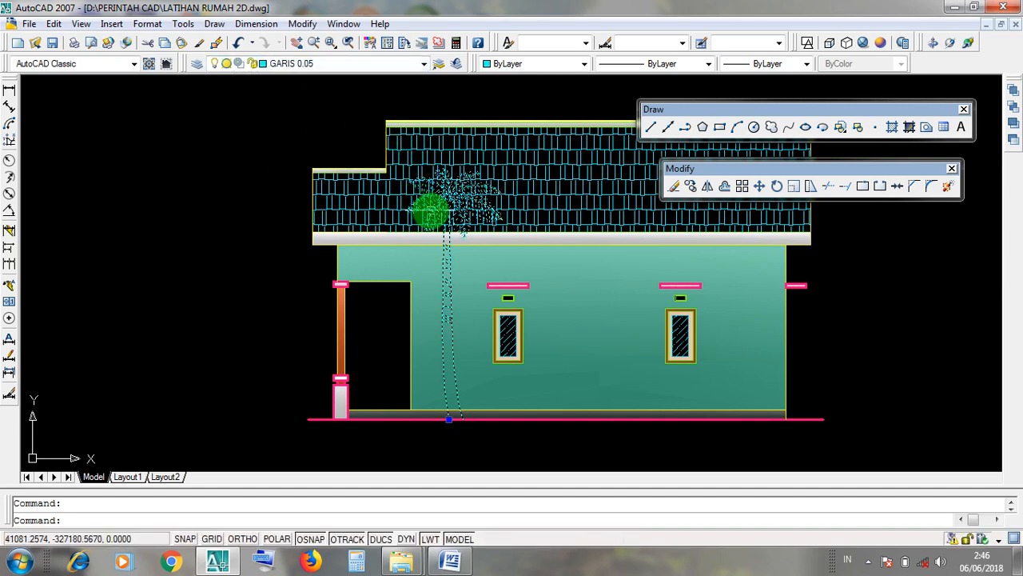
pyautogui.press('Escape')
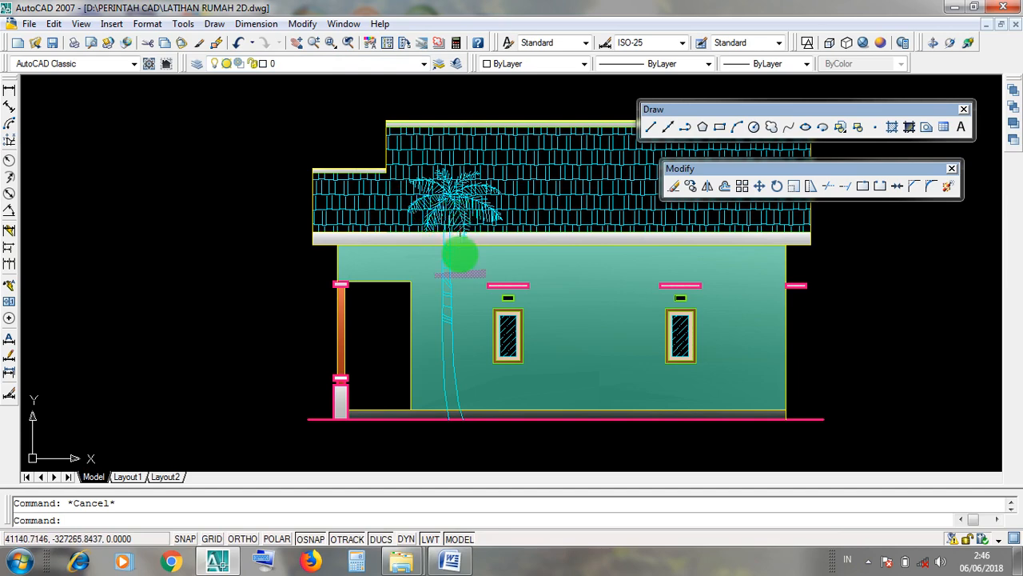
# Assign the ground line beneath the side elevation to layer GARIS 0.60
pyautogui.scroll(3, 561, 437)
pyautogui.scroll(-2, 561, 436)
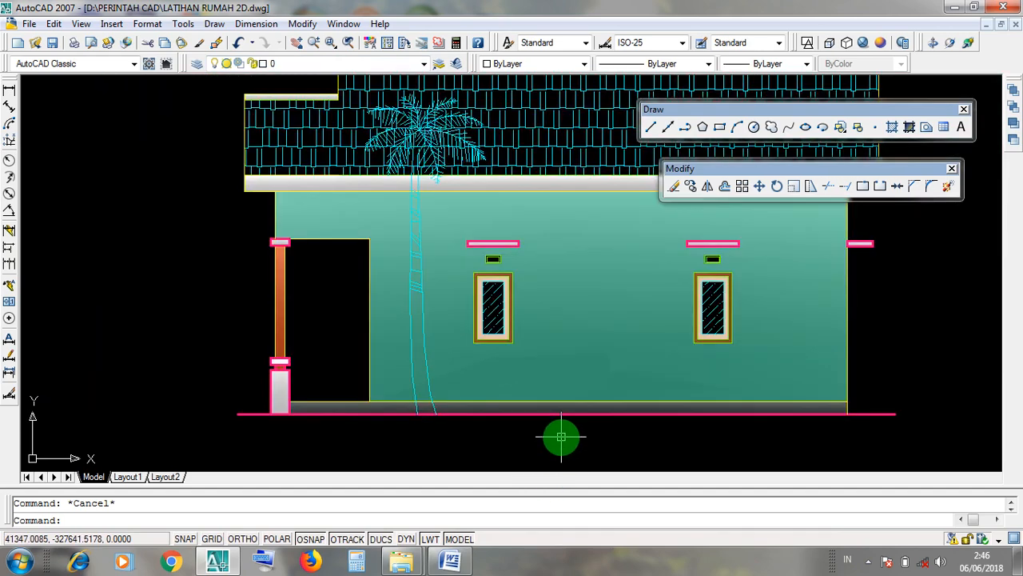
pyautogui.click(581, 415)
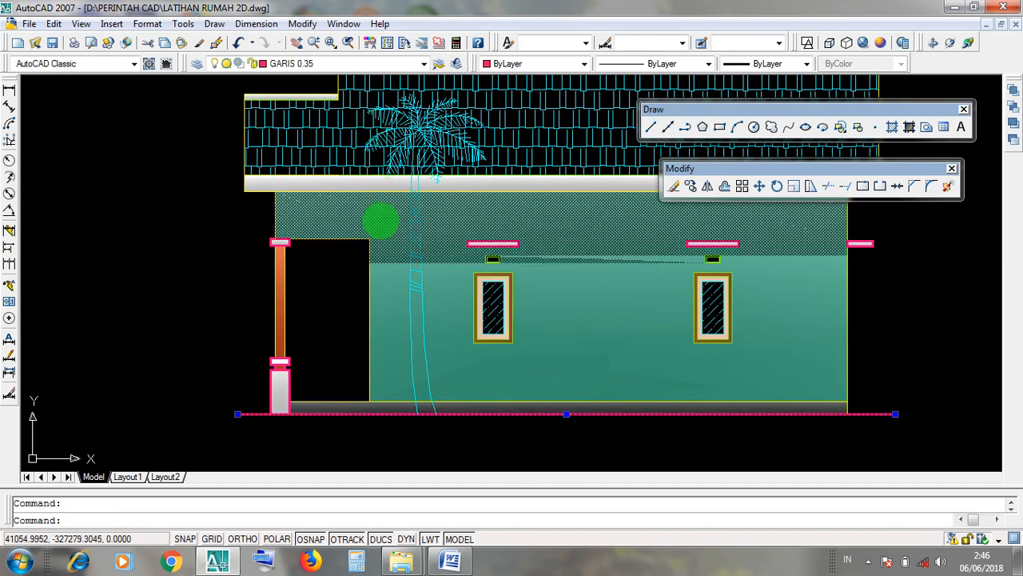
pyautogui.press('Escape')
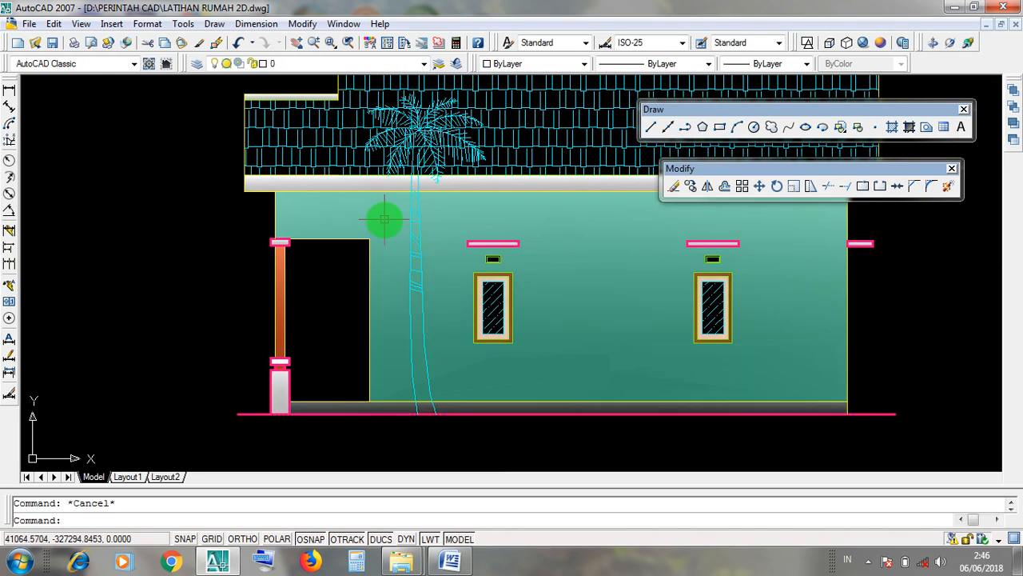
pyautogui.click(464, 414)
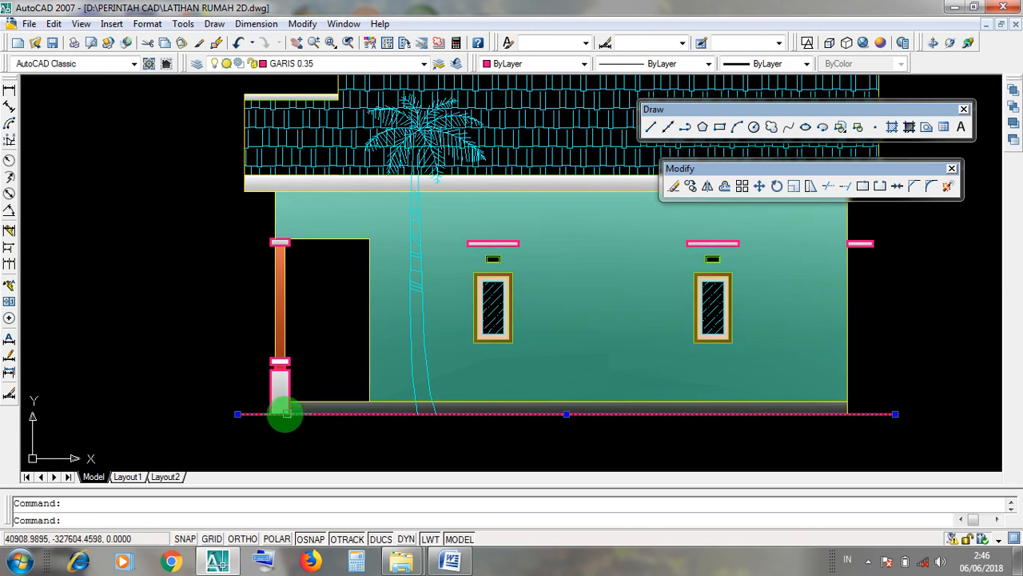
pyautogui.click(248, 424)
pyautogui.click(231, 390)
pyautogui.click(250, 425)
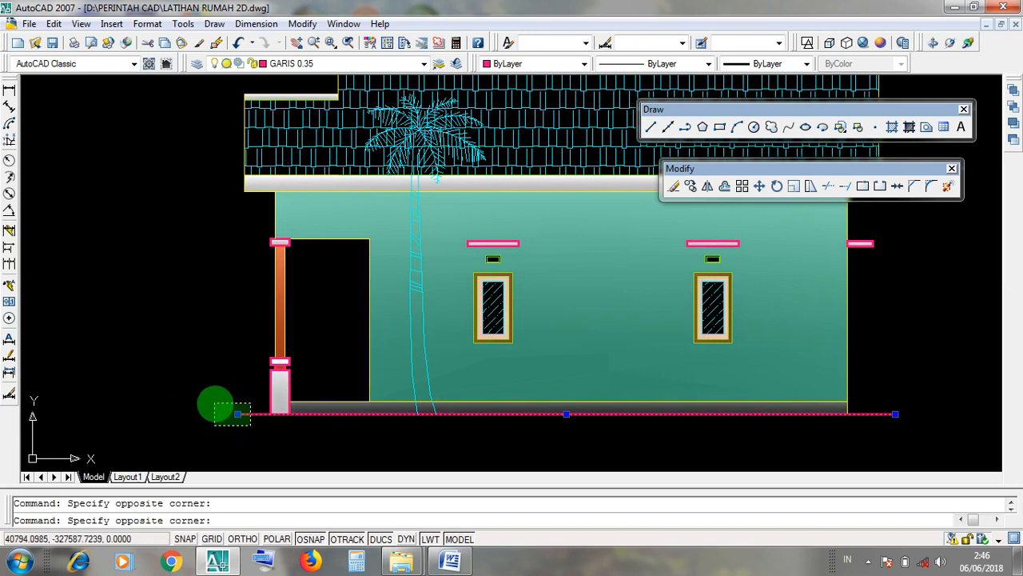
pyautogui.click(220, 393)
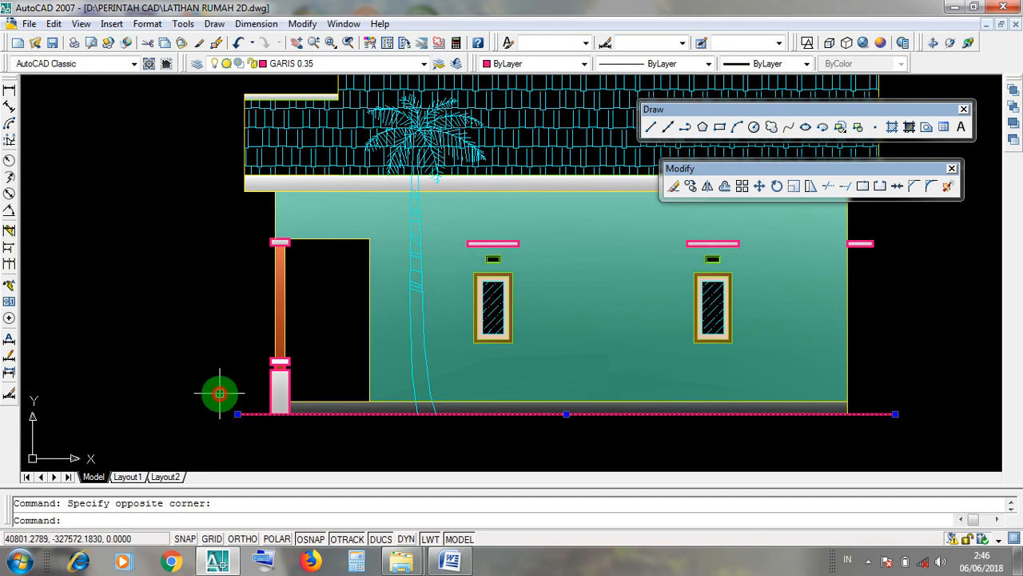
pyautogui.click(922, 433)
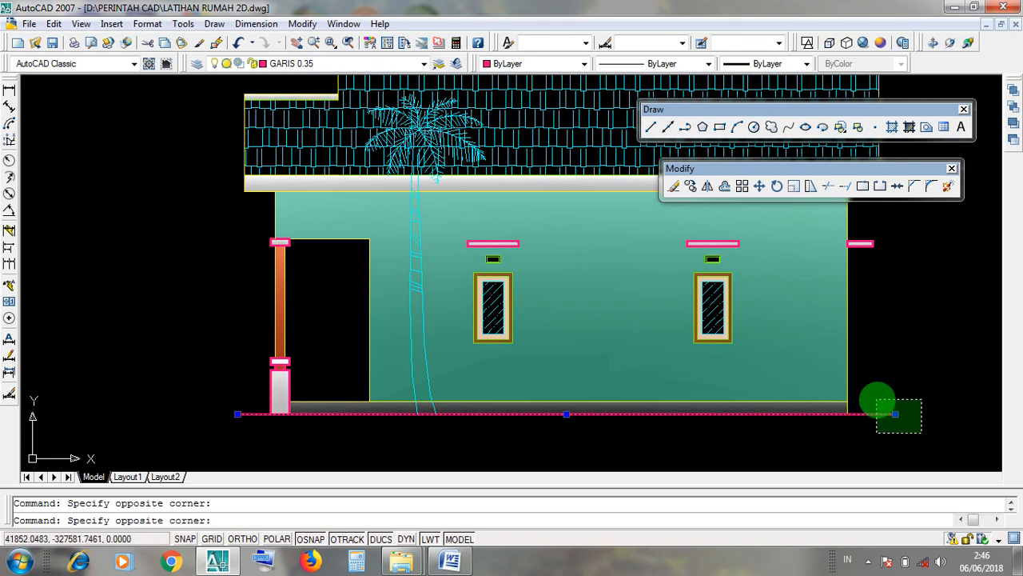
pyautogui.click(877, 400)
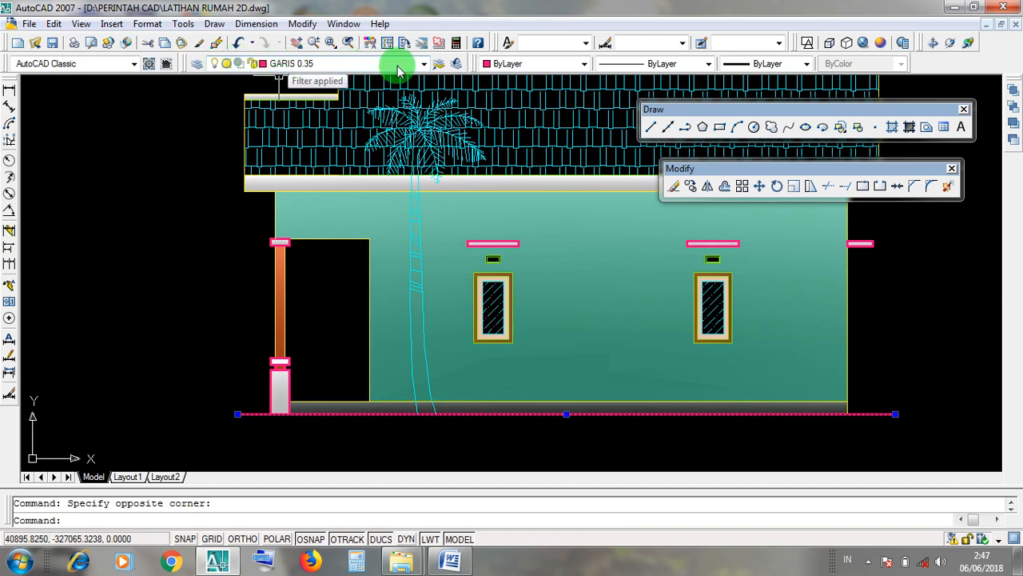
pyautogui.click(424, 65)
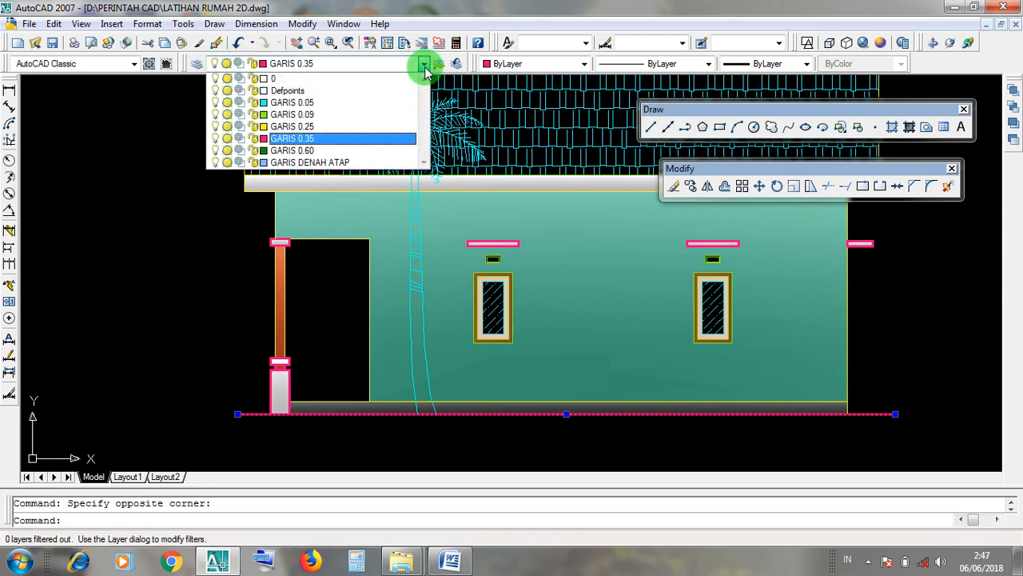
pyautogui.click(307, 152)
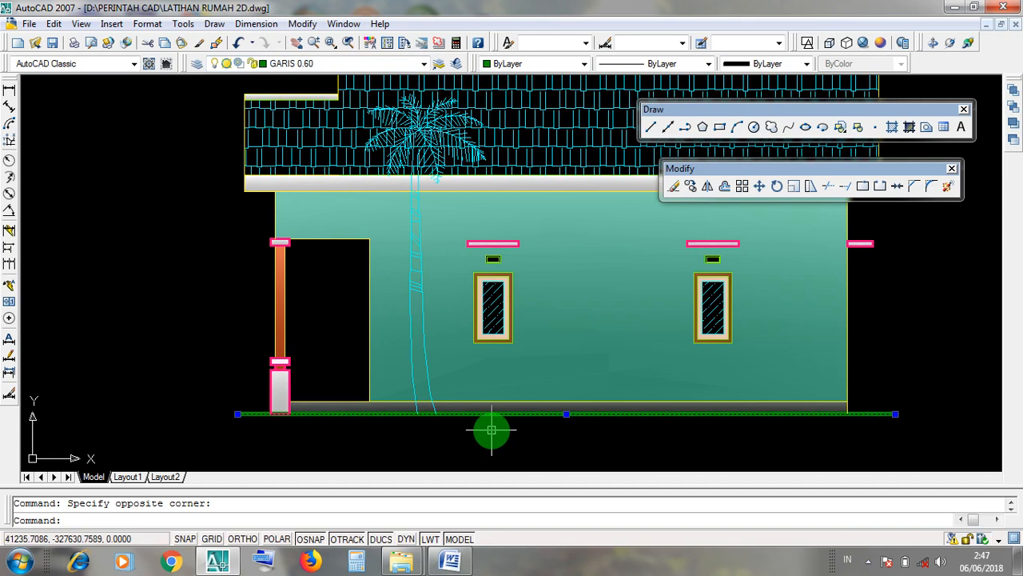
pyautogui.press('Escape')
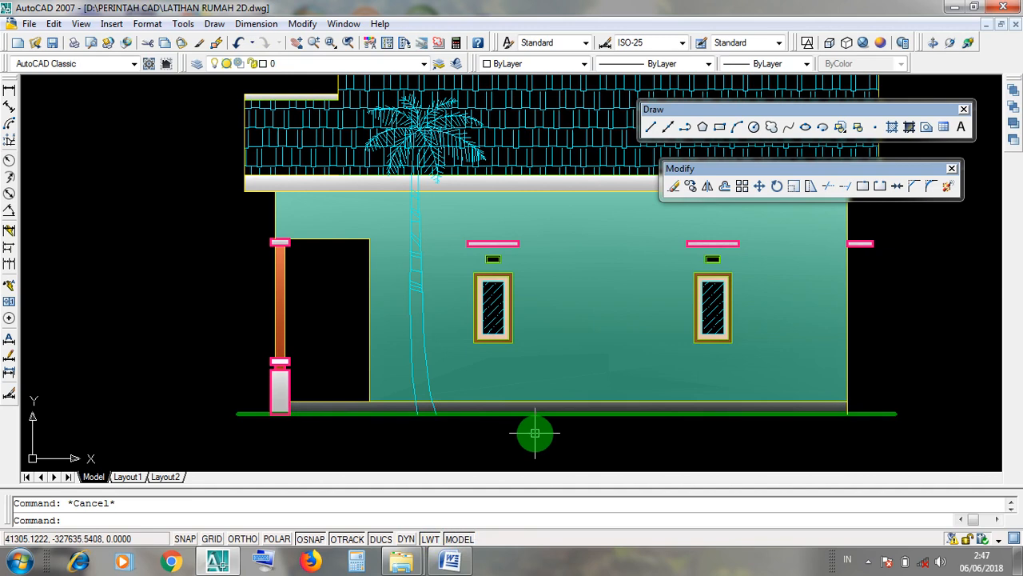
# Turn lineweight display off and back on to compare the thickness of the ground line
pyautogui.moveTo(564, 433); pyautogui.dragTo(544, 458, button='middle')
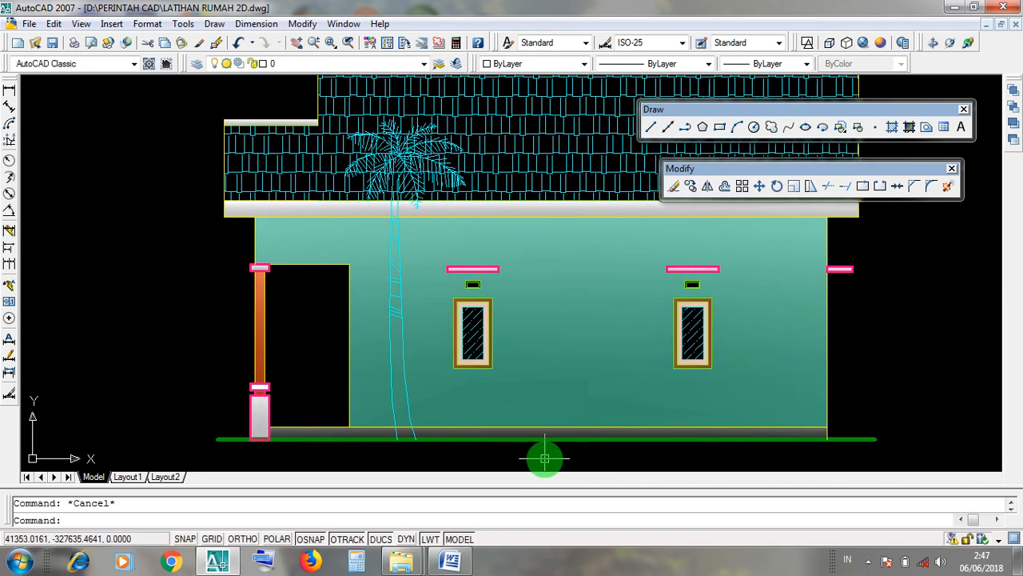
pyautogui.click(430, 539)
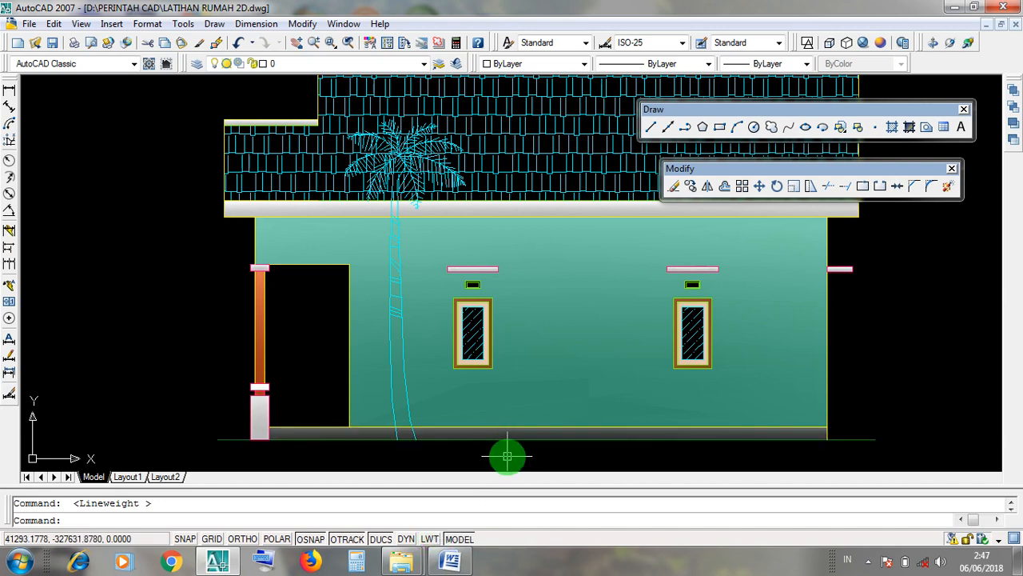
pyautogui.click(430, 538)
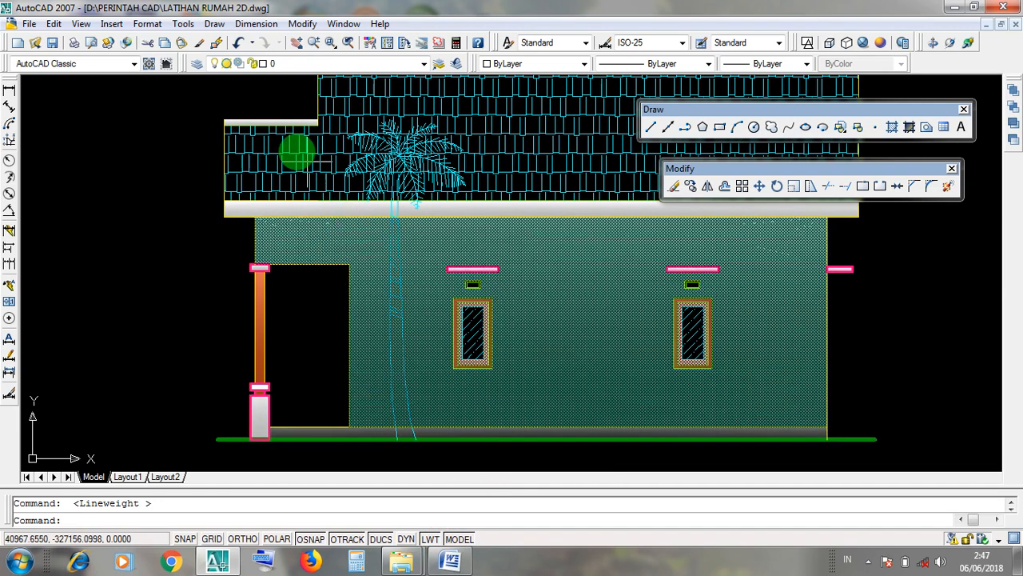
# Check the lineweight of layer GARIS 0.60 in the Layer Properties Manager without changing it
pyautogui.click(296, 62)
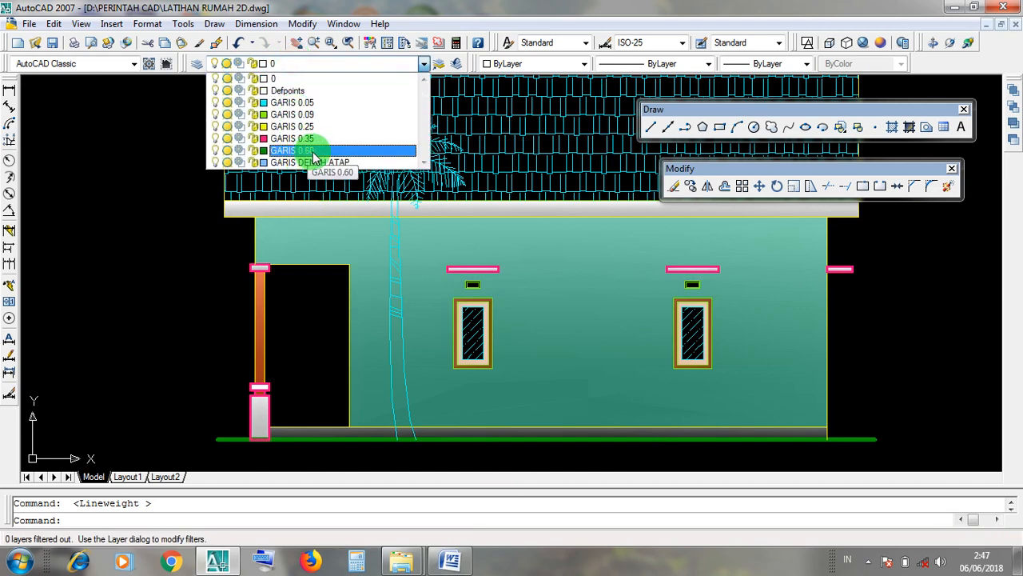
pyautogui.click(320, 312)
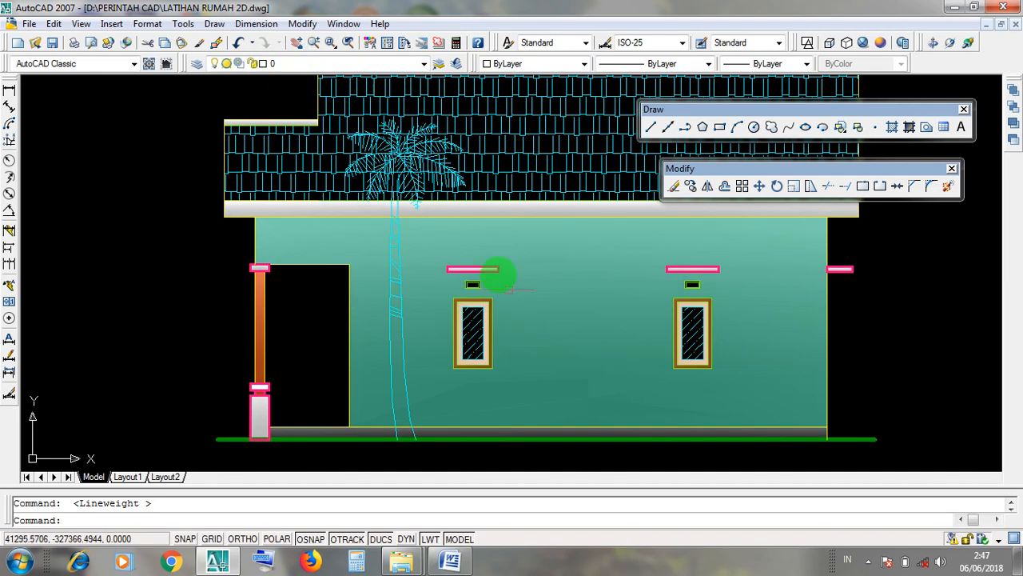
pyautogui.click(198, 68)
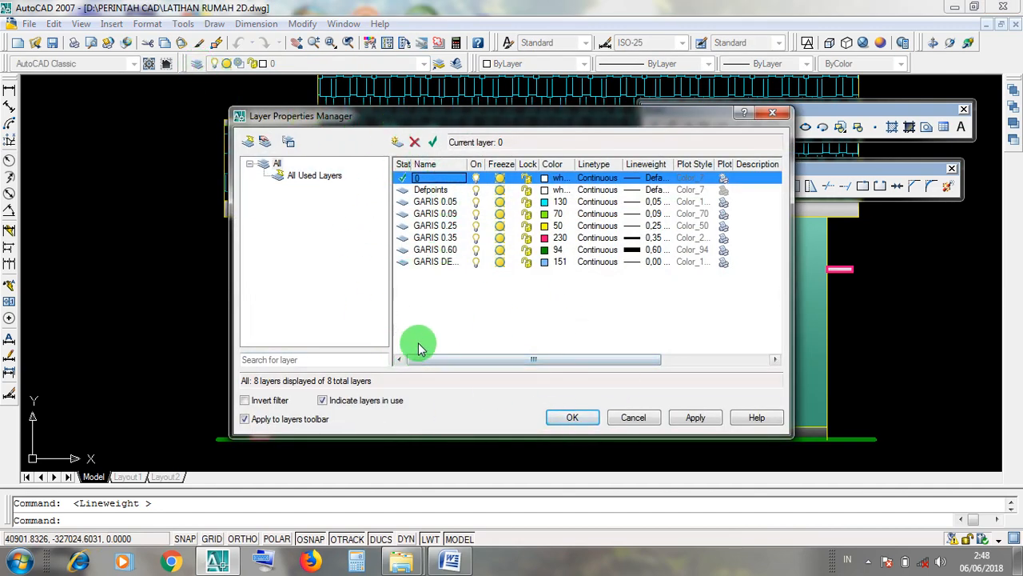
pyautogui.click(444, 250)
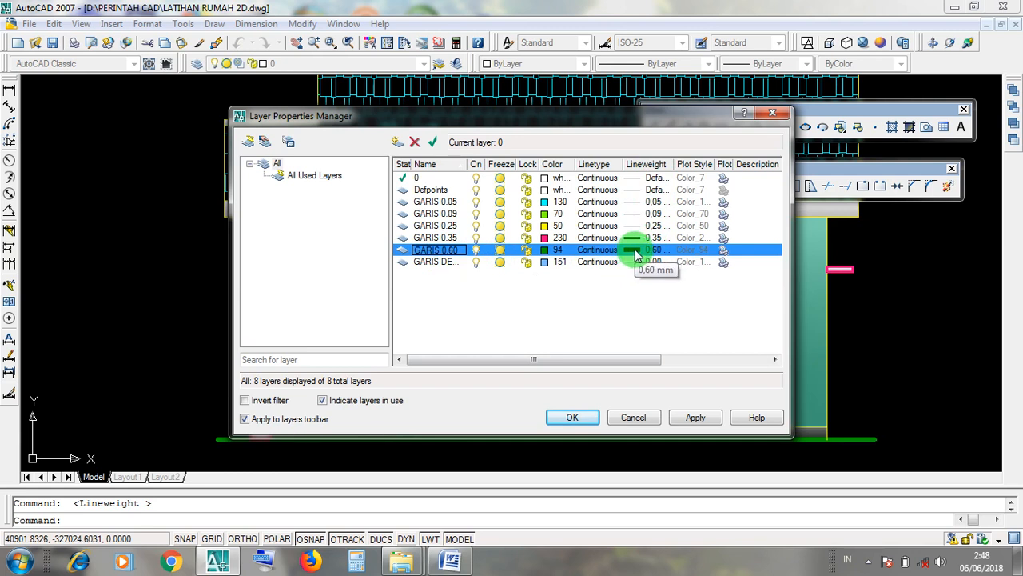
pyautogui.click(635, 418)
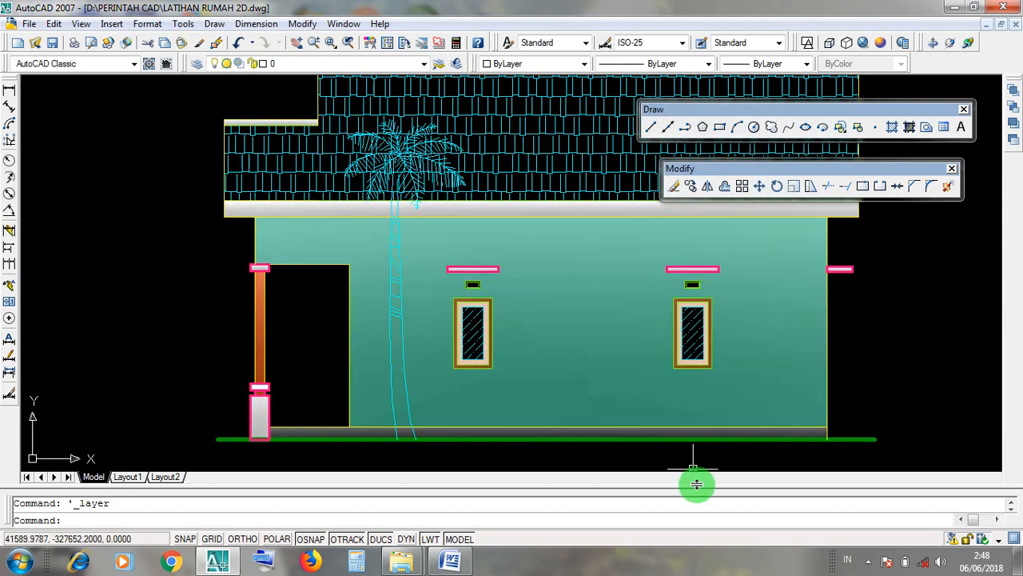
# Examine the whole side elevation with its gradient wall, palm tree and thick ground line
pyautogui.scroll(-5, 708, 448)
pyautogui.scroll(4, 799, 441)
pyautogui.moveTo(804, 439); pyautogui.dragTo(686, 416, button='middle')
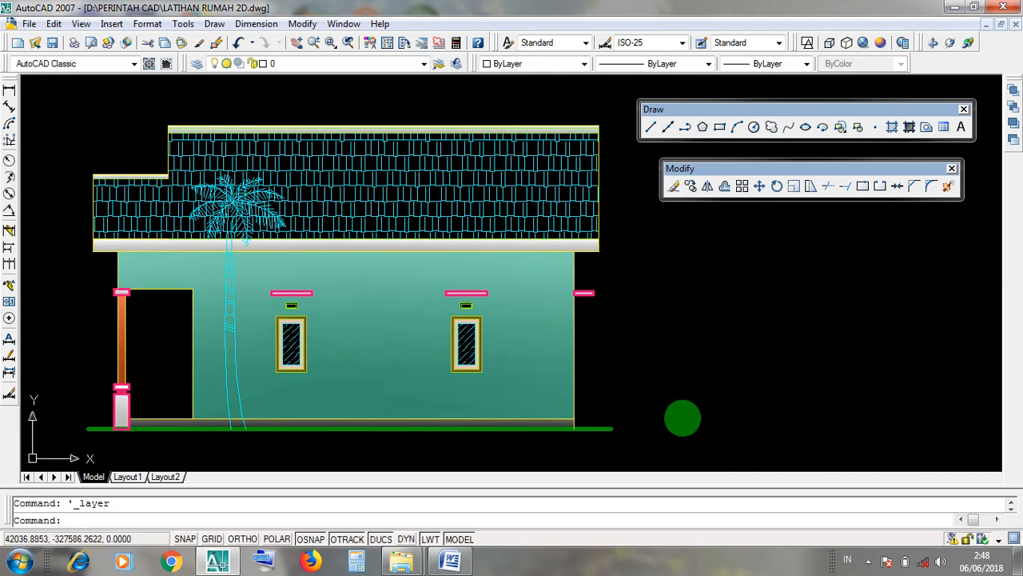
pyautogui.scroll(-2, 645, 392)
pyautogui.scroll(1, 647, 396)
pyautogui.moveTo(641, 383); pyautogui.dragTo(654, 408, button='middle')
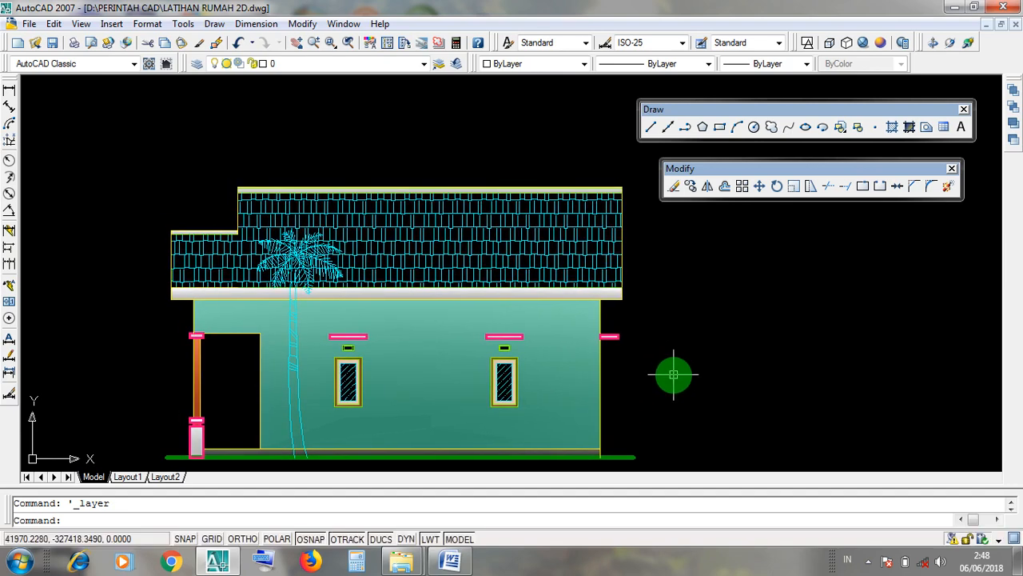
pyautogui.moveTo(669, 372); pyautogui.dragTo(672, 355, button='middle')
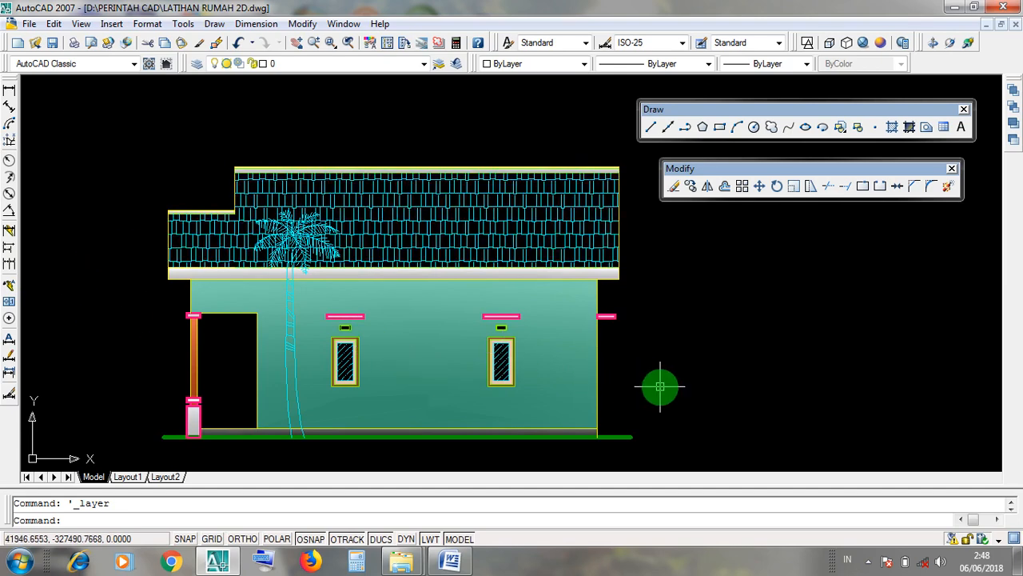
pyautogui.moveTo(660, 383); pyautogui.dragTo(655, 387, button='middle')
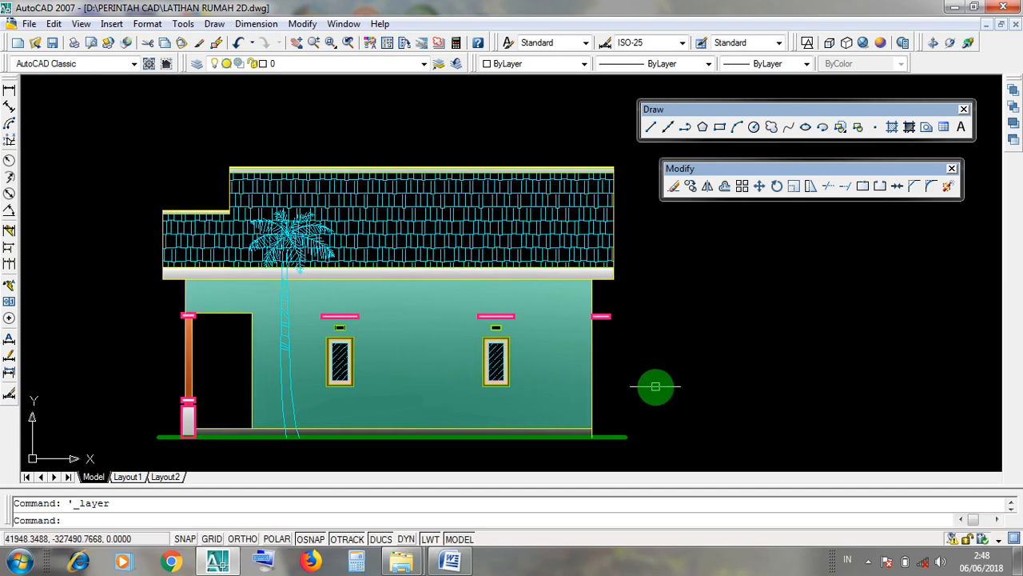
# Examine the other house elevations in the drawing and how their trees, plants and ground lines are done
pyautogui.scroll(-4, 656, 386)
pyautogui.moveTo(298, 394); pyautogui.dragTo(853, 388, button='middle')
pyautogui.scroll(3, 432, 350)
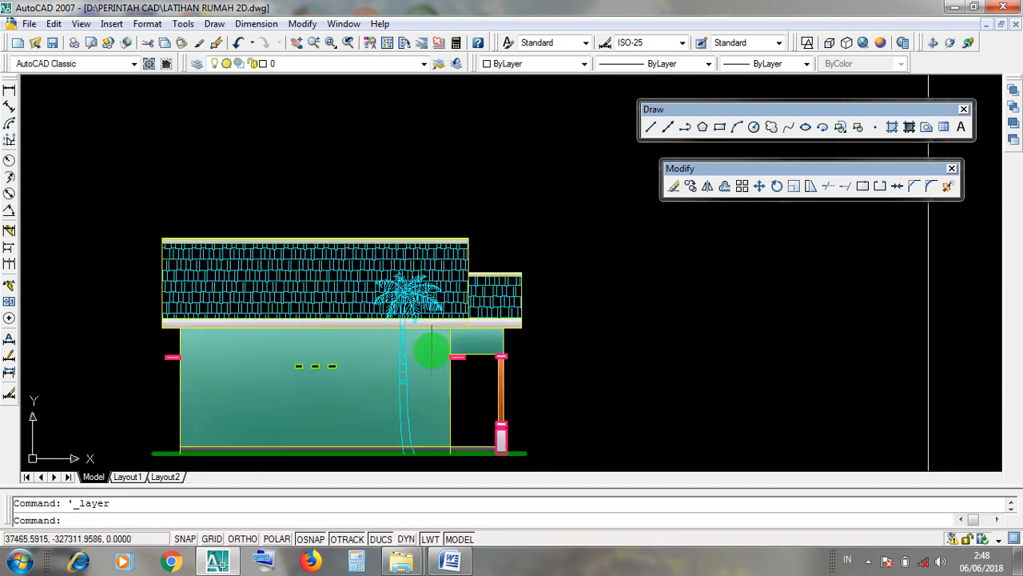
pyautogui.moveTo(521, 382); pyautogui.dragTo(589, 360, button='middle')
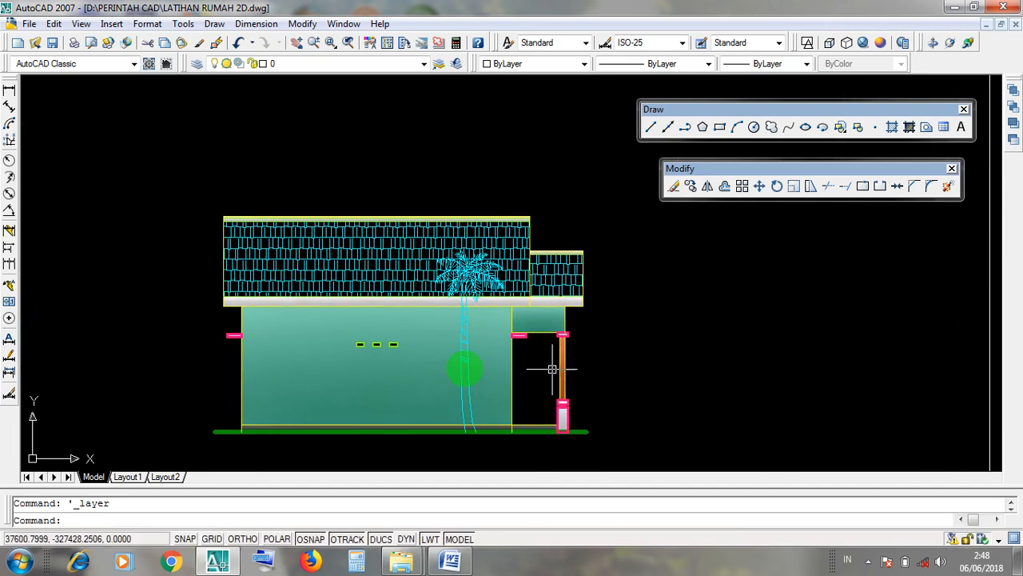
pyautogui.moveTo(187, 360)
pyautogui.mouseDown(button='middle')
pyautogui.moveTo(450, 343)
pyautogui.moveTo(756, 368)
pyautogui.mouseUp(button='middle')
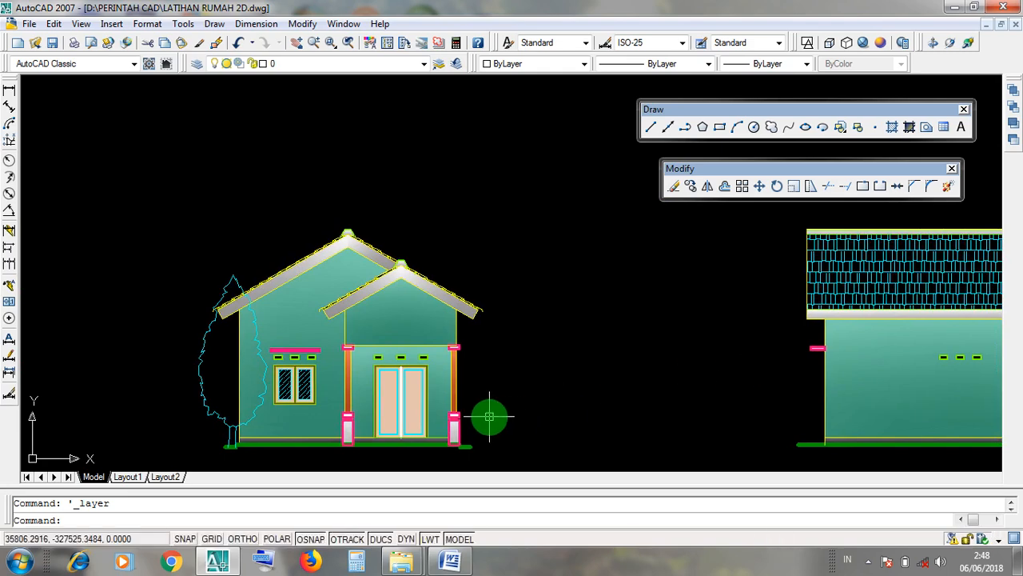
pyautogui.scroll(2, 489, 416)
pyautogui.scroll(-5, 568, 391)
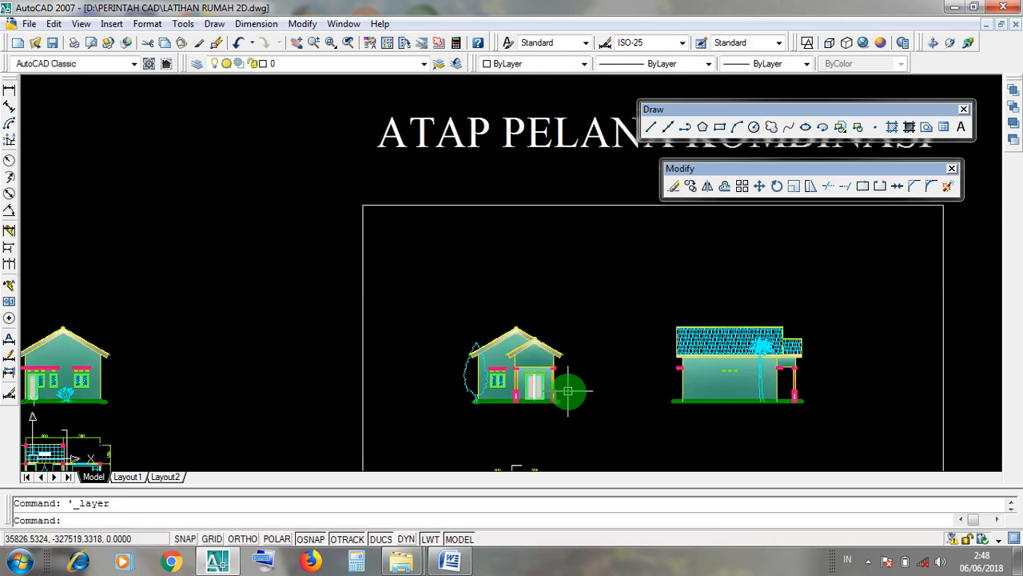
pyautogui.scroll(3, 49, 390)
pyautogui.moveTo(95, 395); pyautogui.dragTo(360, 388, button='middle')
pyautogui.scroll(2, 389, 386)
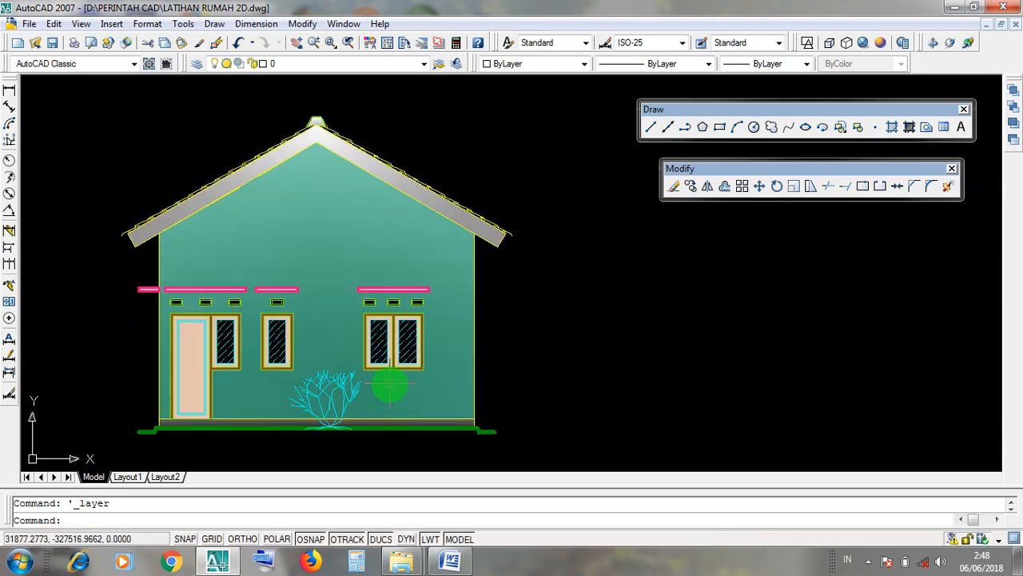
# Examine the house elevations under ATAP PELANA KOMBINASI, ending on the gradient-filled side elevation with the palm tree
pyautogui.scroll(-5, 428, 402)
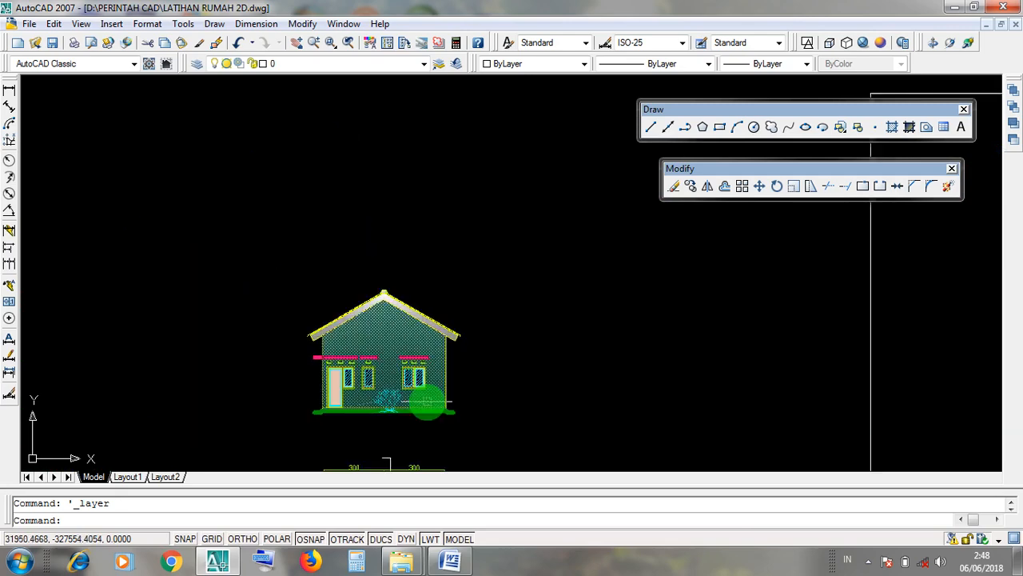
pyautogui.scroll(-4, 520, 395)
pyautogui.moveTo(691, 430)
pyautogui.mouseDown(button='middle')
pyautogui.moveTo(528, 429)
pyautogui.moveTo(448, 415)
pyautogui.mouseUp(button='middle')
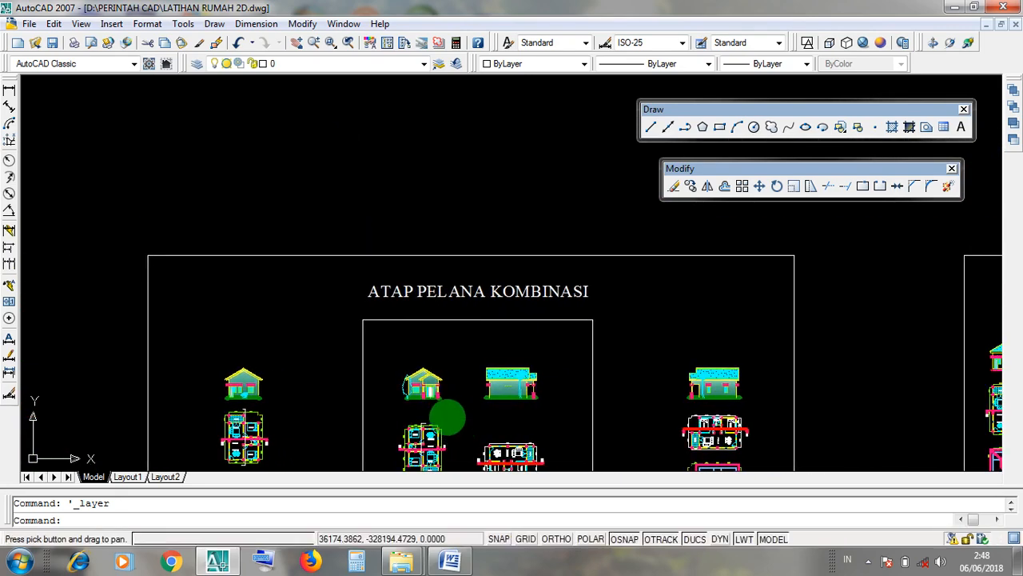
pyautogui.scroll(3, 503, 388)
pyautogui.scroll(-2, 504, 387)
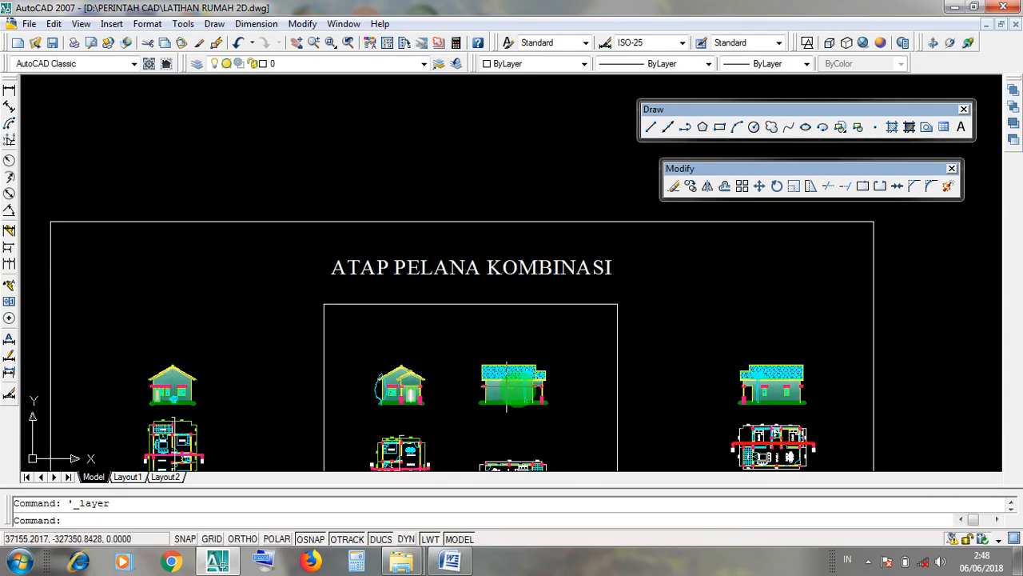
pyautogui.scroll(4, 909, 413)
pyautogui.scroll(3, 731, 407)
pyautogui.moveTo(532, 339); pyautogui.dragTo(566, 389, button='middle')
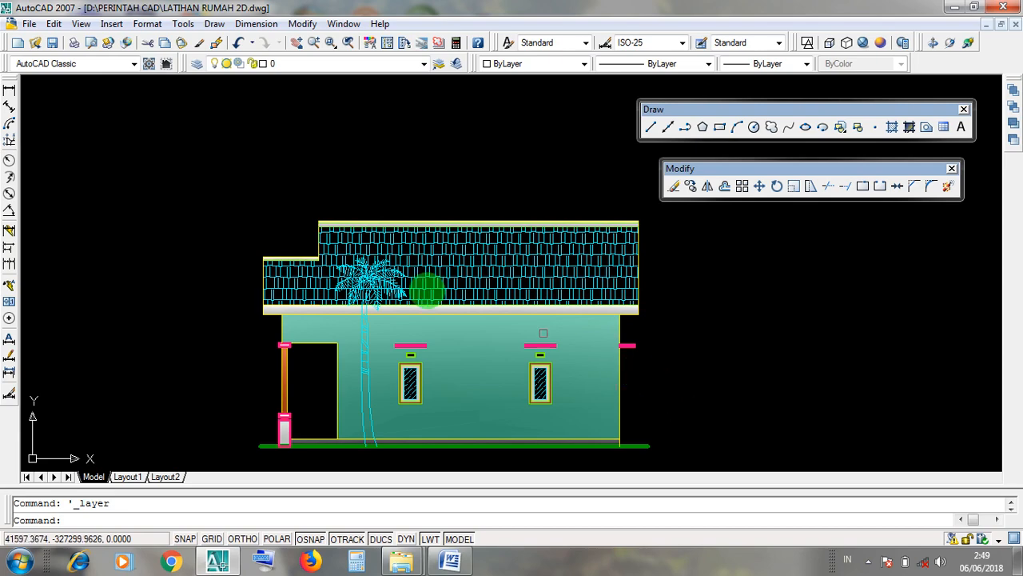
pyautogui.click(457, 377)
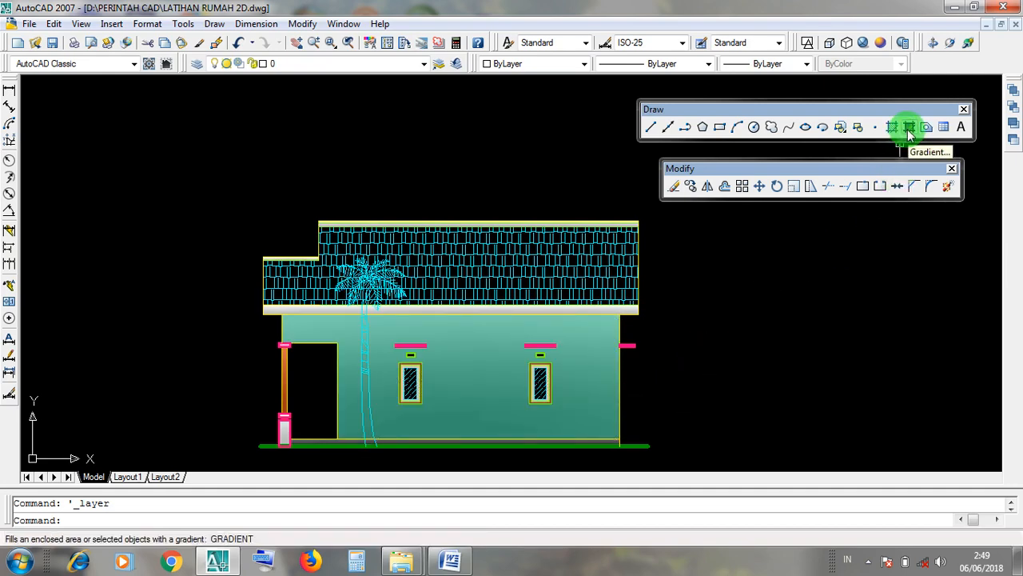
# Save the finished house drawing under its current file name
pyautogui.click(51, 44)
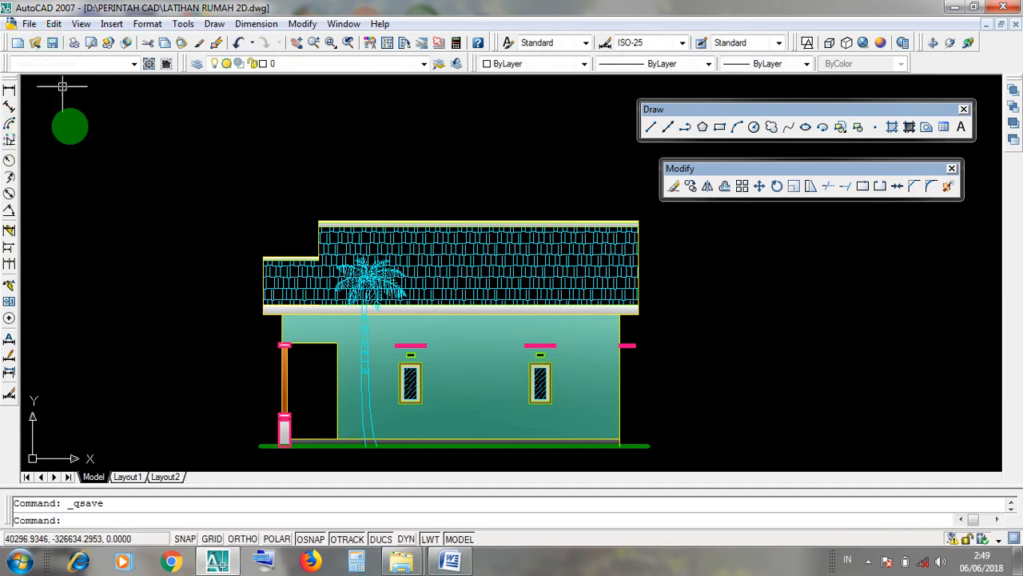
pyautogui.moveTo(108, 505); pyautogui.dragTo(69, 506)
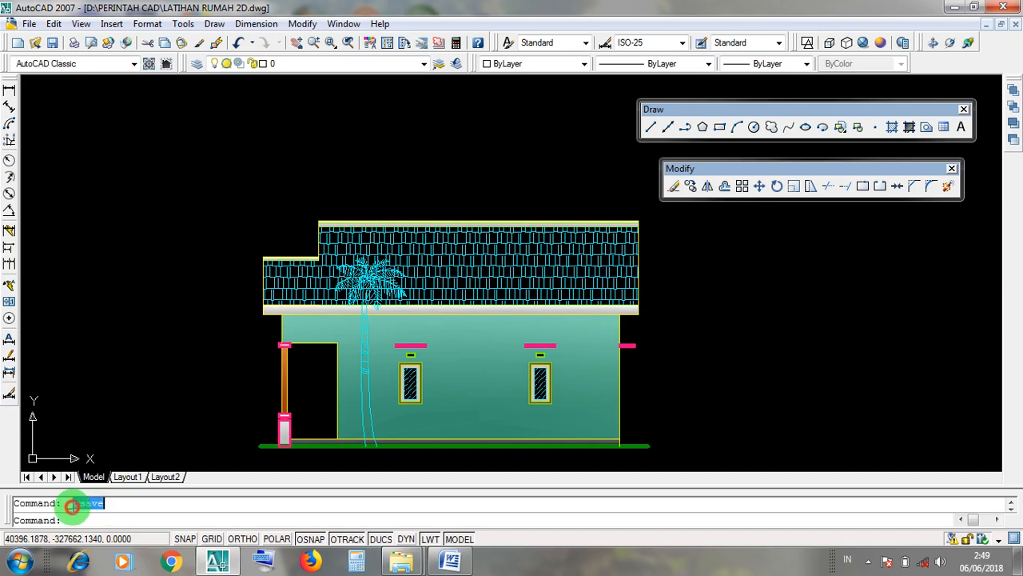
pyautogui.click(101, 390)
pyautogui.click(96, 346)
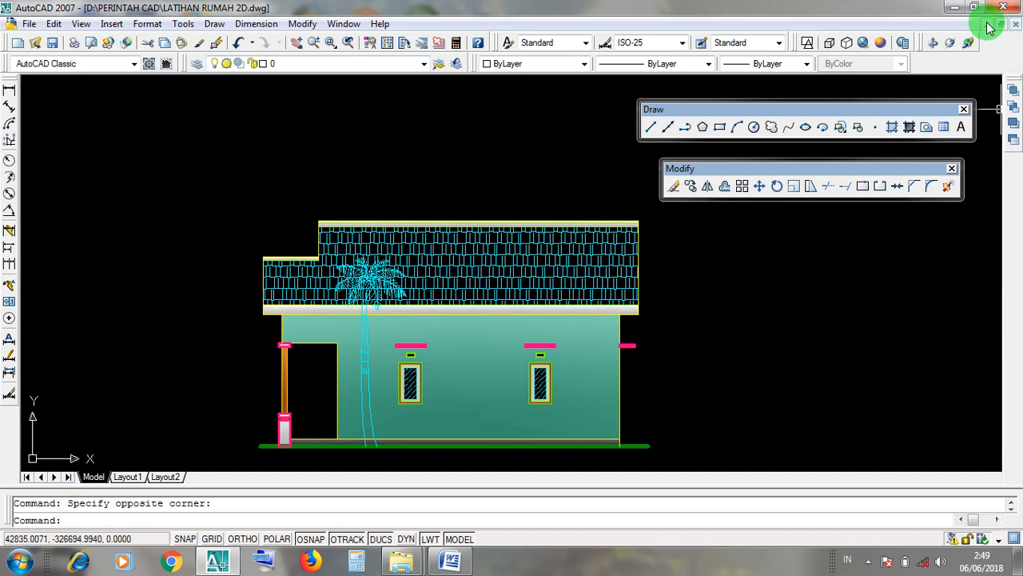
pyautogui.click(955, 8)
pyautogui.click(871, 562)
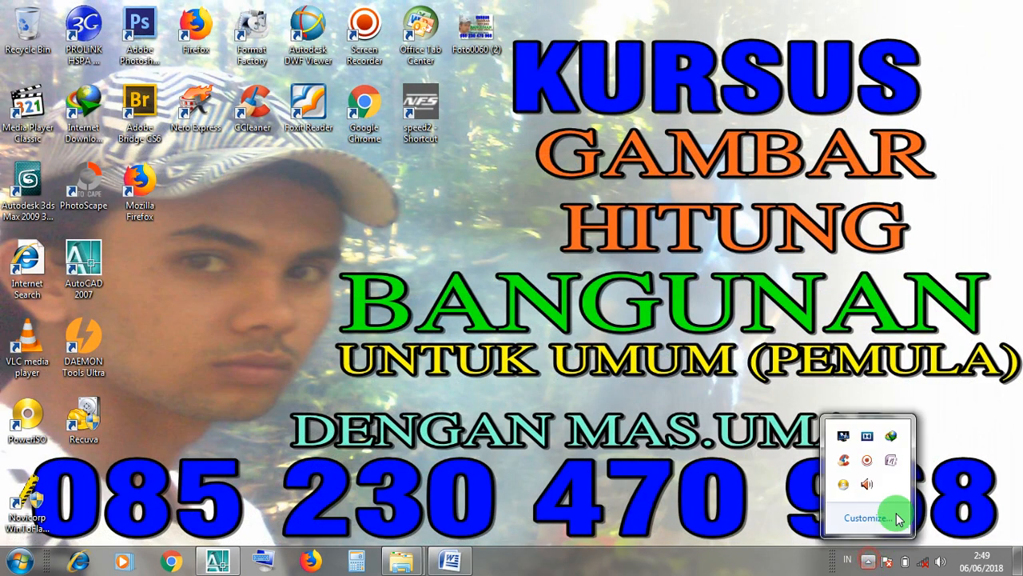
pyautogui.rightClick(869, 454)
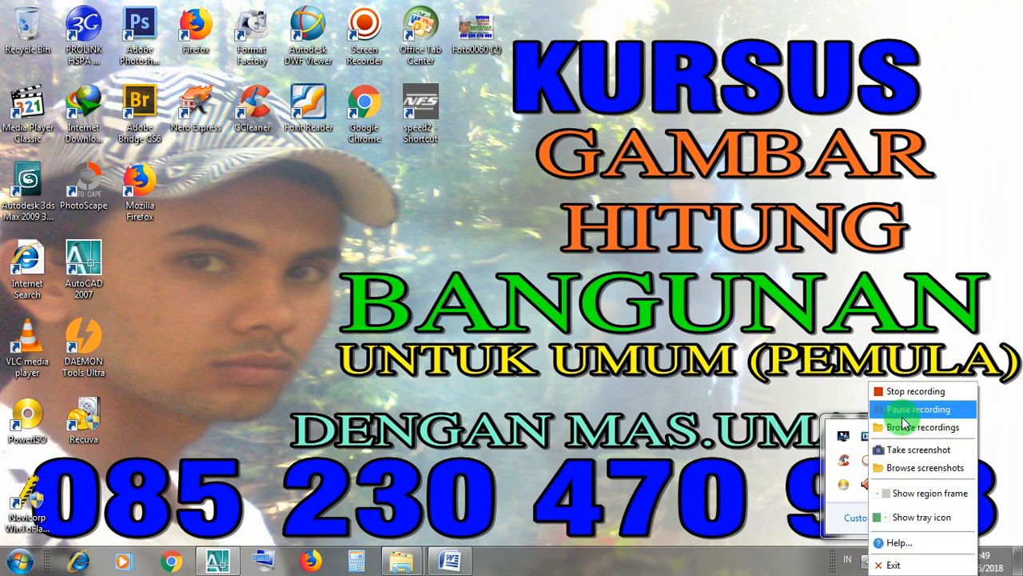